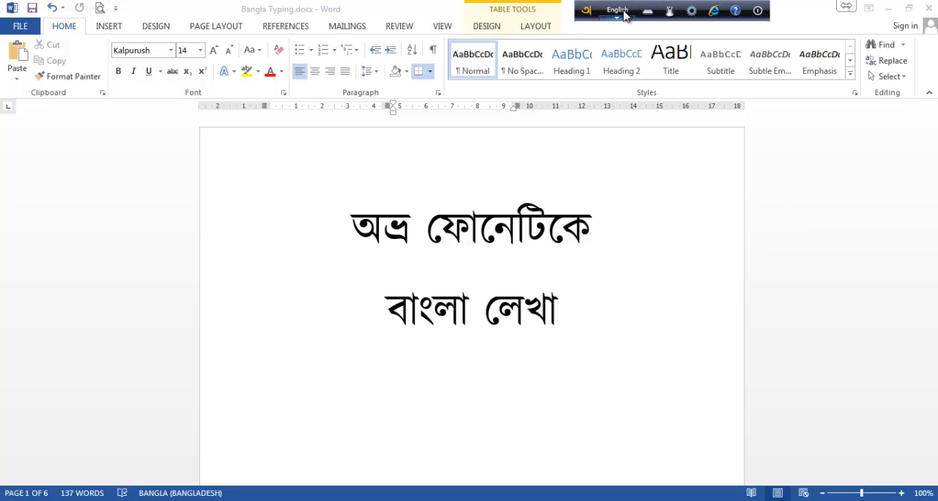
# Display the Avro Phonetic keyboard layout, reposition and enlarge it to examine the Bangla letter-to-key mappings, and close it.
pyautogui.click(622, 16)
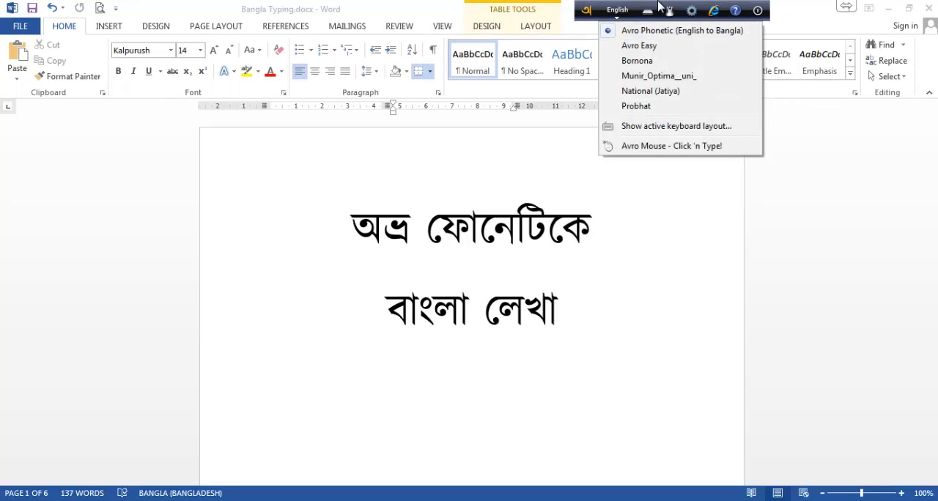
pyautogui.click(648, 13)
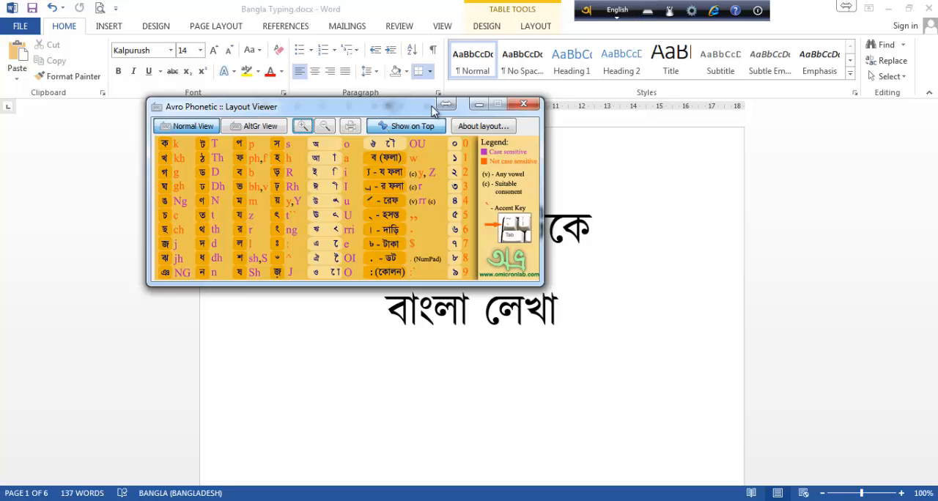
pyautogui.moveTo(437, 110); pyautogui.dragTo(512, 110)
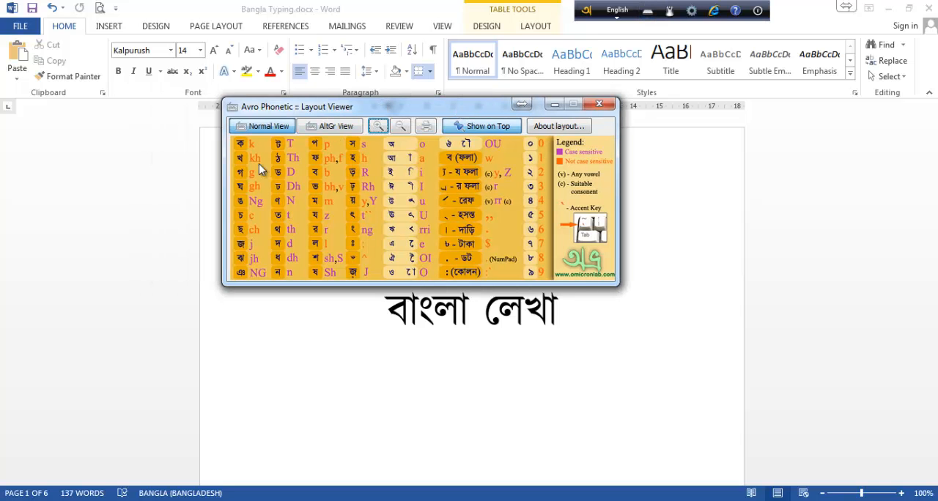
pyautogui.moveTo(344, 109); pyautogui.dragTo(298, 104)
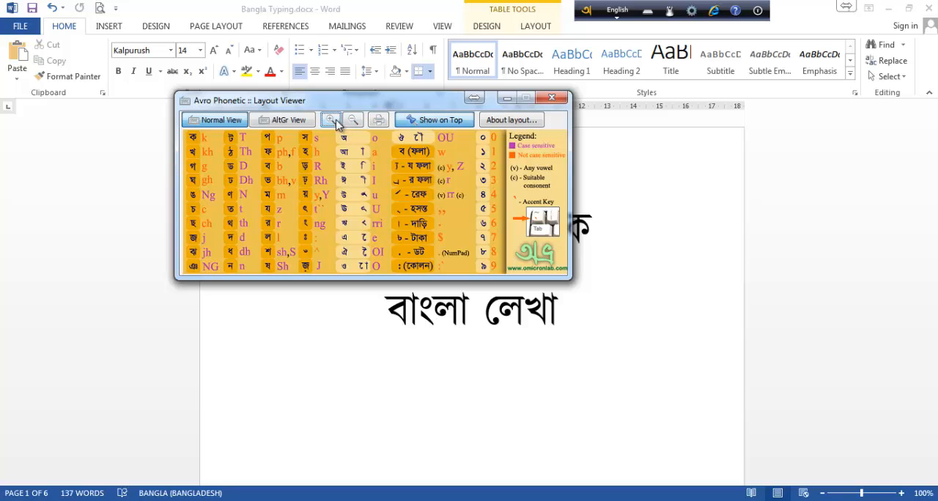
pyautogui.click(330, 120)
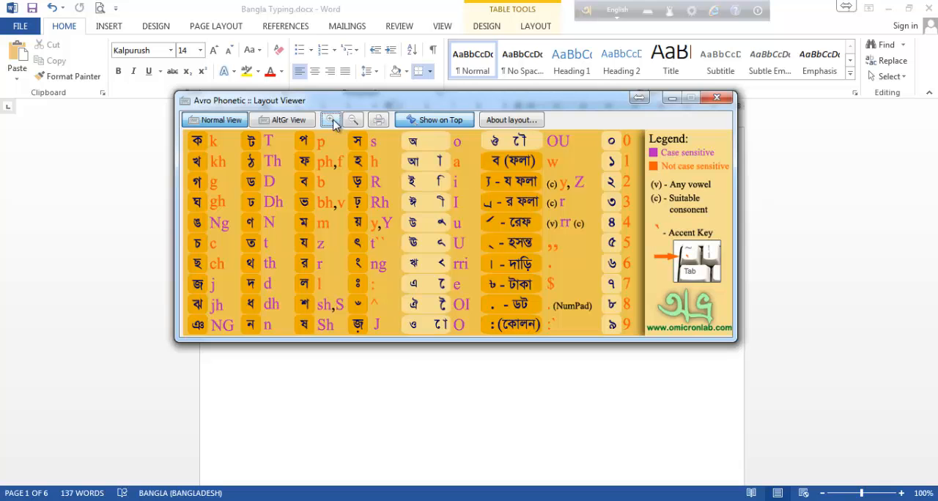
pyautogui.click(332, 121)
pyautogui.click(649, 12)
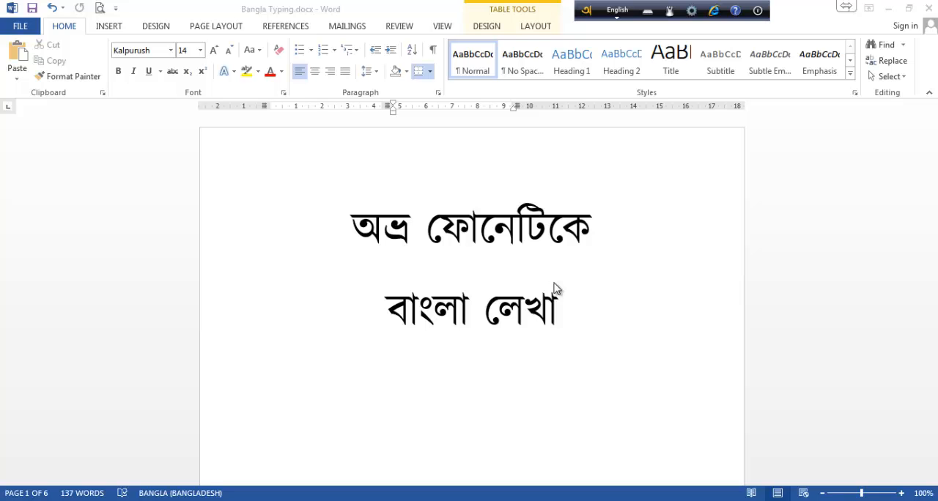
# Using Bangla input, enter আমার in the empty second-column cell of the first row in the page 2 word table.
pyautogui.middleClick(466, 268)
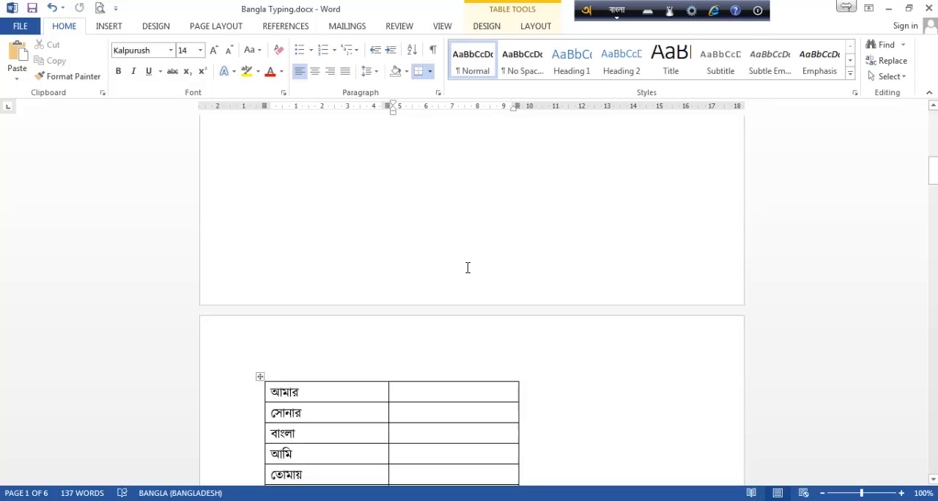
pyautogui.scroll(-6, 467, 266)
pyautogui.scroll(-1, 466, 266)
pyautogui.scroll(1, 454, 220)
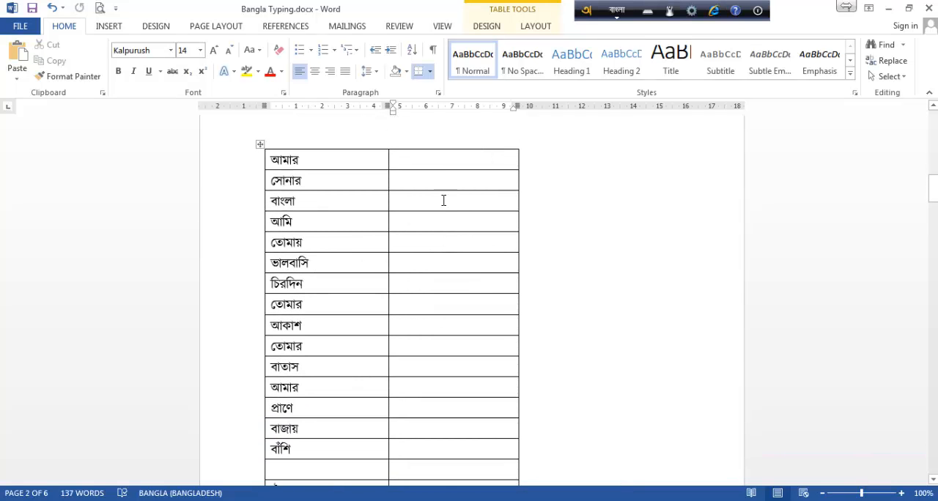
pyautogui.click(432, 161)
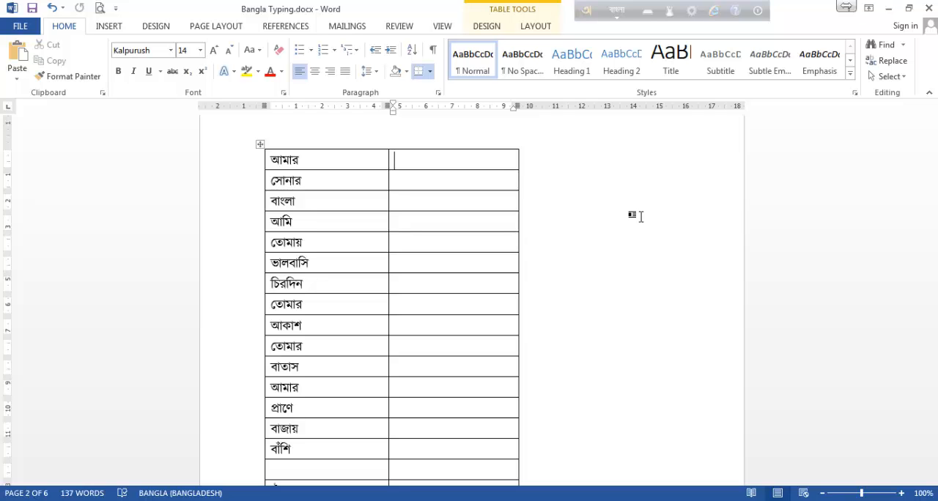
pyautogui.write('a')
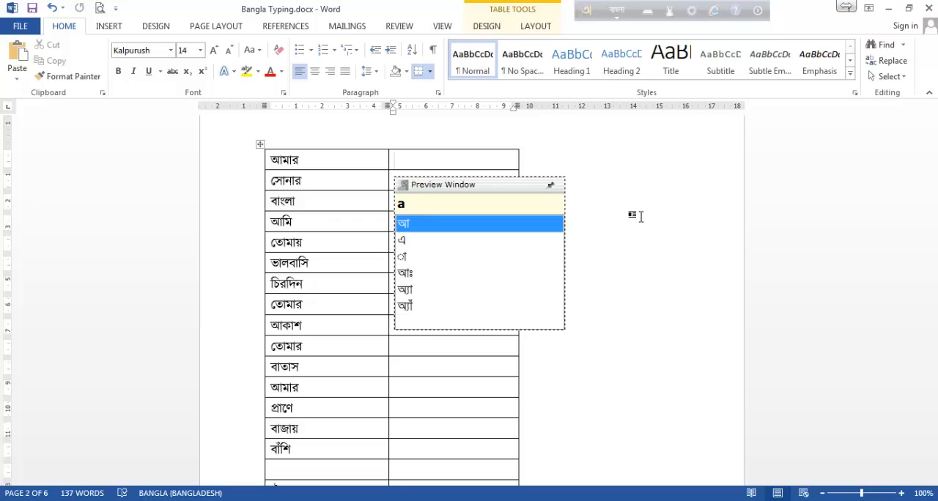
pyautogui.write('ma')
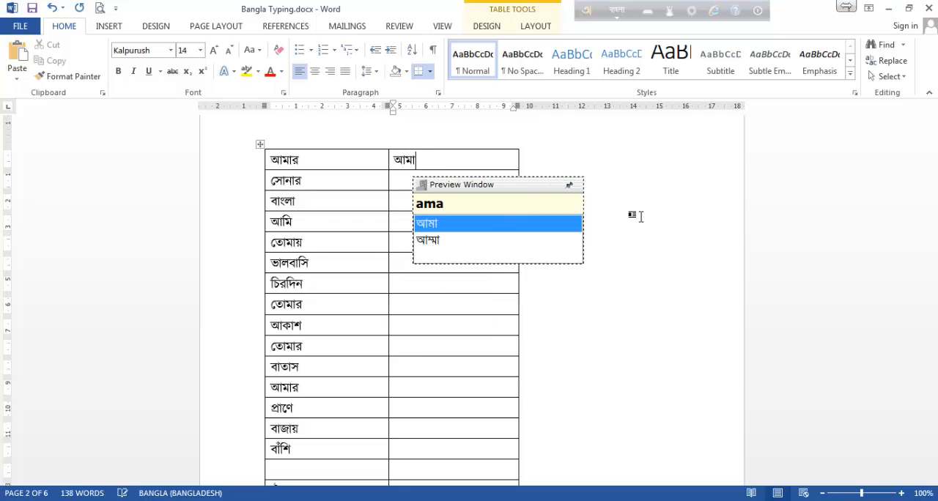
pyautogui.write('r')
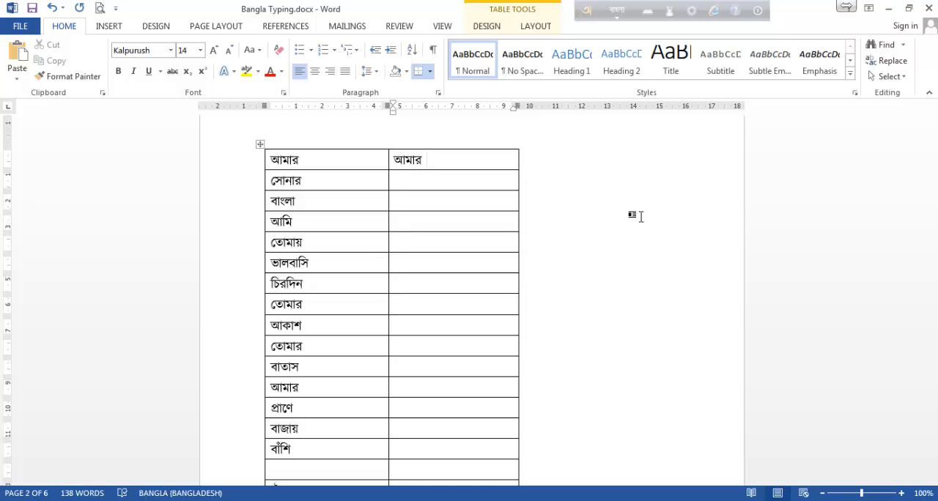
# Enter সোনার in the second-column cell of row two, using the phonetic spelling sOnar.
pyautogui.click(442, 182)
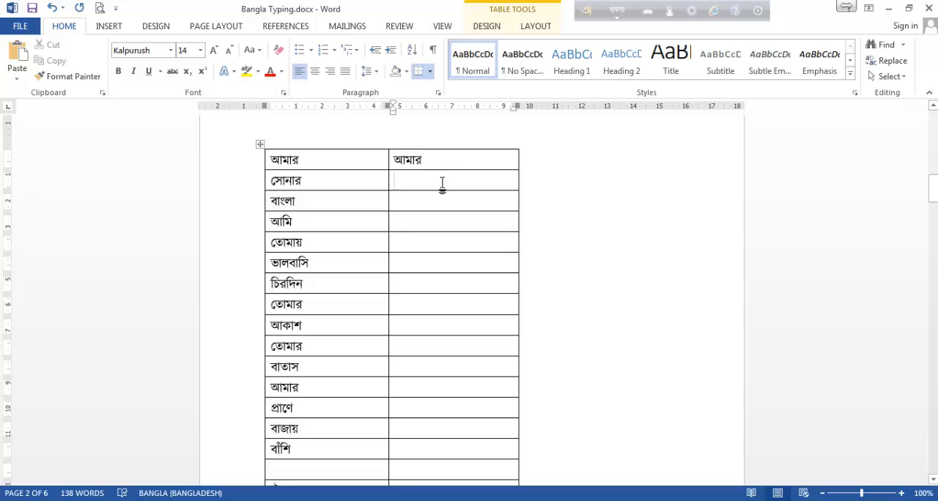
pyautogui.write('s')
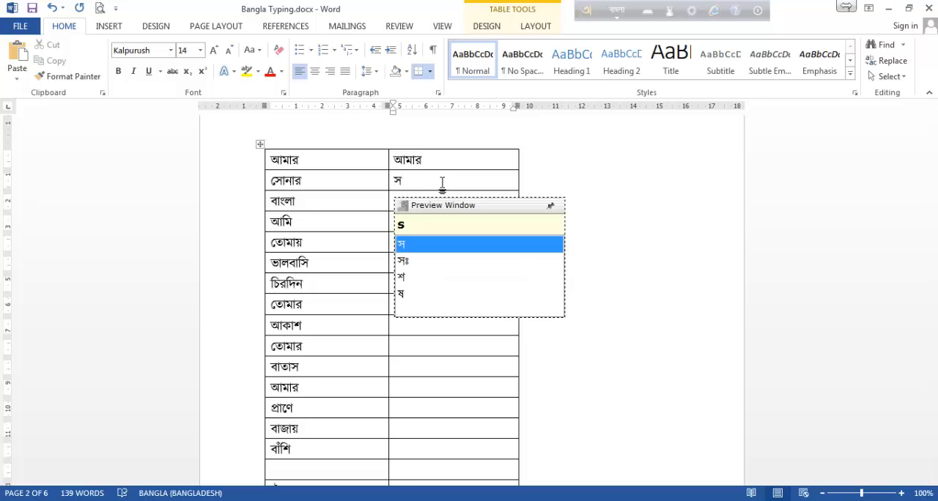
pyautogui.write('o')
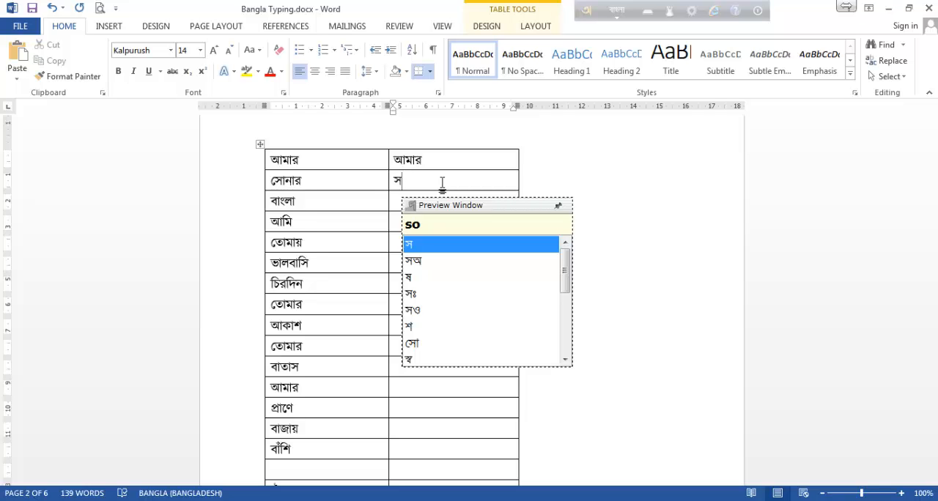
pyautogui.press('BackSpace')
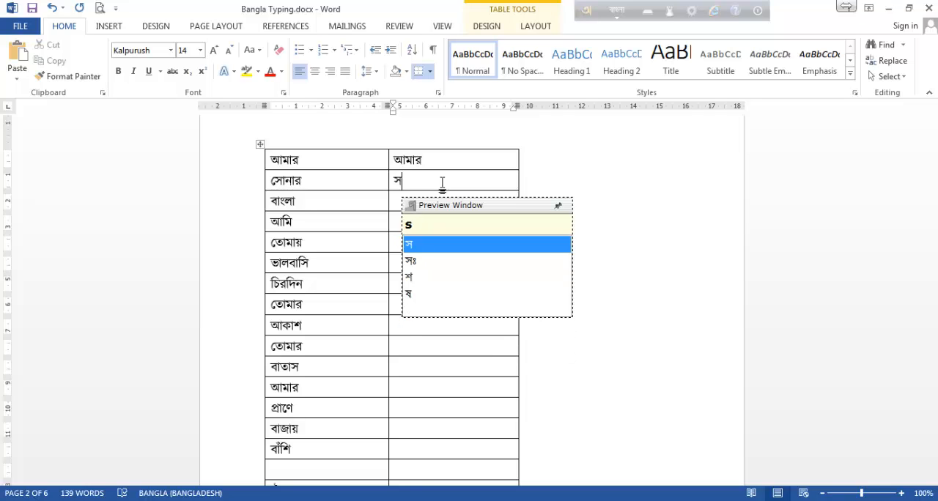
pyautogui.write('O')
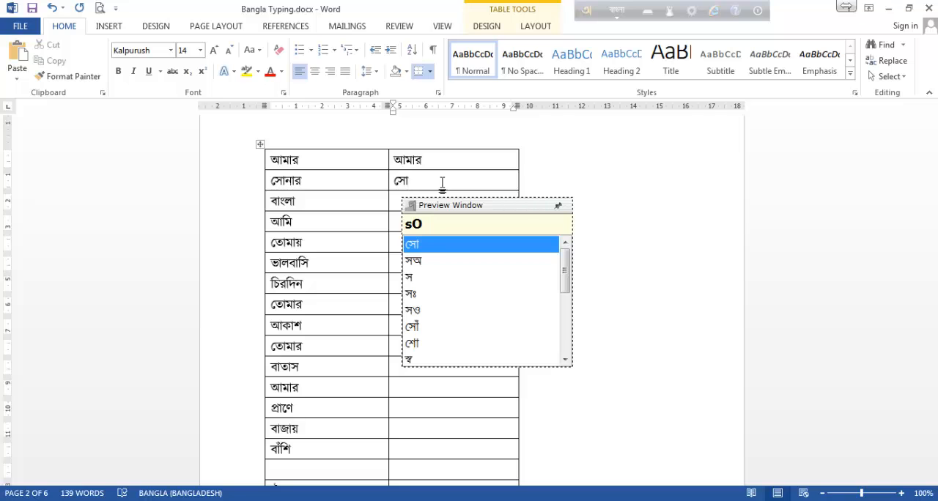
pyautogui.write('n')
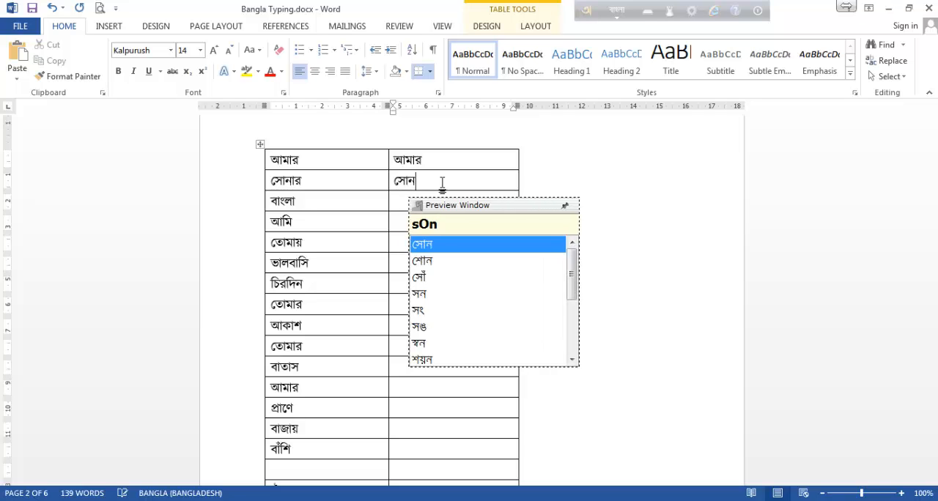
pyautogui.write('ar')
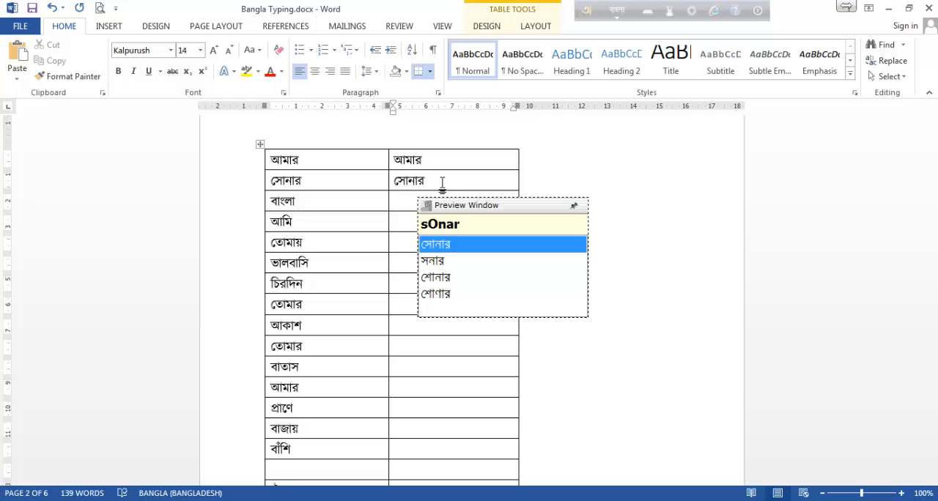
pyautogui.press('space')
# Enter বাংলা (bangla) and আমি (ami) in the second-column cells of rows three and four.
pyautogui.click(415, 202)
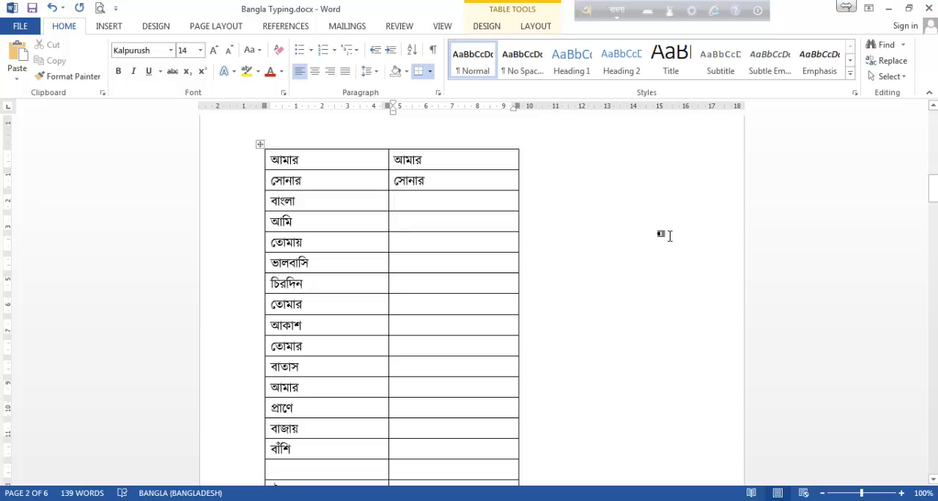
pyautogui.write('bangla')
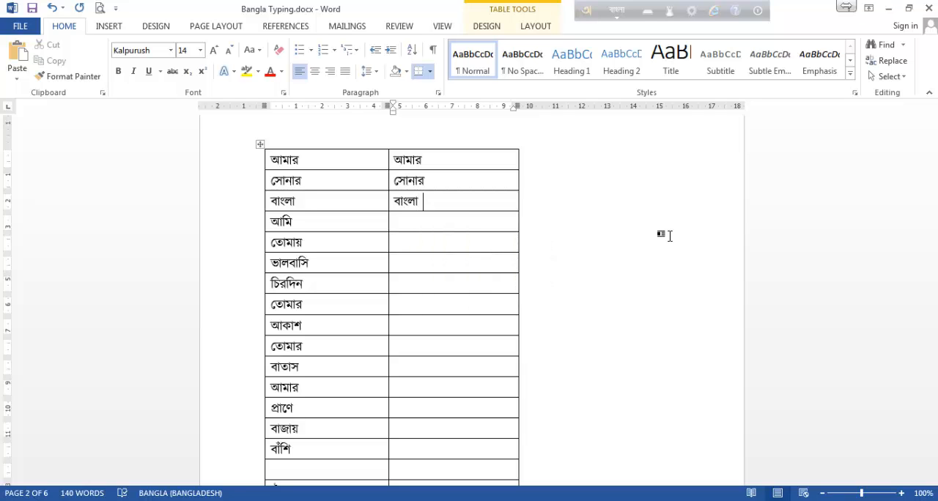
pyautogui.press('Tab')
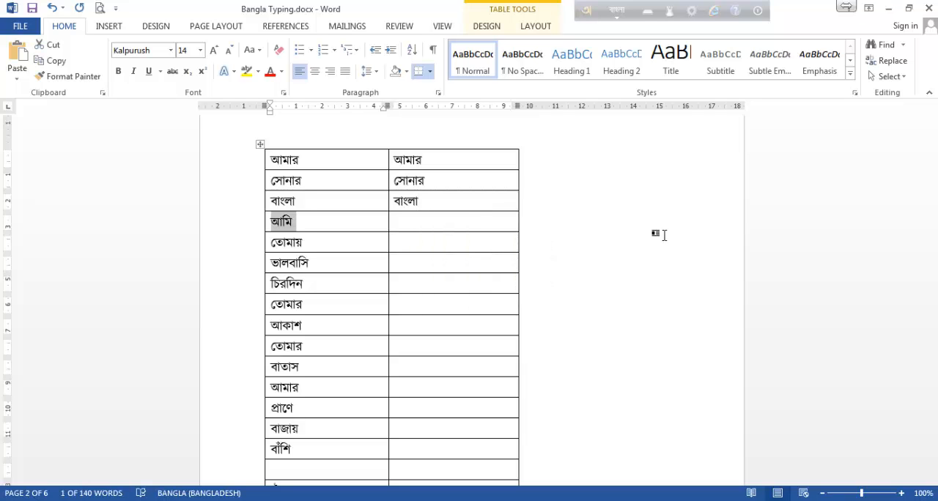
pyautogui.click(476, 223)
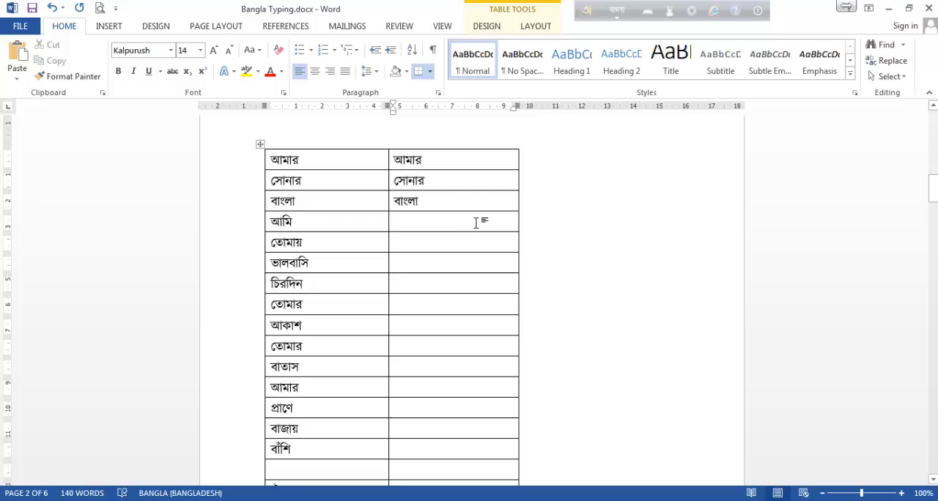
pyautogui.write('a')
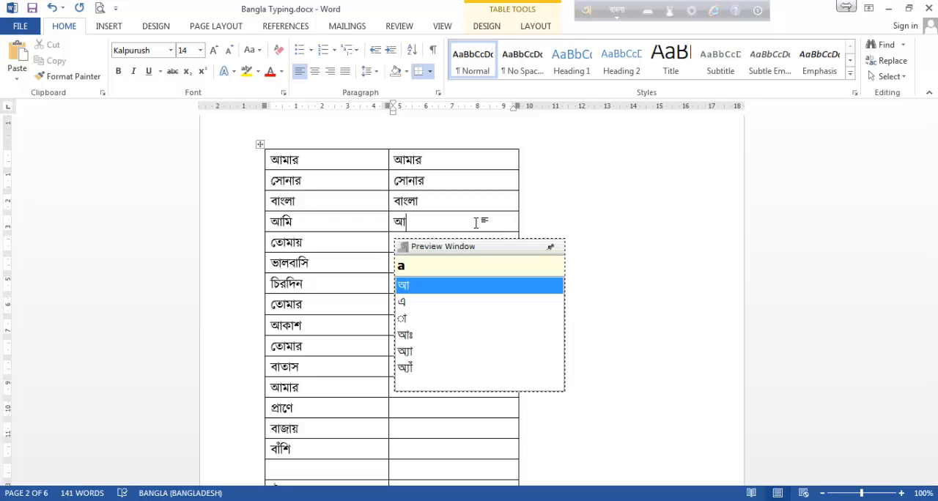
pyautogui.write('mi')
# Enter তোমায় in the second-column cell of row five, using the phonetic spelling tOmay.
pyautogui.press('Down')
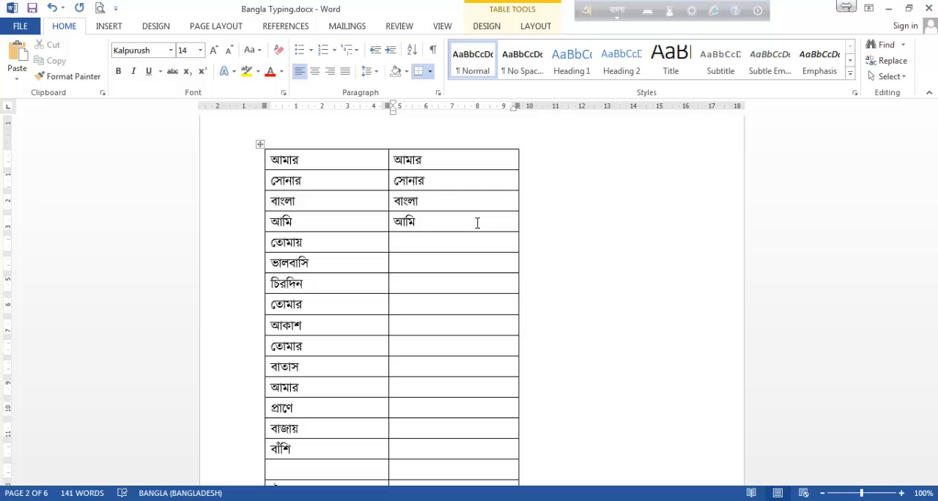
pyautogui.write('t')
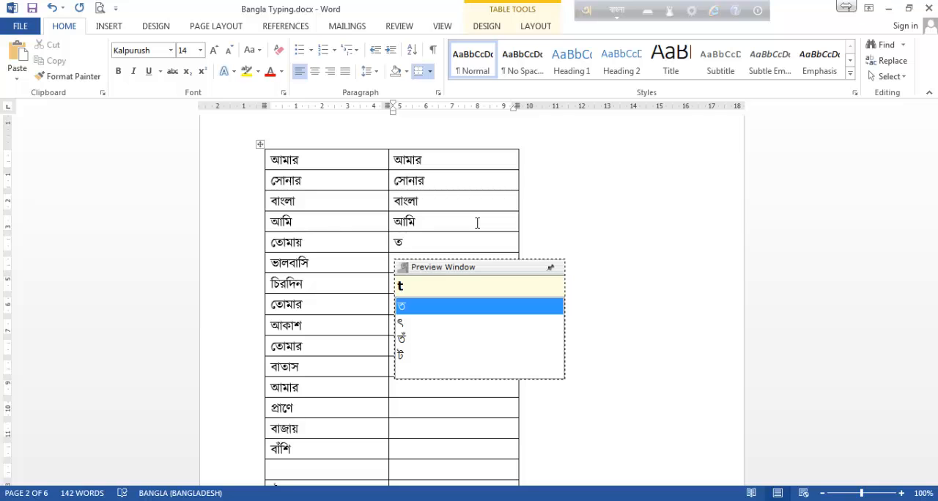
pyautogui.write('O')
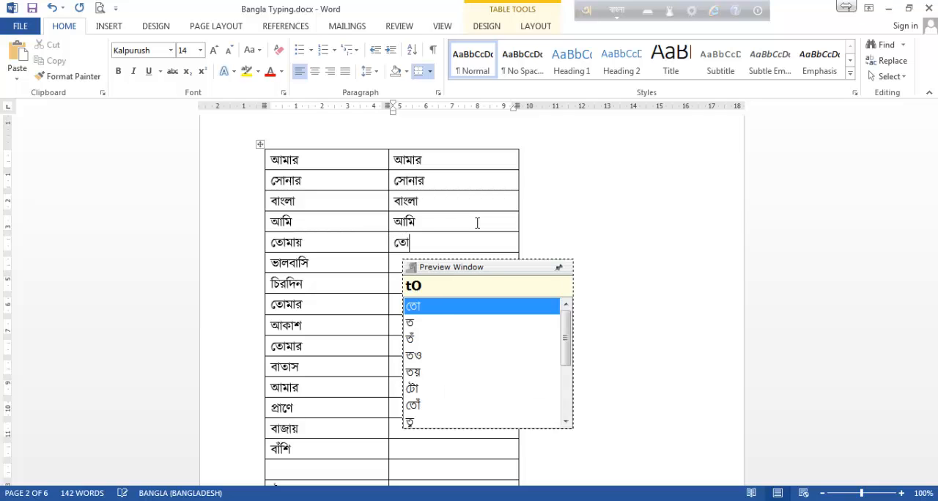
pyautogui.write('mar')
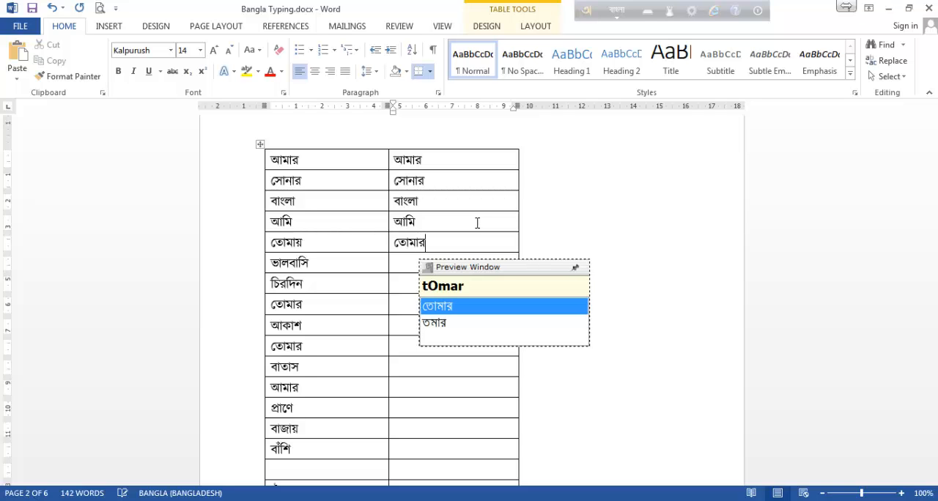
pyautogui.press('BackSpace')
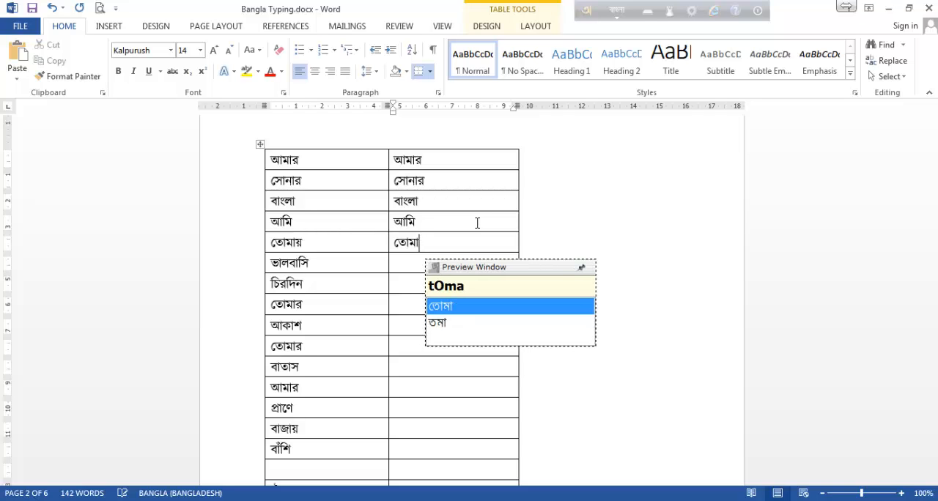
pyautogui.write('y')
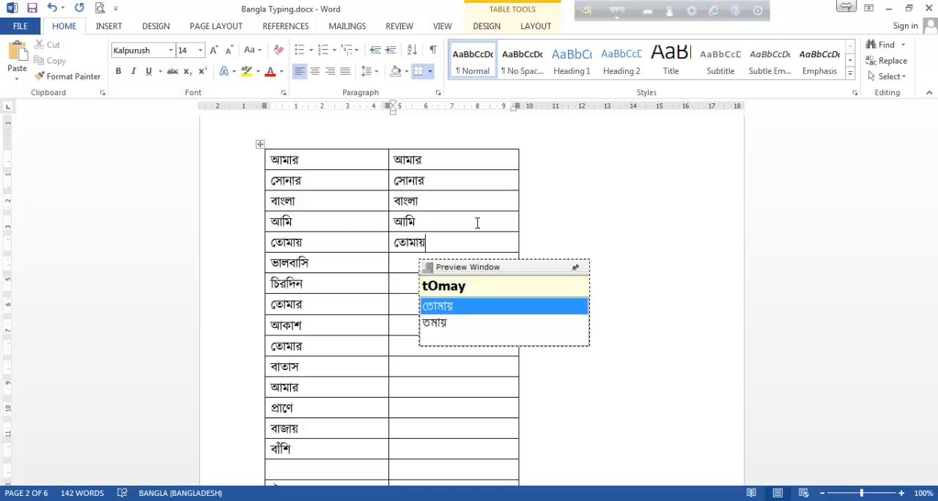
# Enter ভালবাসি in the second-column cell of row six, using the phonetic spelling valobasi.
pyautogui.press('Down')
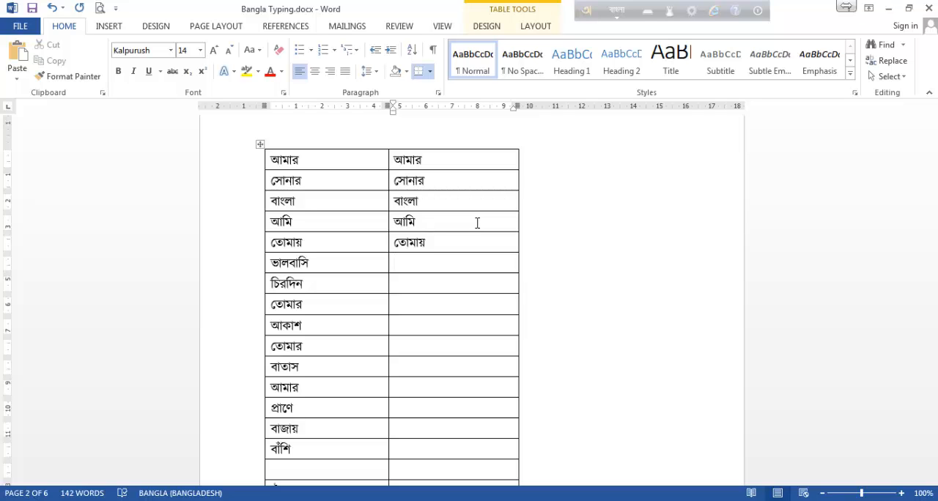
pyautogui.write('va')
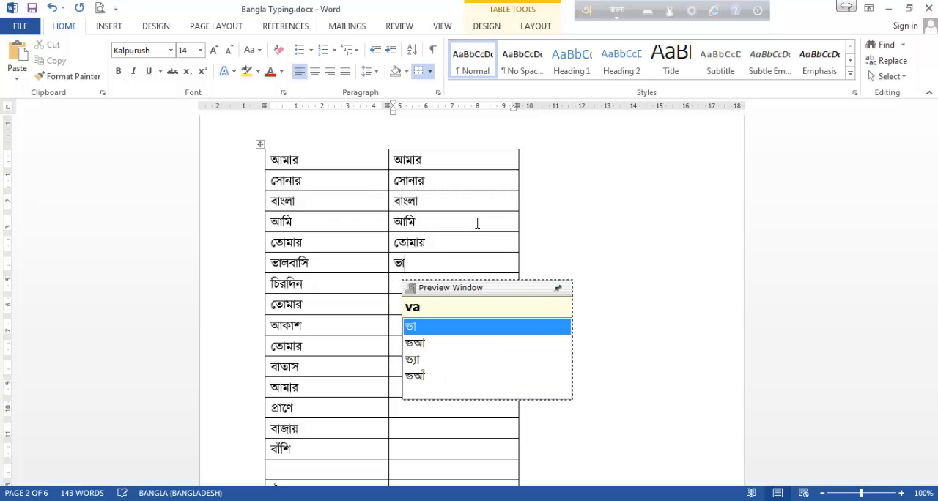
pyautogui.write('lo')
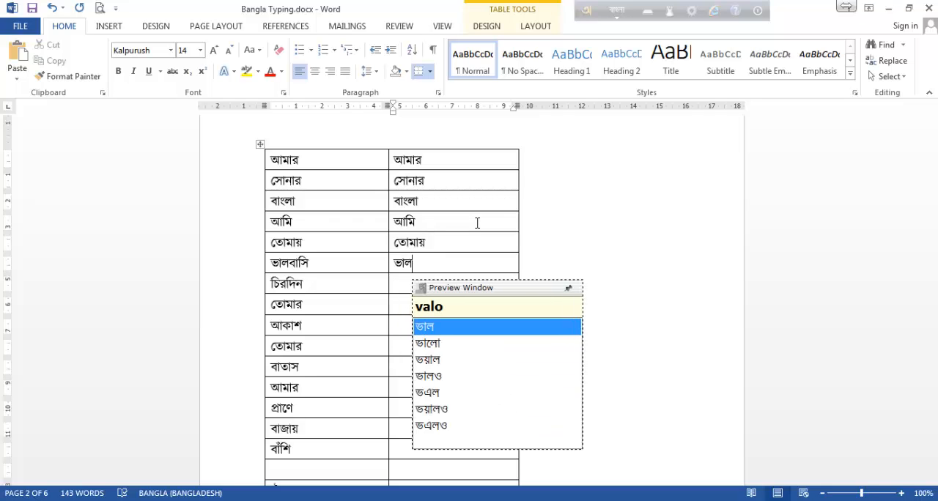
pyautogui.write('basi')
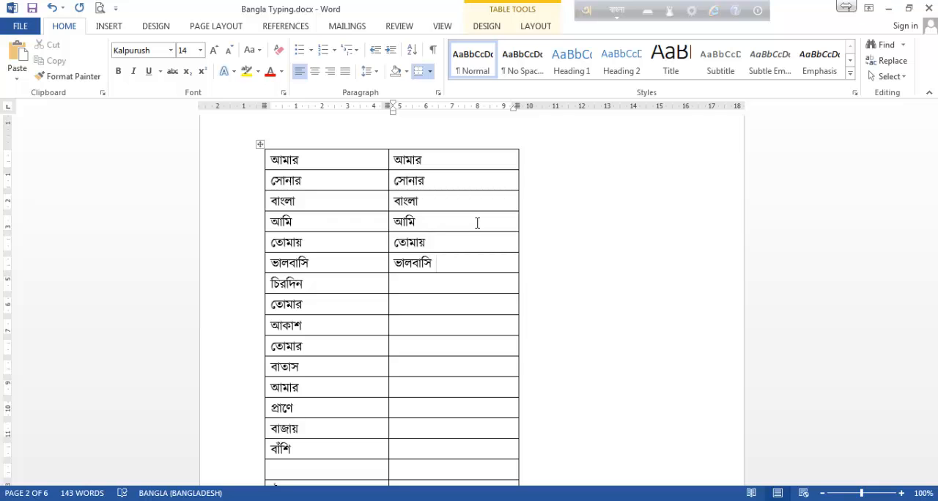
pyautogui.write(' v')
# Try the alternative spellings v and bh for the letter ভ after ভালবাসি in row six, and remove the trial letters.
pyautogui.press('BackSpace')
pyautogui.write('bh')
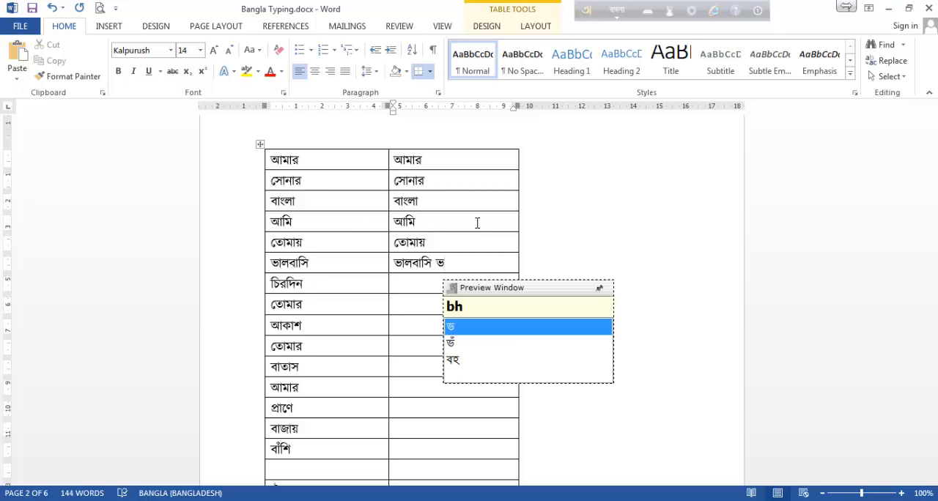
pyautogui.press('BackSpace')
pyautogui.press('BackSpace')
pyautogui.press('BackSpace')
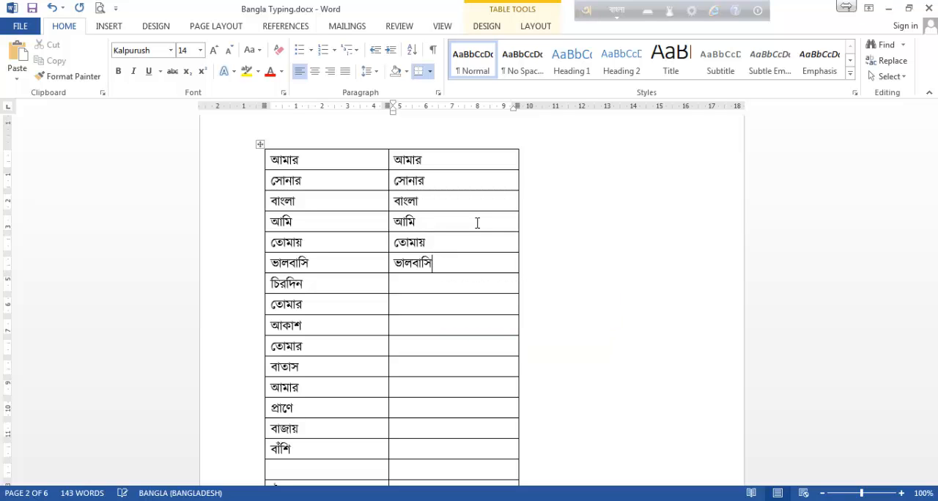
# Consult the Avro Phonetic layout chart for the Latin spellings of the Bangla letters, and close it.
pyautogui.press('Down')
pyautogui.click(648, 12)
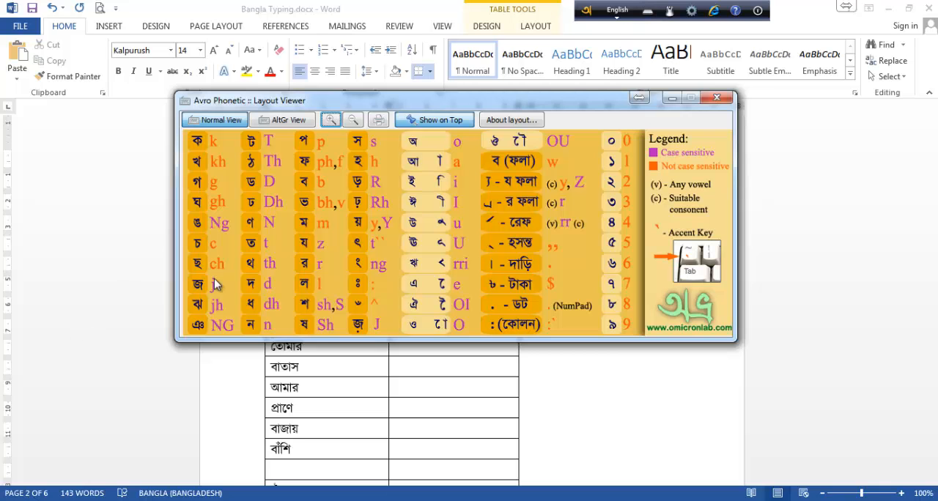
pyautogui.moveTo(284, 101); pyautogui.dragTo(297, 100)
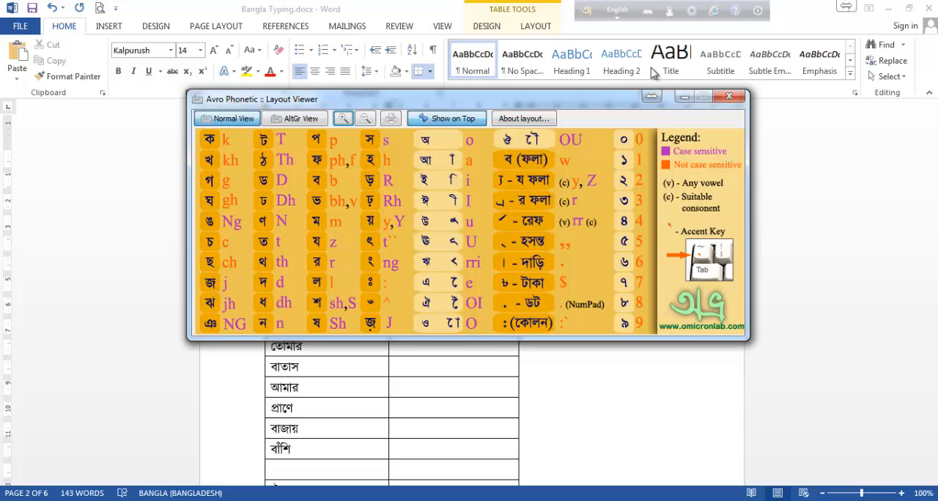
pyautogui.click(729, 96)
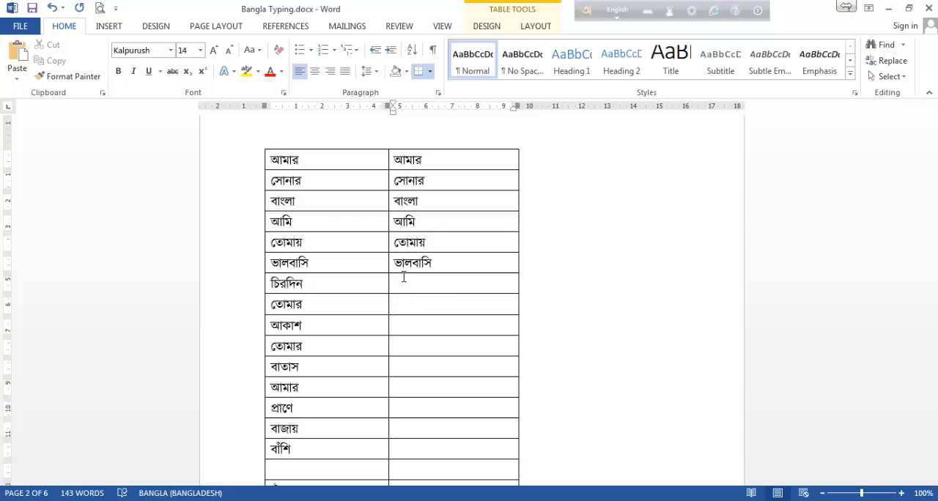
# Enter চিরদিন in the second-column cell of row seven, using the phonetic spelling cirodin.
pyautogui.click(404, 283)
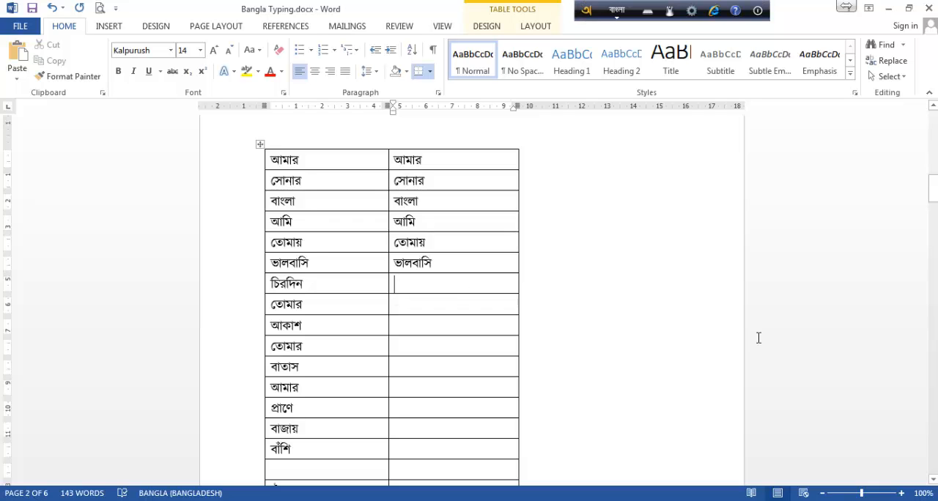
pyautogui.write('cir')
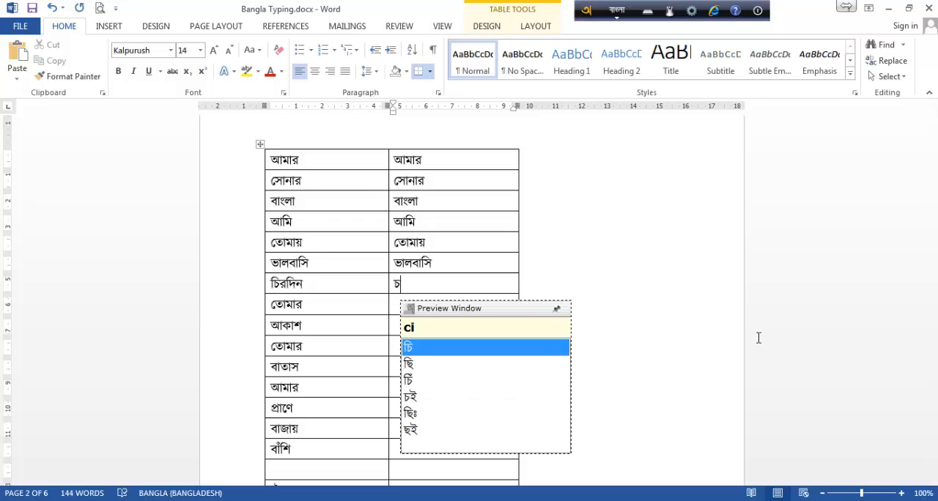
pyautogui.write('o')
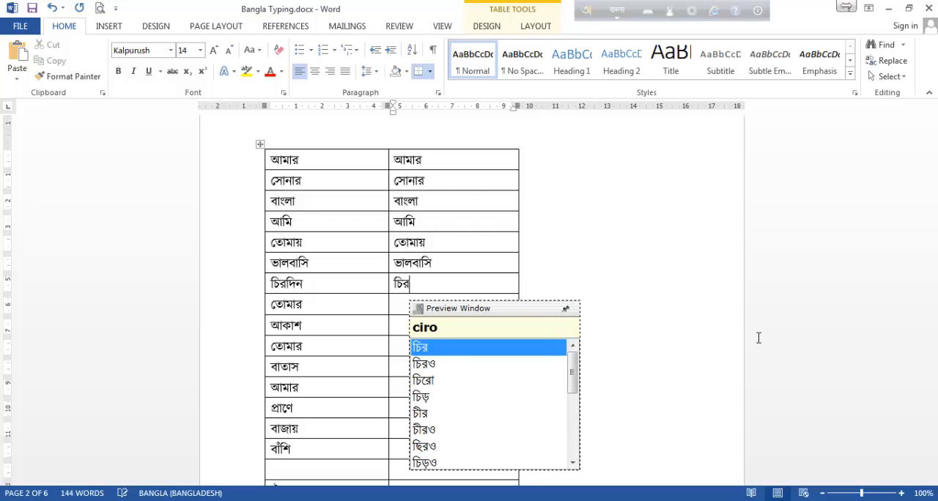
pyautogui.write('din')
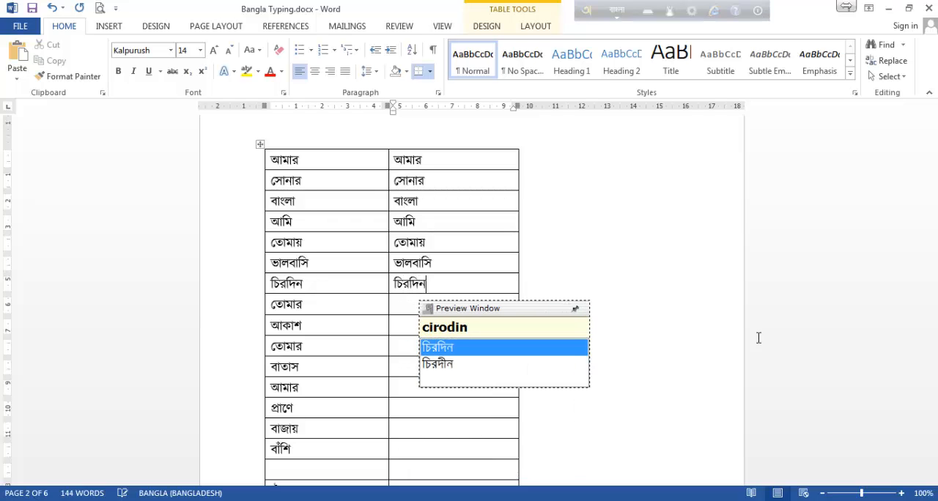
# Enter তোমার in the second-column cell of row eight, using the phonetic spelling tOmar.
pyautogui.press('Down')
pyautogui.write('t')
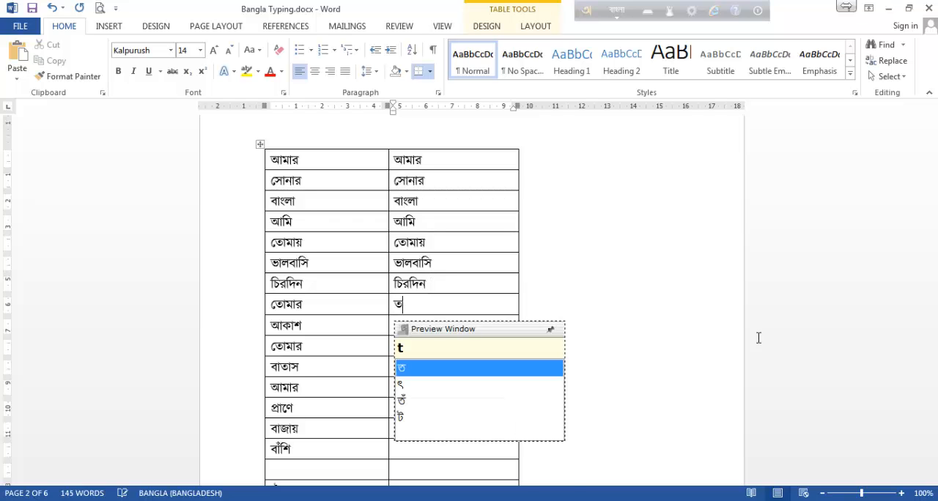
pyautogui.write('O')
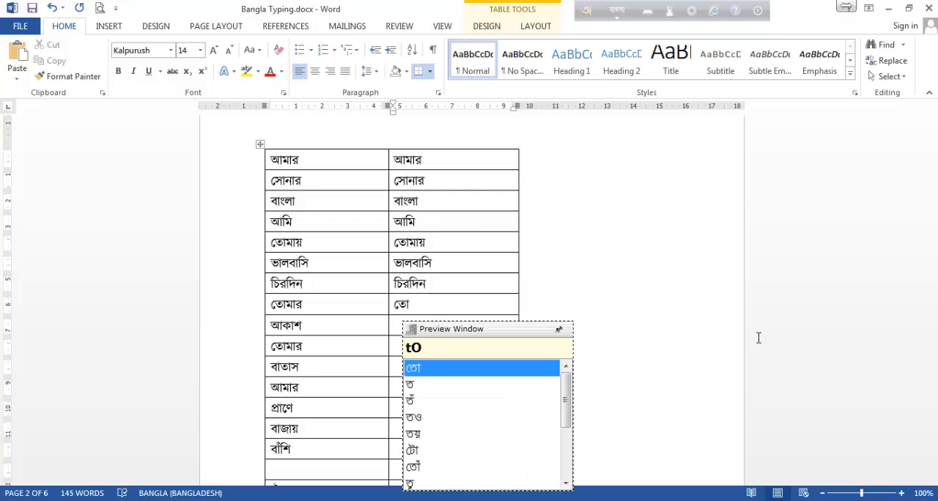
pyautogui.write('mar')
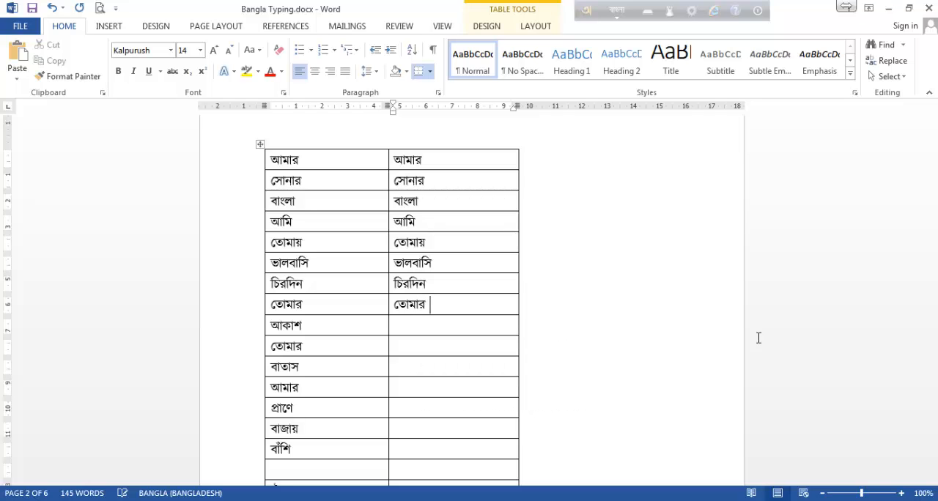
# Enter আকাশ in the second-column cell of row nine, using sh for শ in the phonetic spelling akash.
pyautogui.press('Down')
pyautogui.write('akas')
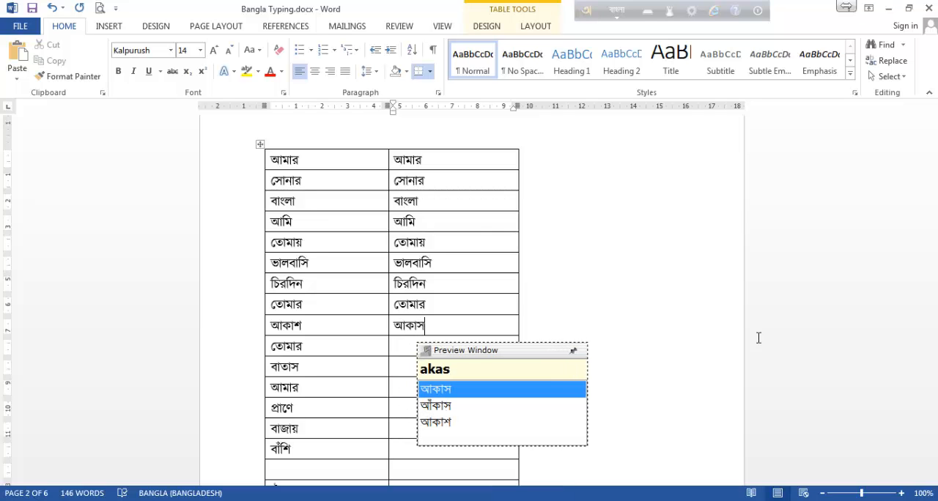
pyautogui.write('h')
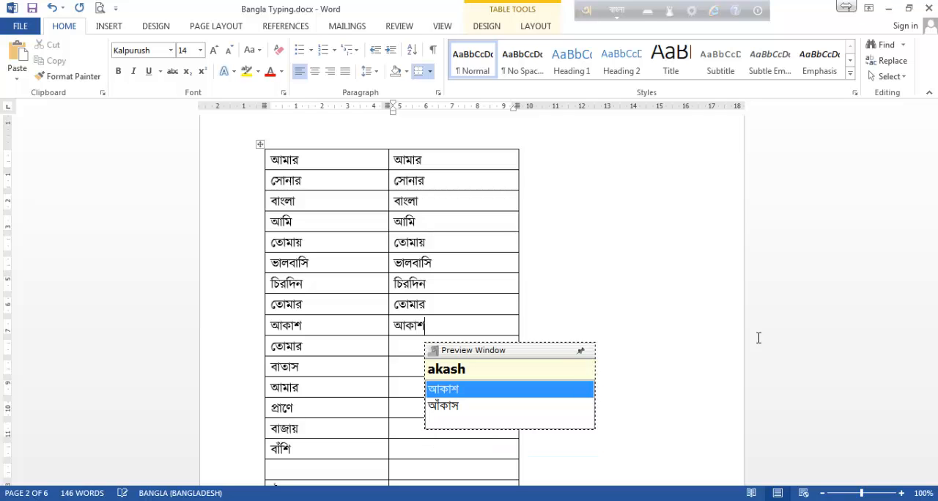
pyautogui.press('BackSpace')
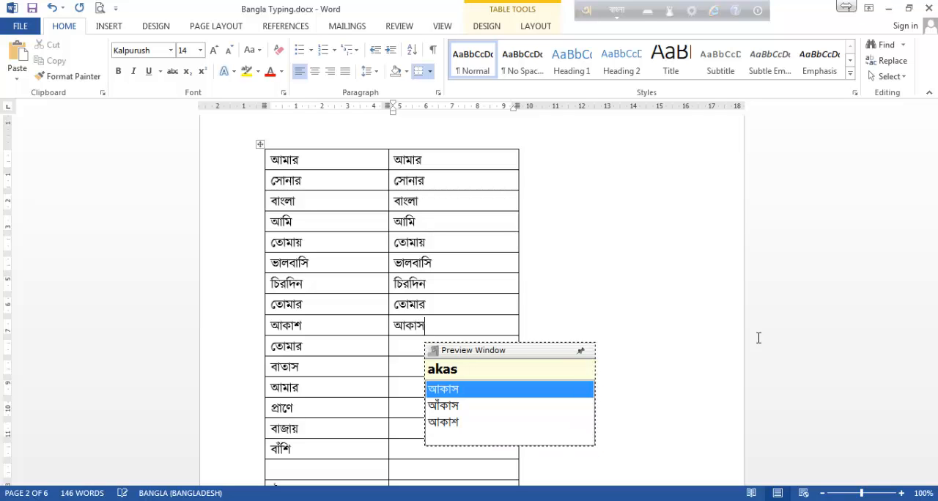
pyautogui.write('h')
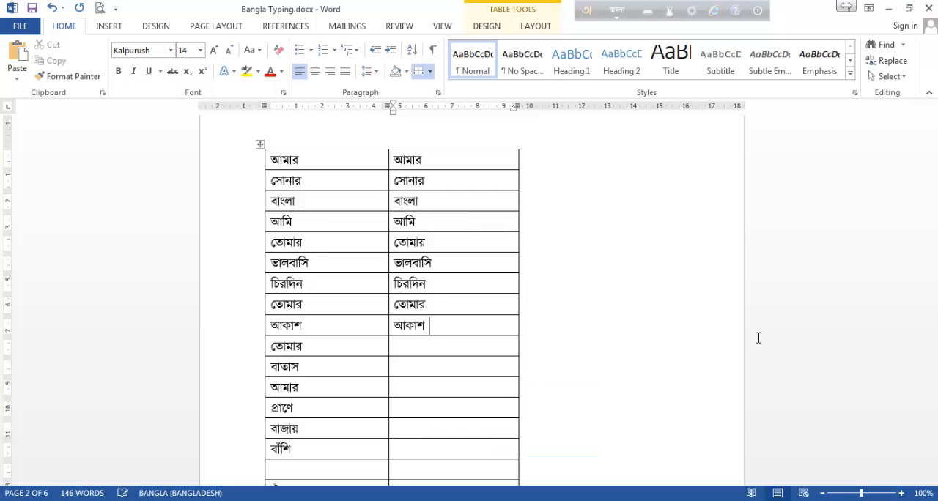
# Enter তোমার (tOmar) and বাতাস (batas) in the second-column cells of rows ten and eleven.
pyautogui.press('Tab')
pyautogui.press('Tab')
pyautogui.write('tOmar')
pyautogui.press('Down')
pyautogui.write('batas')
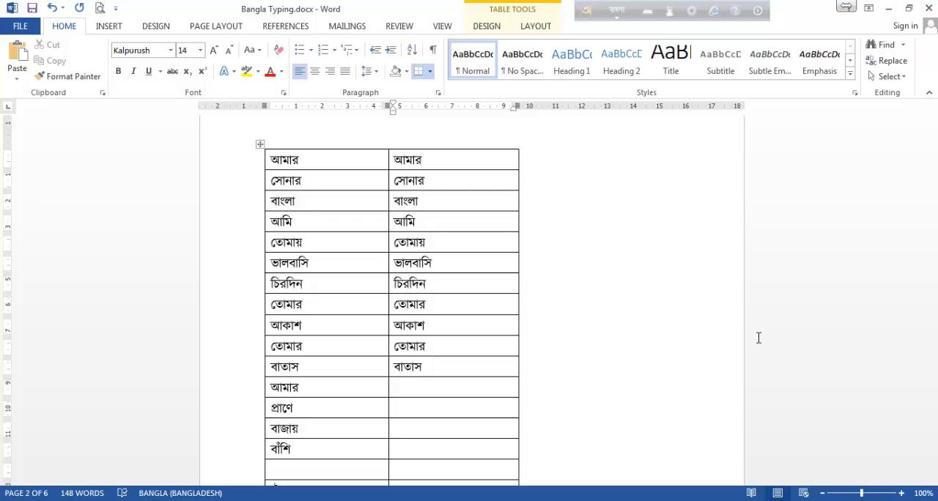
# Enter আমার (amar) and প্রাণে (praNe, with capital N for ণ) in the second-column cells of rows twelve and thirteen.
pyautogui.press('Down')
pyautogui.write('amar')
pyautogui.press('Down')
pyautogui.write('p')
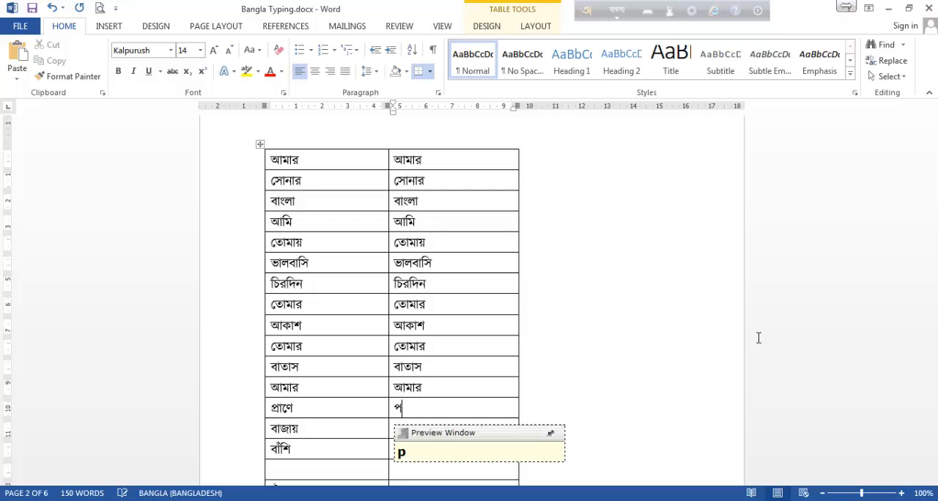
pyautogui.write('r')
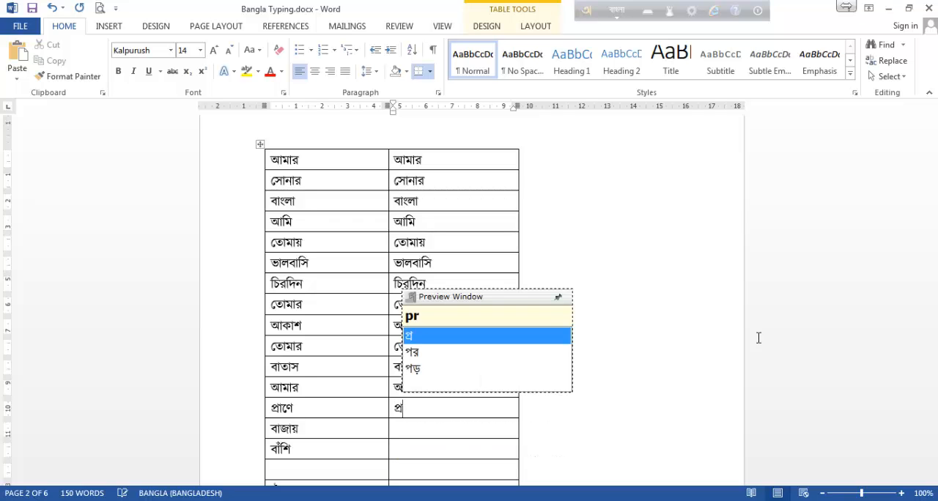
pyautogui.write('a')
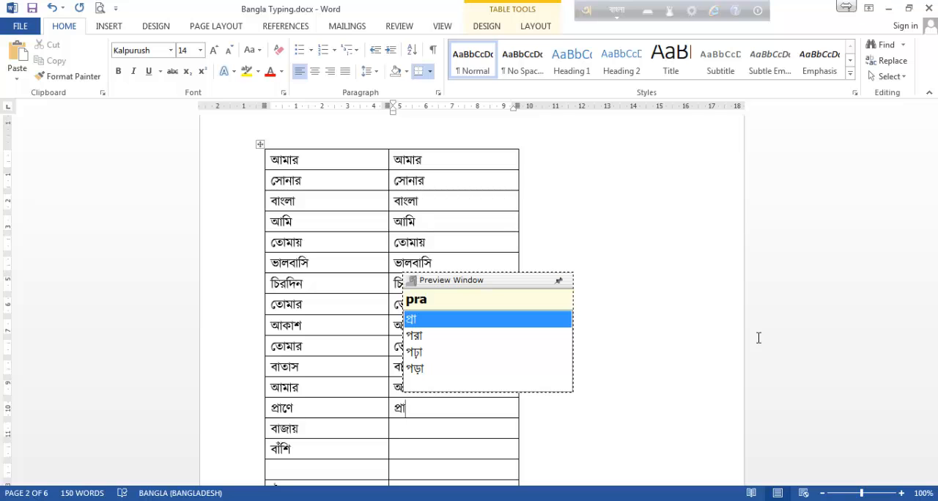
pyautogui.write('n')
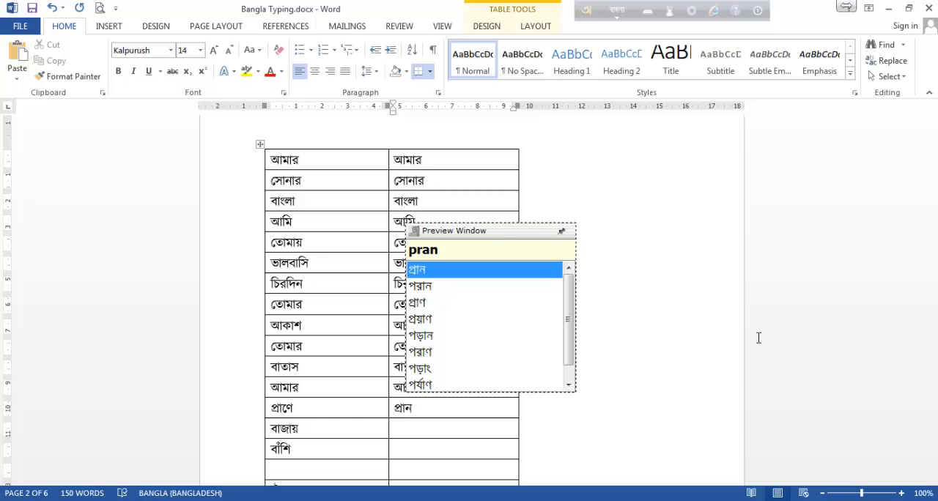
pyautogui.press('BackSpace')
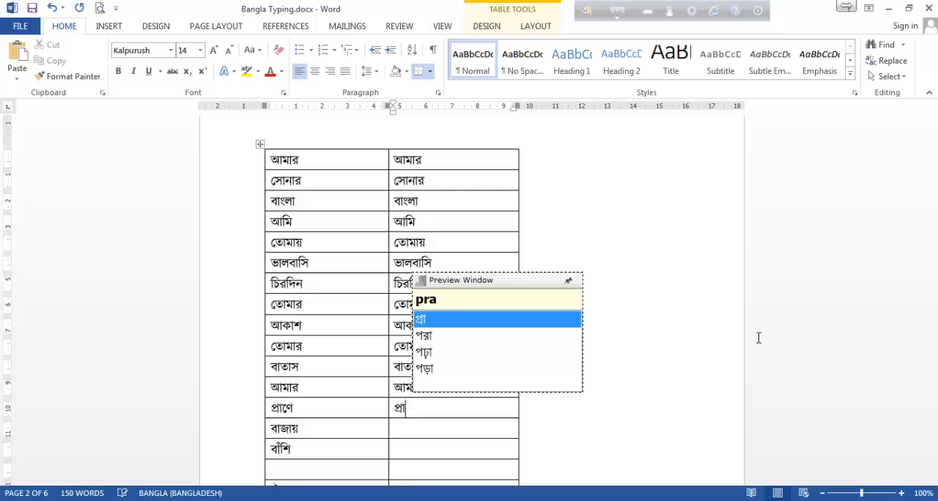
pyautogui.write('N')
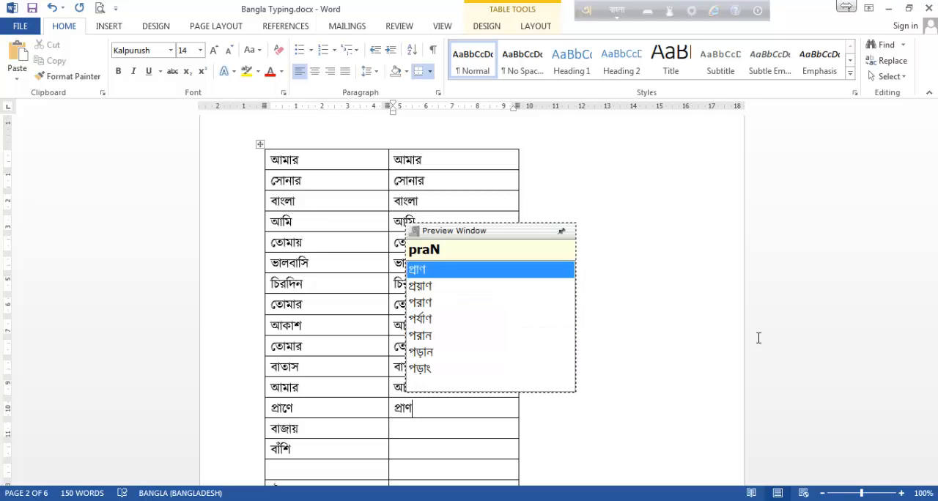
pyautogui.write('e')
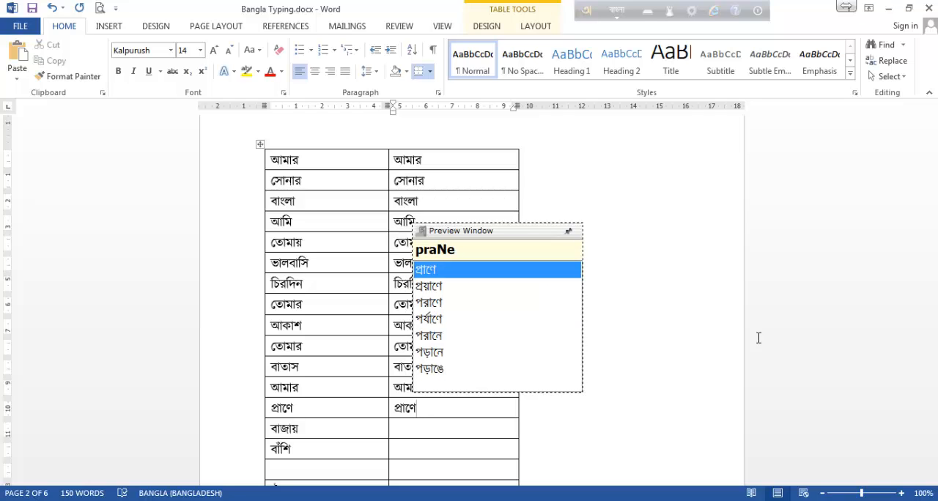
# Enter বাজায় in the second-column cell of row fourteen, using the phonetic spelling bajay.
pyautogui.press('Down')
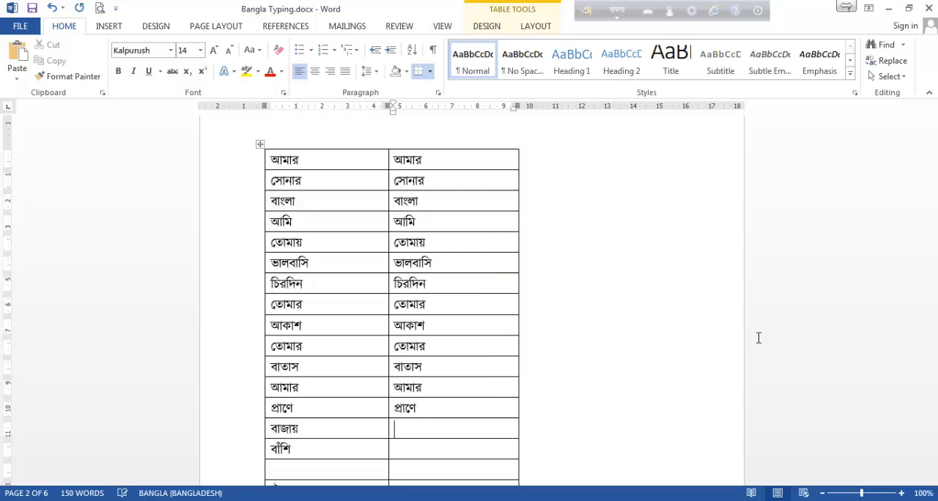
pyautogui.write('baja')
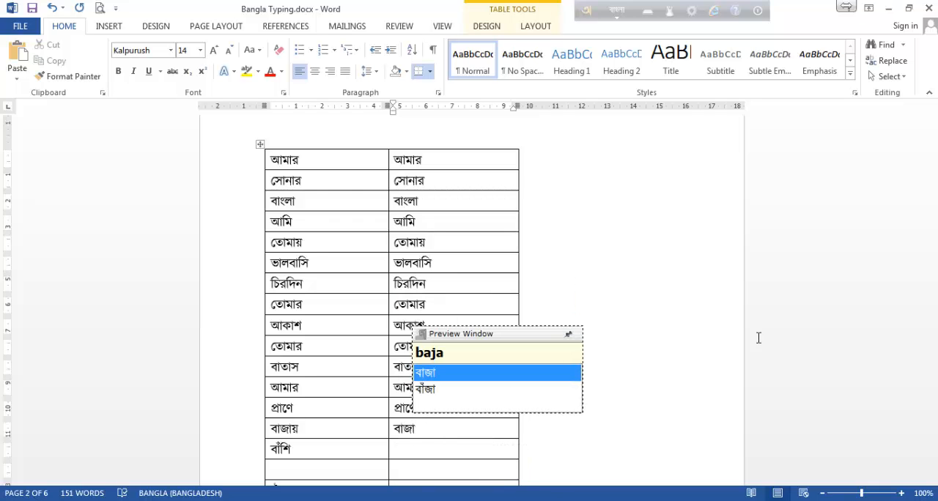
pyautogui.write('y')
pyautogui.press('Down')
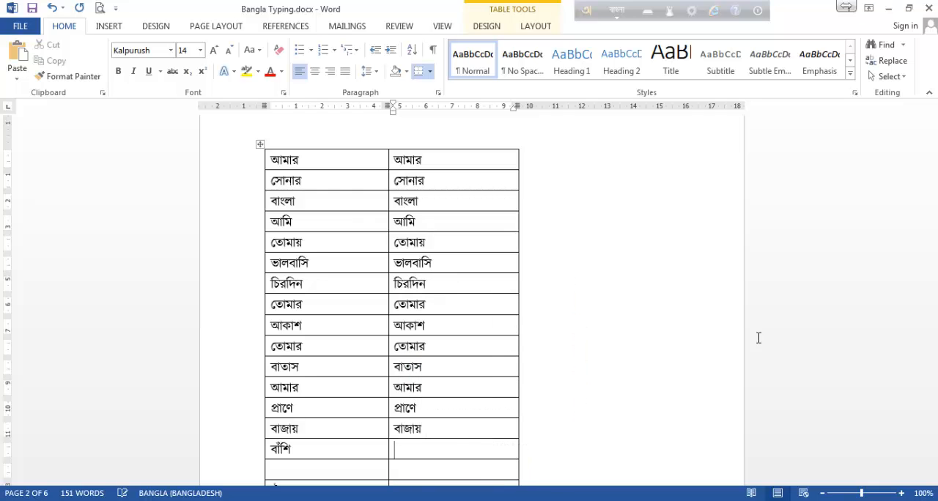
# Try spelling ba in row fifteen's second-column cell and accepting the suggestion বাঁ with the chandrabindu, and clear the cell again.
pyautogui.write('b')
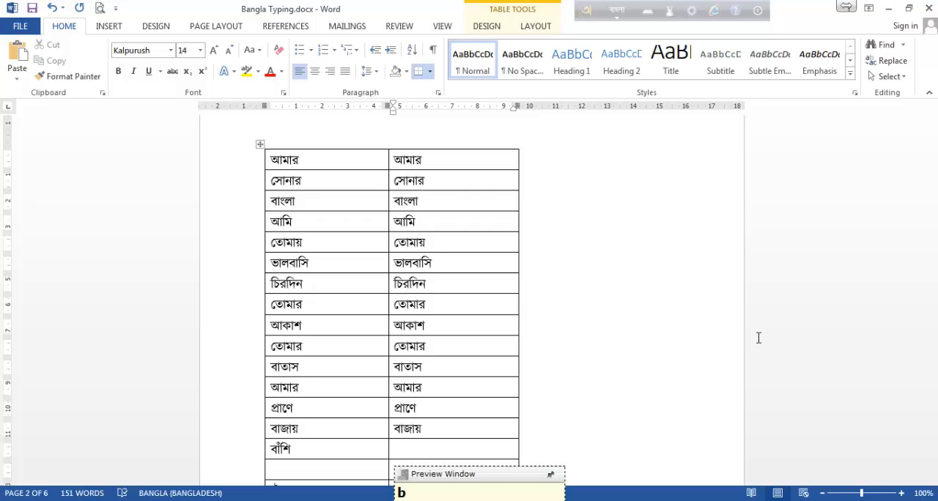
pyautogui.write('a')
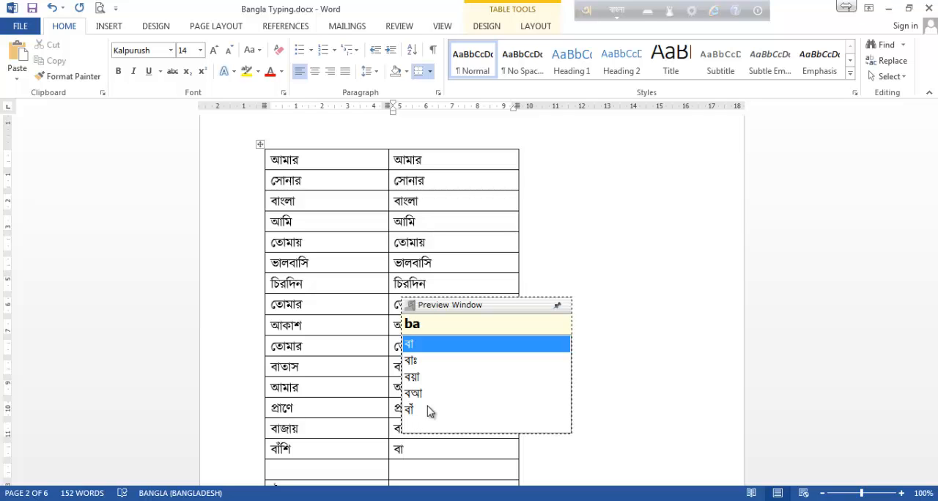
pyautogui.press('Down')
pyautogui.press('Down')
pyautogui.press('Down')
pyautogui.press('Down')
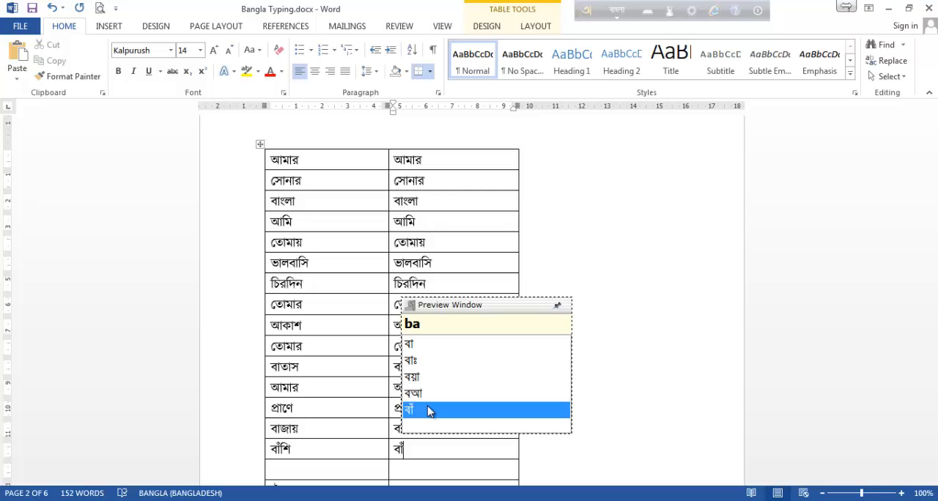
pyautogui.press('Up')
pyautogui.press('Up')
pyautogui.press('Up')
pyautogui.press('Up')
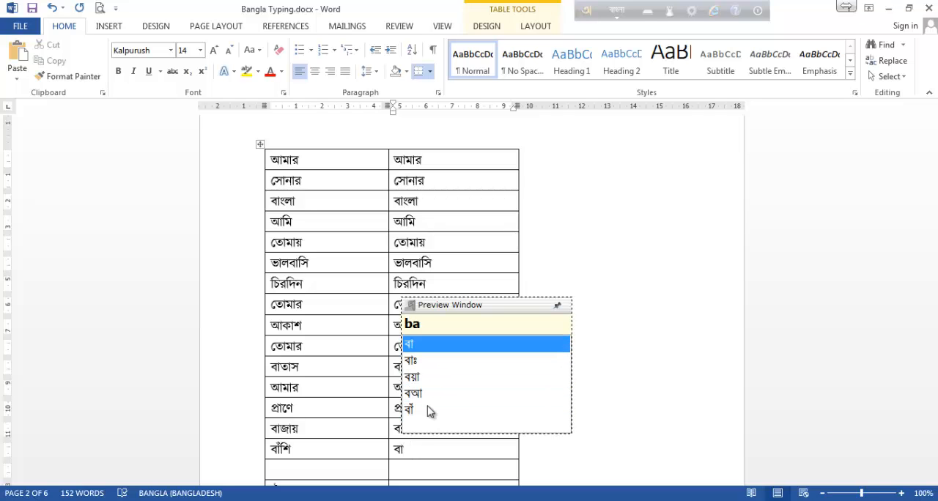
pyautogui.press('Down')
pyautogui.press('Down')
pyautogui.press('Down')
pyautogui.press('Down')
pyautogui.press('Up')
pyautogui.press('Up')
pyautogui.press('Up')
pyautogui.press('Down')
pyautogui.press('Down')
pyautogui.press('Down')
pyautogui.press('Down')
pyautogui.press('Down')
pyautogui.press('Down')
pyautogui.press('Down')
pyautogui.press('Down')
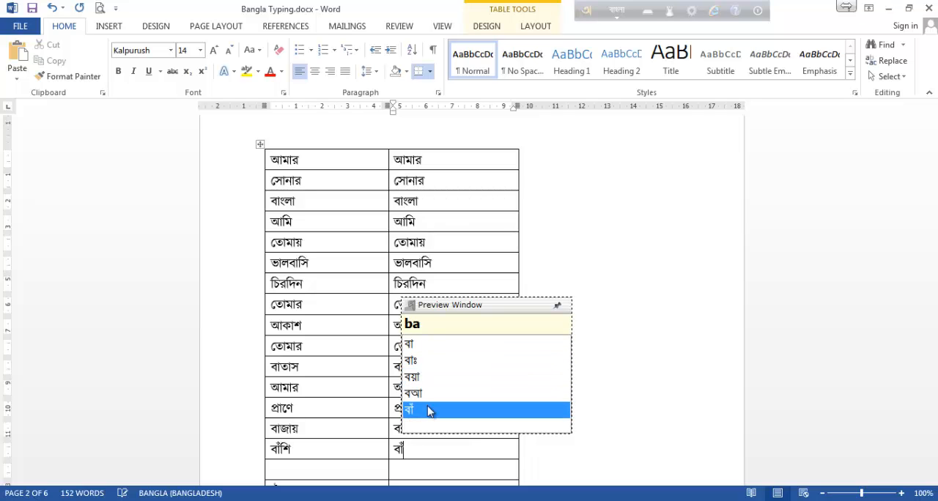
pyautogui.press('Return')
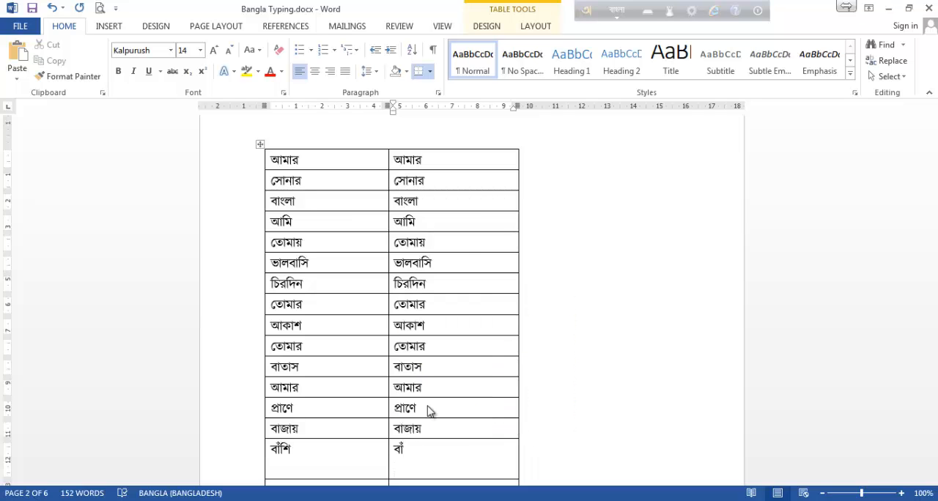
pyautogui.press('BackSpace')
pyautogui.press('BackSpace')
pyautogui.press('BackSpace')
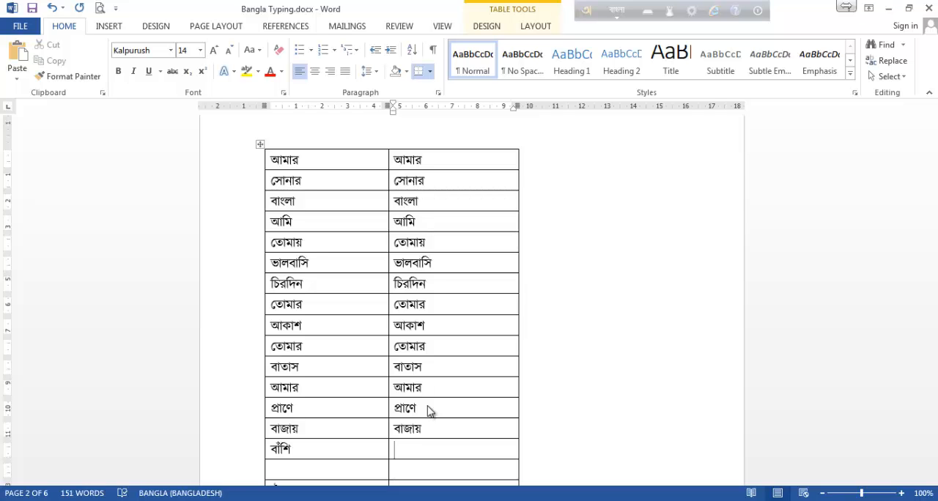
# Try spelling ba in row fifteen's second-column cell and accepting the plain suggestion বা without the chandrabindu.
pyautogui.write('ba')
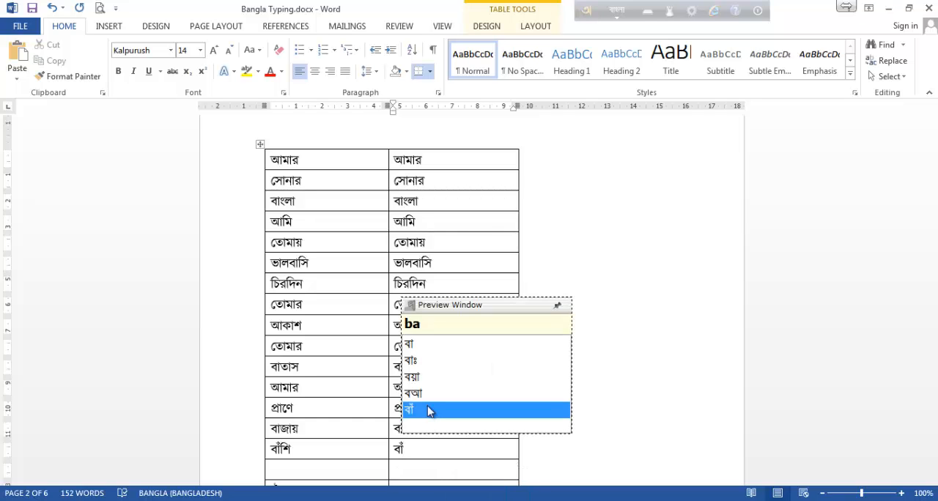
pyautogui.press('Up')
pyautogui.press('Up')
pyautogui.press('Up')
pyautogui.press('Up')
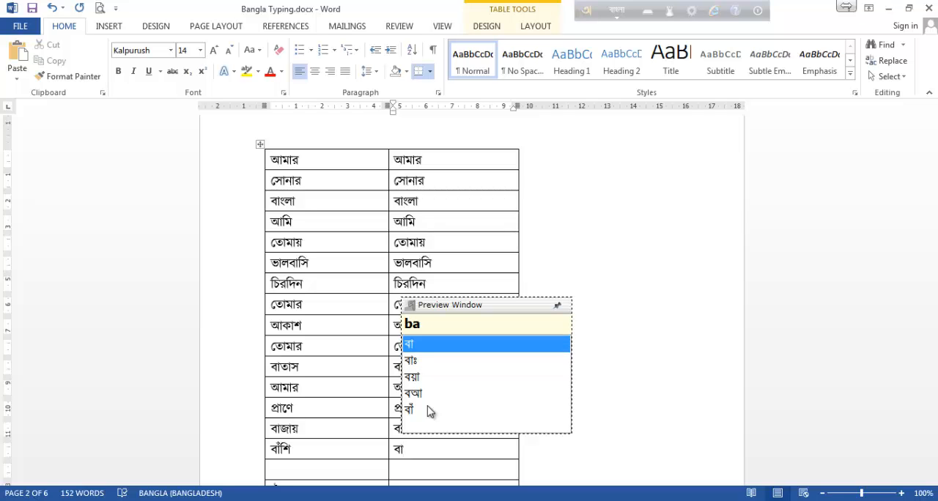
pyautogui.press('Return')
pyautogui.press('BackSpace')
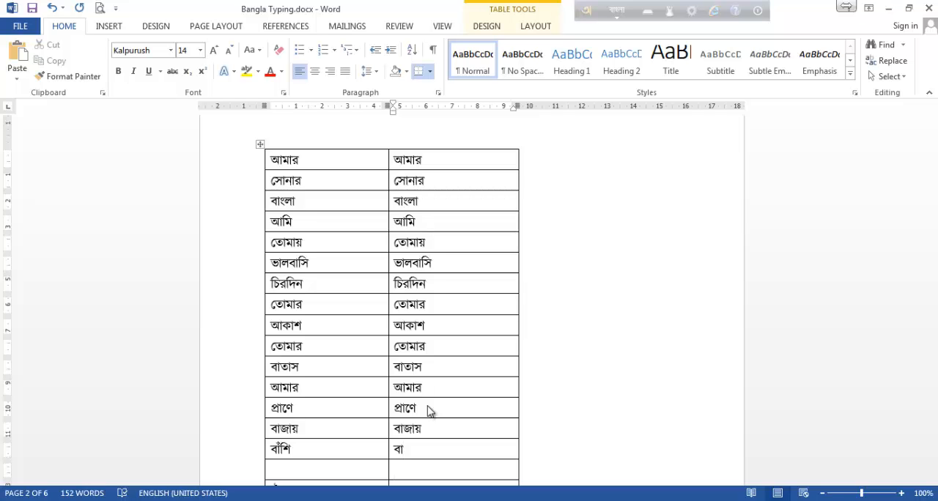
# Check the chandrabindu's key in the Avro Phonetic layout viewer and locate that key on the keyboard picture.
pyautogui.click(648, 12)
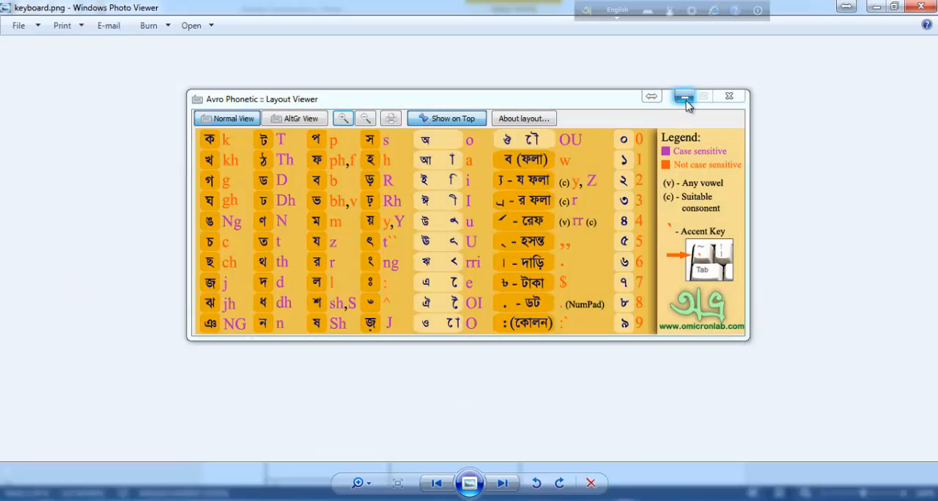
pyautogui.click(684, 97)
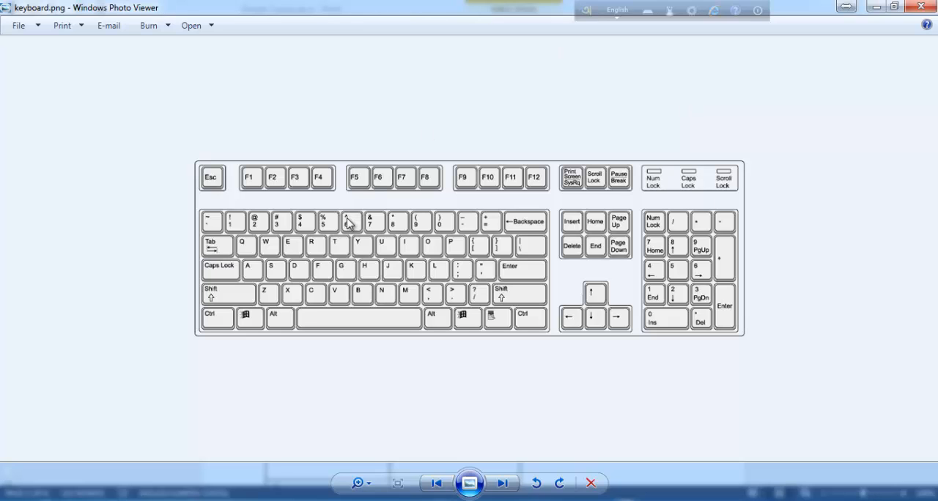
pyautogui.scroll(1, 351, 222)
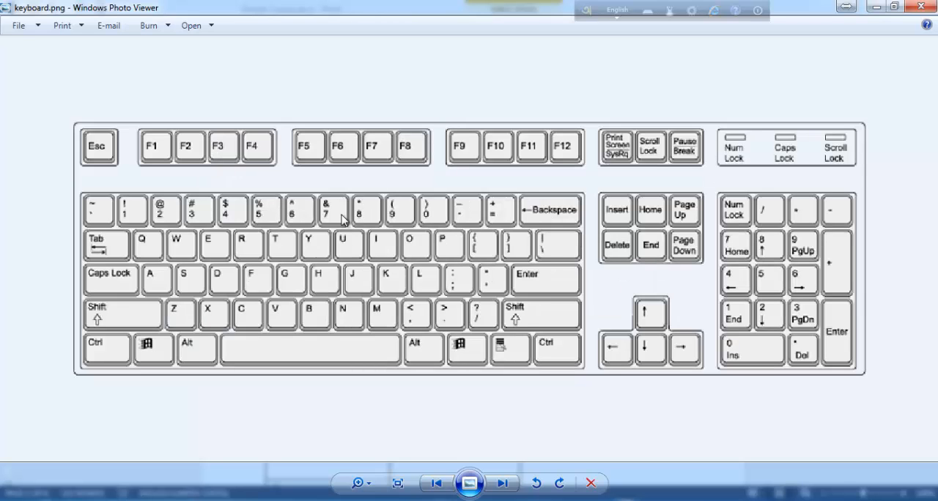
pyautogui.scroll(-1, 295, 218)
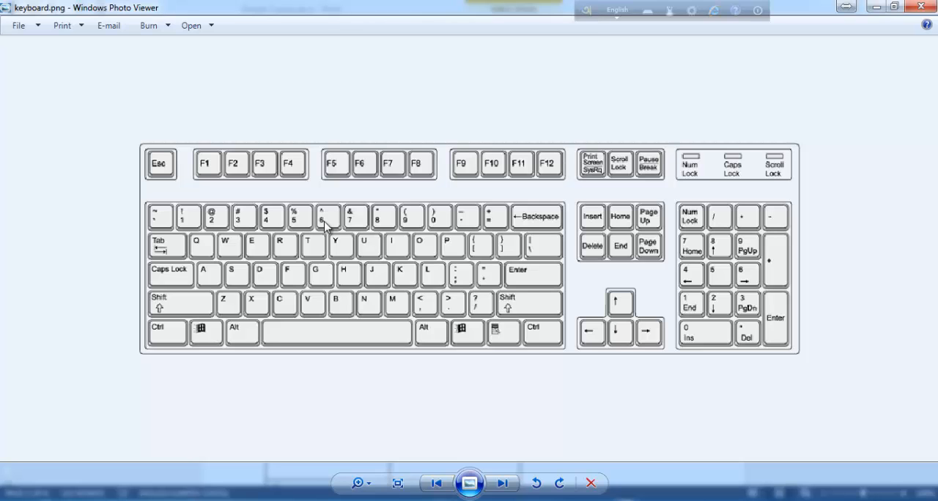
pyautogui.click(876, 6)
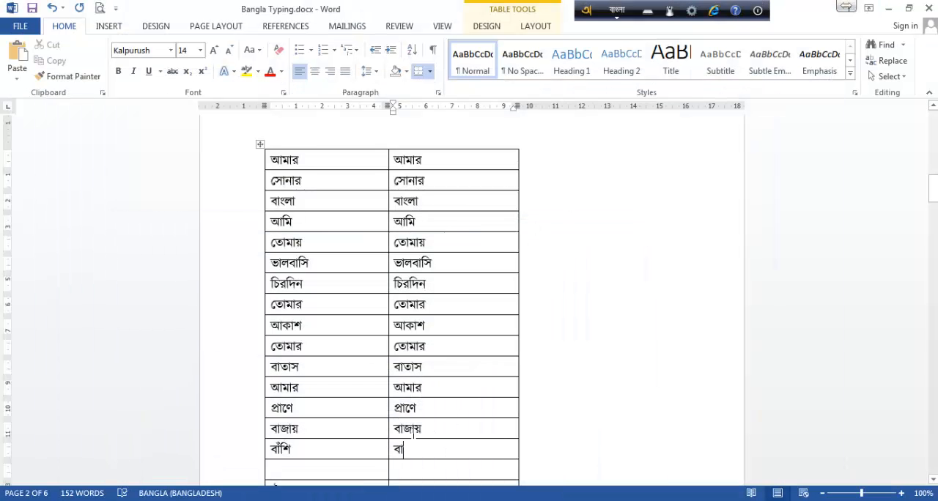
# Clear row fifteen's second-column cell and enter বাঁশি with the phonetic spelling ba^shi.
pyautogui.press('BackSpace')
pyautogui.press('BackSpace')
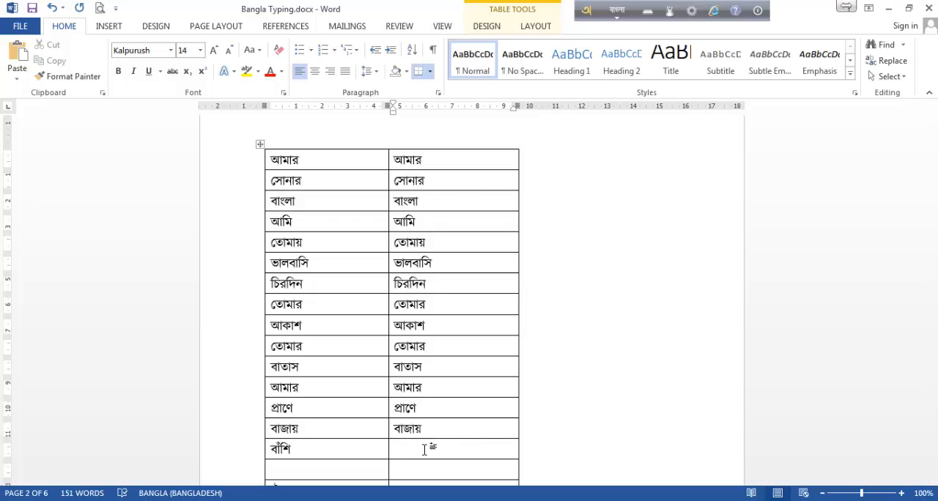
pyautogui.write('ba')
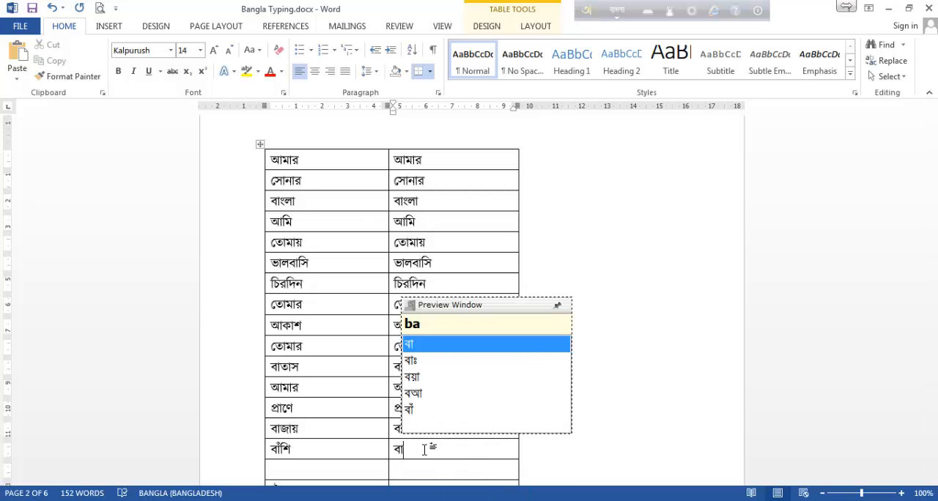
pyautogui.write('^')
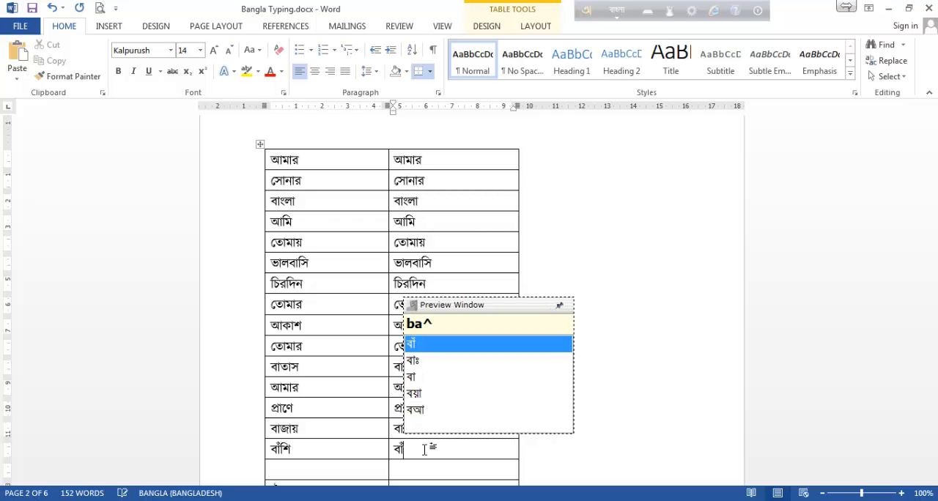
pyautogui.write('shi')
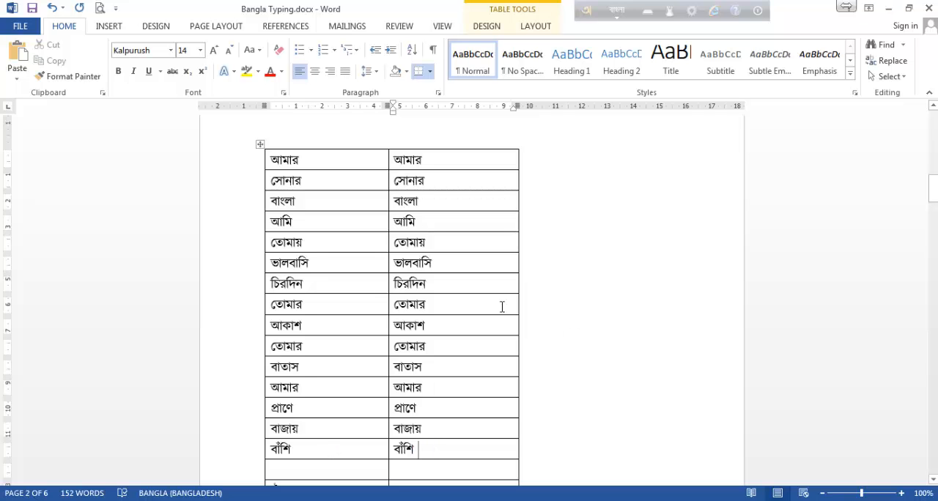
# Look up the vowel ঐ in the Avro layout viewer and enter it as OI beside the first ঐ below the blank row.
pyautogui.scroll(-6, 502, 306)
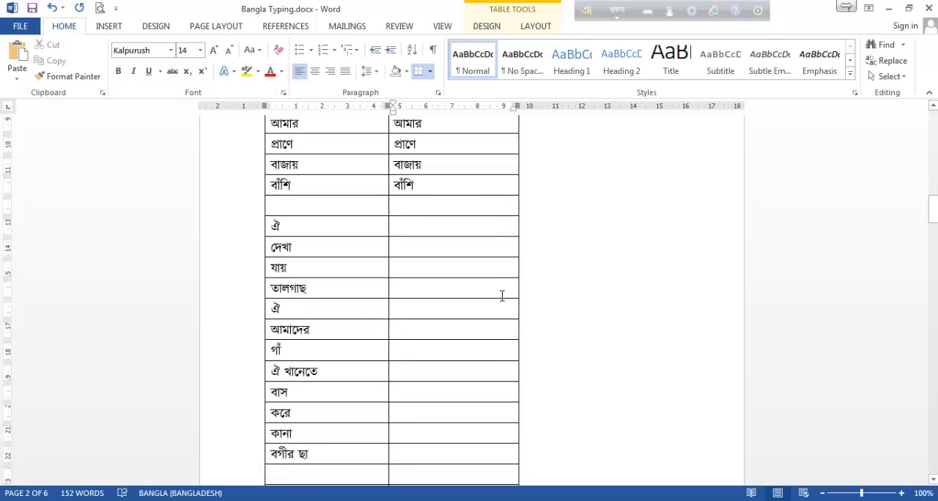
pyautogui.click(448, 232)
pyautogui.scroll(-2, 453, 235)
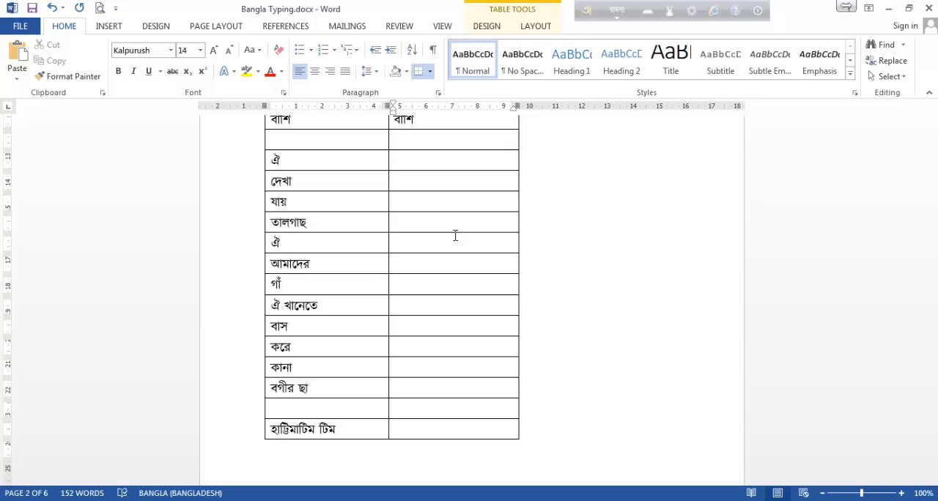
pyautogui.click(651, 15)
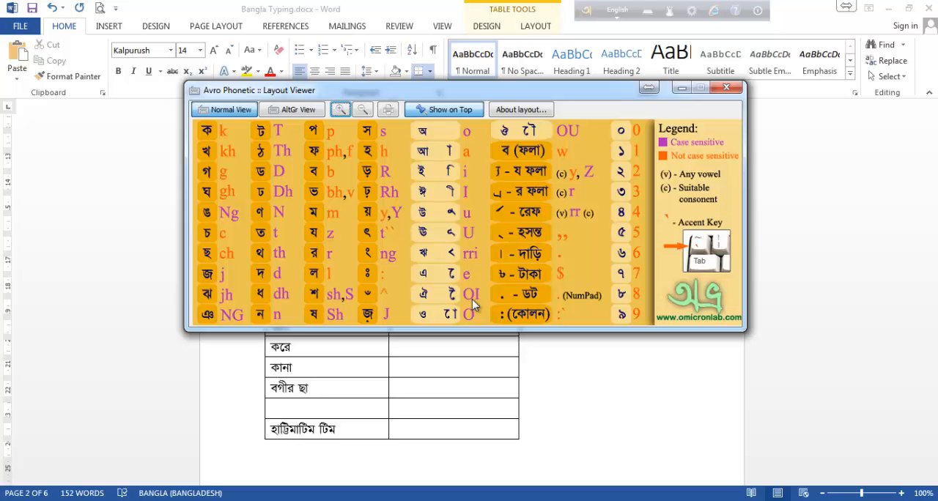
pyautogui.click(726, 88)
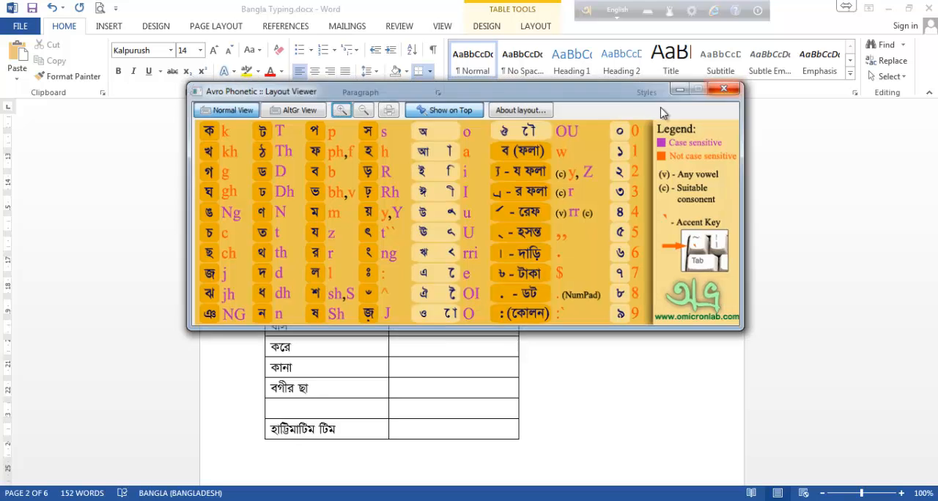
pyautogui.click(418, 160)
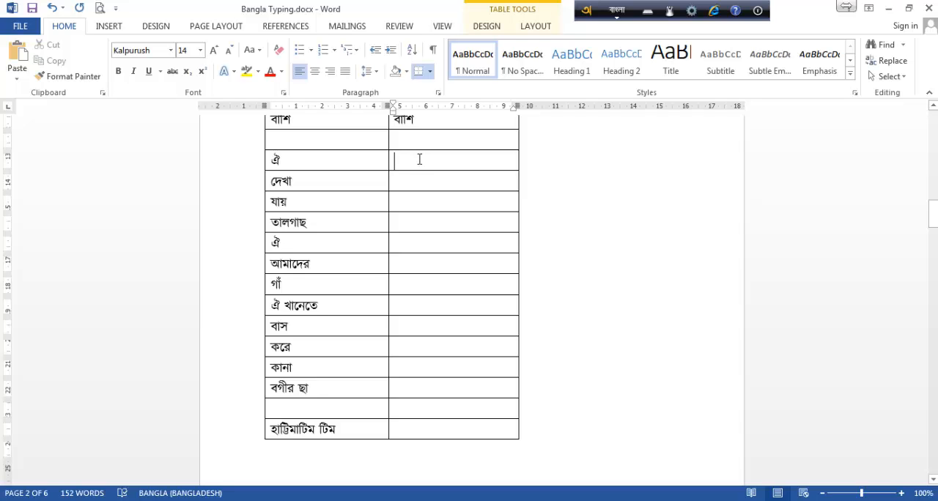
pyautogui.write('OI')
pyautogui.press('space')
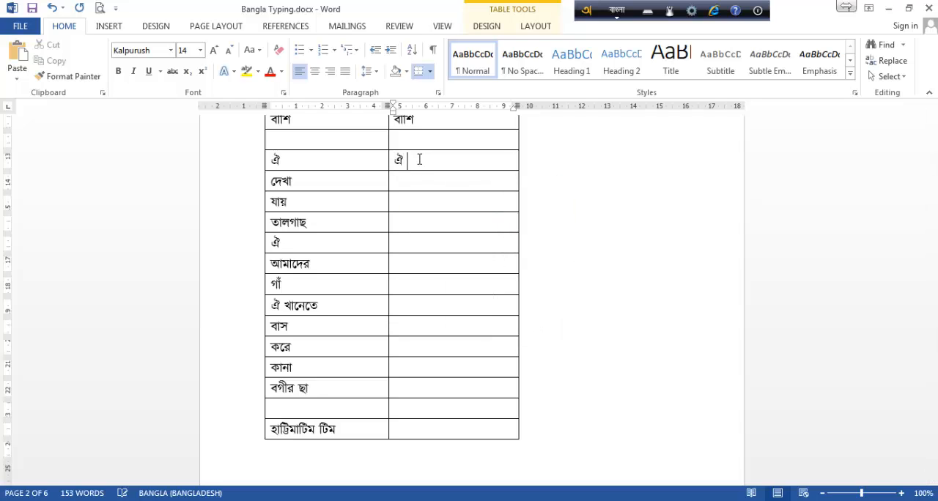
# Enter দেখা in the second-column cell of its row, using the phonetic spelling dekha.
pyautogui.press('Down')
pyautogui.write('dekha')
pyautogui.press('space')
pyautogui.press('Down')
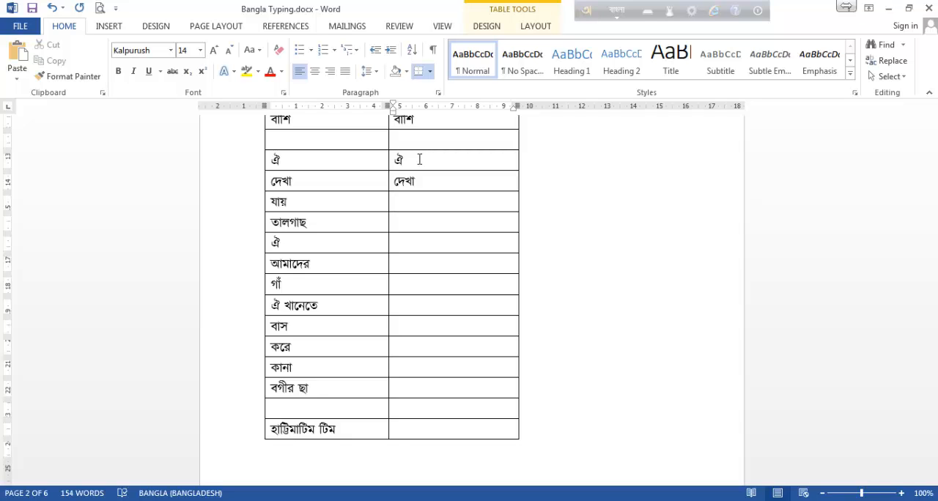
# Look up the letter য in the Avro layout viewer and enter যায় as zay in the second-column cell of its row.
pyautogui.click(647, 11)
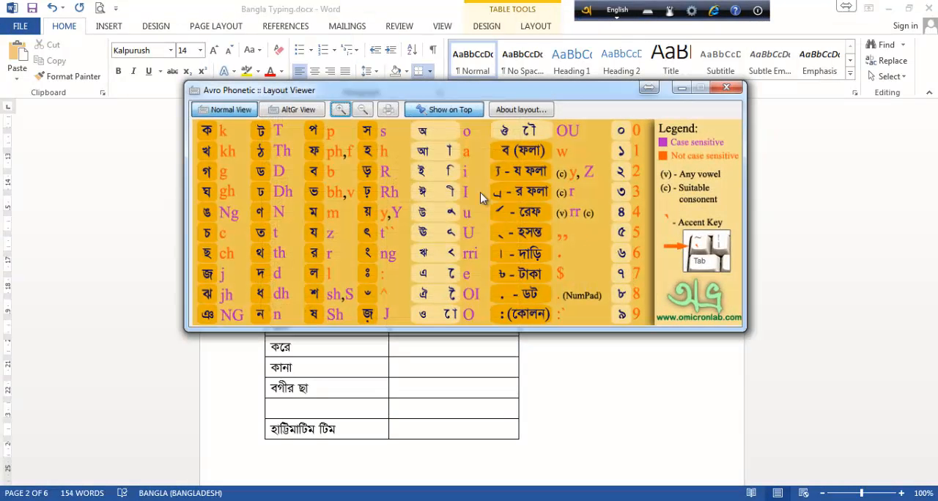
pyautogui.moveTo(463, 94); pyautogui.dragTo(474, 90)
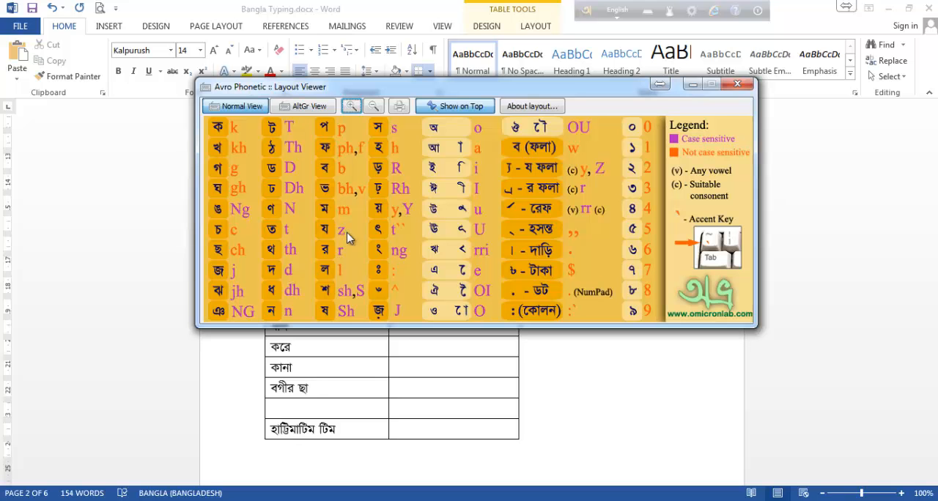
pyautogui.click(737, 84)
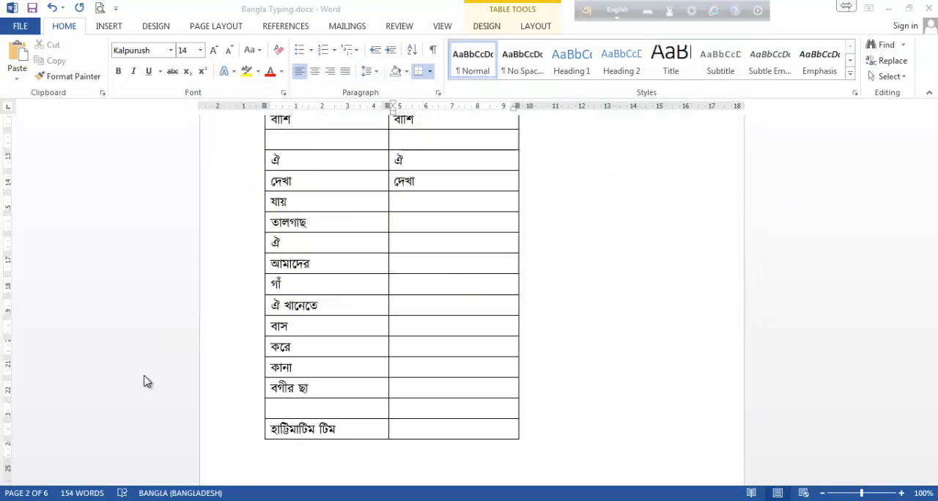
pyautogui.click(401, 203)
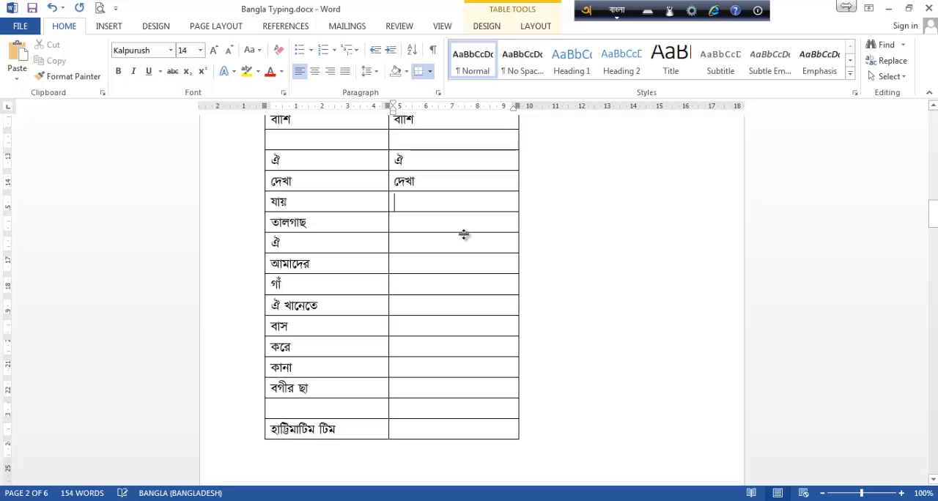
pyautogui.write('za')
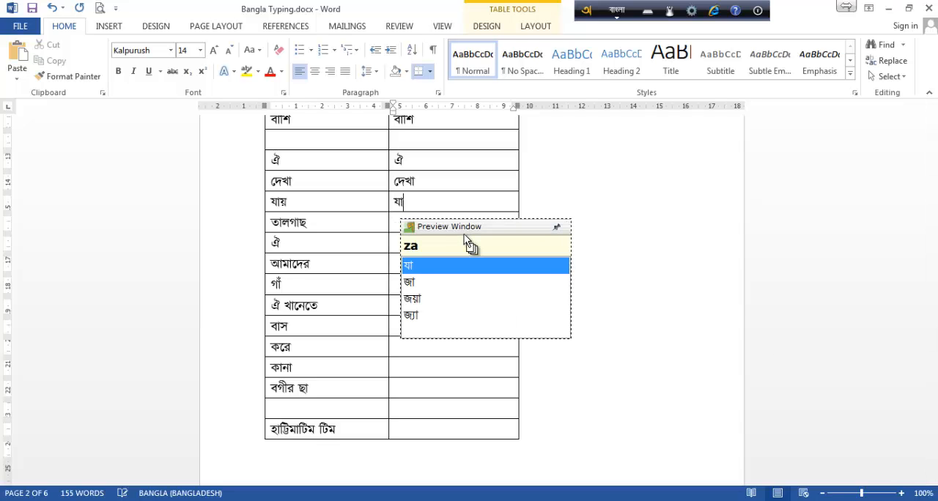
pyautogui.write('y')
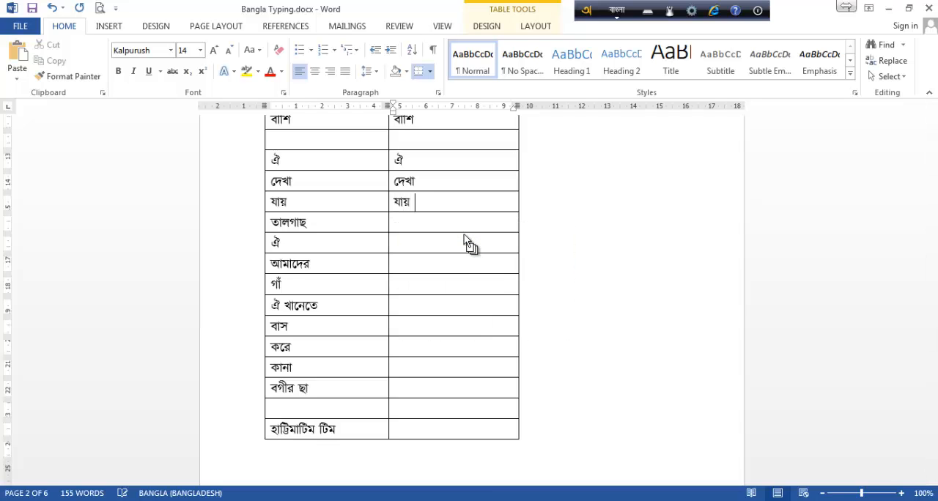
# Enter তালগাছ in the second-column cell of its row with the phonetic spelling talgach, accepting the suggestion without the joined letters.
pyautogui.press('Down')
pyautogui.write('ta')
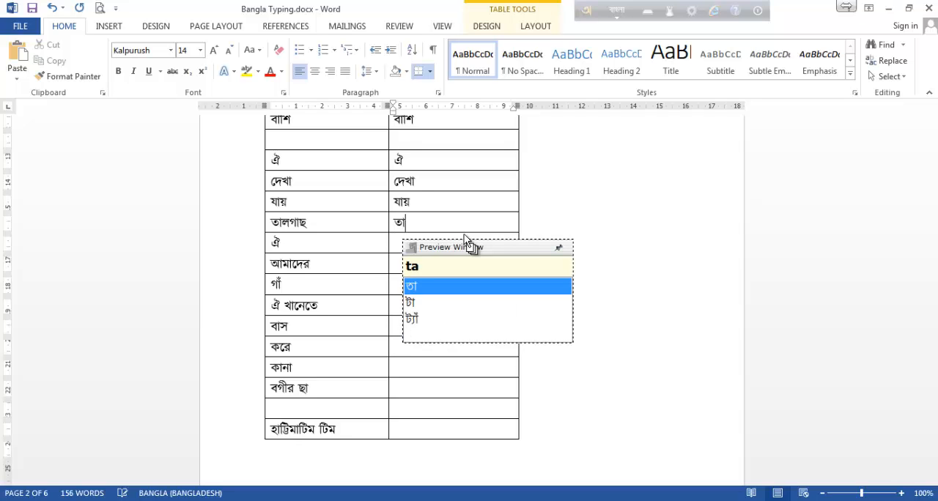
pyautogui.write('lga')
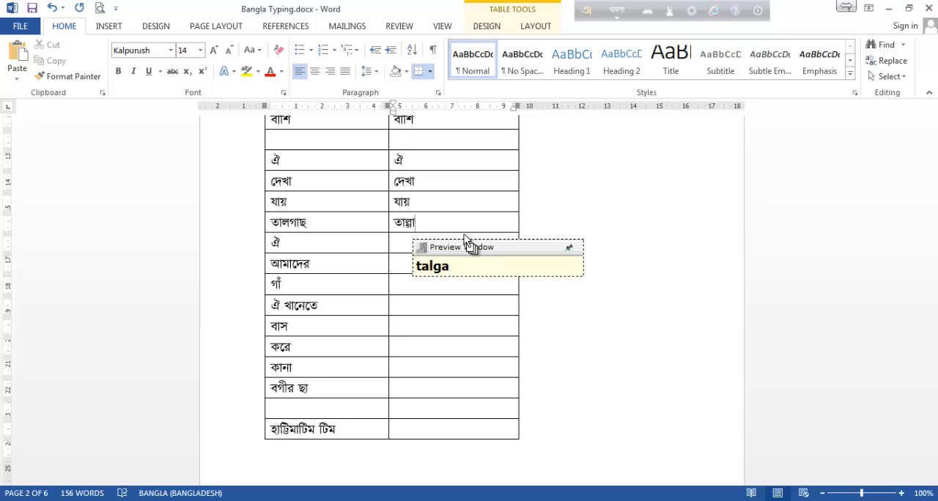
pyautogui.write('c')
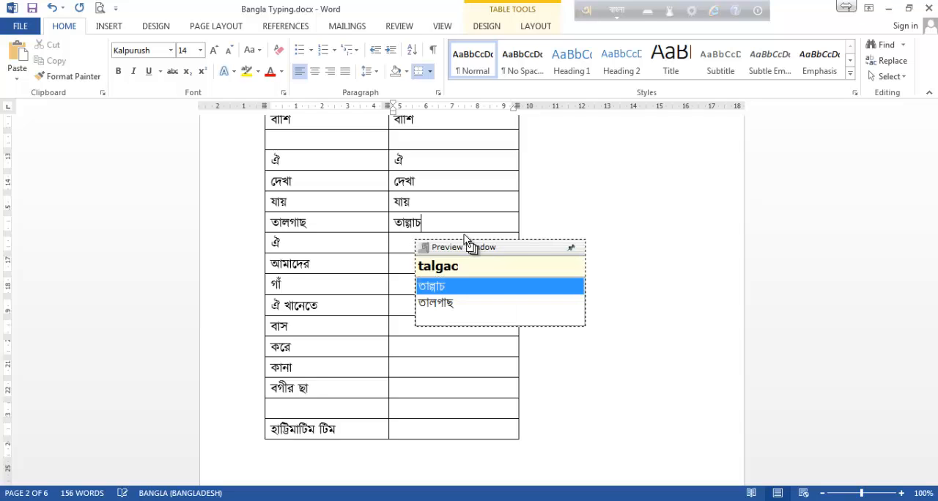
pyautogui.write('h')
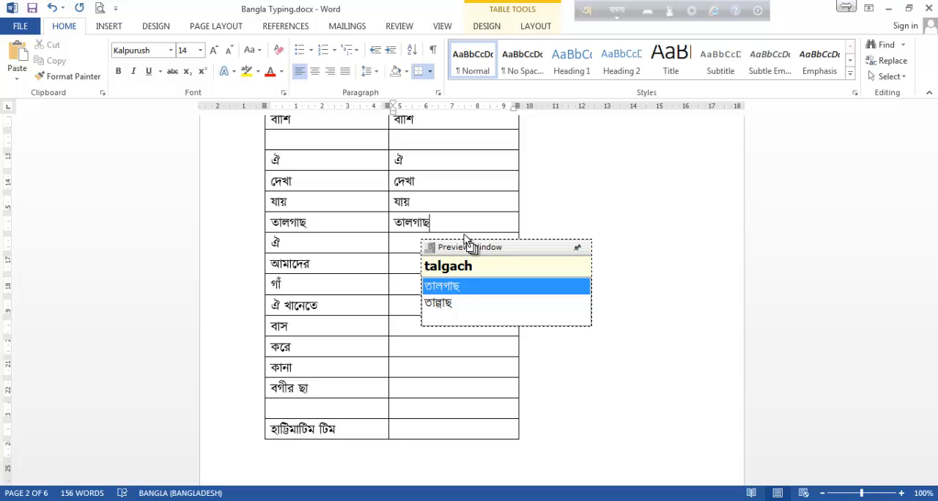
pyautogui.press('BackSpace')
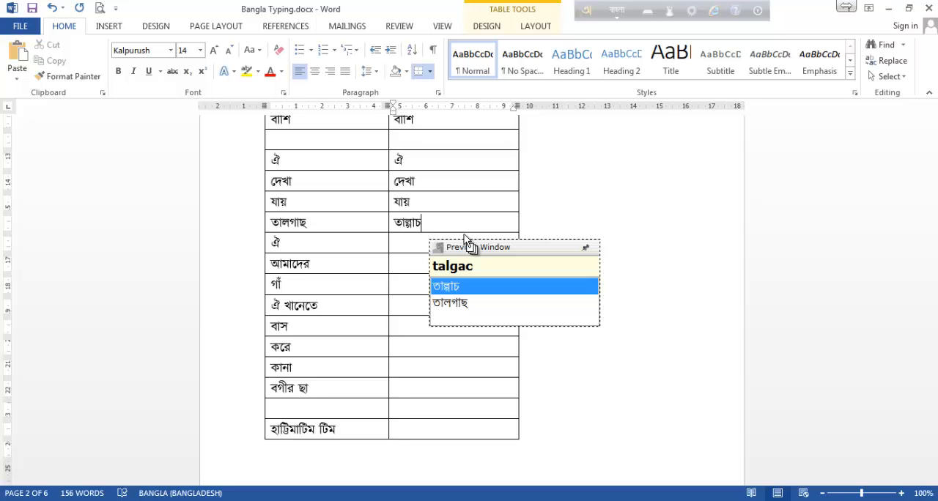
pyautogui.write('h')
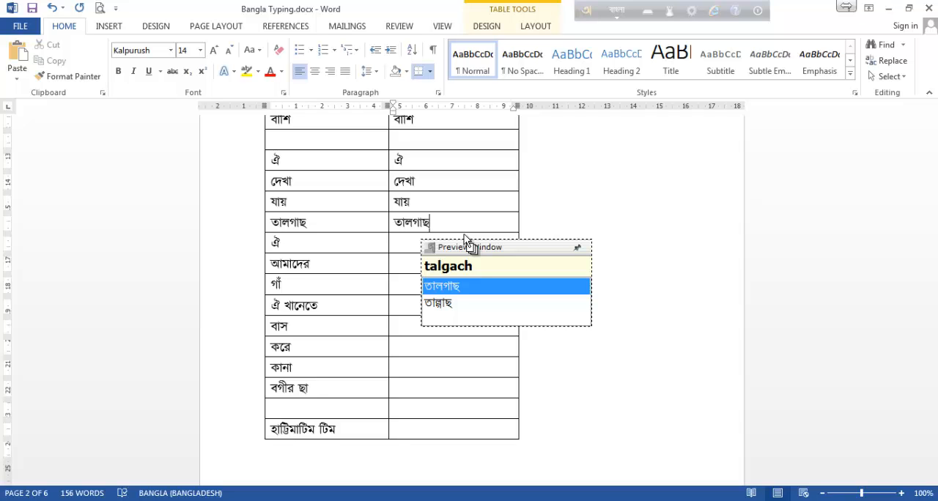
pyautogui.press('Return')
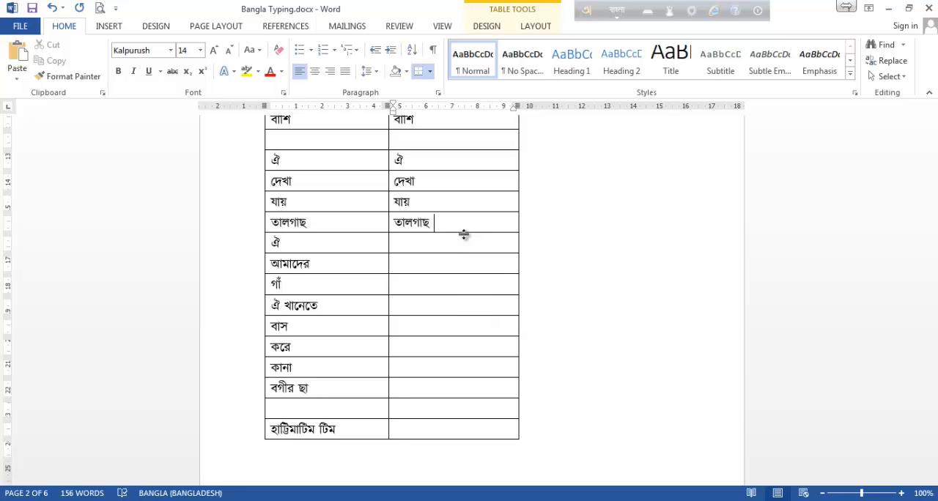
# Enter ঐ as OI below তালগাছ in the second column, and আমাদের as amader in the cell of the following row.
pyautogui.press('Tab')
pyautogui.click(424, 243)
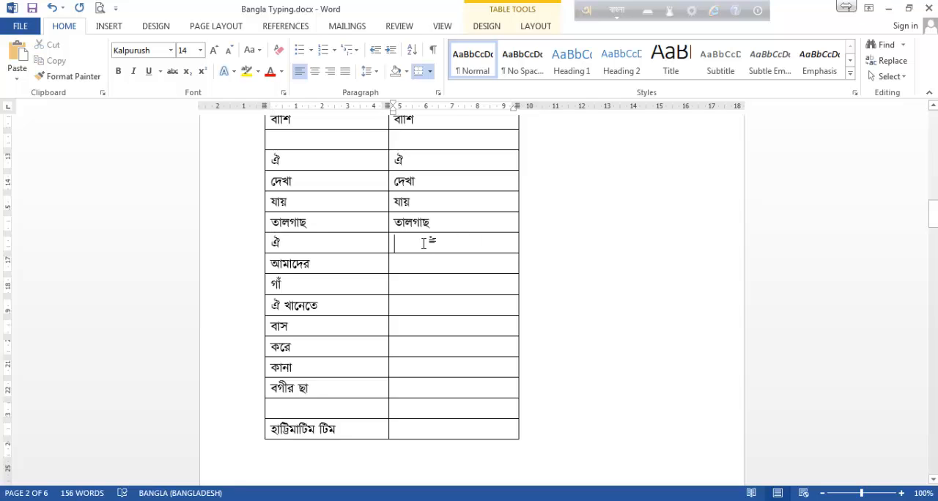
pyautogui.write('OI')
pyautogui.press('Return')
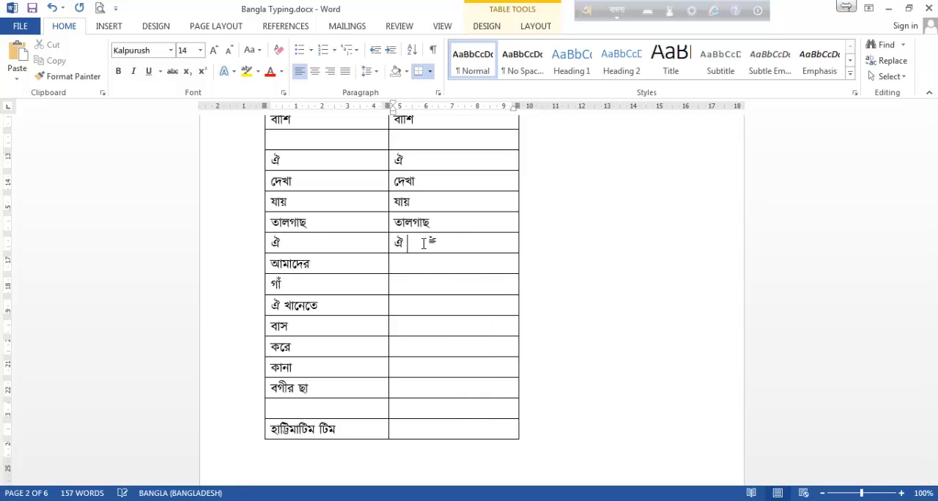
pyautogui.press('Down')
pyautogui.write('amader')
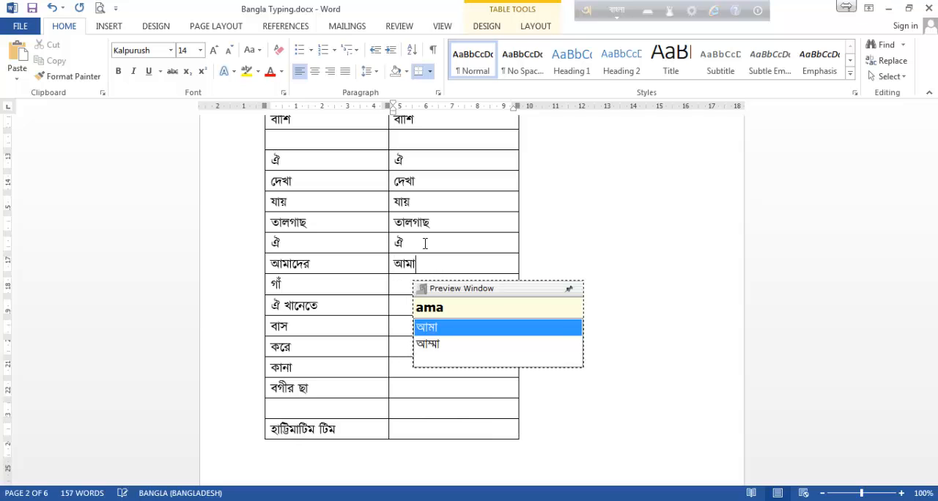
# Enter গাঁ in the second-column cell of its row, using ga^ to add the chandrabindu.
pyautogui.press('Down')
pyautogui.write('g')
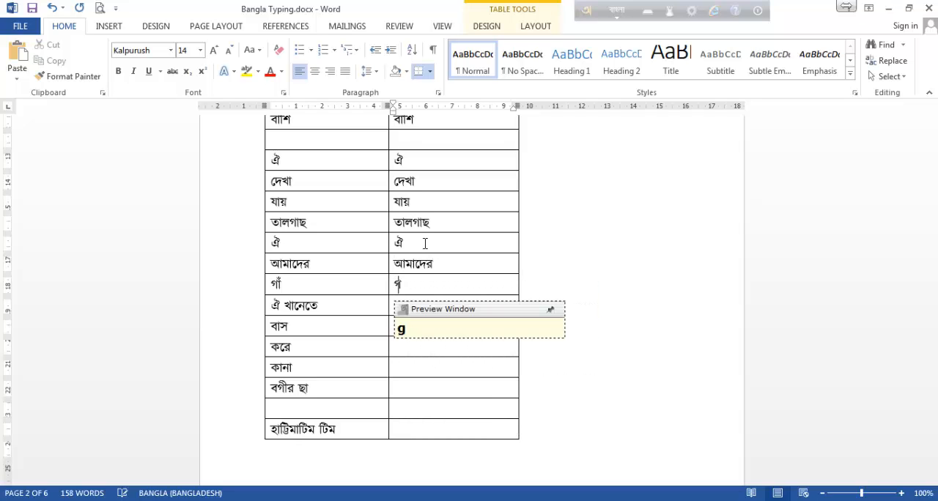
pyautogui.write('a')
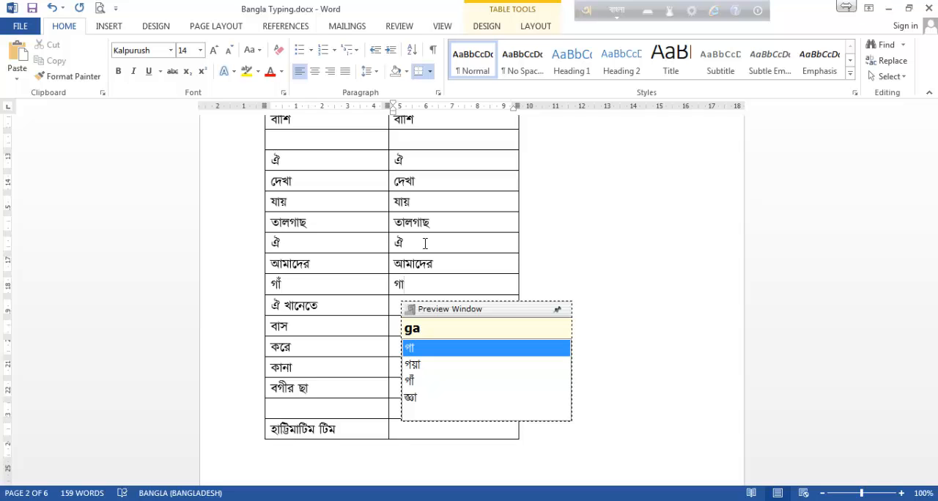
pyautogui.write('^')
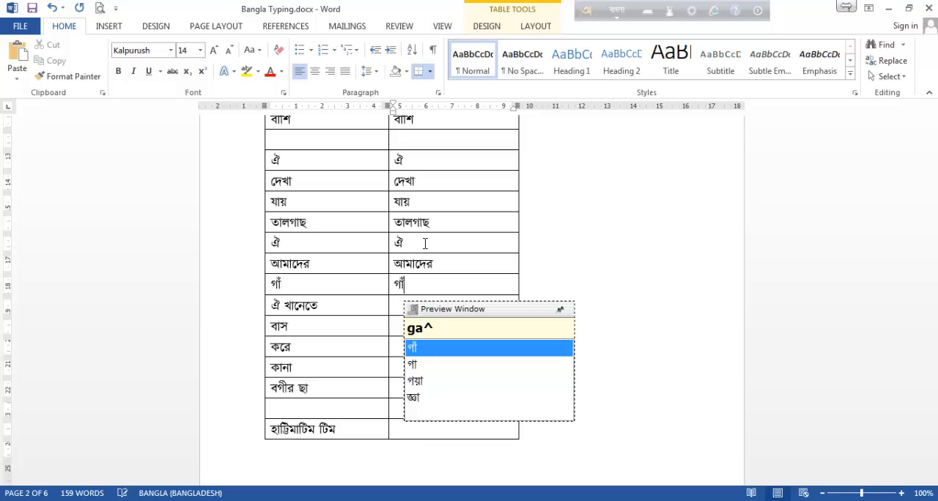
pyautogui.press('space')
# Enter ঐ খানেতে, spelling its second word khanete, and বাস as bas in the second-column cells of their rows.
pyautogui.press('Down')
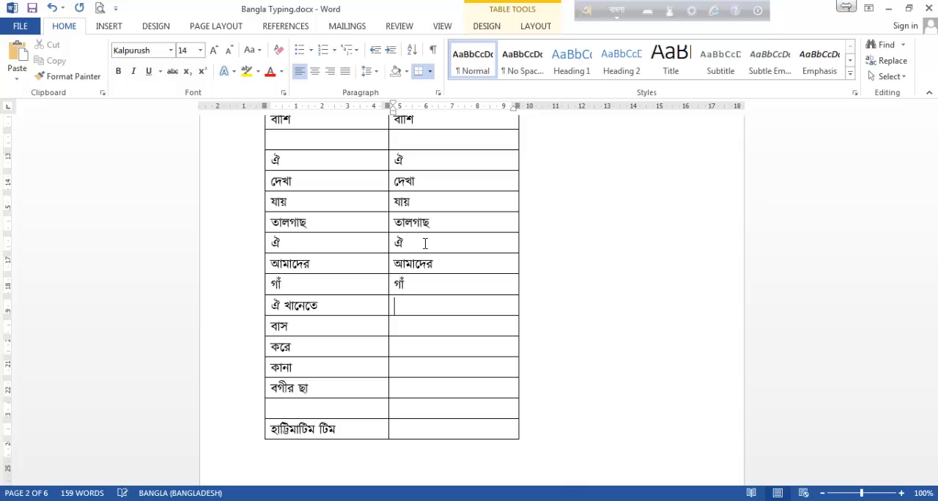
pyautogui.write('oi khane')
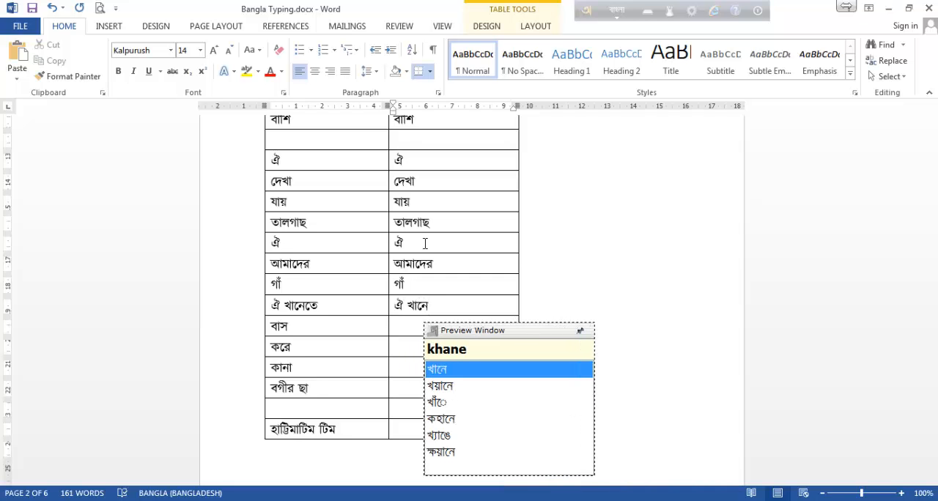
pyautogui.write('te')
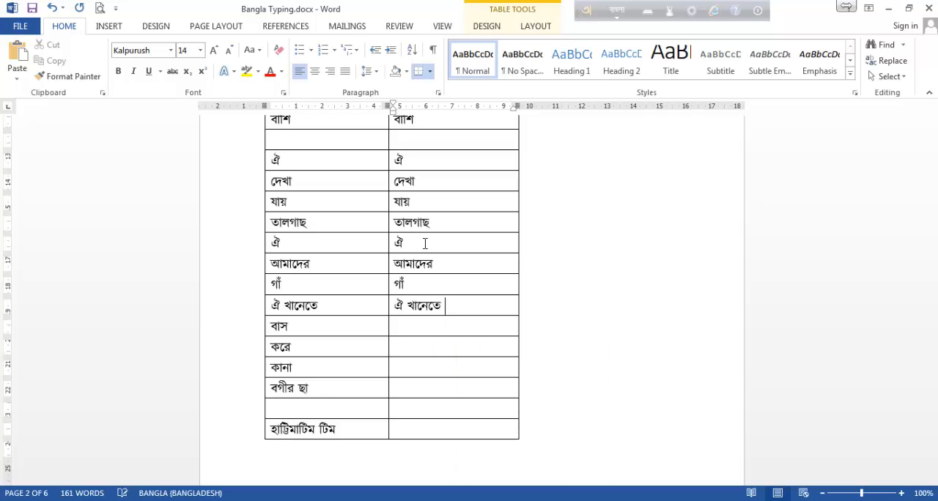
pyautogui.press('Down')
pyautogui.write('bas')
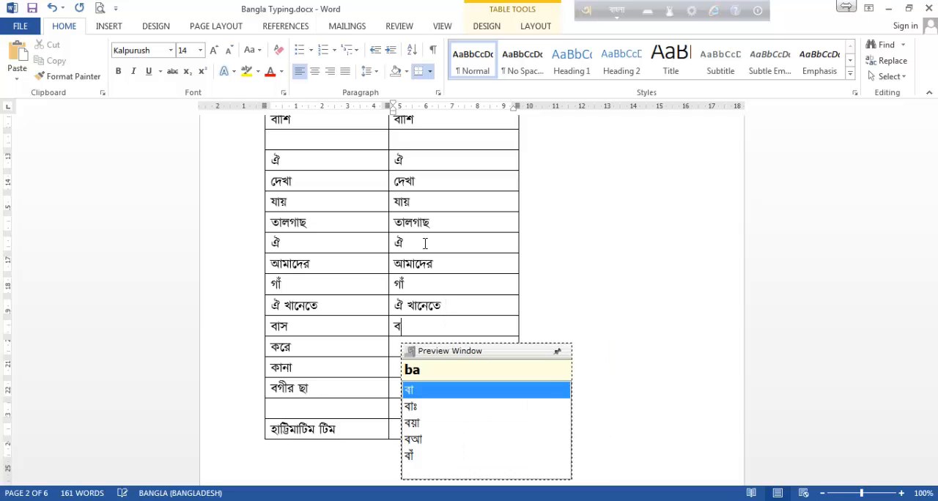
# Enter করে as kore and কানা as kana in the second-column cells of their rows.
pyautogui.press('Down')
pyautogui.write('kore')
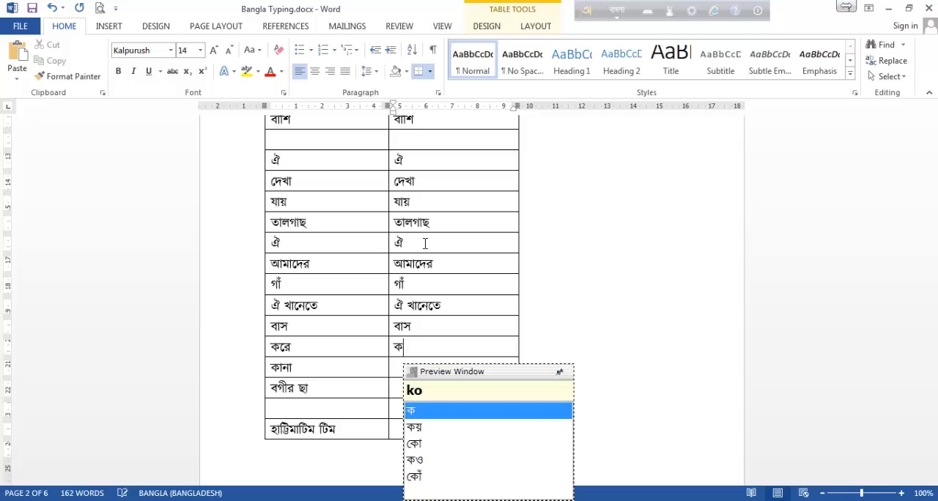
pyautogui.press('Down')
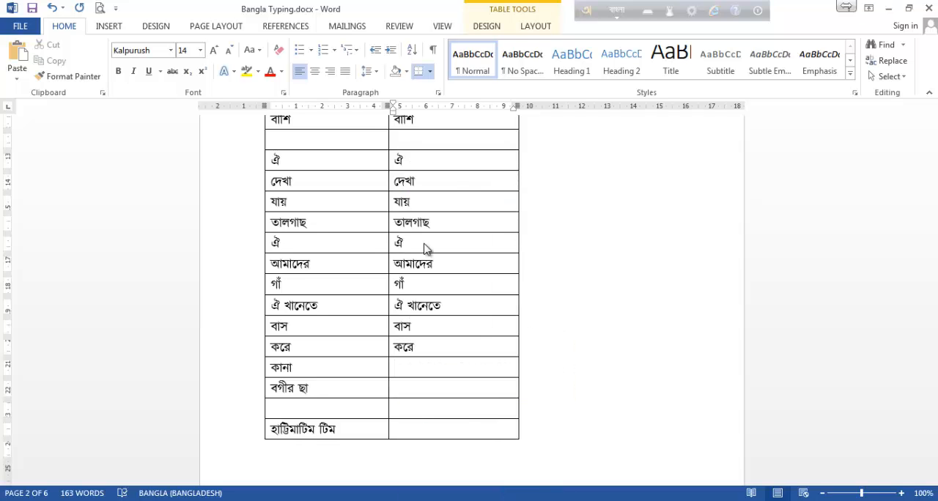
pyautogui.write('kana')
# Enter বগীর ছা in the second-column cell of its row as bgIr cha, with a capital I for the long vowel sign.
pyautogui.press('Down')
pyautogui.write('bger')
pyautogui.press('BackSpace')
pyautogui.press('BackSpace')
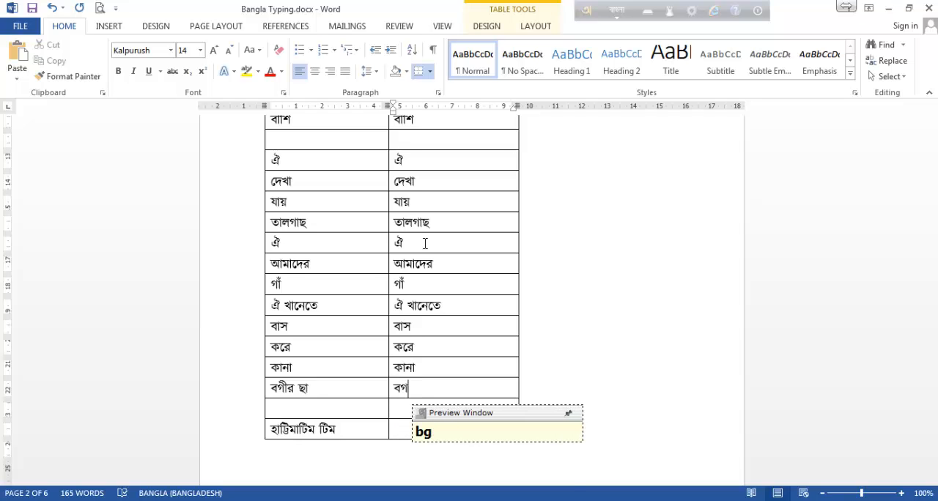
pyautogui.write('ir')
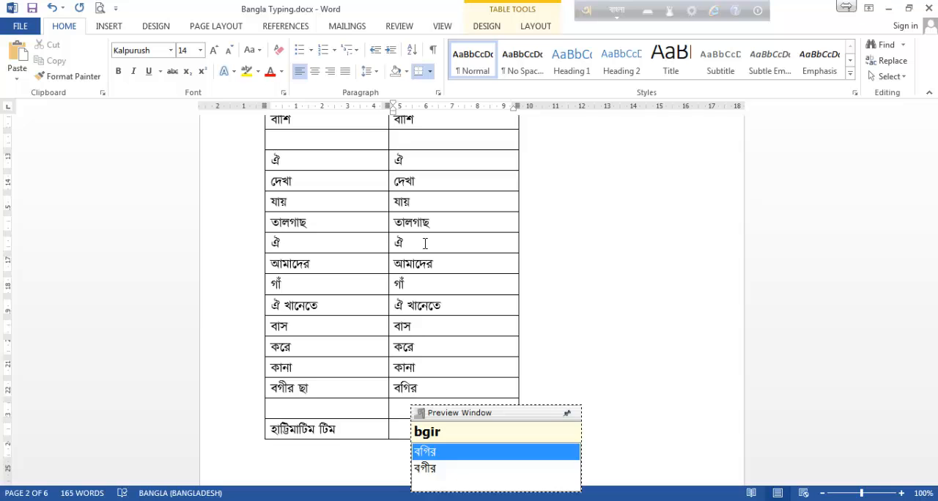
pyautogui.press('BackSpace')
pyautogui.press('BackSpace')
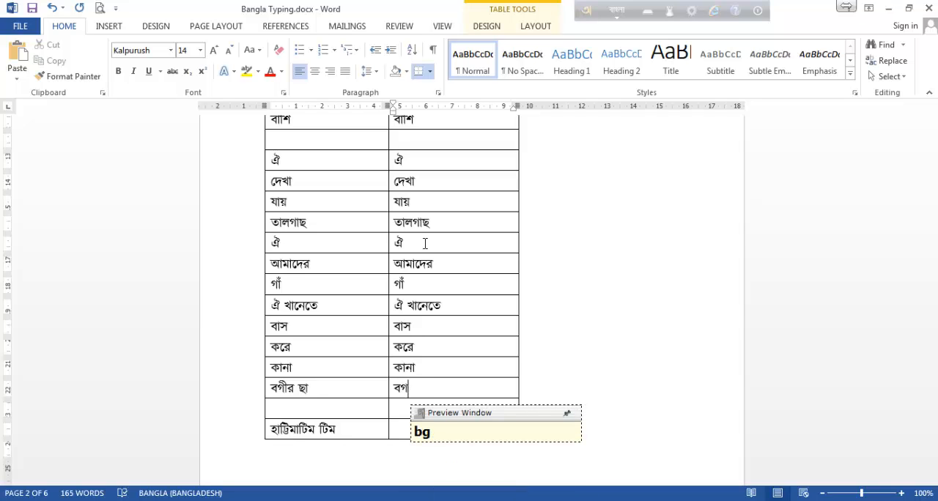
pyautogui.write('I')
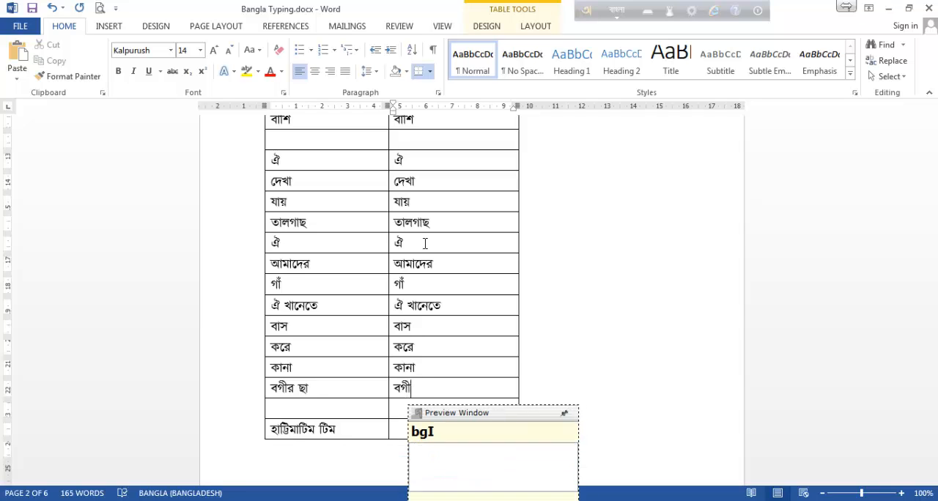
pyautogui.write('r ')
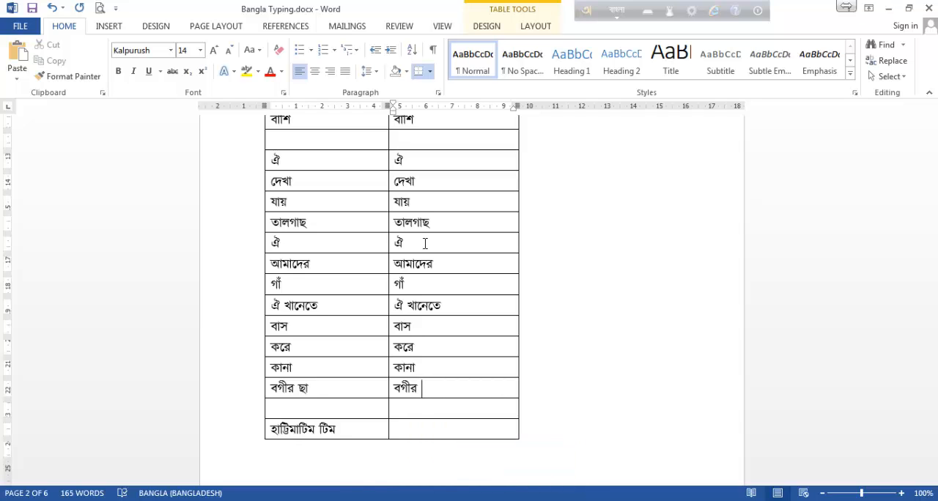
pyautogui.write('cha')
# Enter হাট্টিমাটিম টিম beside its entry in the last row of page 2, using the phonetic spelling haTTimaTim Tim with capital T for ট.
pyautogui.scroll(-5, 513, 222)
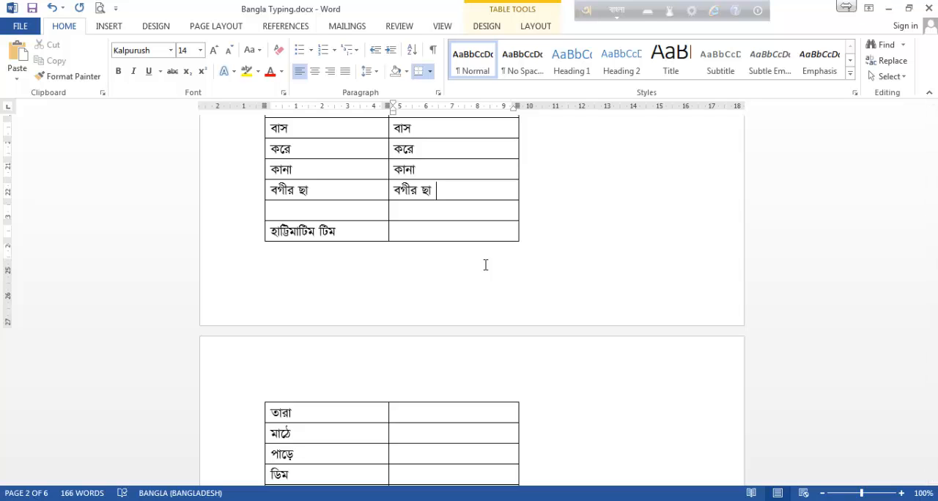
pyautogui.click(490, 230)
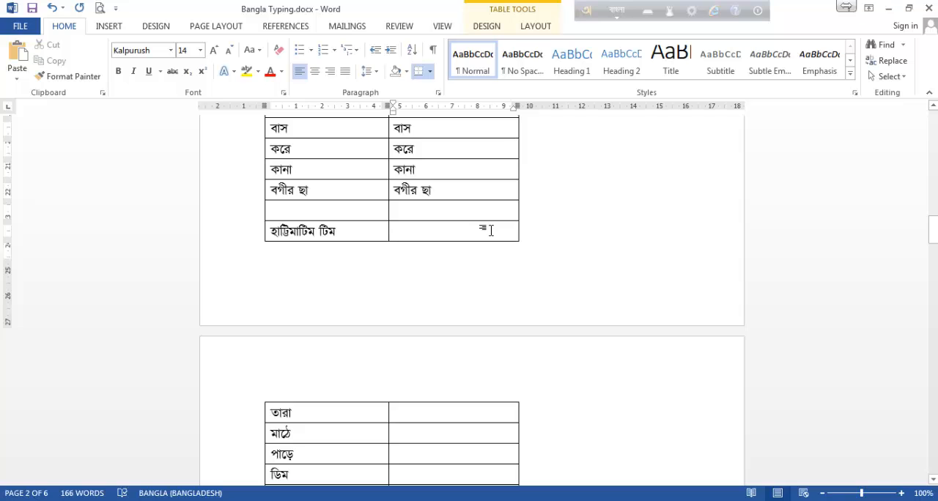
pyautogui.write('ha')
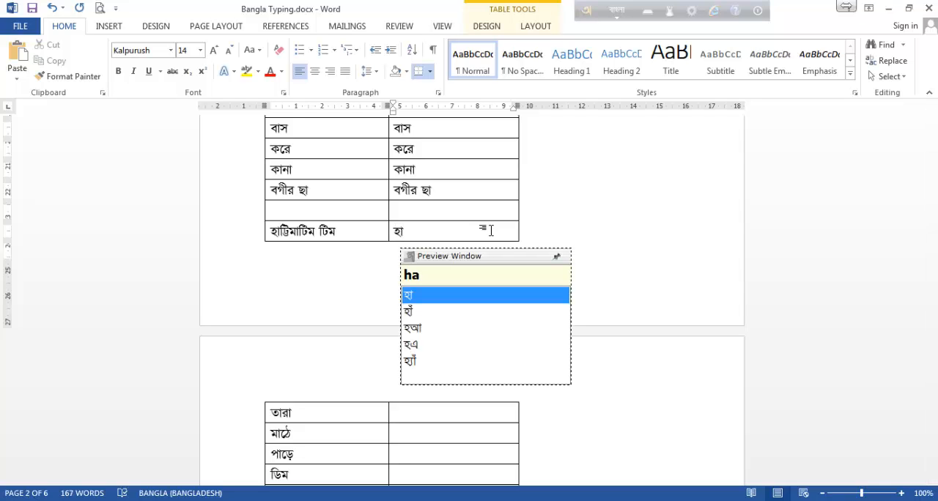
pyautogui.write('tt')
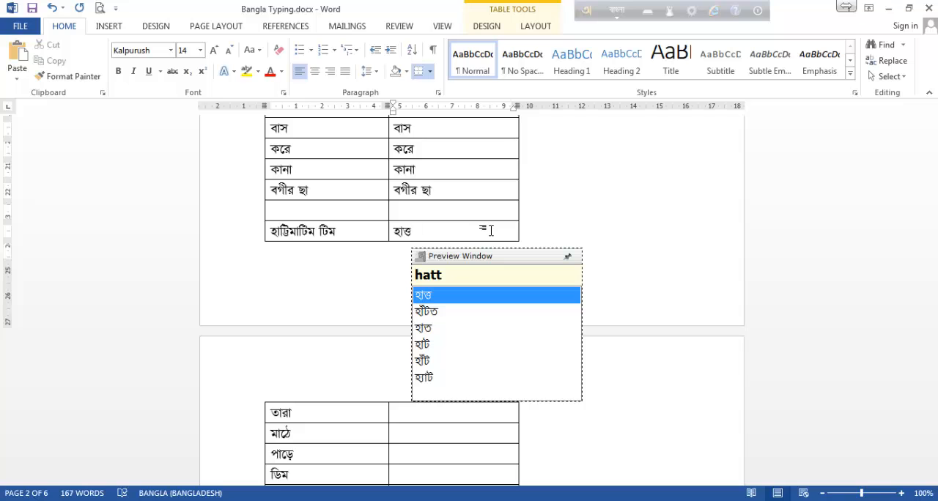
pyautogui.press('BackSpace')
pyautogui.press('BackSpace')
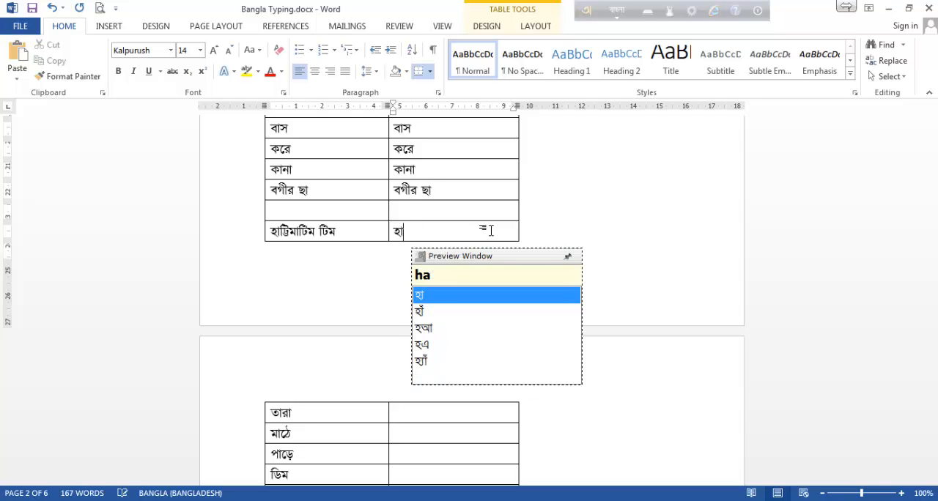
pyautogui.write('TT')
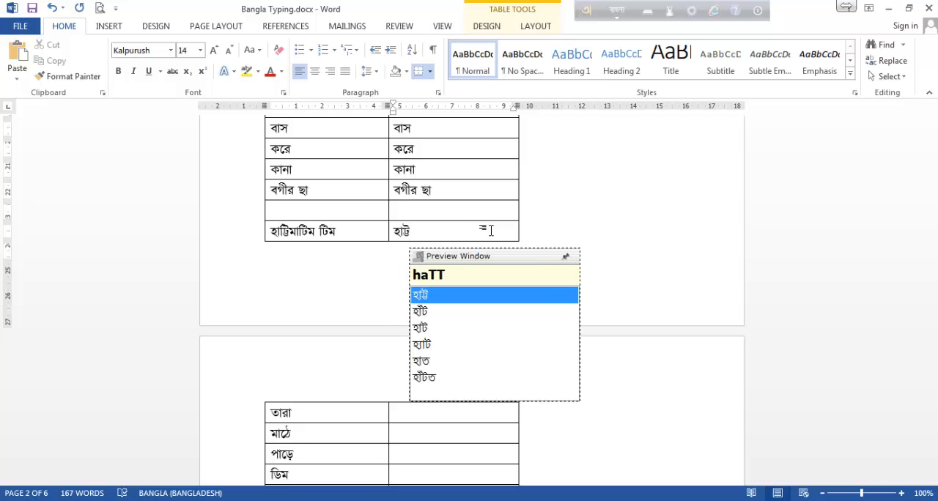
pyautogui.write('i')
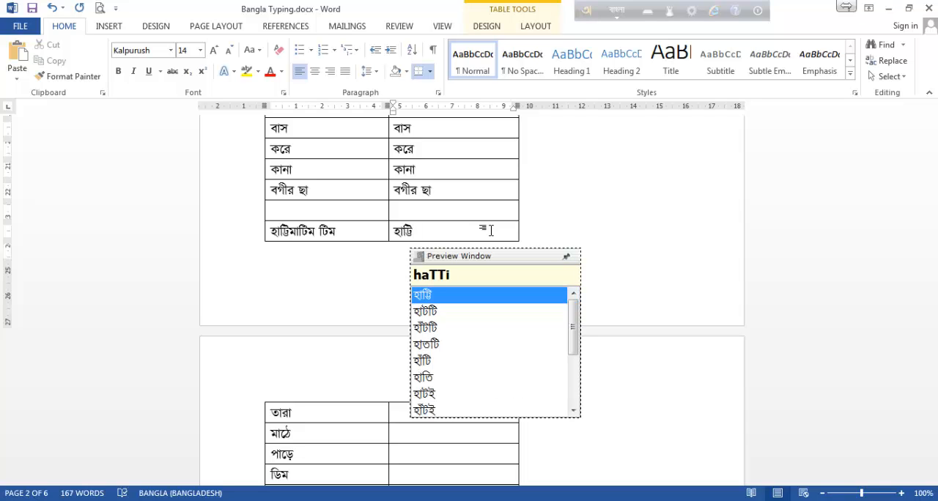
pyautogui.write('maTim ')
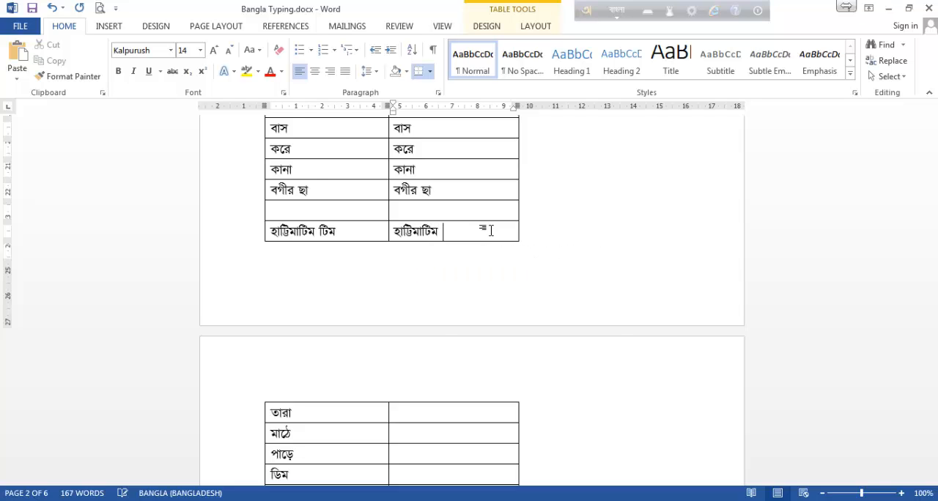
pyautogui.write('Tim')
# Enter তারা as tara in the second-column cell of the first row on page 3.
pyautogui.scroll(-2, 525, 262)
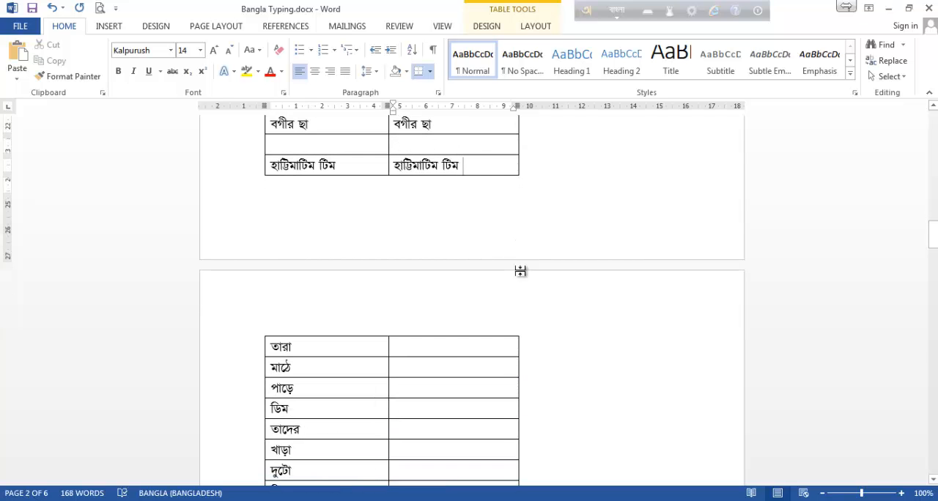
pyautogui.click(447, 349)
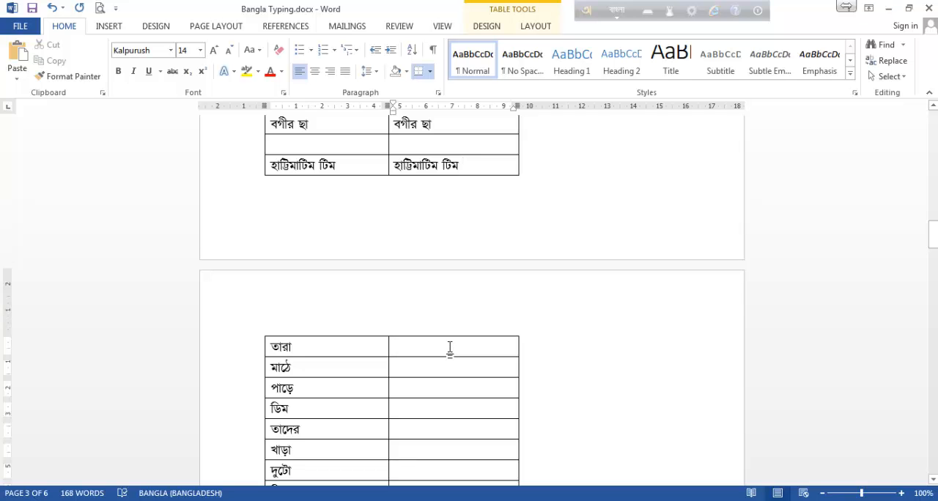
pyautogui.scroll(-2, 481, 358)
pyautogui.scroll(2, 481, 358)
pyautogui.scroll(-3, 482, 357)
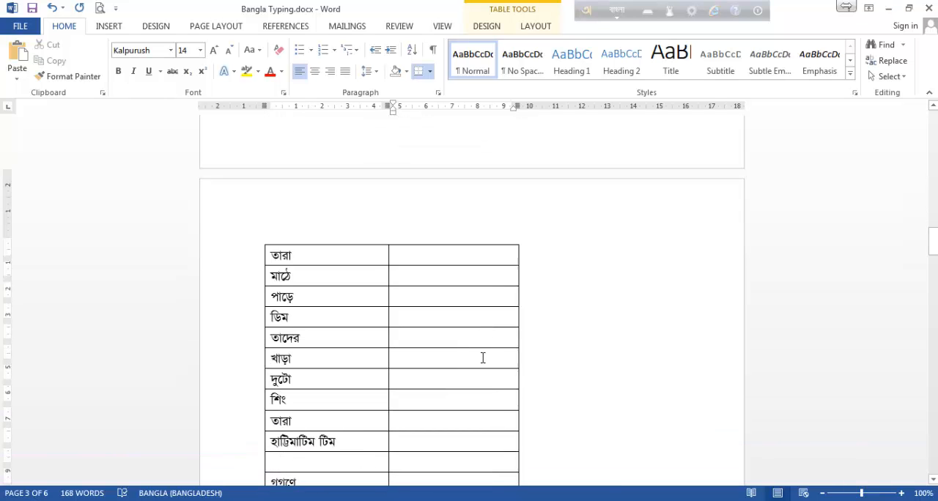
pyautogui.write('ta')
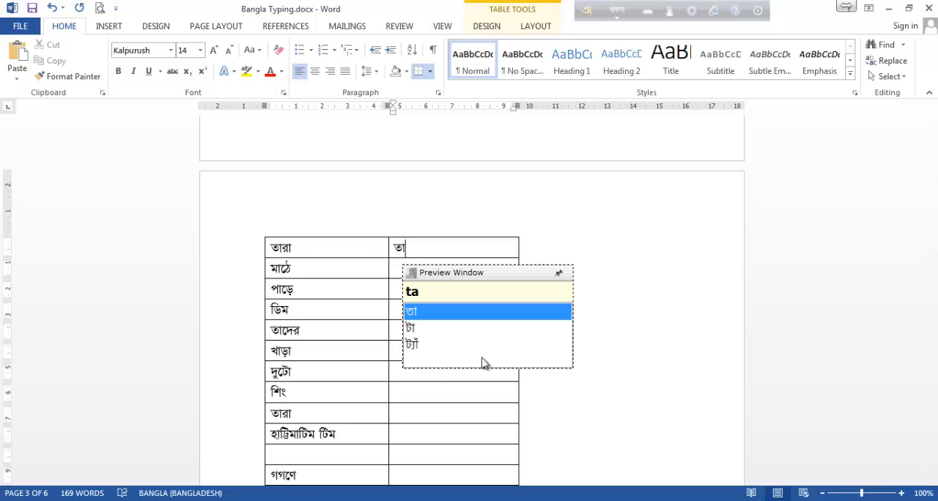
pyautogui.write('ra')
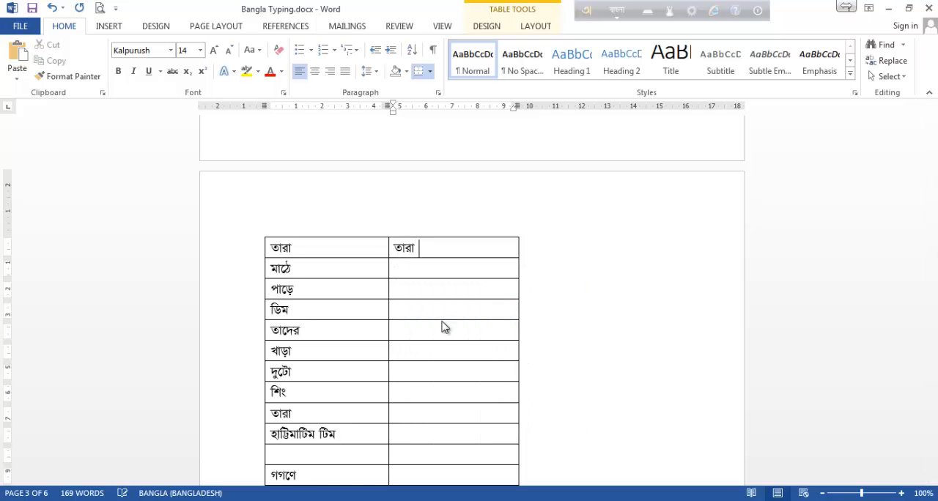
# Try math in the second-column cell for মাঠে and check the spelling of ঠ in the Avro Phonetic layout viewer.
pyautogui.click(417, 268)
pyautogui.write('ma')
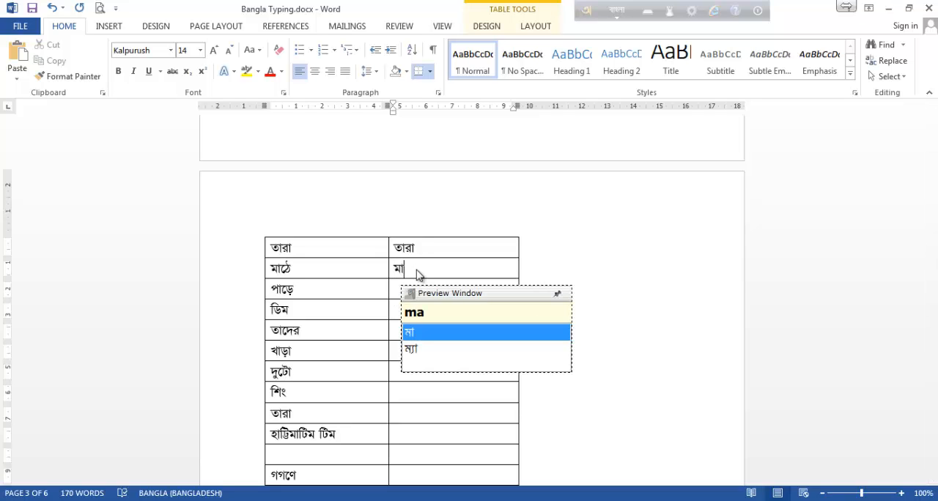
pyautogui.write('th')
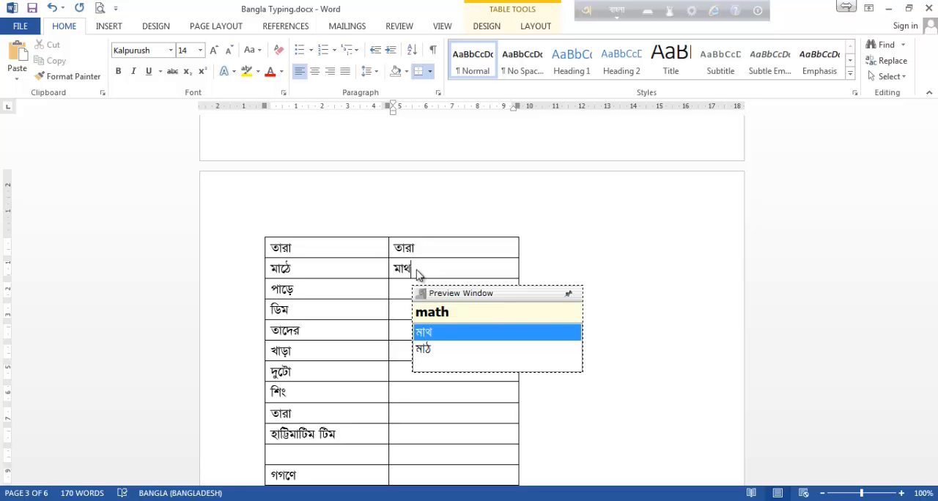
pyautogui.click(648, 11)
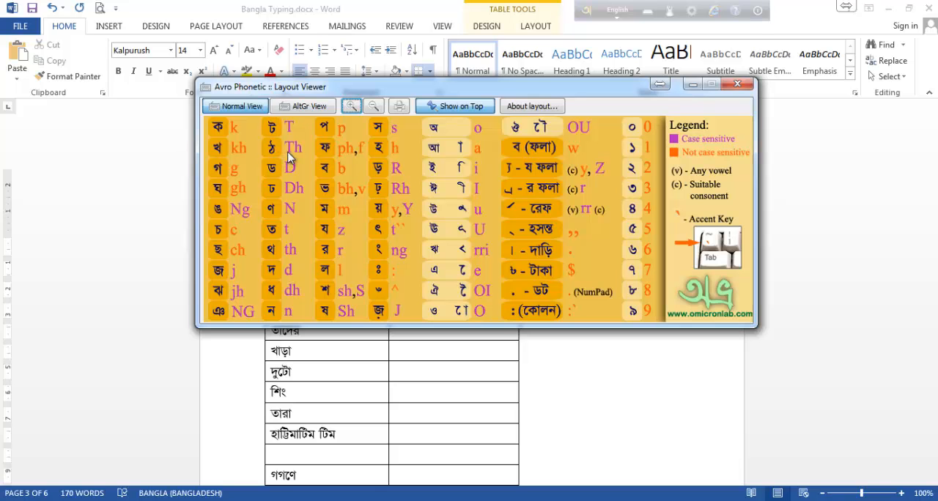
pyautogui.click(691, 86)
# Replace the attempt in the second-column cell with মাঠে, spelled maThe with a capital T for ঠ.
pyautogui.press('BackSpace')
pyautogui.press('BackSpace')
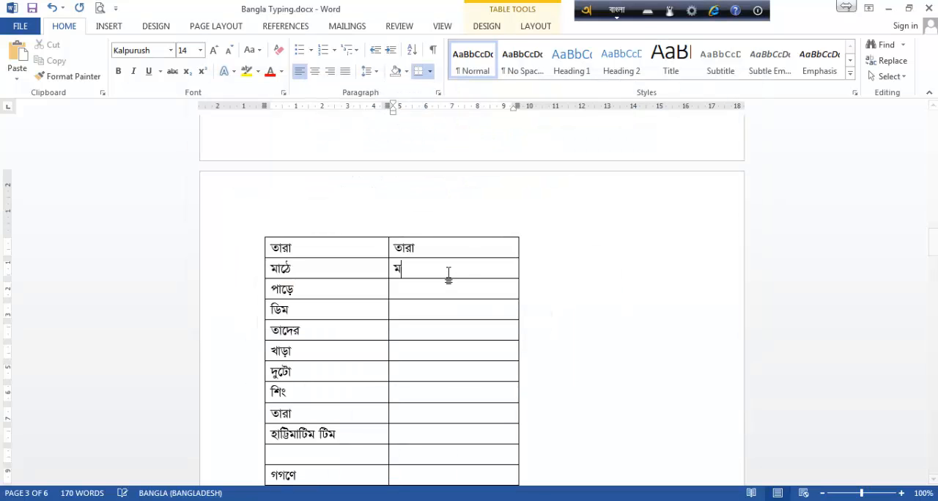
pyautogui.write('a')
pyautogui.press('BackSpace')
pyautogui.press('BackSpace')
pyautogui.write('ma')
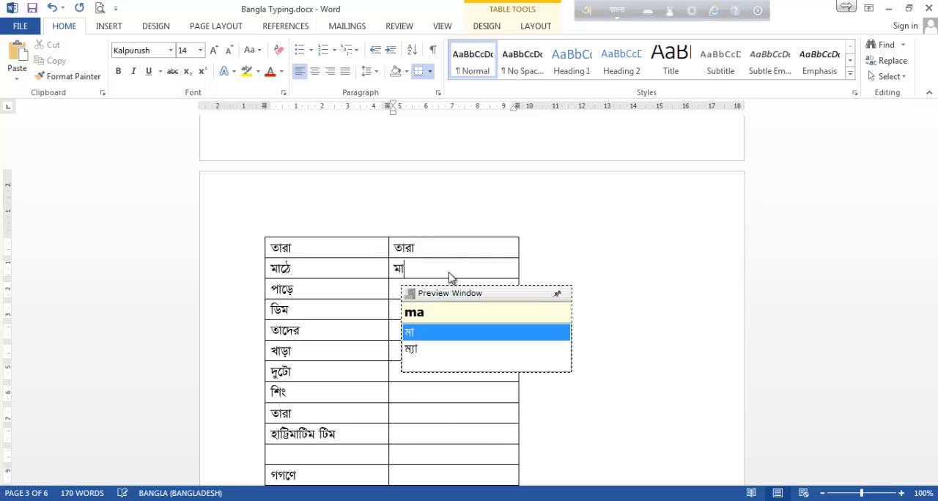
pyautogui.write('Th')
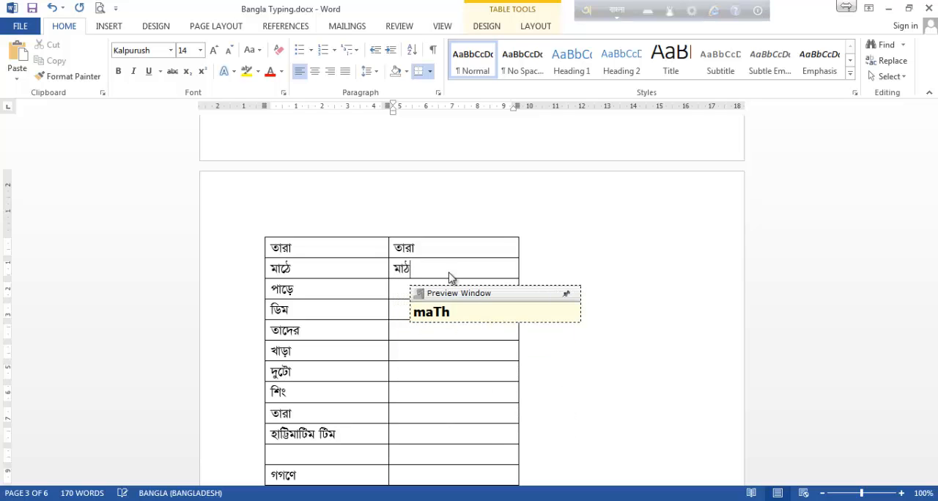
pyautogui.write('e')
# Enter পাড়ে in the second-column cell of its row as paRe, with a capital R for ড়.
pyautogui.click(444, 293)
pyautogui.write('pa')
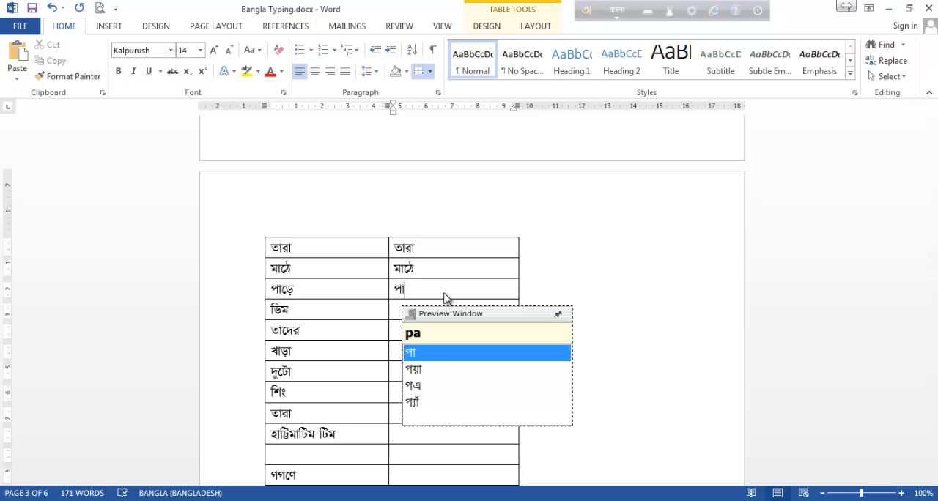
pyautogui.write('re')
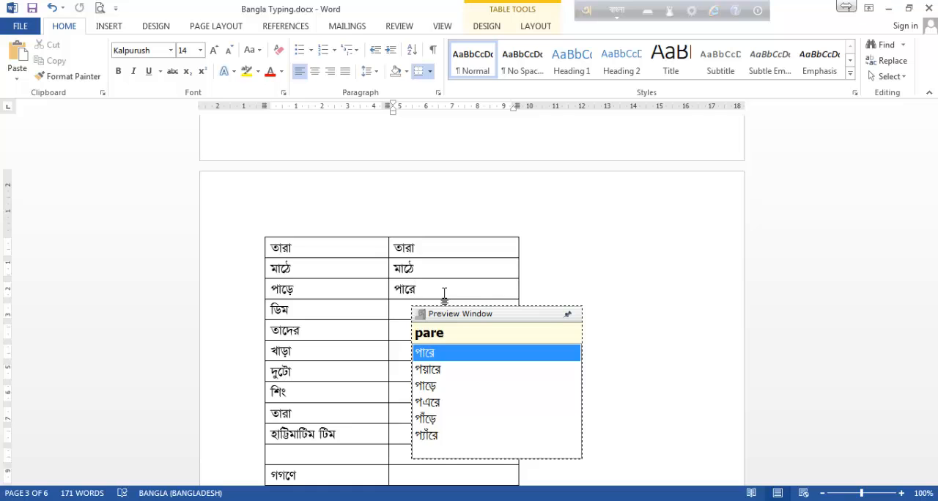
pyautogui.press('BackSpace')
pyautogui.press('BackSpace')
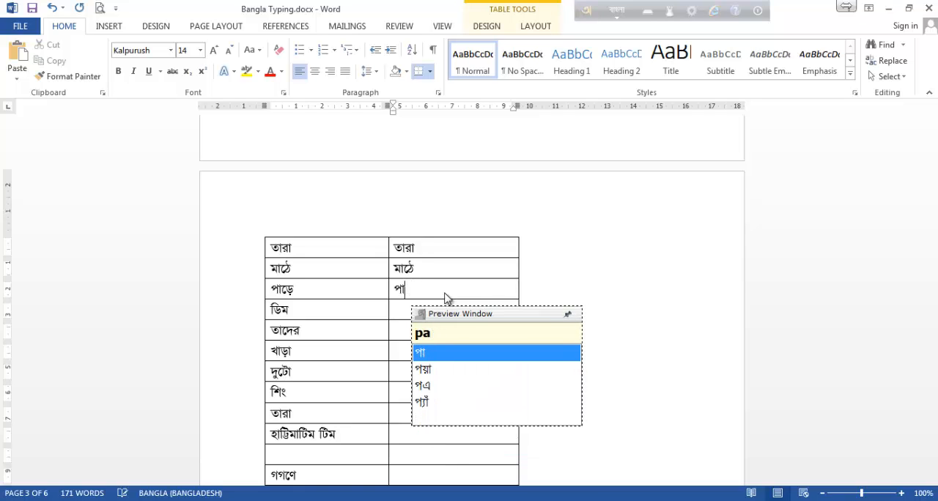
pyautogui.write('R')
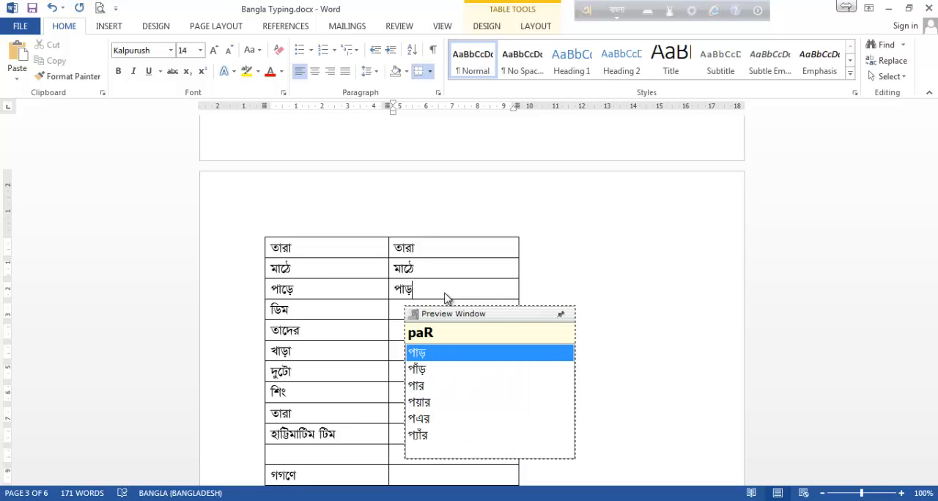
pyautogui.write('e')
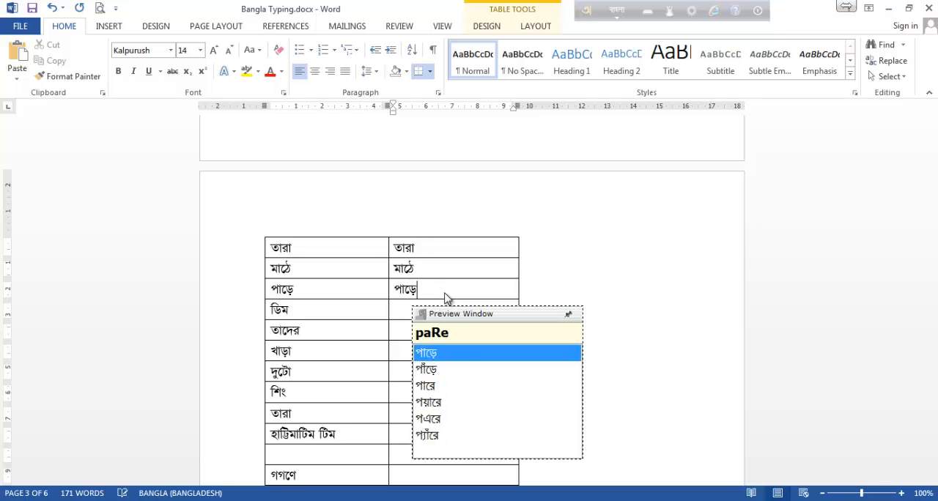
# Enter ডিম in the second-column cell of its row as Dim, with a capital D for ড.
pyautogui.click(402, 305)
pyautogui.write('dim')
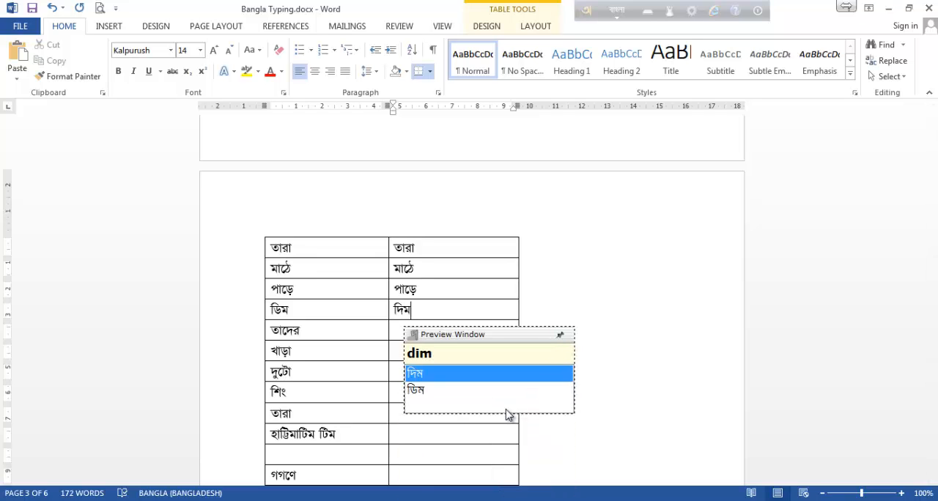
pyautogui.press('BackSpace')
pyautogui.press('BackSpace')
pyautogui.press('BackSpace')
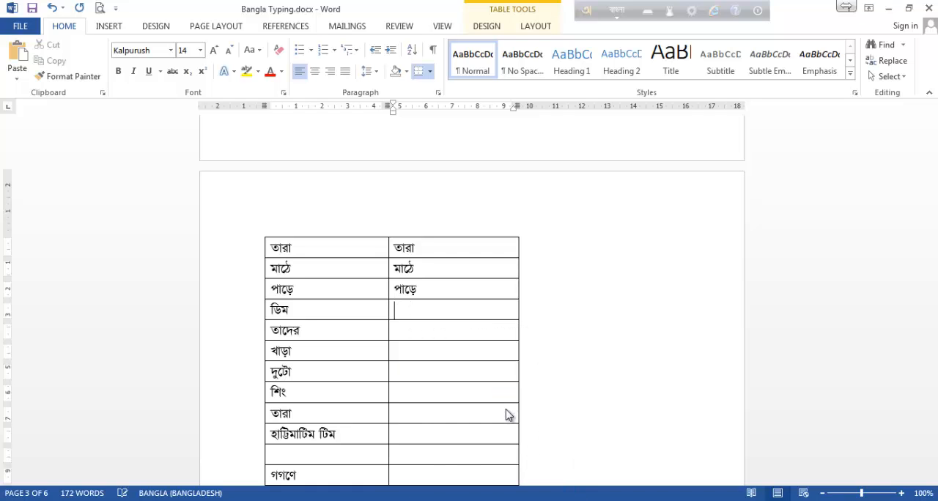
pyautogui.write('Dim')
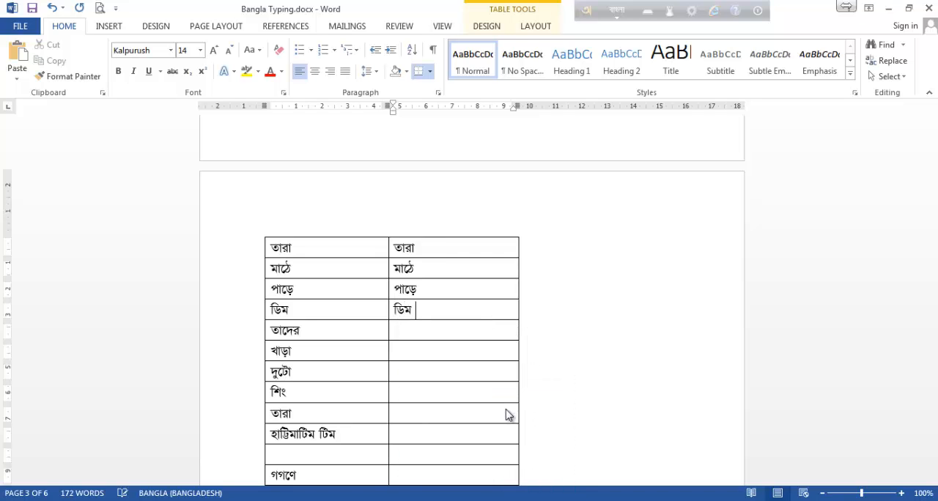
# Enter তাদের as tader and খাড়া as khaRa in the second-column cells of their rows.
pyautogui.click(421, 334)
pyautogui.write('tader')
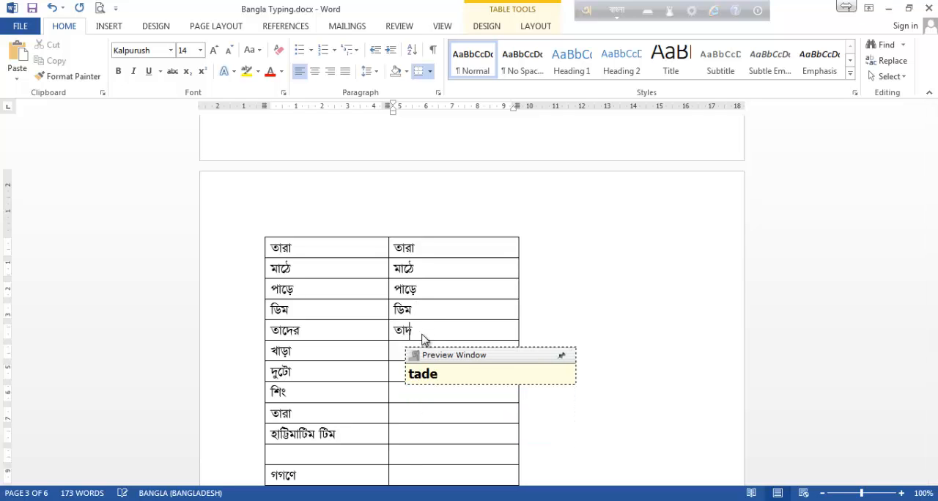
pyautogui.click(443, 360)
pyautogui.write('khaRa')
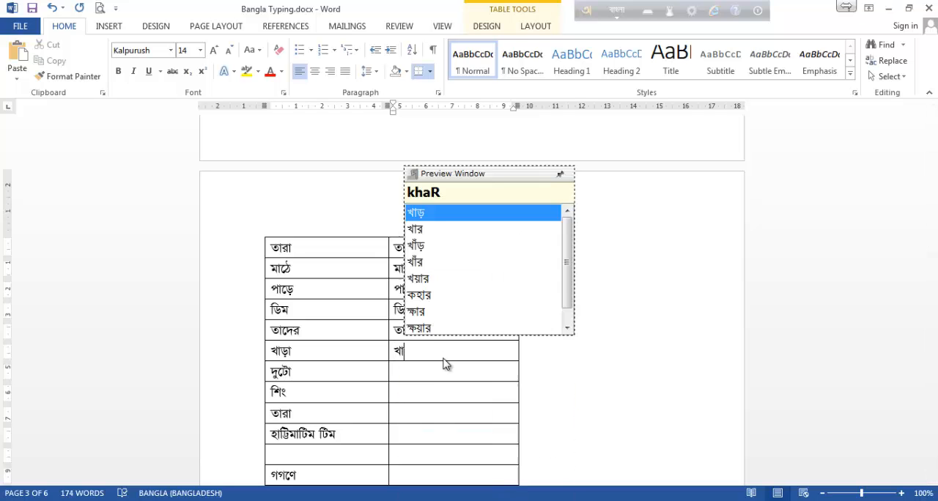
# Enter দুটো in the second-column cell of its row as duTO, with a capital T for ট and a capital O.
pyautogui.click(431, 372)
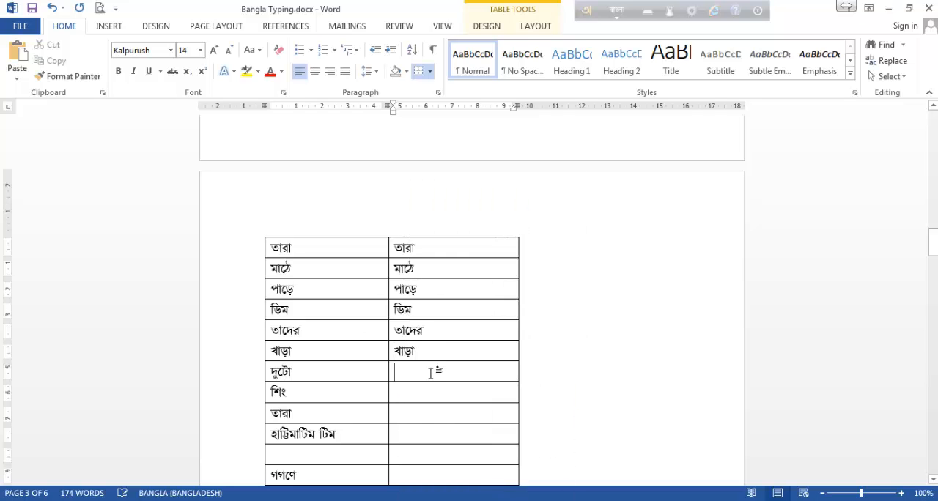
pyautogui.write('d')
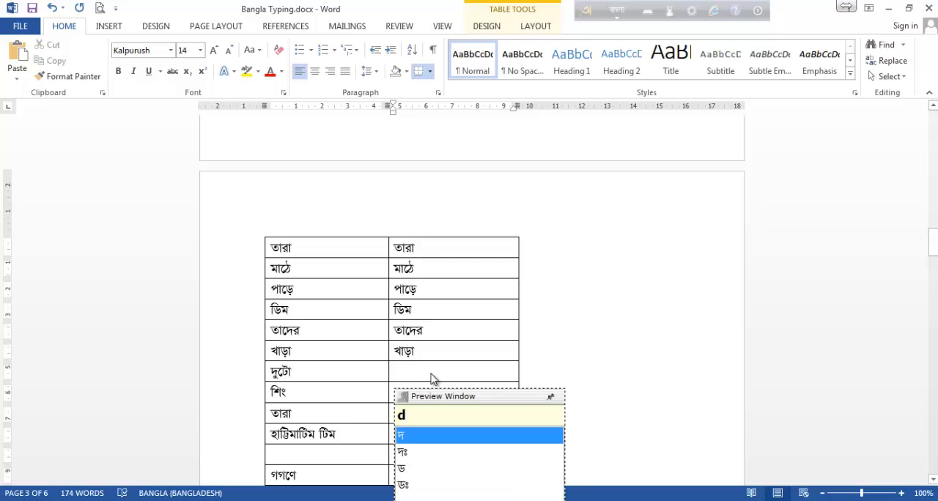
pyautogui.write('utO')
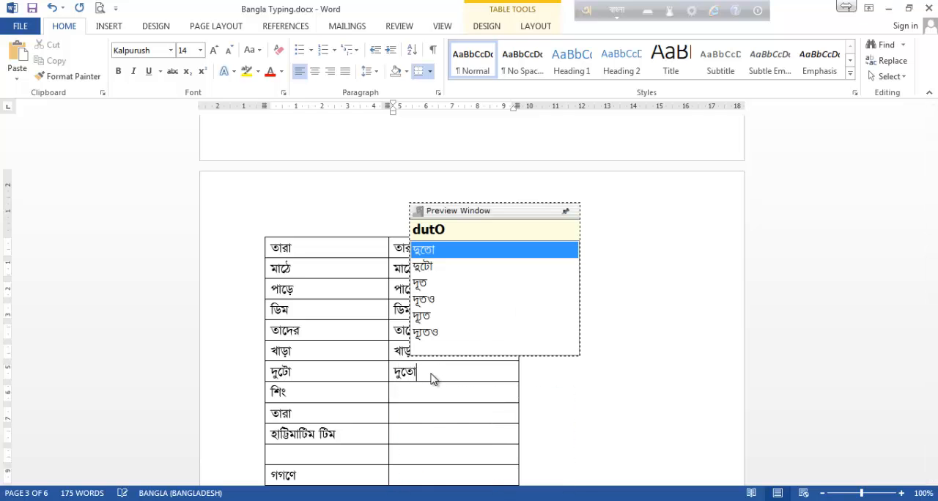
pyautogui.press('BackSpace')
pyautogui.press('BackSpace')
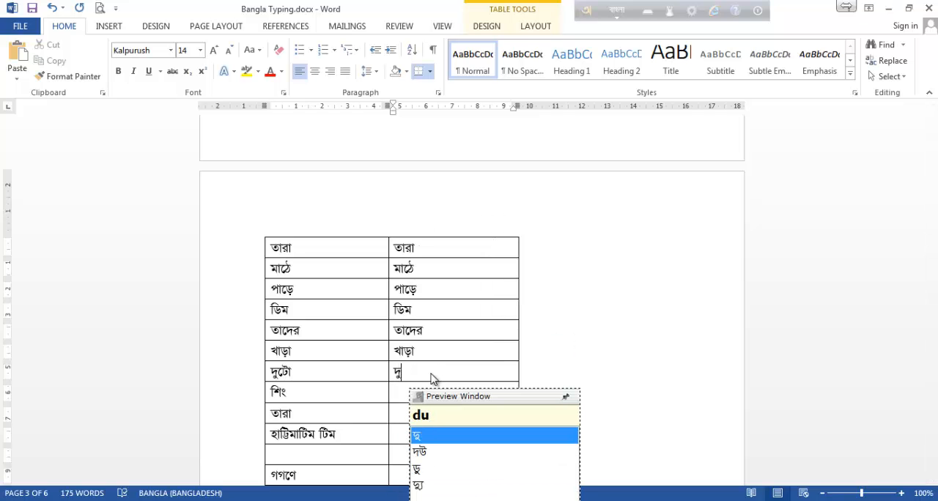
pyautogui.write('TO')
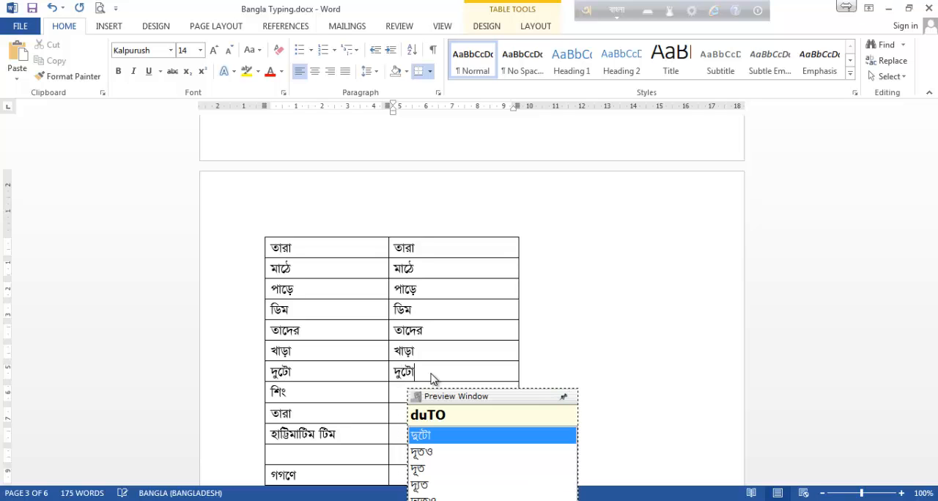
pyautogui.press('space')
# Enter শিং in the second-column cell of its row as shing, using ng for ং.
pyautogui.click(432, 388)
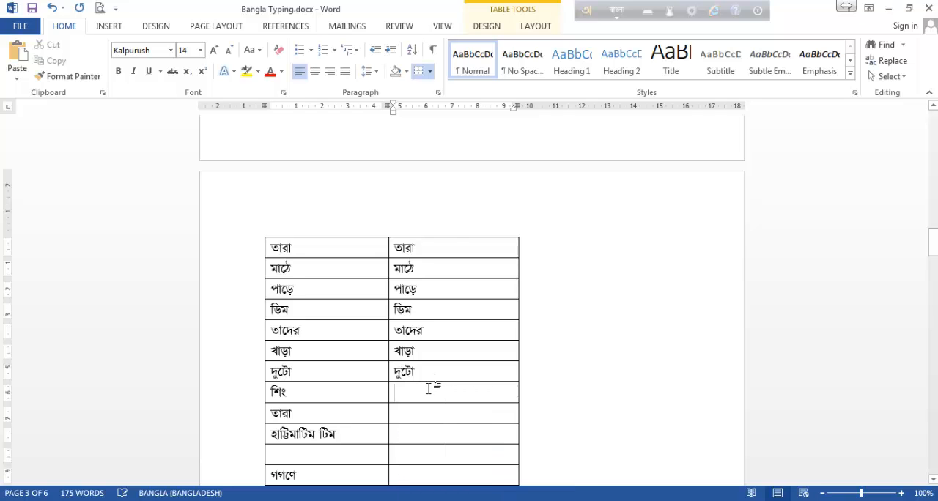
pyautogui.write('shi')
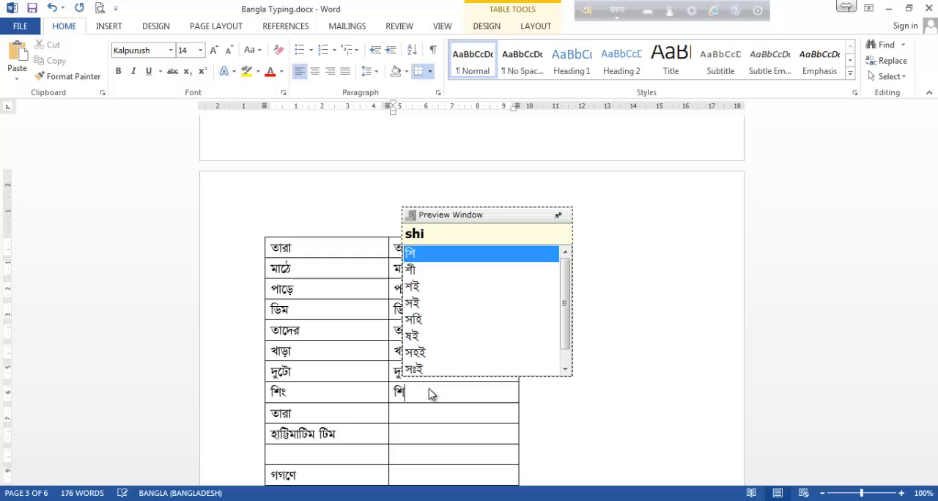
pyautogui.write('ng')
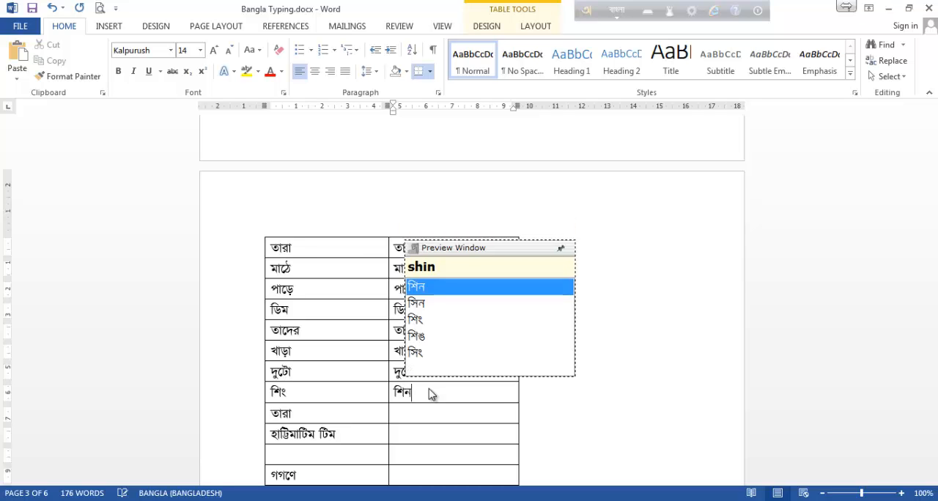
pyautogui.press('space')
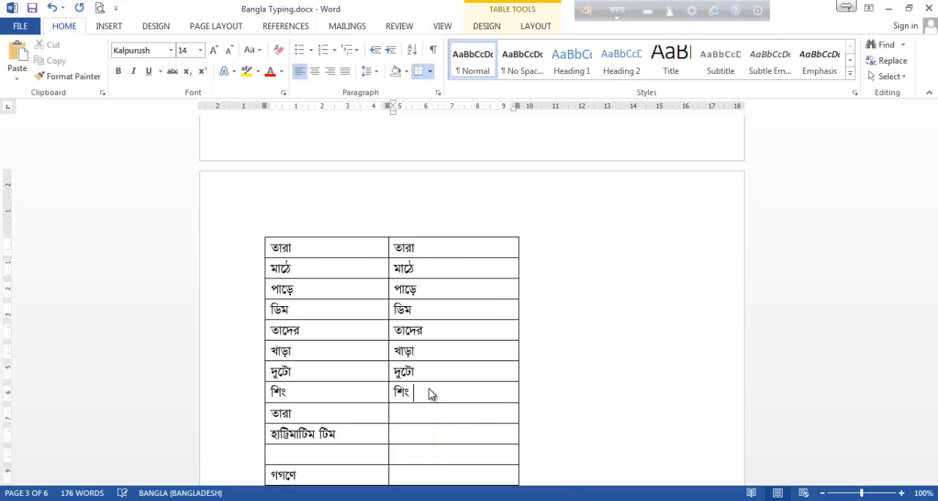
# Enter তারা as tara in the second-column cell of the row below শিং.
pyautogui.scroll(-1, 411, 387)
pyautogui.click(408, 380)
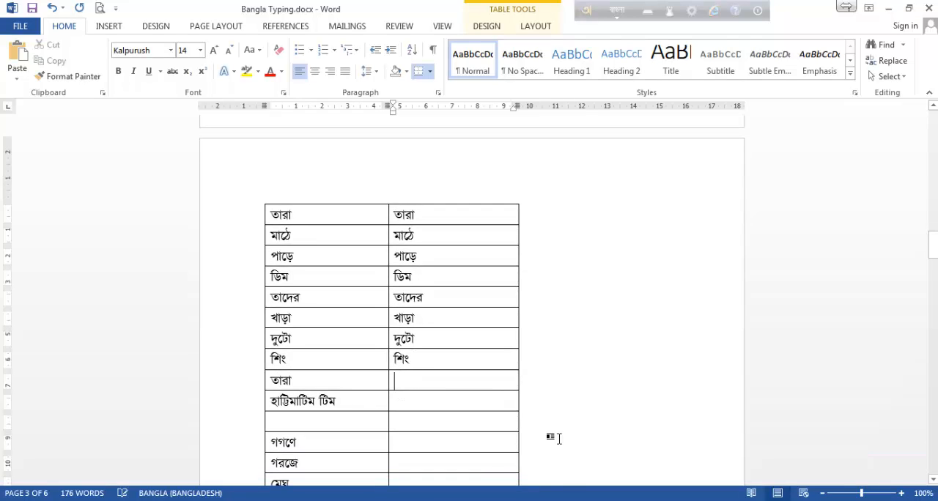
pyautogui.write('tara')
pyautogui.press('space')
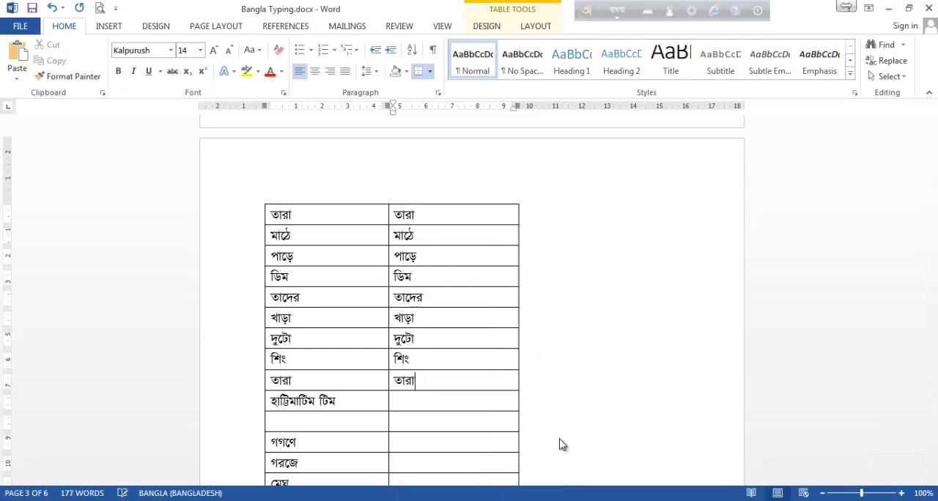
# Enter হাট্টিমাটিম টিম as haTTimaTim Tim in the second-column cell of its row on page 3.
pyautogui.click(431, 399)
pyautogui.write('h')
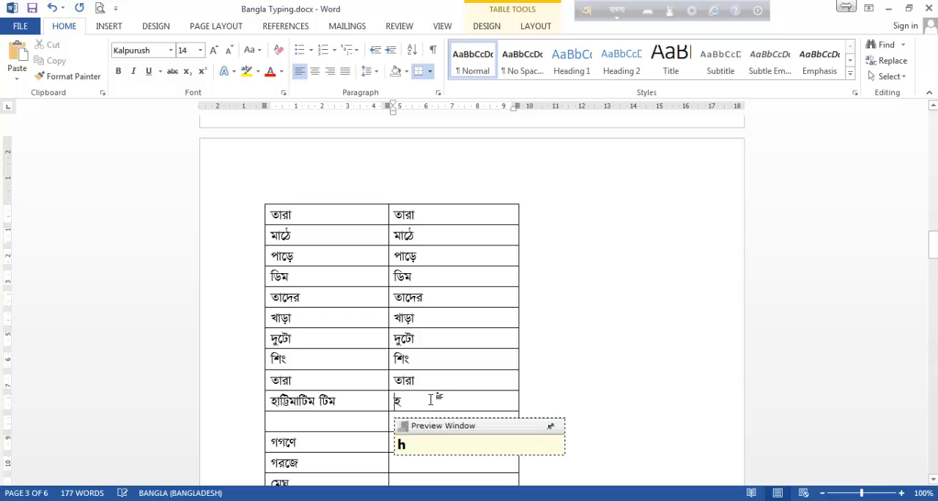
pyautogui.write('aTTima')
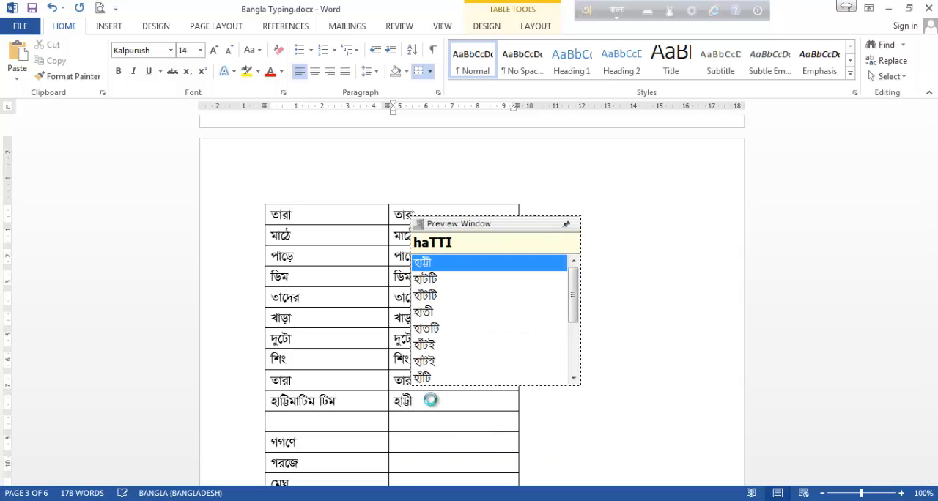
pyautogui.write('Tim')
pyautogui.press('space')
pyautogui.write('T')
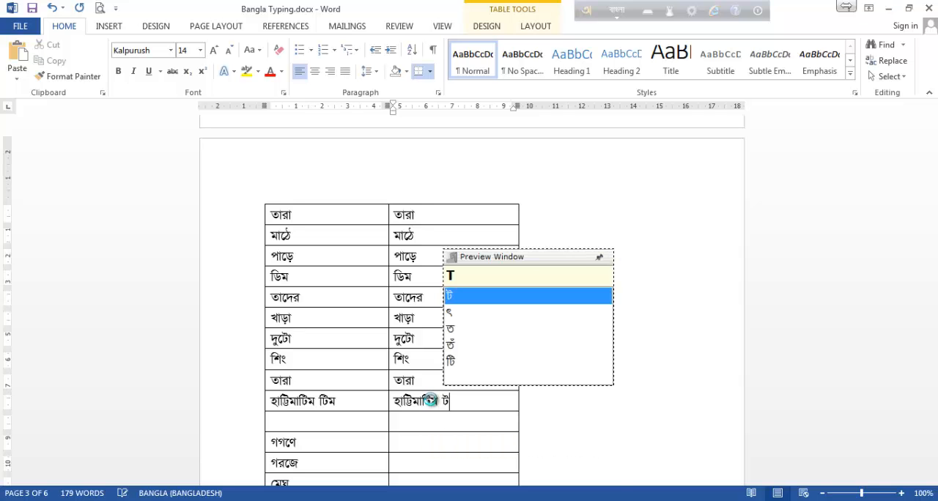
pyautogui.write('im')
pyautogui.press('space')
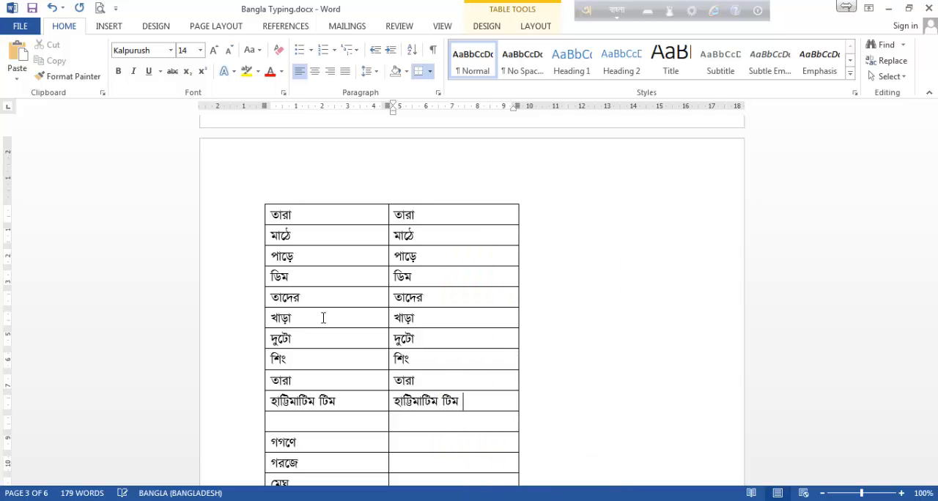
# Examine the next group of practice words on page 3, starting with গগণে.
pyautogui.scroll(-2, 315, 301)
pyautogui.scroll(-2, 315, 300)
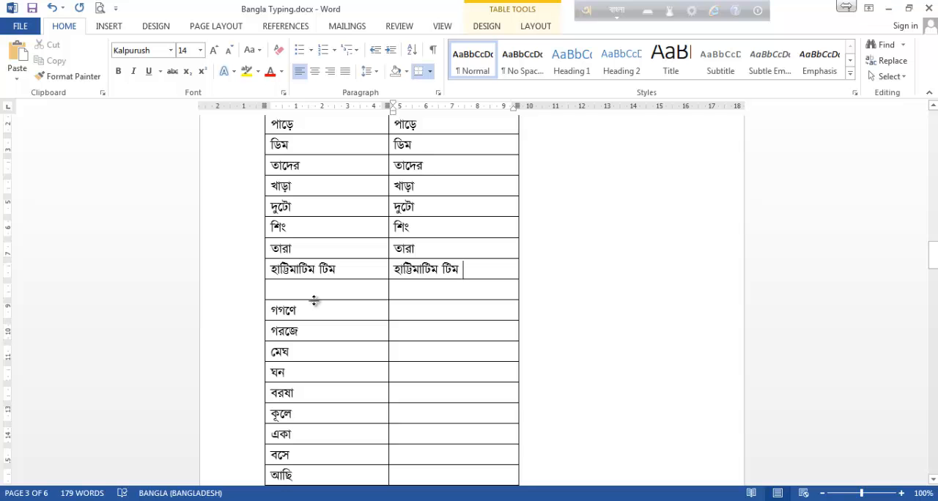
pyautogui.scroll(-3, 333, 331)
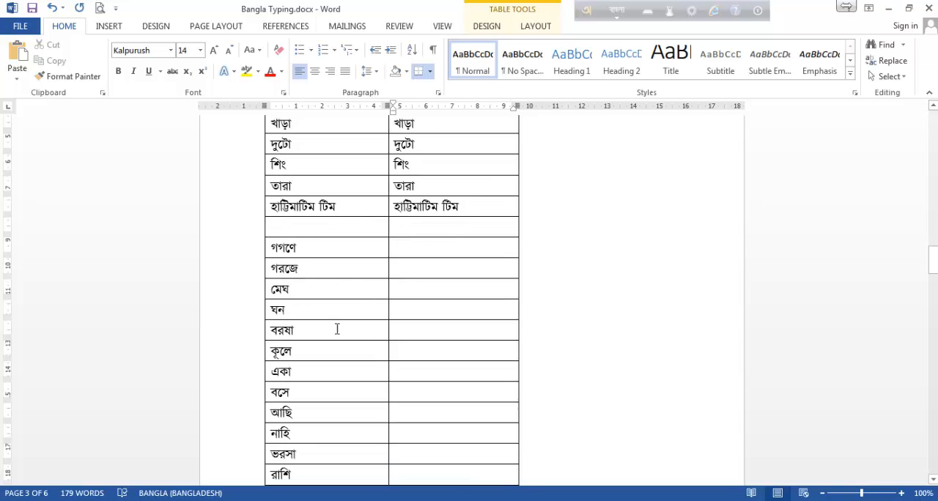
pyautogui.scroll(-1, 379, 315)
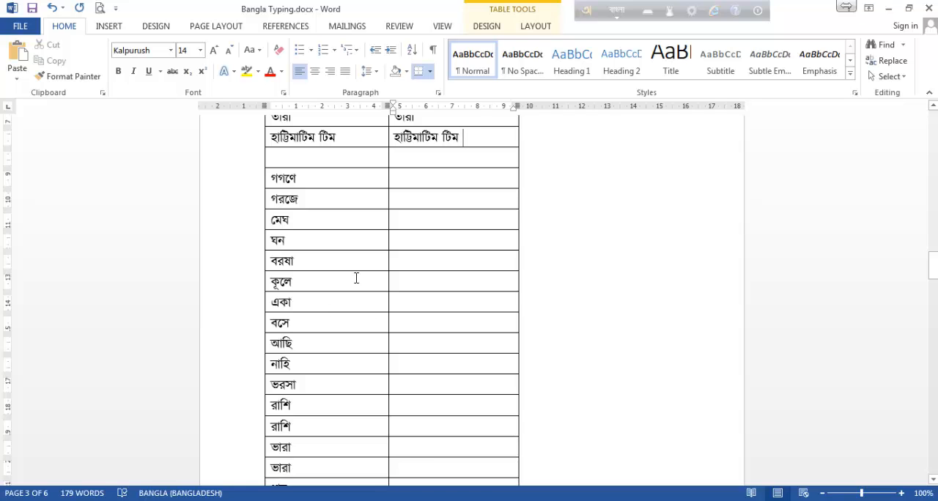
pyautogui.scroll(-1, 360, 276)
pyautogui.scroll(-1, 360, 275)
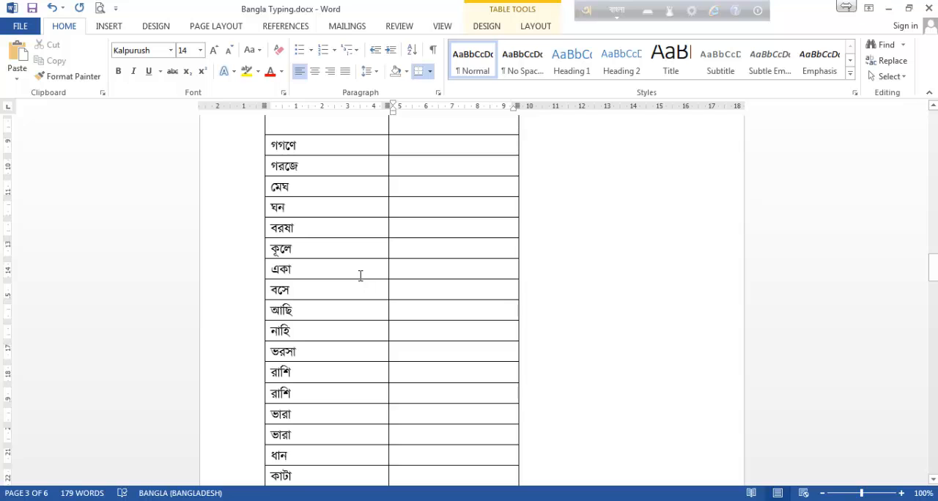
# Try starting গগণে in its second-column cell with gg and ggan, clearing the cell after each attempt.
pyautogui.click(417, 144)
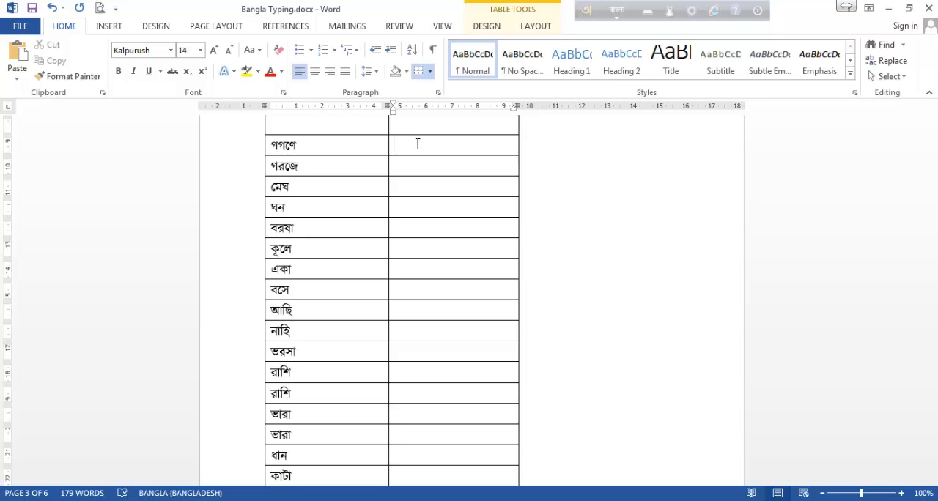
pyautogui.write('gg')
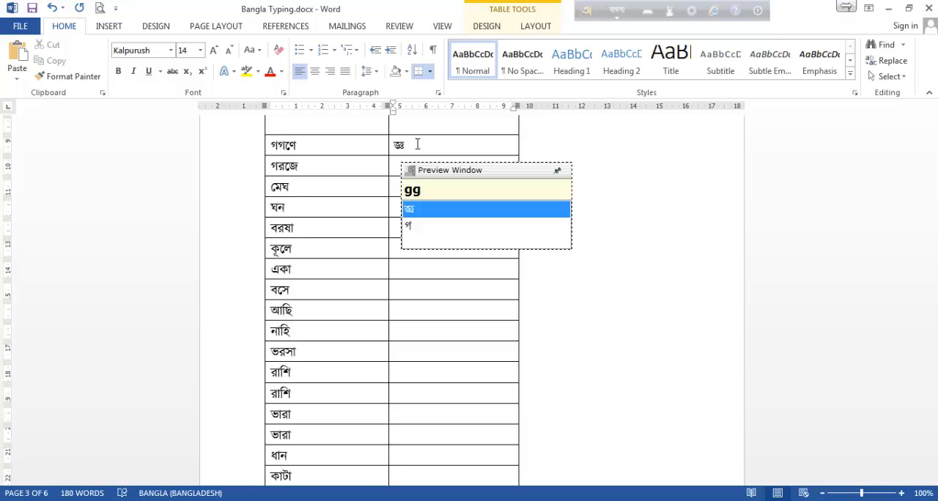
pyautogui.write('ab')
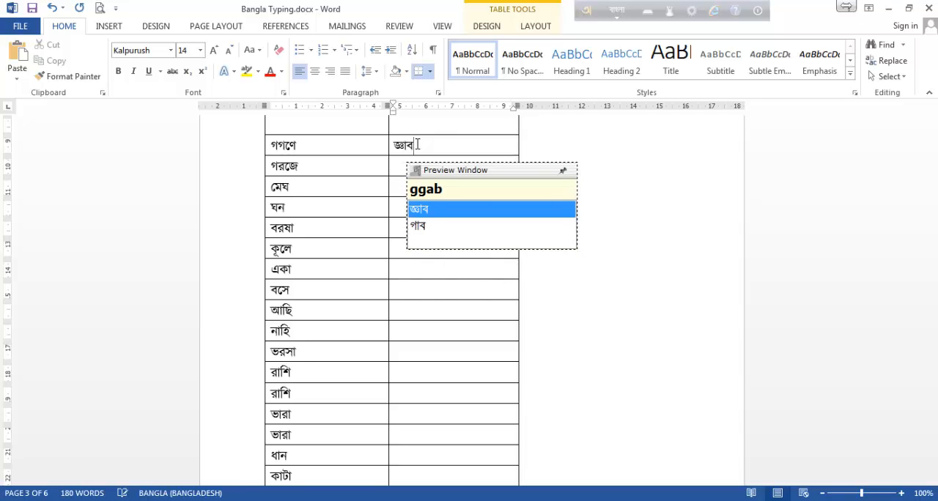
pyautogui.press('BackSpace')
pyautogui.write('n')
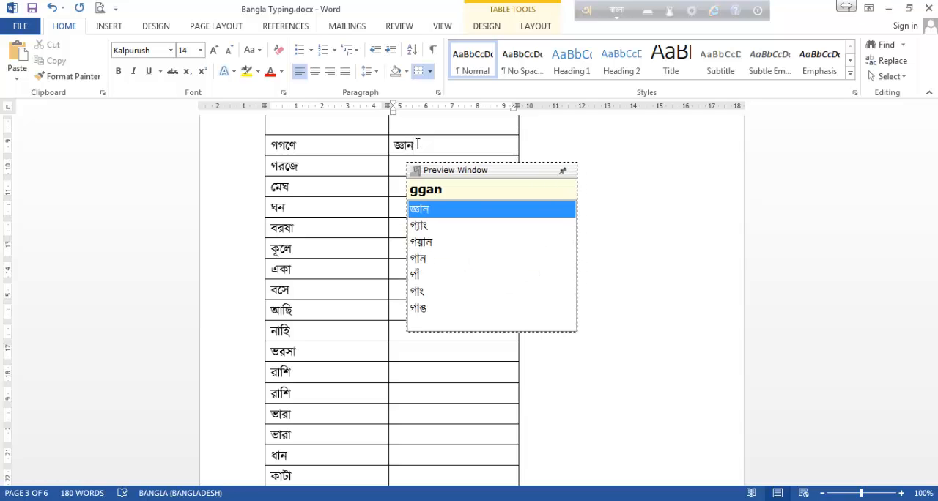
pyautogui.press('BackSpace')
pyautogui.press('BackSpace')
pyautogui.press('BackSpace')
pyautogui.press('BackSpace')
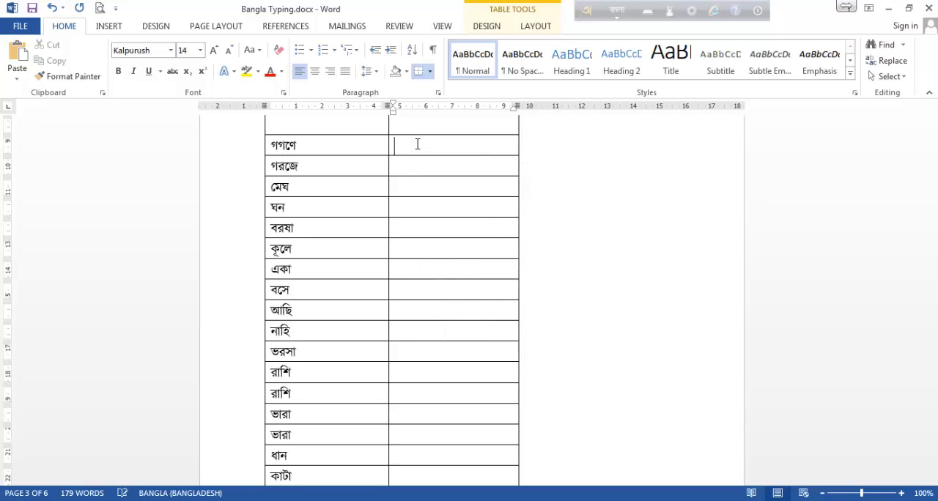
pyautogui.write('gg')
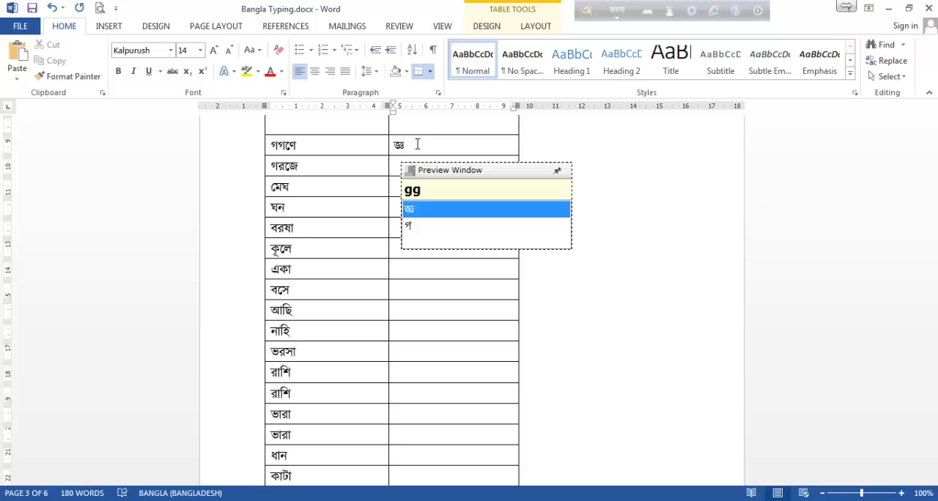
pyautogui.press('BackSpace')
pyautogui.press('BackSpace')
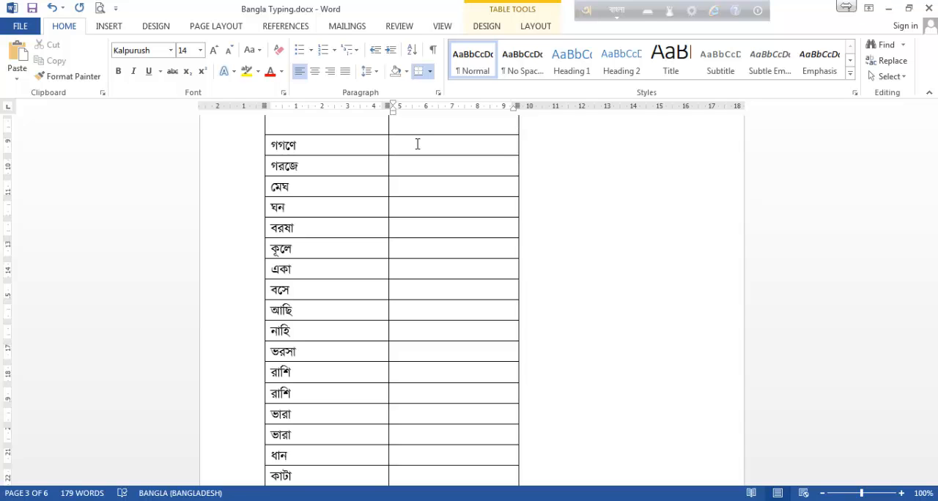
# Enter the first two letters of গগণে as g`g, separating the consonants with a backtick.
pyautogui.write('g')
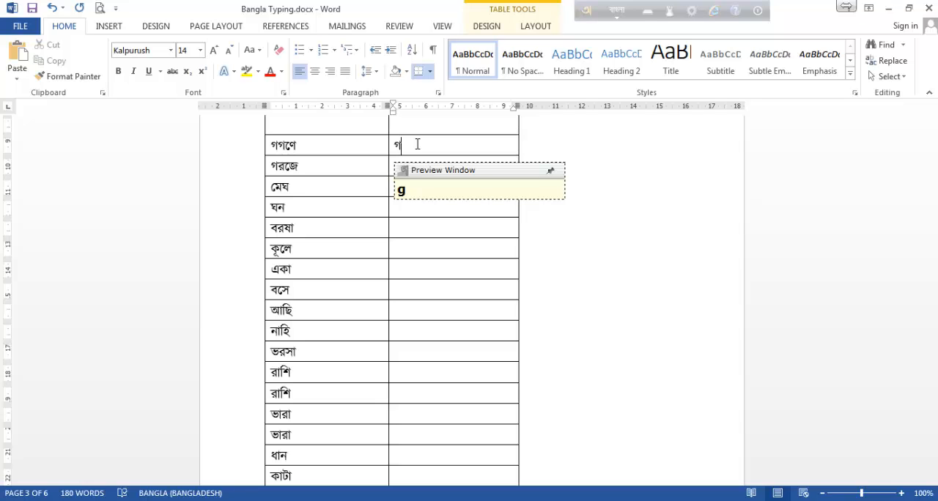
pyautogui.write('`g')
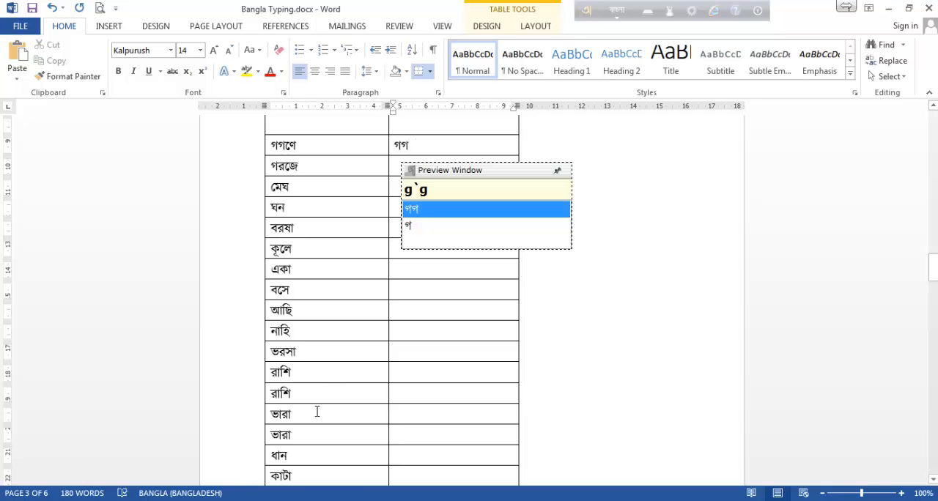
# Switch to keyboard.png in Windows Photo Viewer to locate the backtick key, and return to the Word document.
pyautogui.click(274, 500)
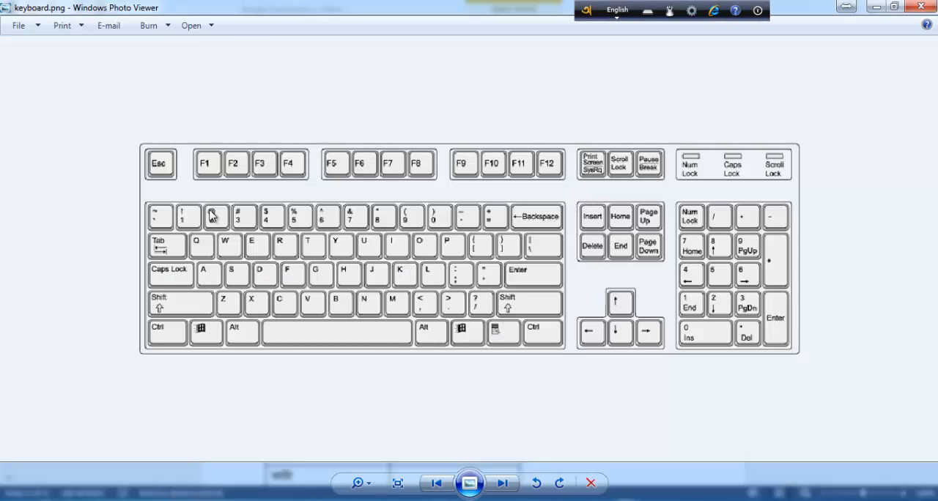
pyautogui.scroll(-1, 211, 209)
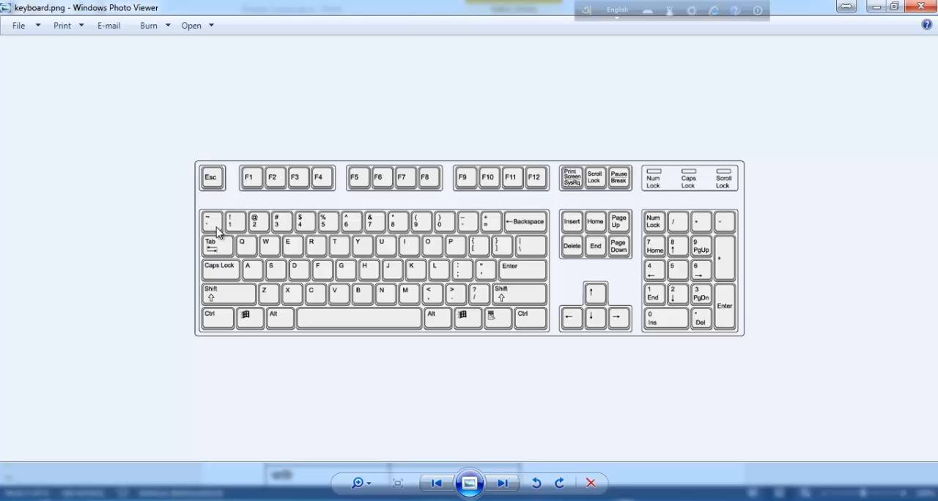
pyautogui.click(874, 7)
# Clear the cell beside গগণে, try gg again without a separator, and remove it.
pyautogui.press('BackSpace')
pyautogui.press('BackSpace')
pyautogui.write('gg')
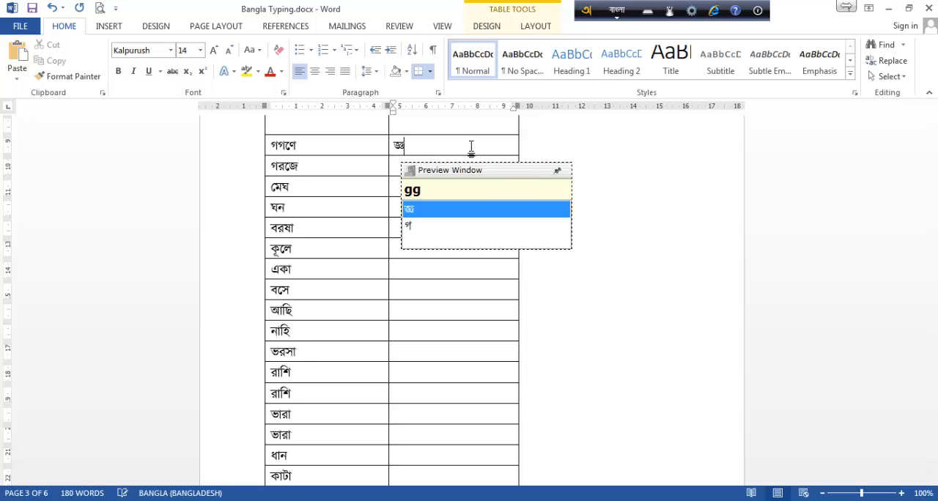
pyautogui.press('BackSpace')
pyautogui.press('BackSpace')
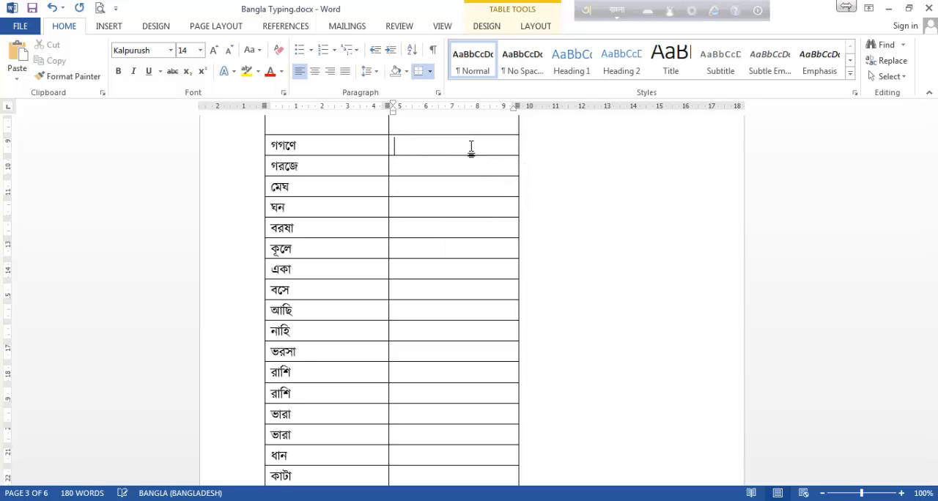
# Enter গগণে as g`g`Ne in its second-column cell, with backticks preventing the consonants from joining.
pyautogui.write('g')
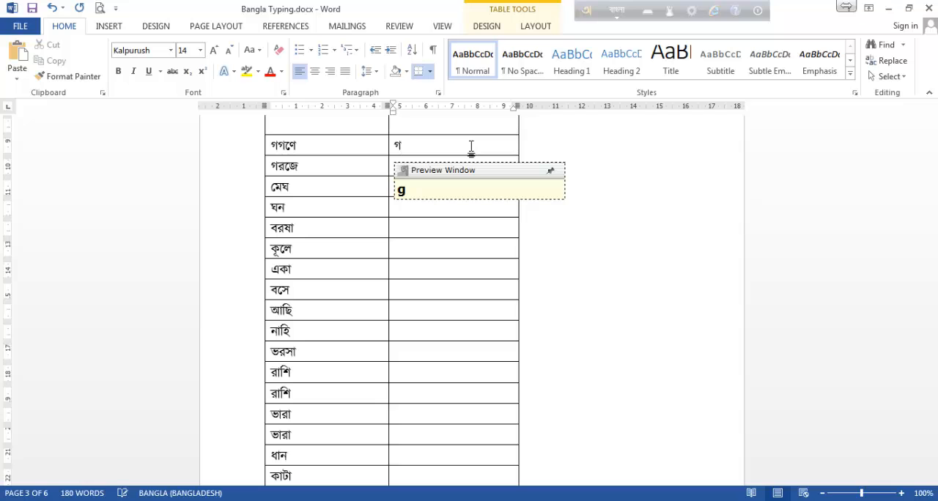
pyautogui.write('`g')
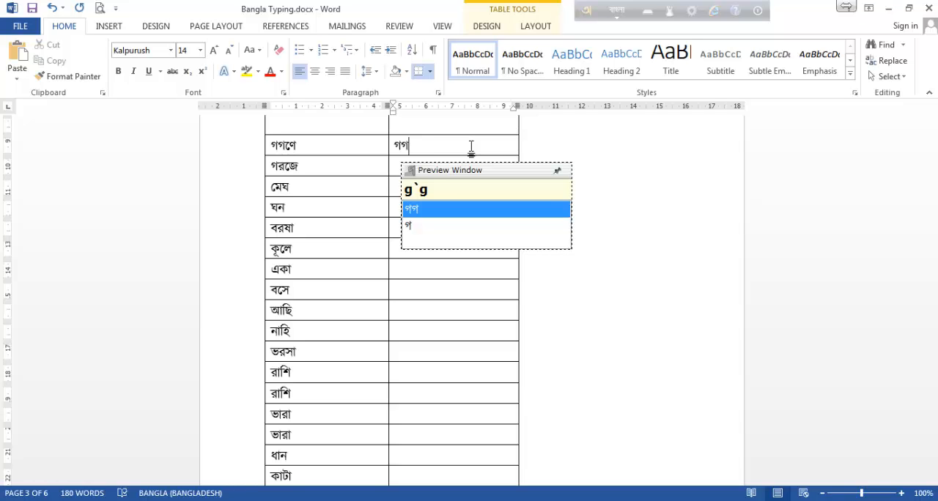
pyautogui.write('N')
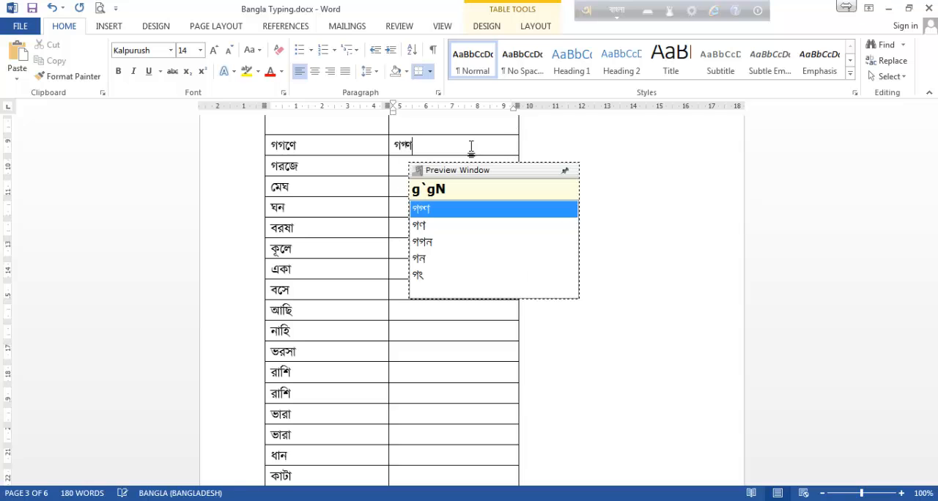
pyautogui.write('e')
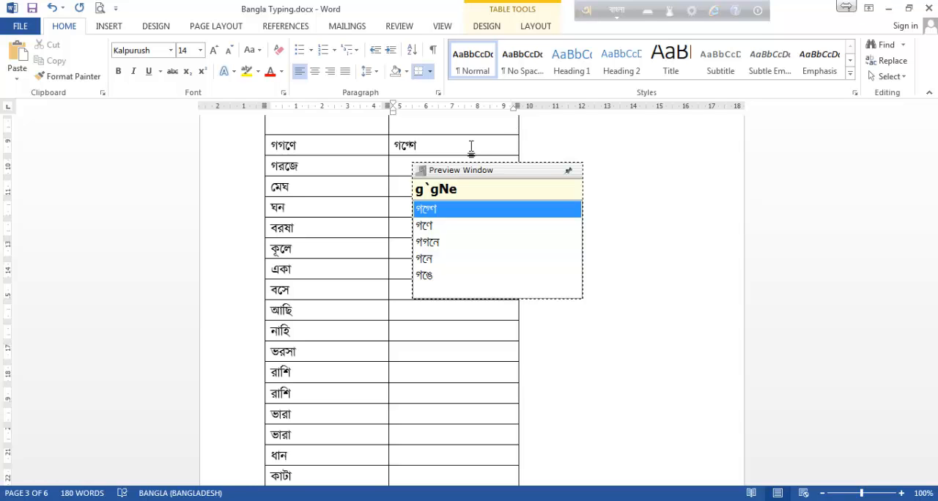
pyautogui.press('BackSpace')
pyautogui.press('BackSpace')
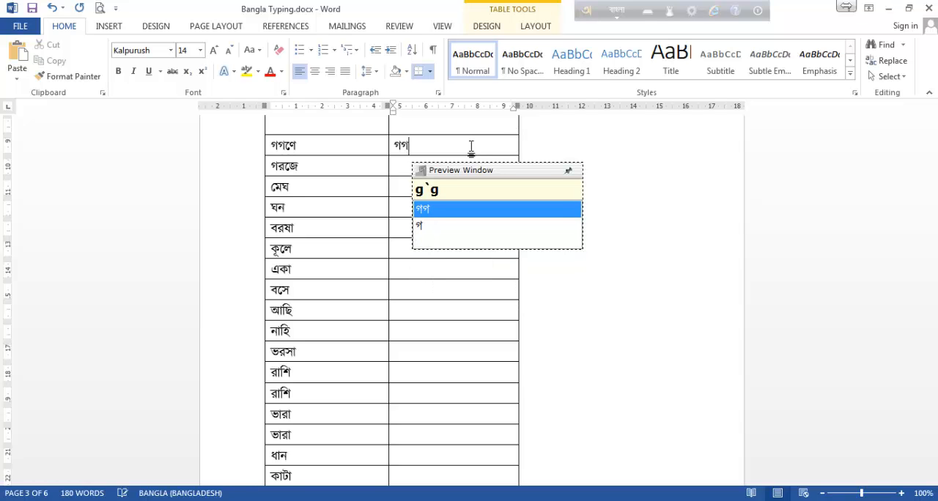
pyautogui.write('`')
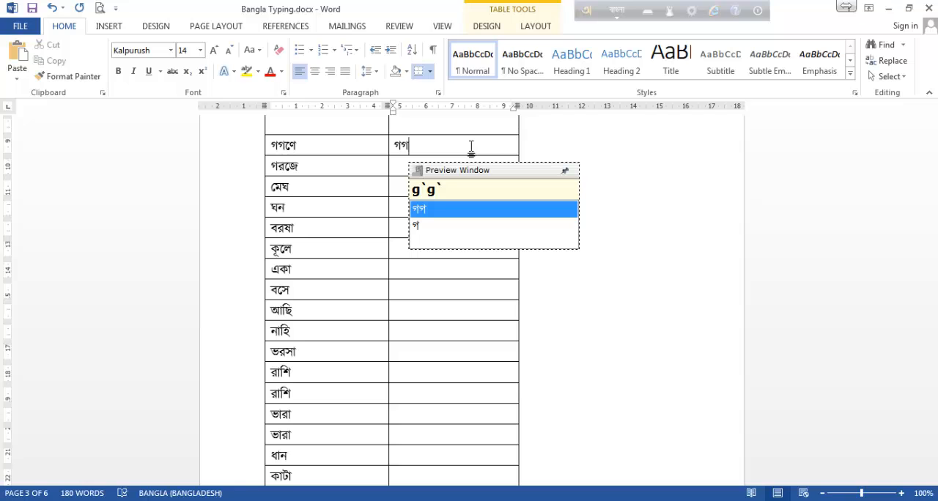
pyautogui.write('N')
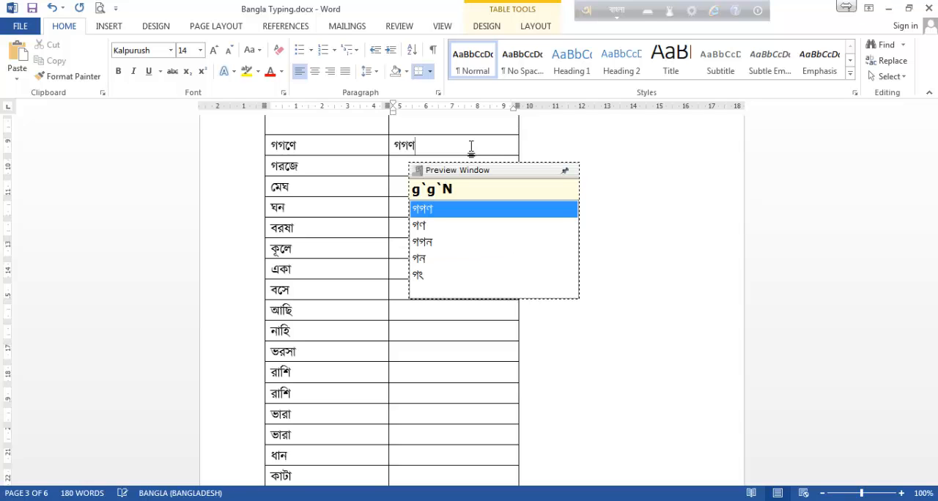
pyautogui.write('e')
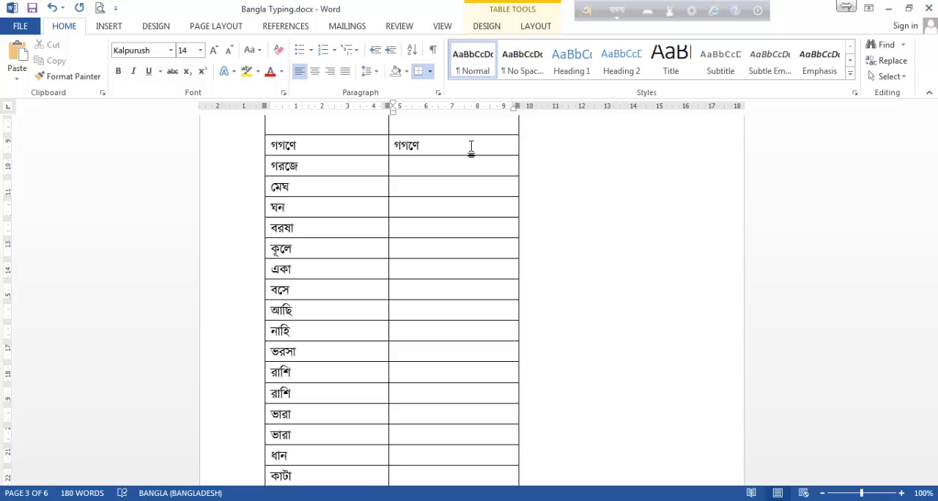
# Enter গগণে a second time in the same cell as gogoNe, using o to keep the consonants separate.
pyautogui.write('gogo')
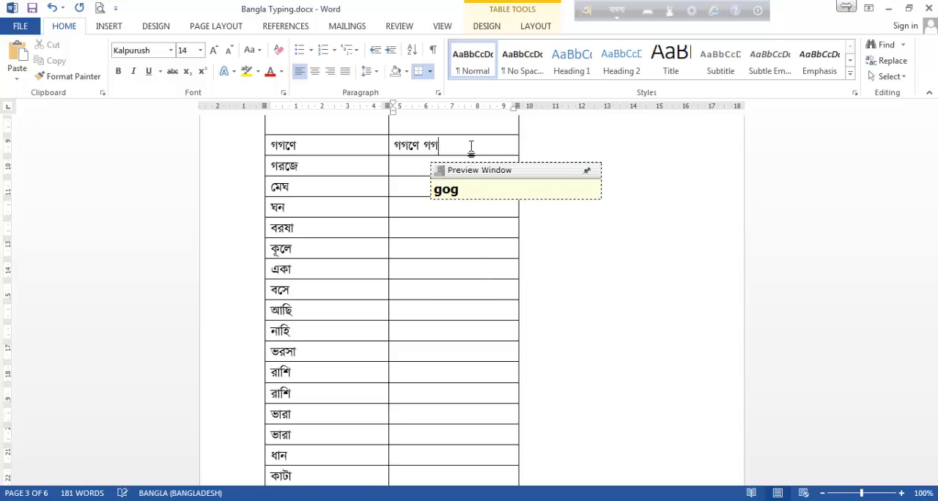
pyautogui.write('Ne')
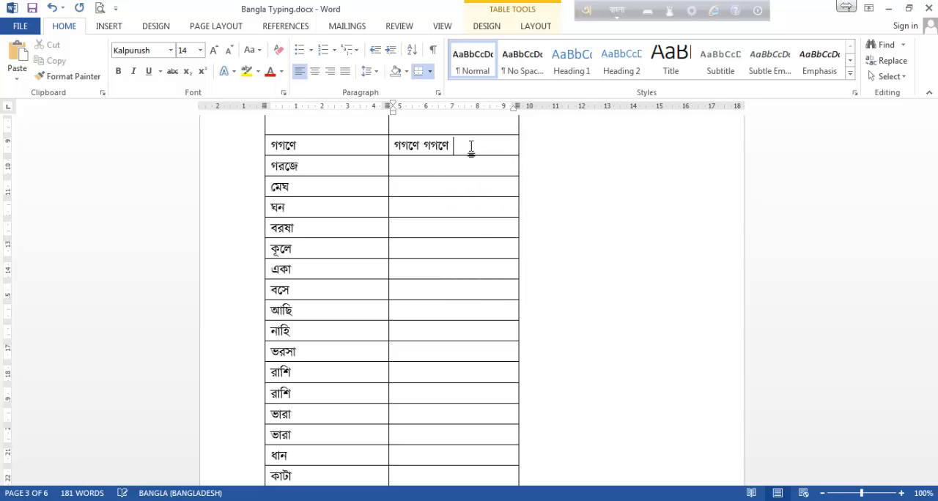
pyautogui.press('BackSpace')
pyautogui.press('BackSpace')
pyautogui.write('g')
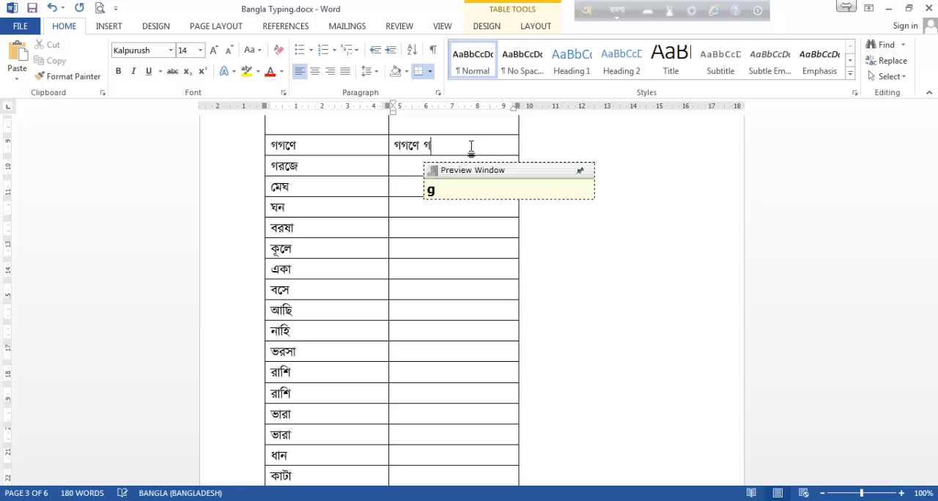
pyautogui.write('ogo')
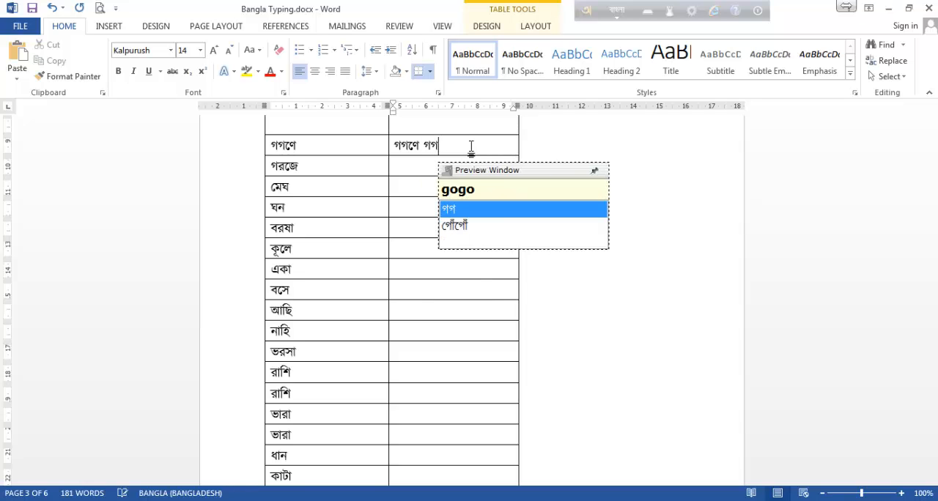
pyautogui.write('N')
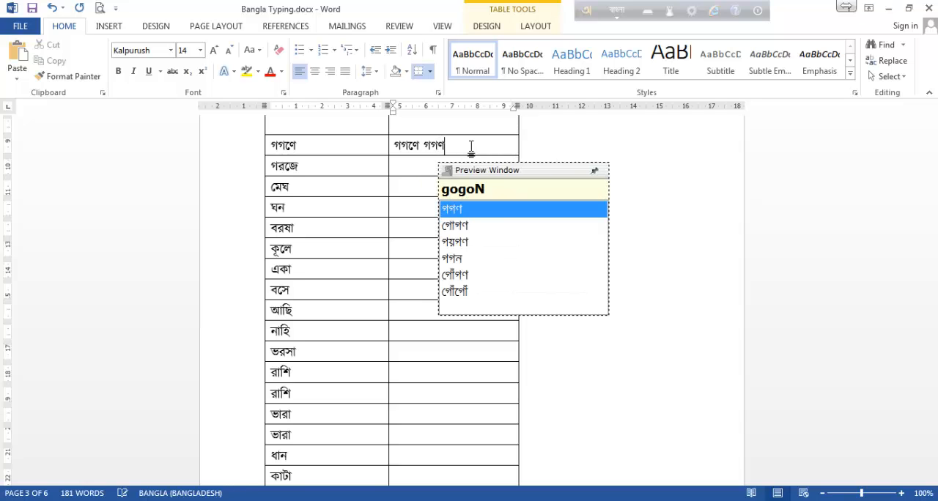
pyautogui.write('e')
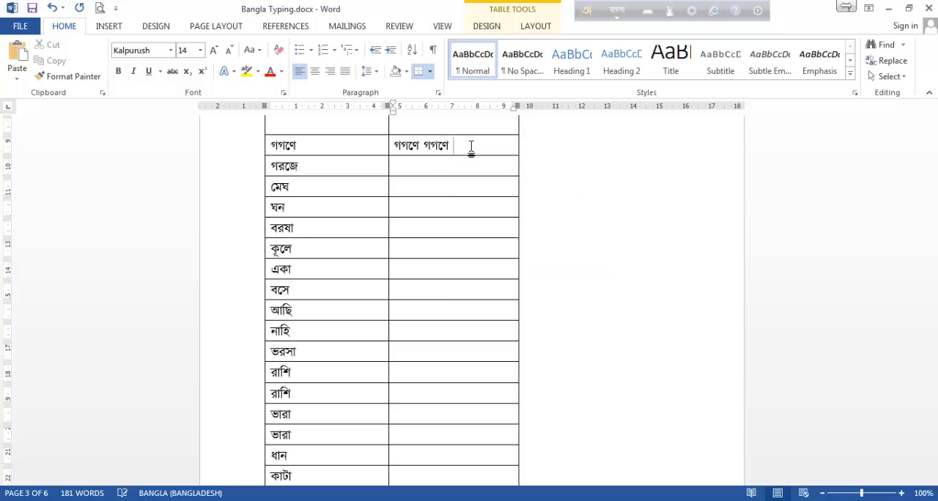
# Try entering গরজে as grje in its second-column cell, and clear the attempt.
pyautogui.click(411, 167)
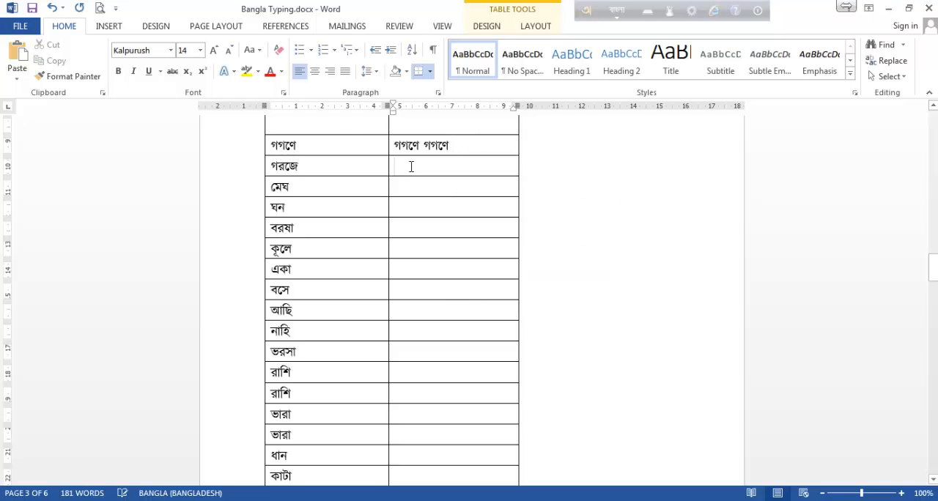
pyautogui.write('gr')
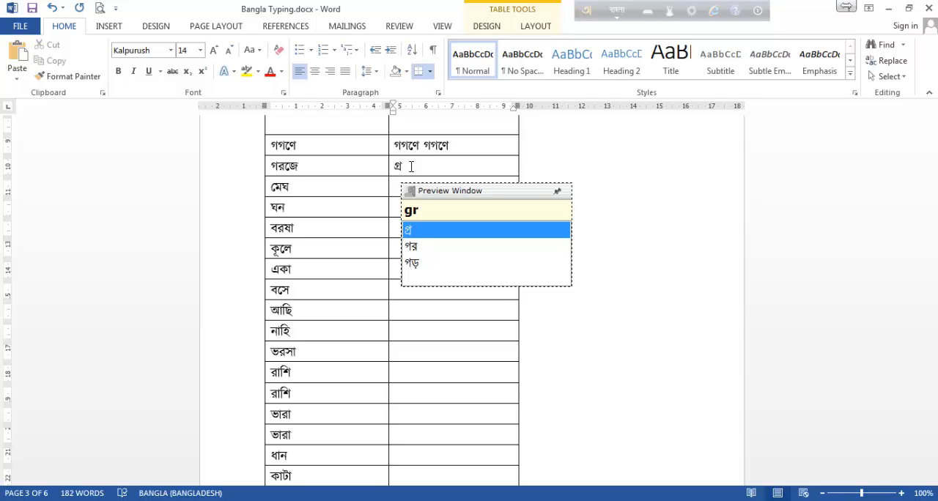
pyautogui.write('je')
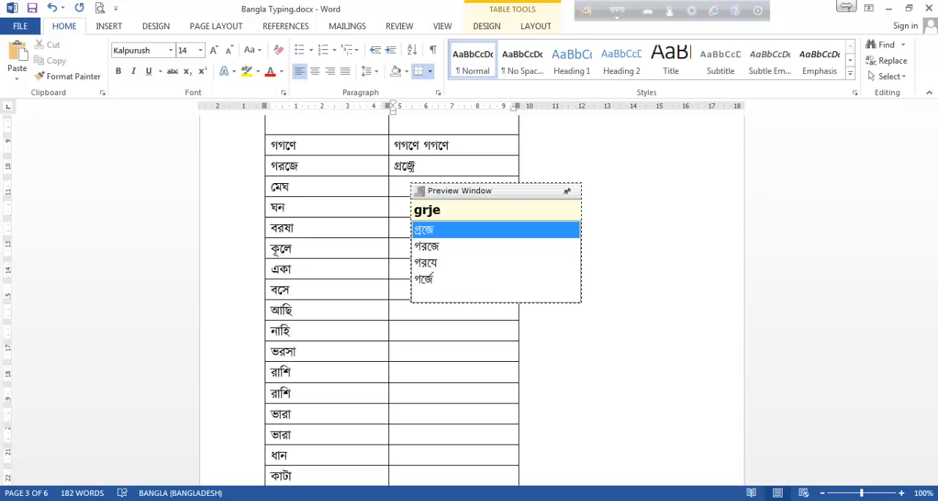
pyautogui.press('BackSpace')
pyautogui.press('BackSpace')
pyautogui.press('BackSpace')
pyautogui.press('BackSpace')
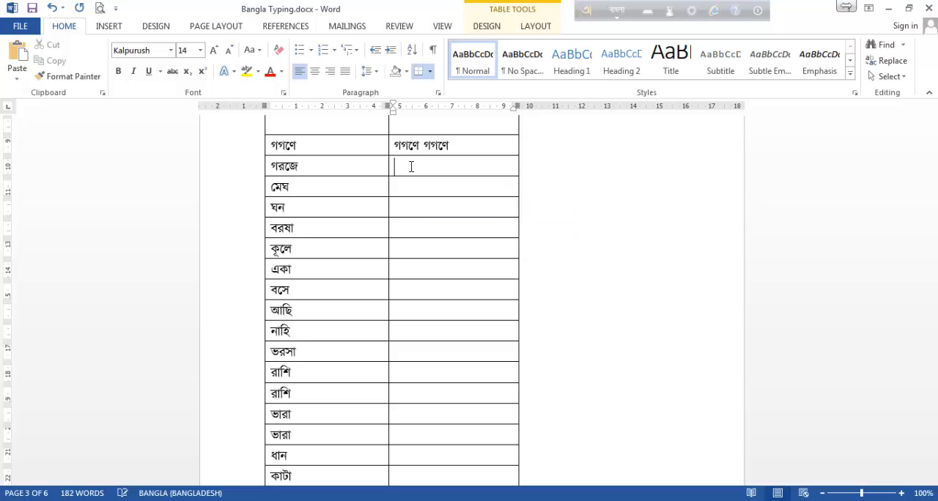
# Enter গরজে as g`r`je in its second-column cell, separating the consonants with backticks.
pyautogui.write('g')
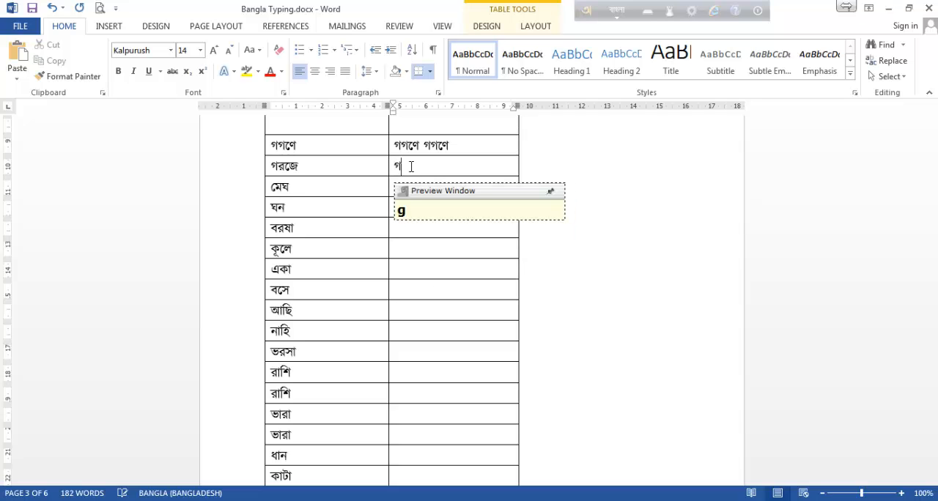
pyautogui.write('`')
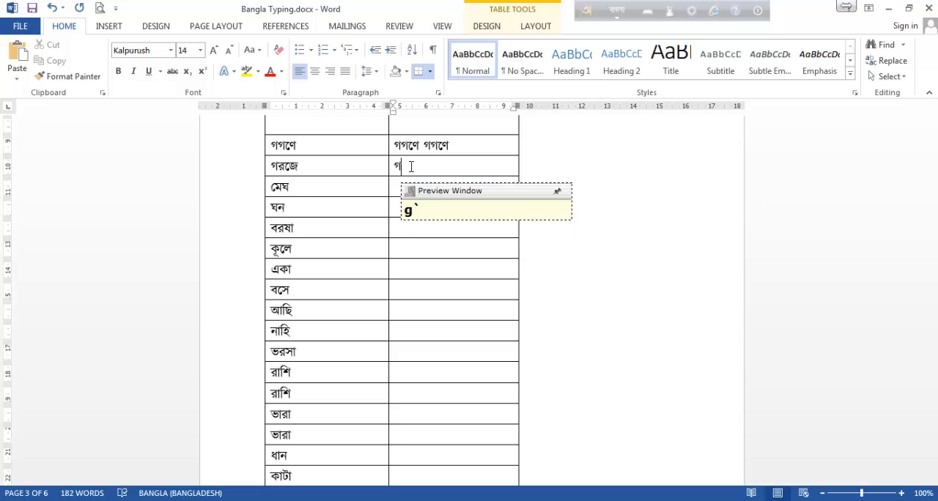
pyautogui.write('r`je')
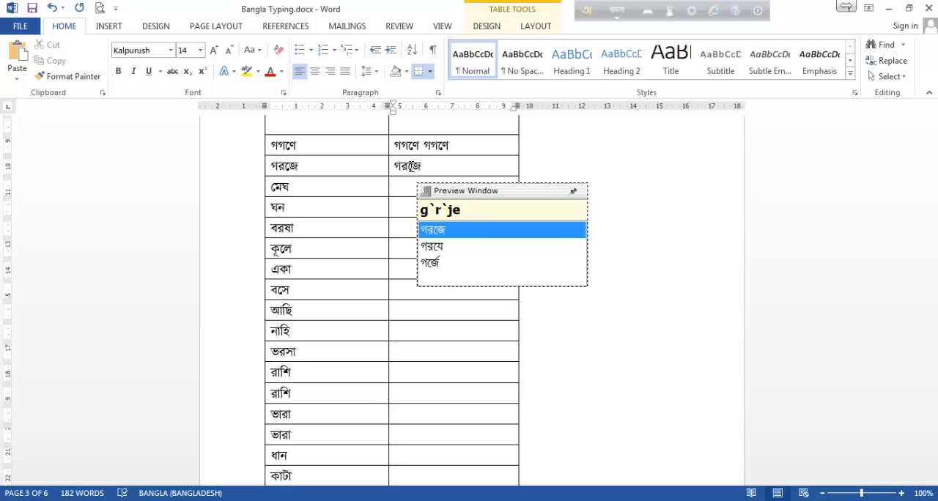
pyautogui.write(' g')
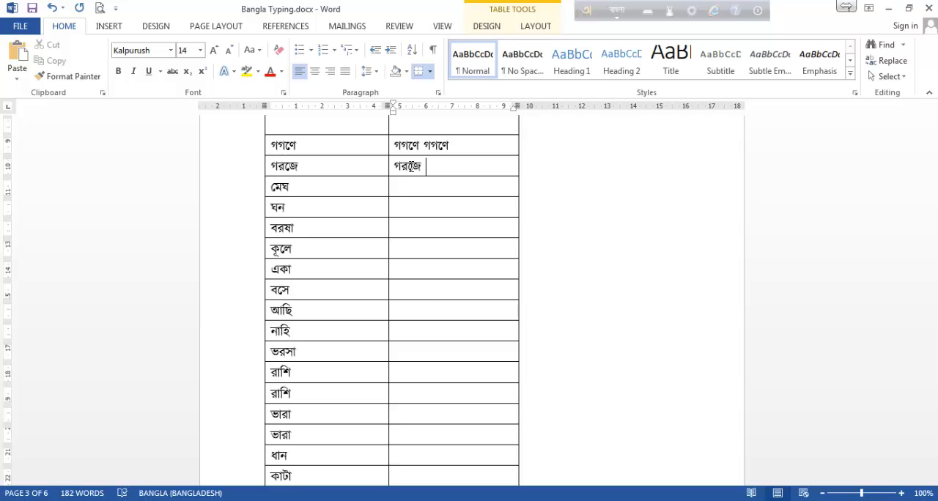
pyautogui.write('oroje')
# Enter গরজে a second time in its cell as goroje, and enter মেঘ as megh in the cell below.
pyautogui.click(428, 190)
pyautogui.write('megh')
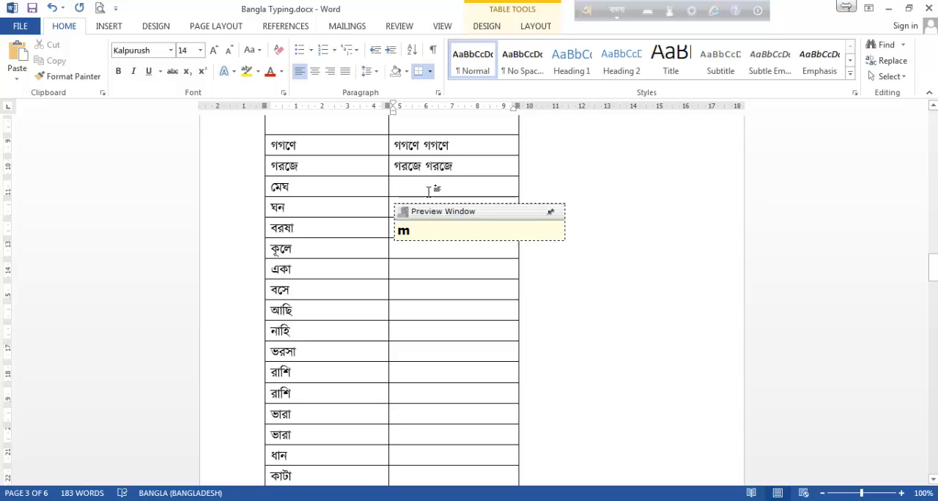
# Enter ঘন as ghon and বরষা as boroSha in their second-column cells.
pyautogui.click(414, 202)
pyautogui.write('gho')
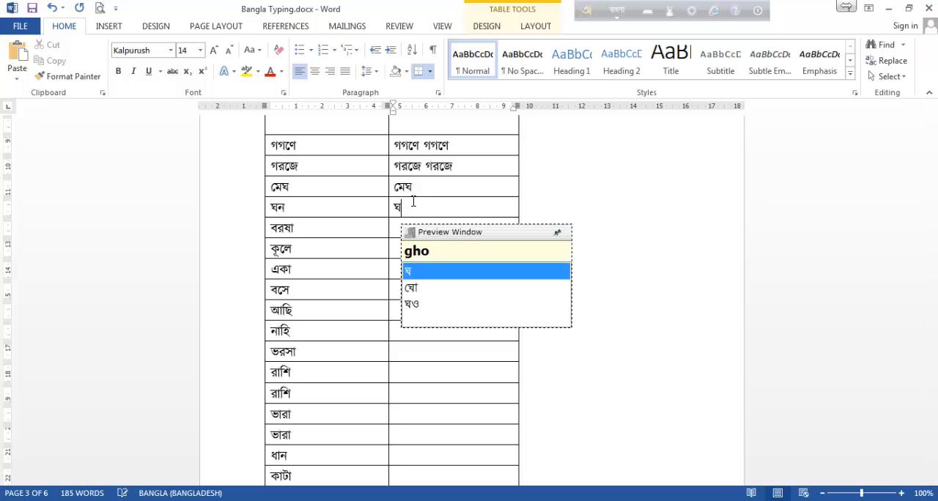
pyautogui.write('n')
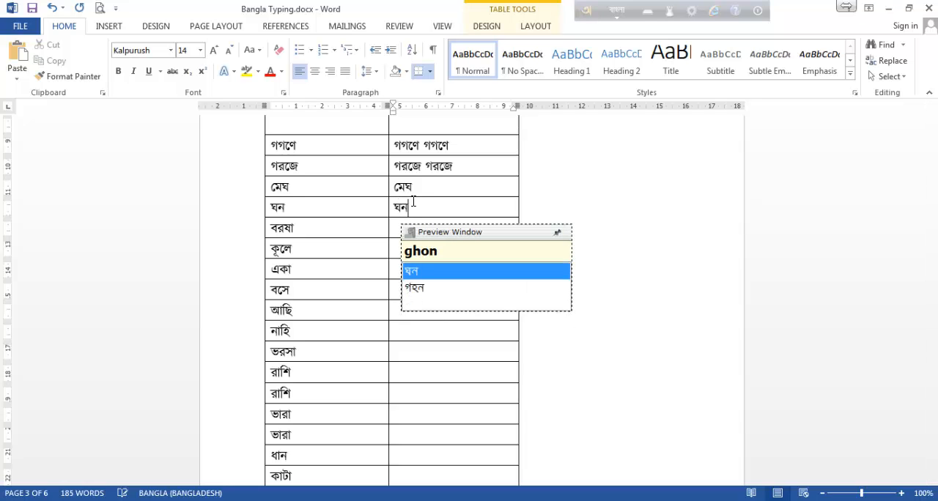
pyautogui.press('Down')
pyautogui.write('bo')
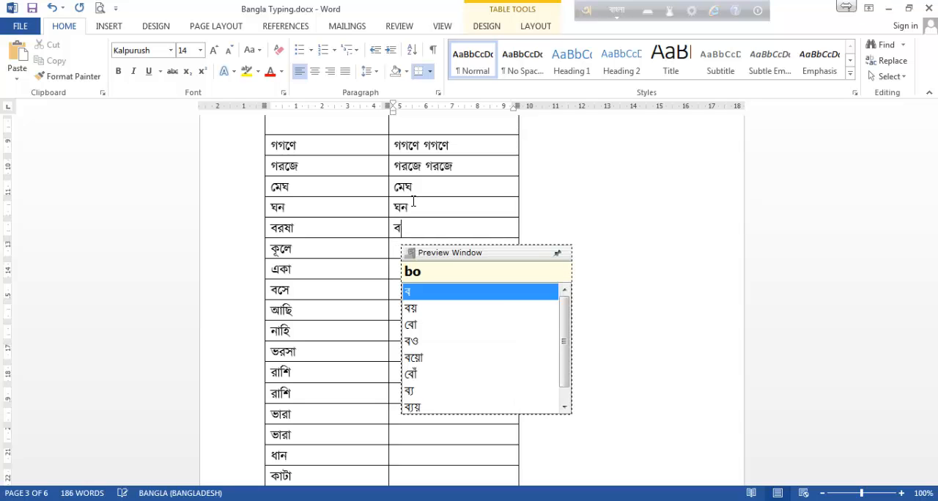
pyautogui.write('ro')
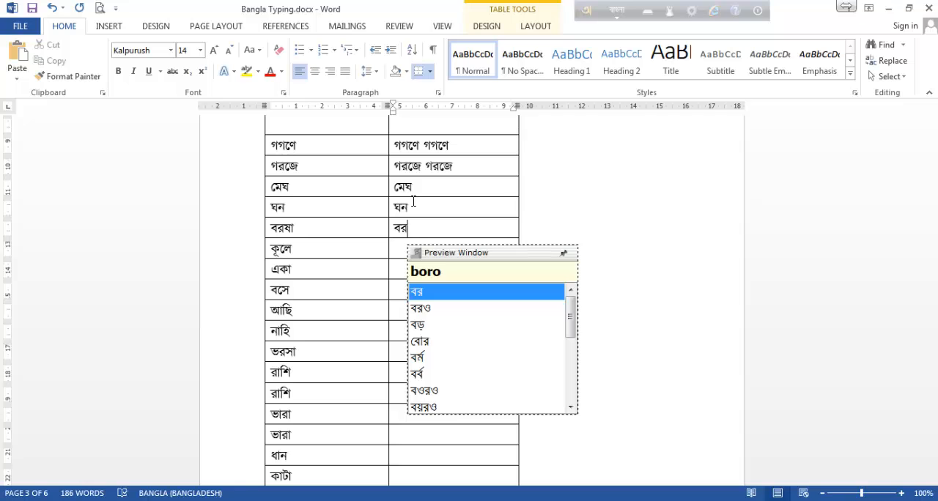
pyautogui.write('S')
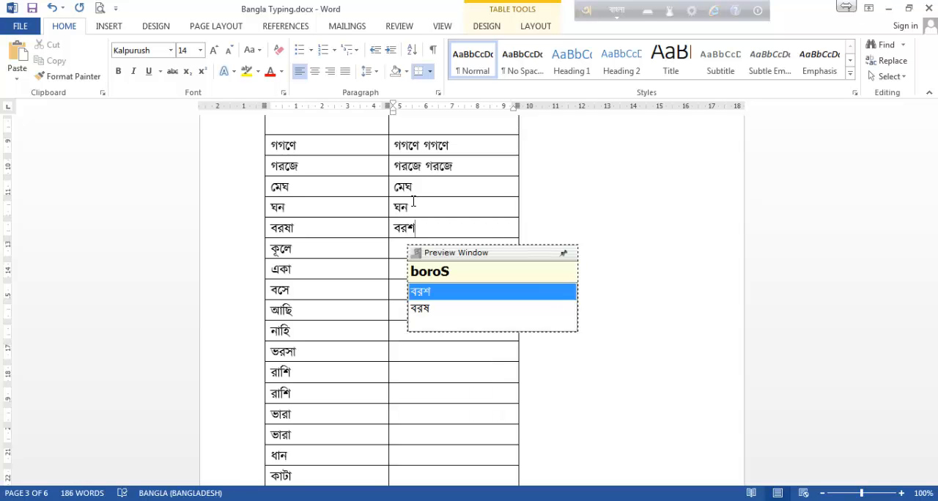
pyautogui.write('ha')
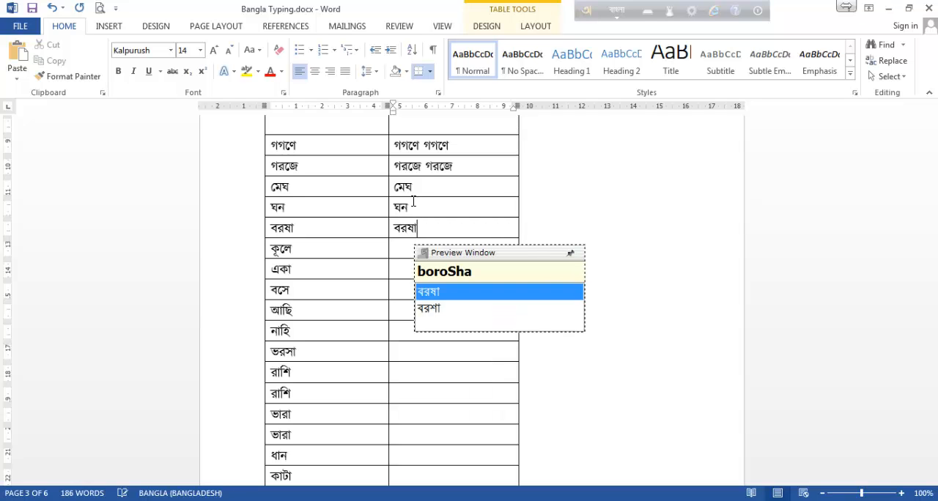
# Enter কূলে as kUle in its second-column cell, replacing the lowercase u with capital U for the long vowel sign.
pyautogui.press('Down')
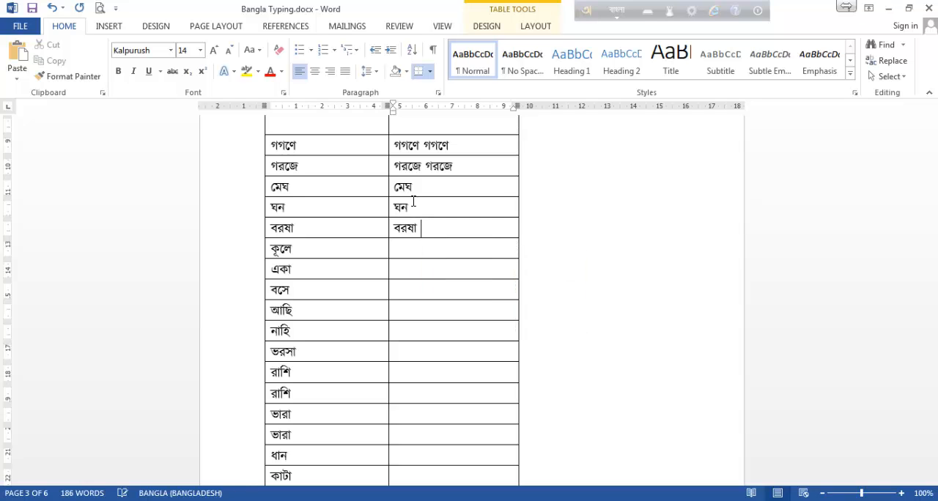
pyautogui.write('kule')
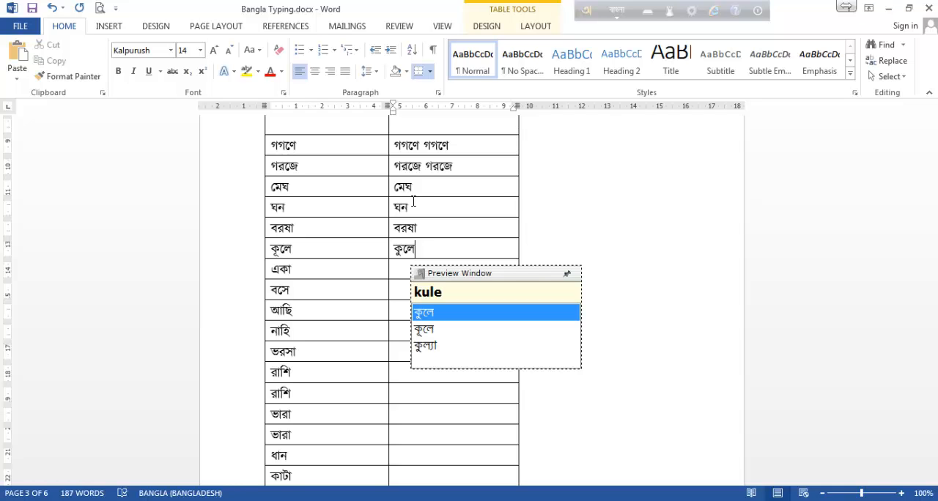
pyautogui.press('BackSpace')
pyautogui.press('BackSpace')
pyautogui.press('BackSpace')
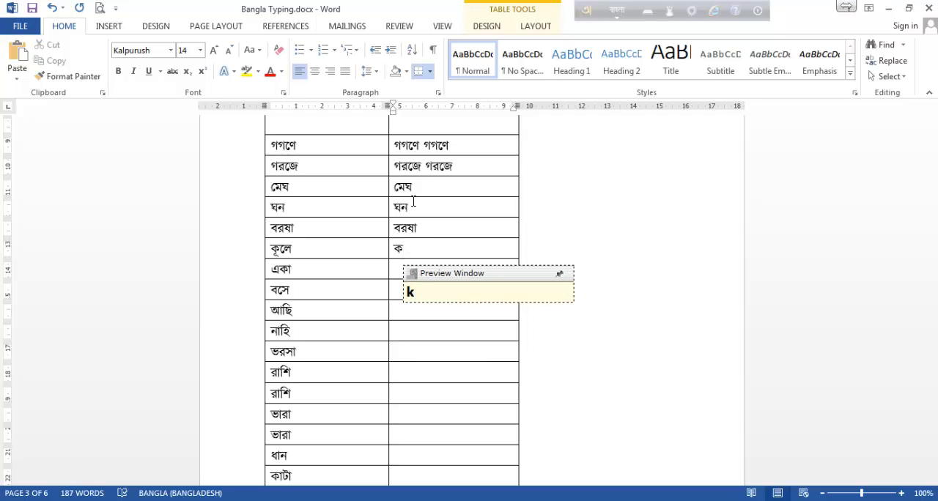
pyautogui.write('u')
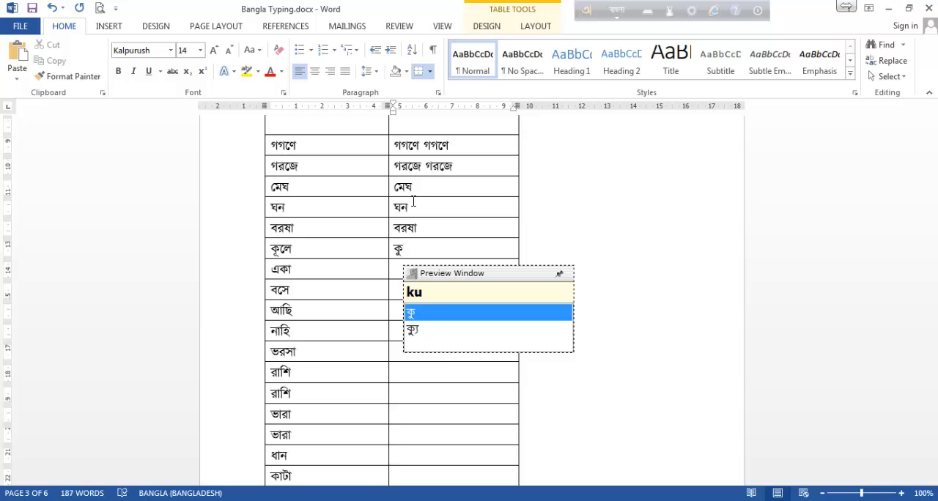
pyautogui.press('BackSpace')
pyautogui.write('U')
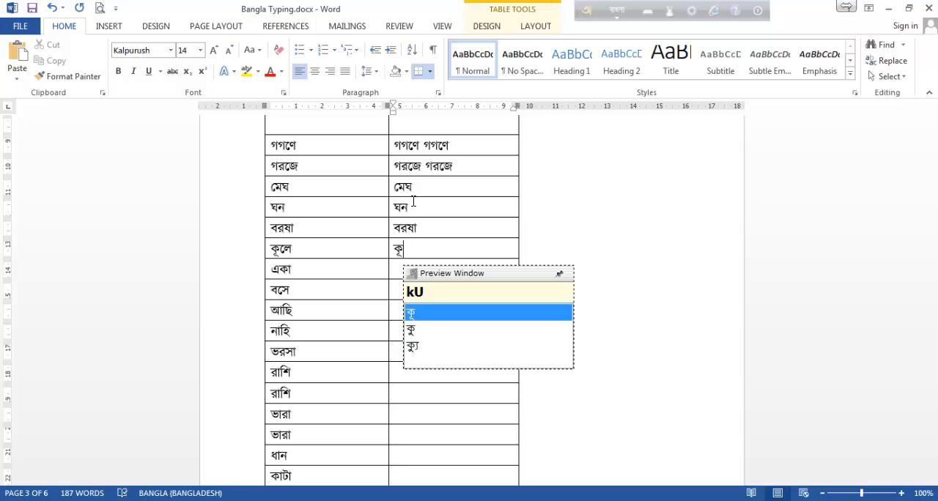
pyautogui.write('le')
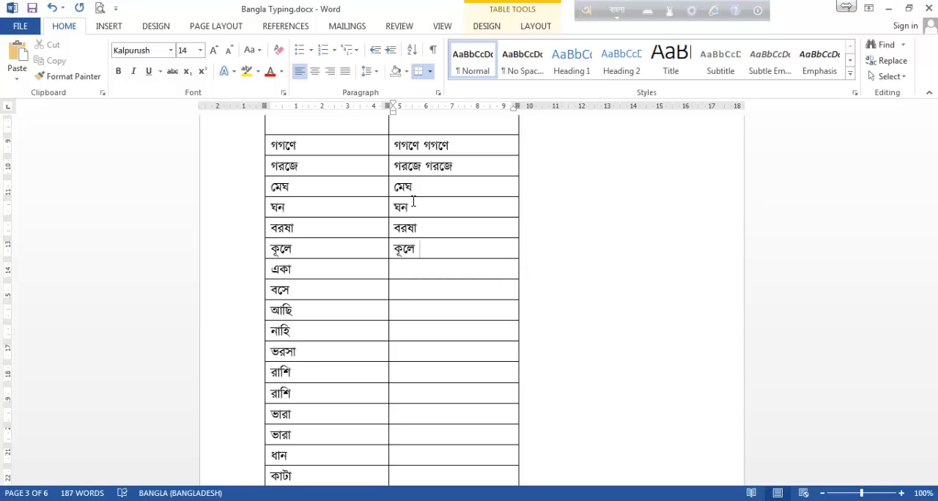
# Enter একা as eka and বসে as bose in their second-column cells.
pyautogui.press('Tab')
pyautogui.click(436, 270)
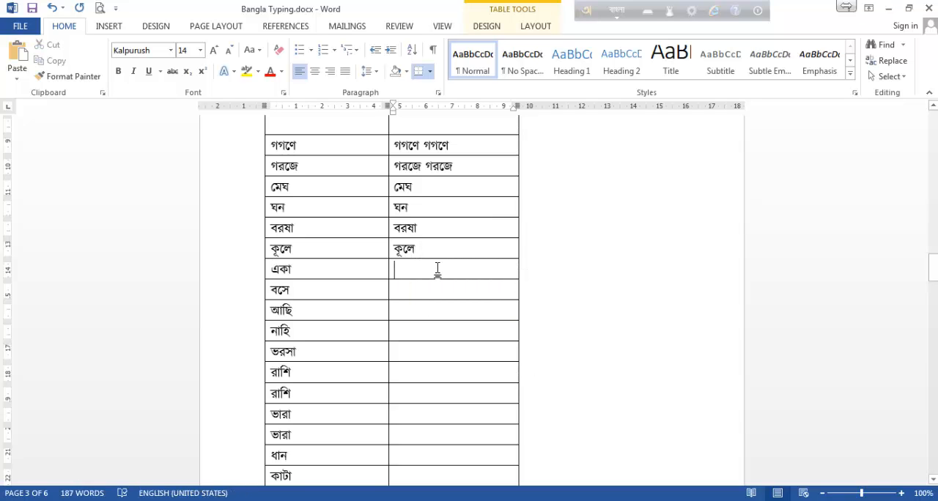
pyautogui.write('eka')
pyautogui.press('Down')
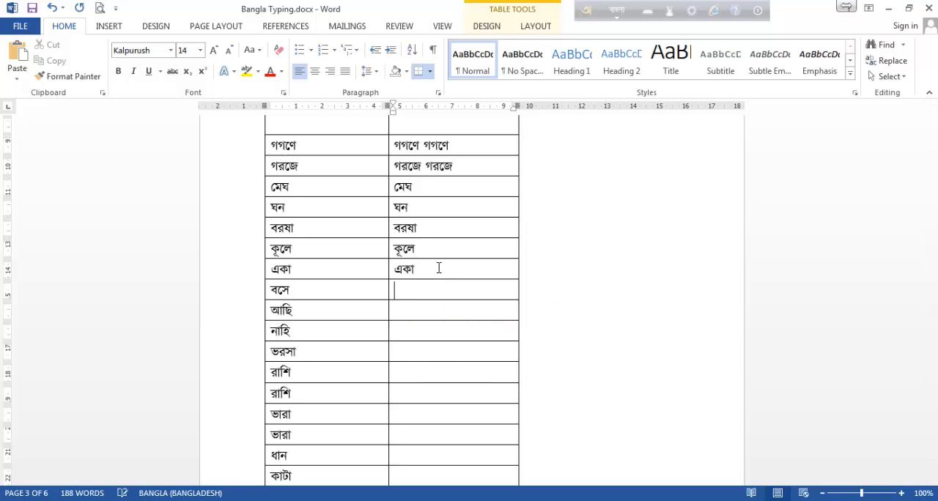
pyautogui.write('bod')
pyautogui.press('BackSpace')
pyautogui.write('s')
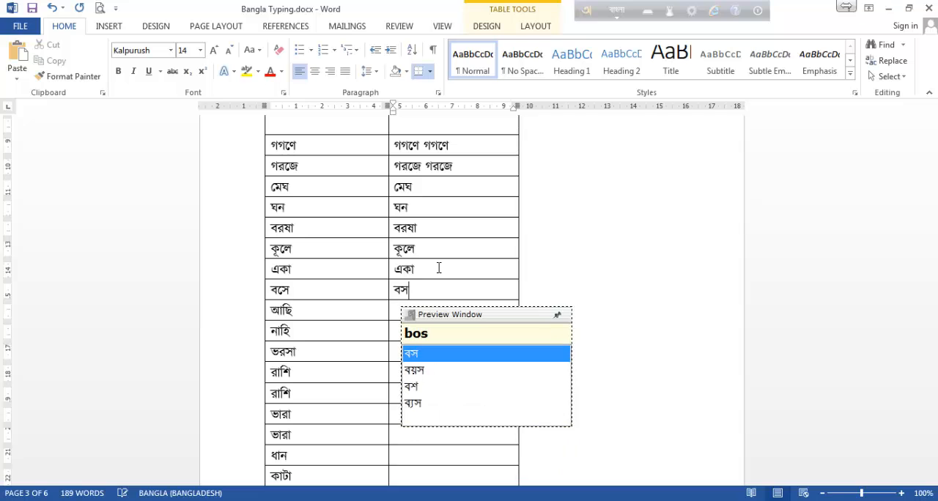
pyautogui.write('e')
# Enter আছি as achi and নাহি as nahi in their second-column cells.
pyautogui.press('Down')
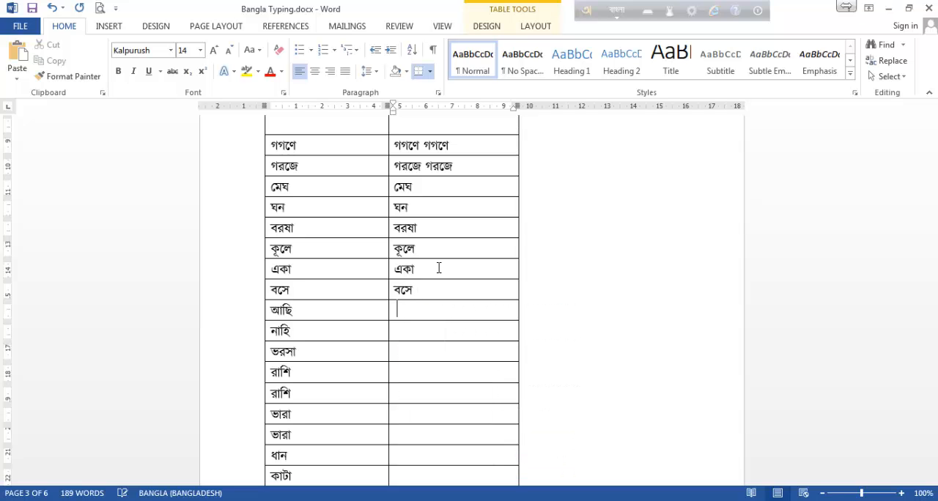
pyautogui.write('achi')
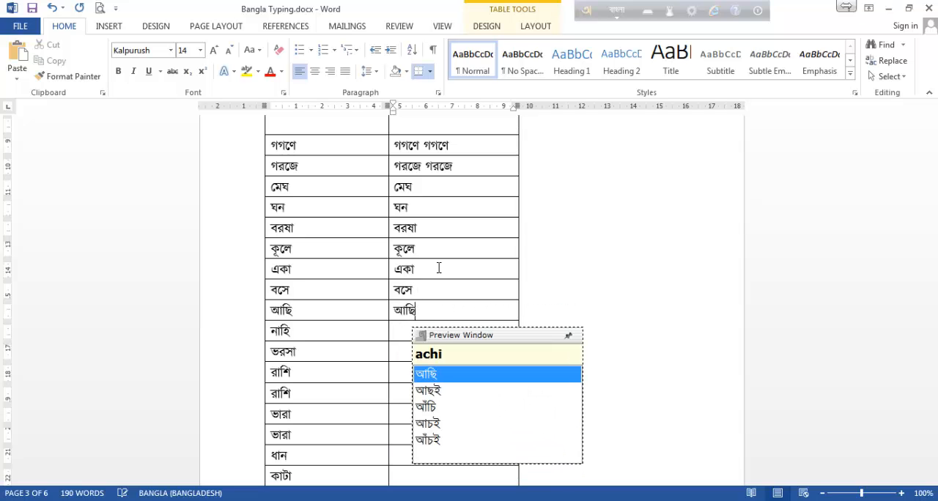
pyautogui.press('Down')
pyautogui.write('nahi')
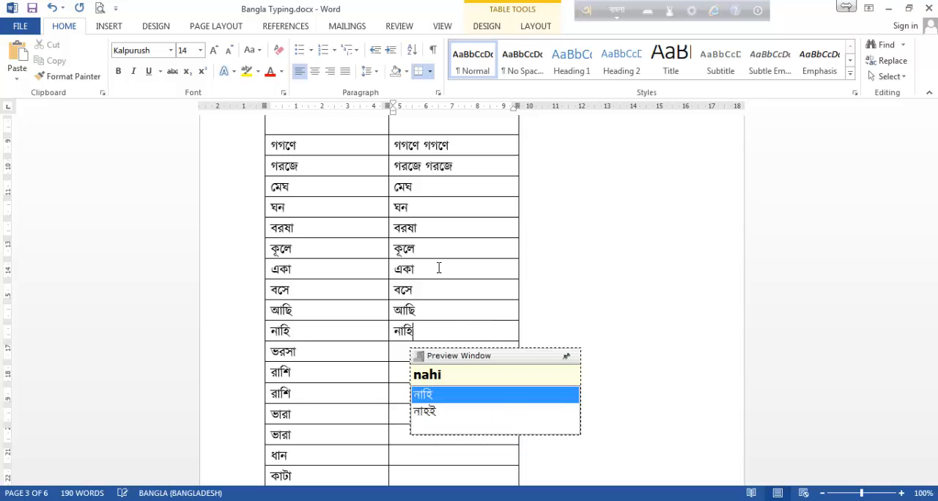
# Enter ভরসা as vorosa in its second-column cell, replacing the initial bho spelling with v for ভ.
pyautogui.press('Down')
pyautogui.write('b')
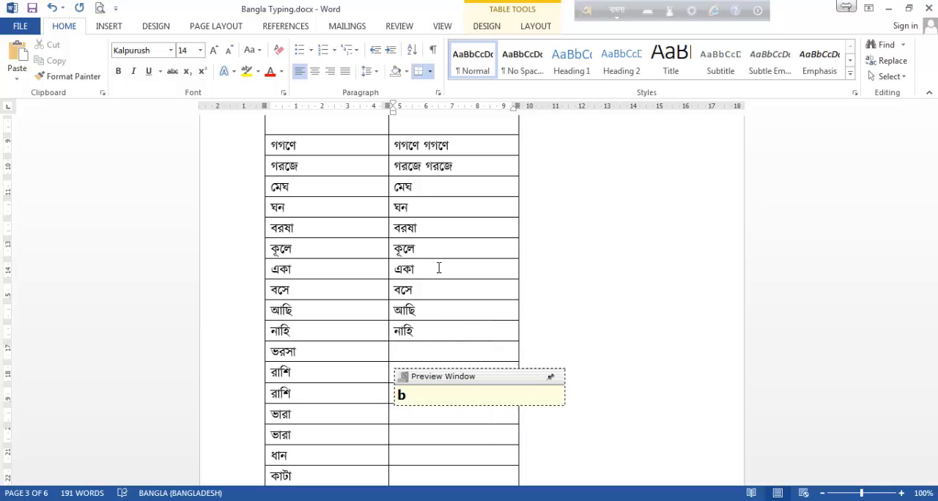
pyautogui.write('ho')
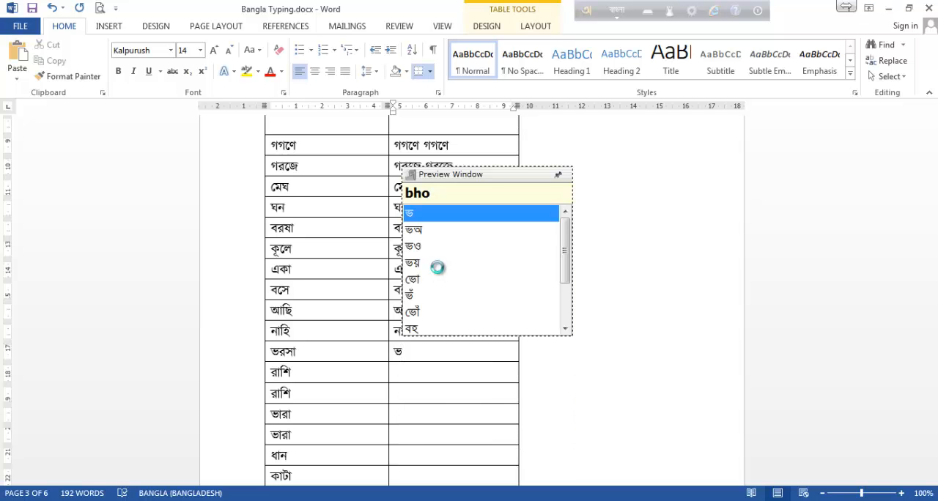
pyautogui.press('BackSpace')
pyautogui.press('BackSpace')
pyautogui.press('BackSpace')
pyautogui.write('voros')
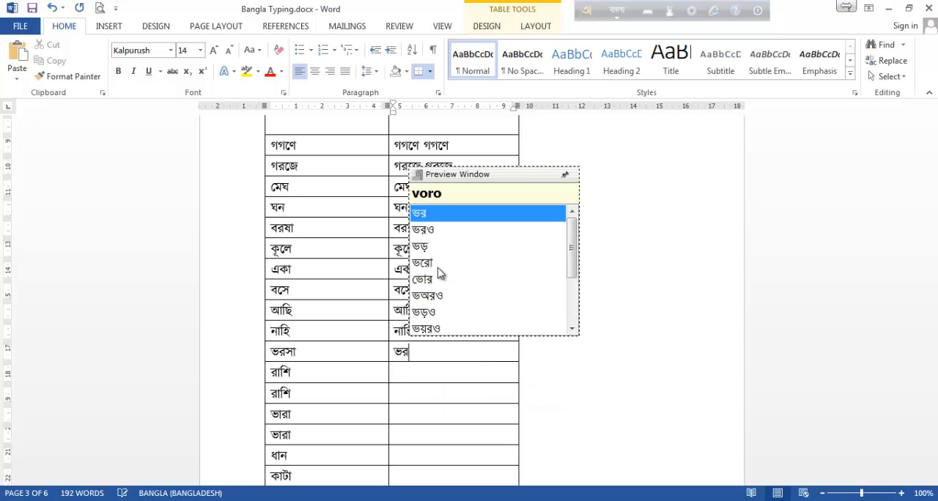
pyautogui.write('a')
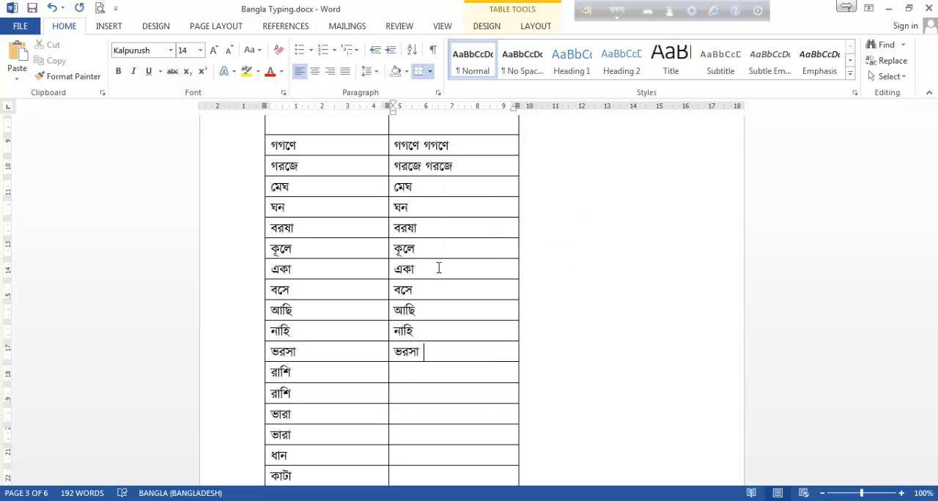
# Enter রাশি as rashi in the second-column cells of both রাশি rows.
pyautogui.press('Tab')
pyautogui.scroll(-2, 440, 293)
pyautogui.click(412, 307)
pyautogui.write('rashi')
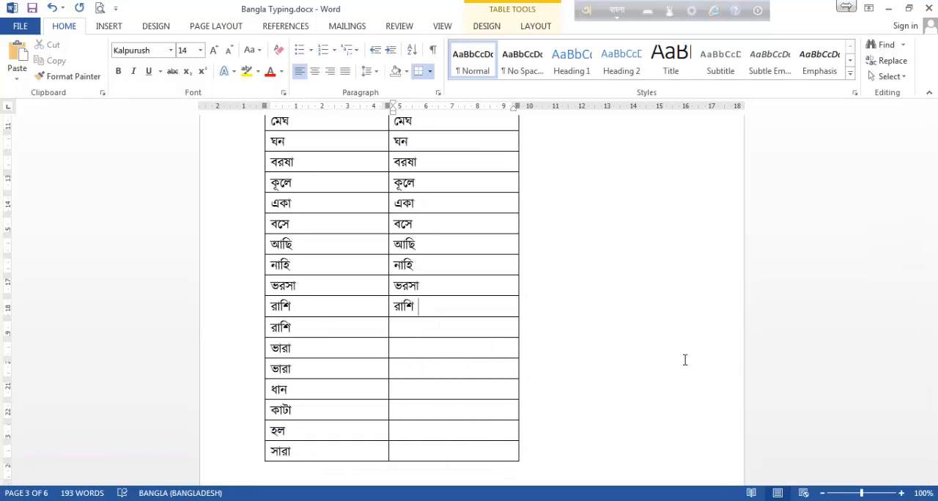
pyautogui.press('Tab')
pyautogui.click(493, 335)
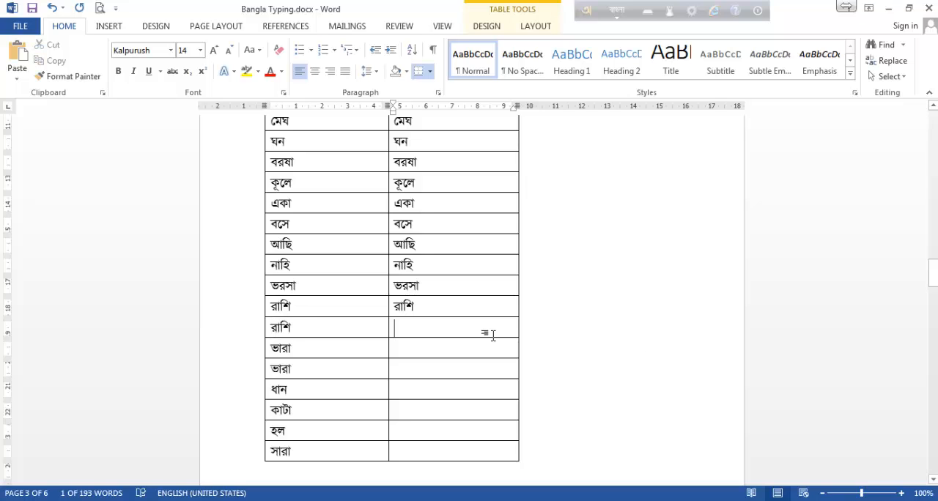
pyautogui.write('rashi')
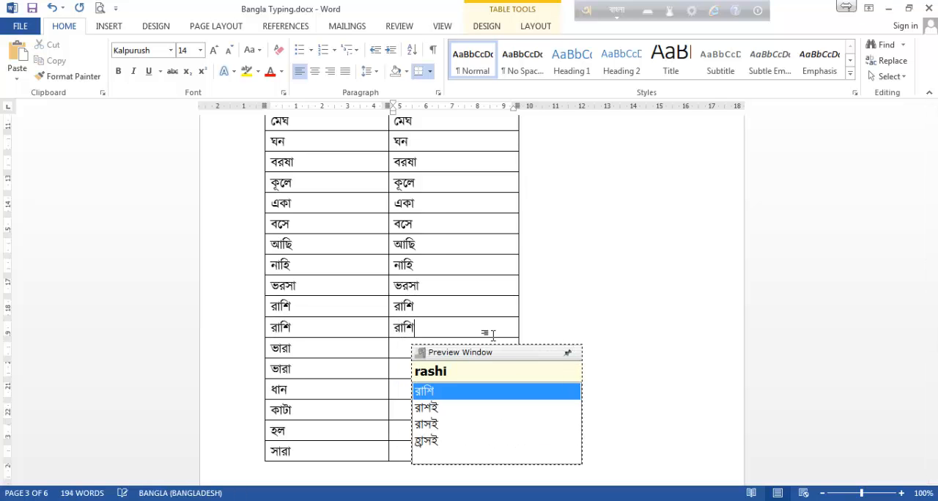
# Enter ভারা as vara in the second-column cells of both ভারা rows.
pyautogui.click(432, 348)
pyautogui.write('v')
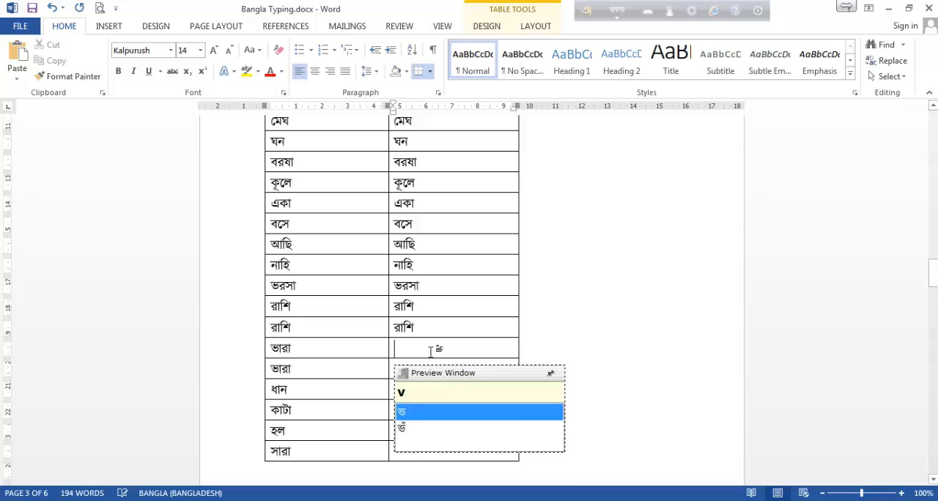
pyautogui.write('ara')
pyautogui.press('Down')
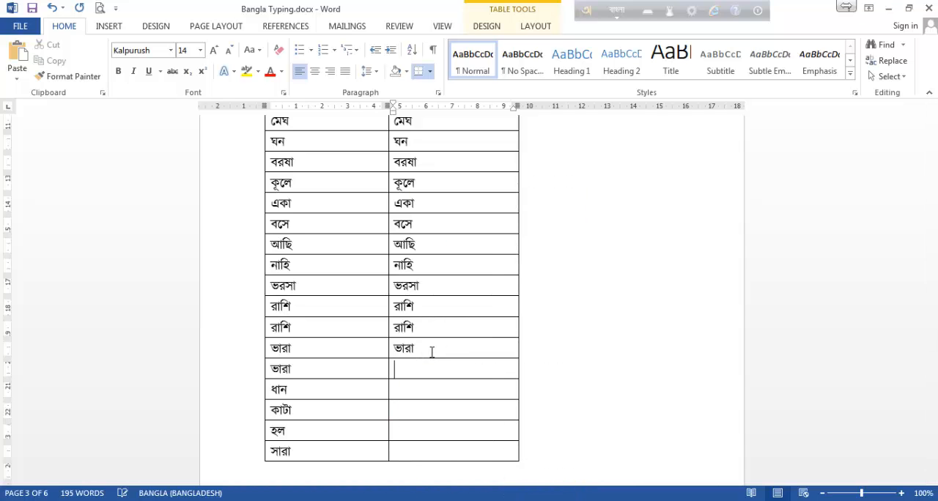
pyautogui.write('vara')
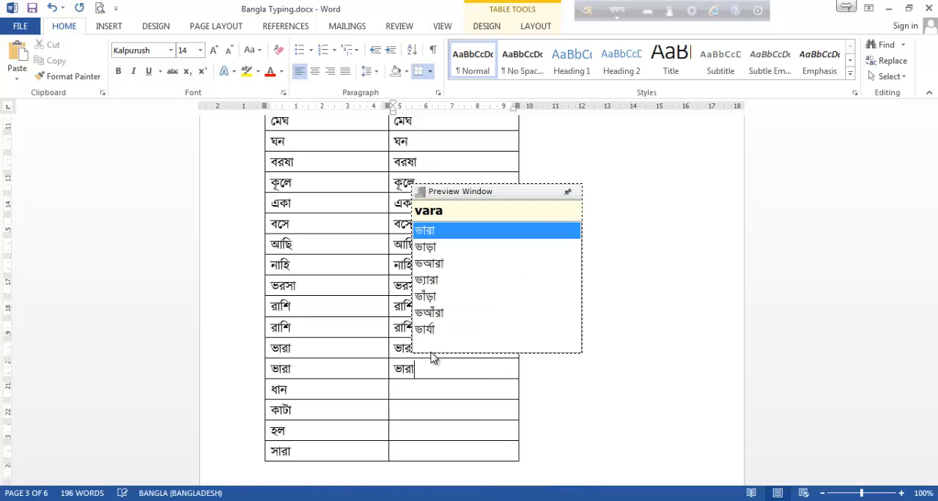
# Enter ধান as dhan in its second-column cell, and add ঢ after it as Dh with a capital D.
pyautogui.press('Down')
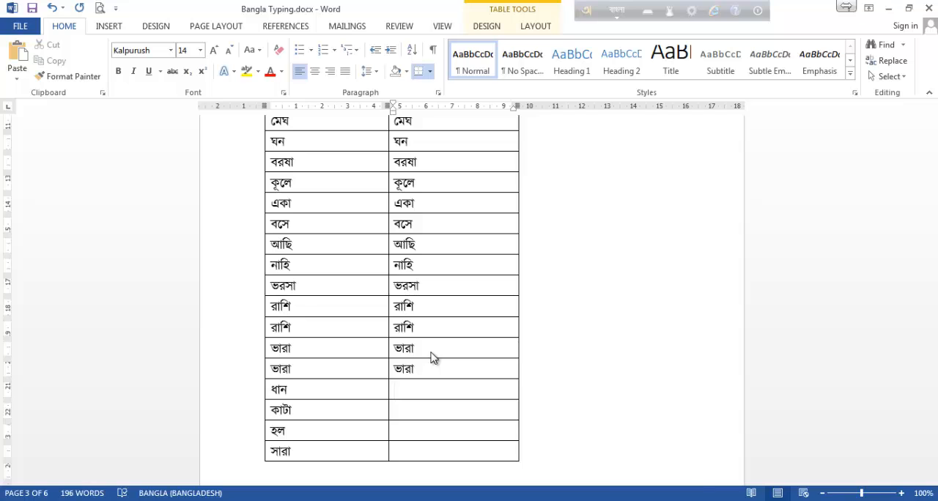
pyautogui.write('d')
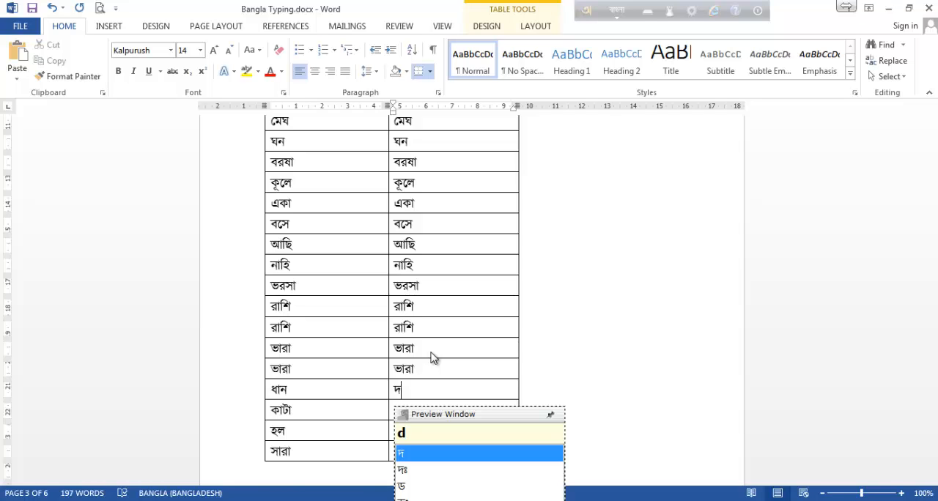
pyautogui.write('h')
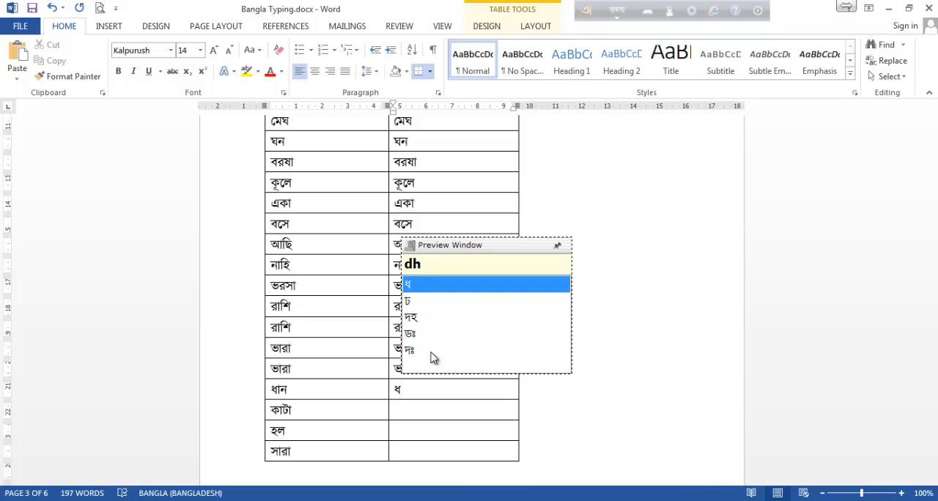
pyautogui.write('an')
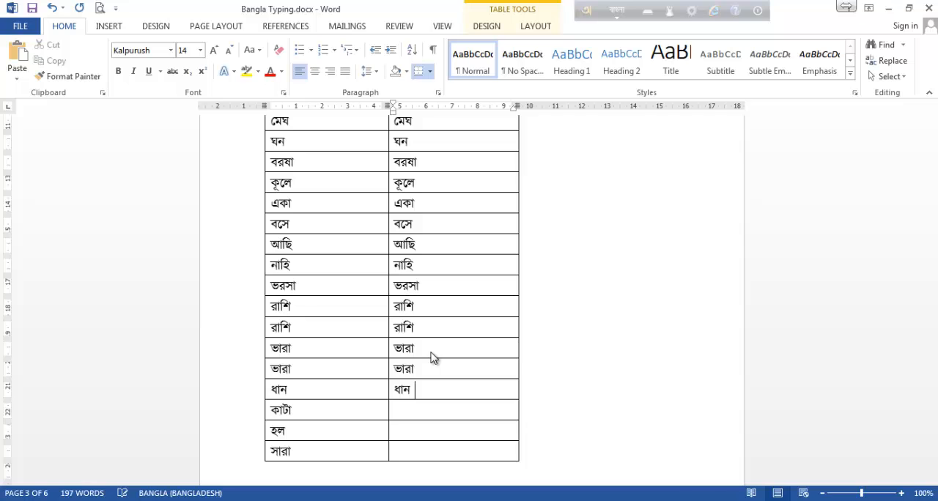
pyautogui.write(' D')
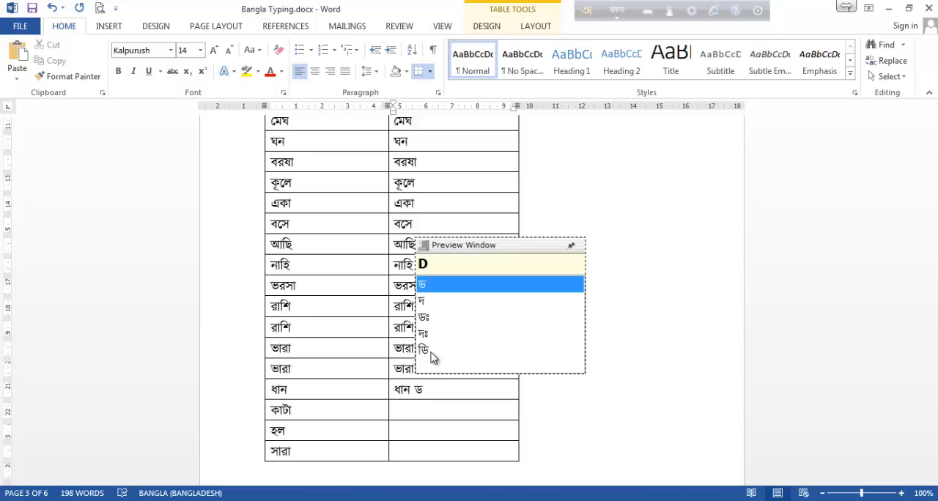
pyautogui.write('h')
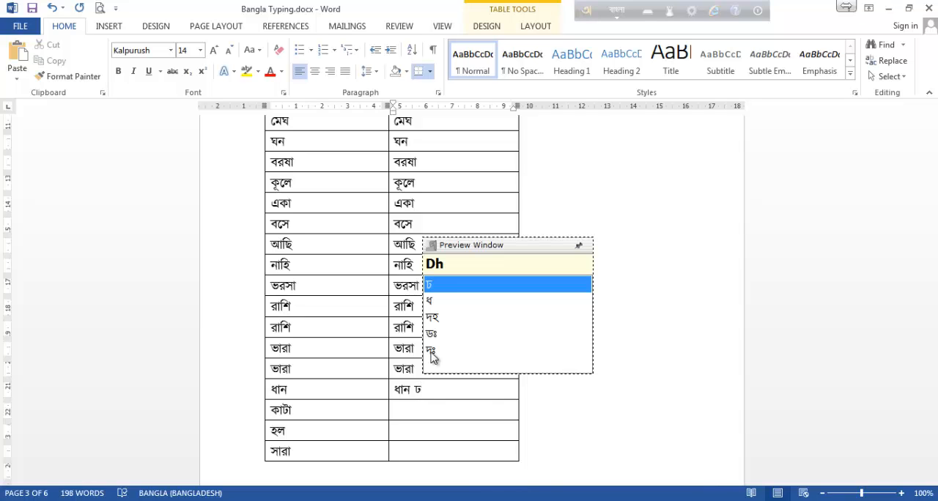
# Delete the extra ঢ after ধান and enter কাটা as kaTa with a capital T in its second-column cell.
pyautogui.press('BackSpace')
pyautogui.press('BackSpace')
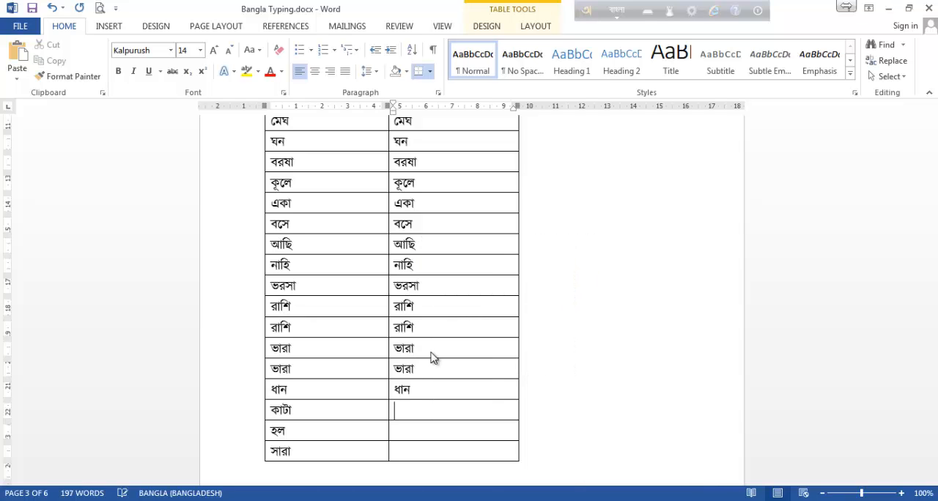
pyautogui.write('kaTa')
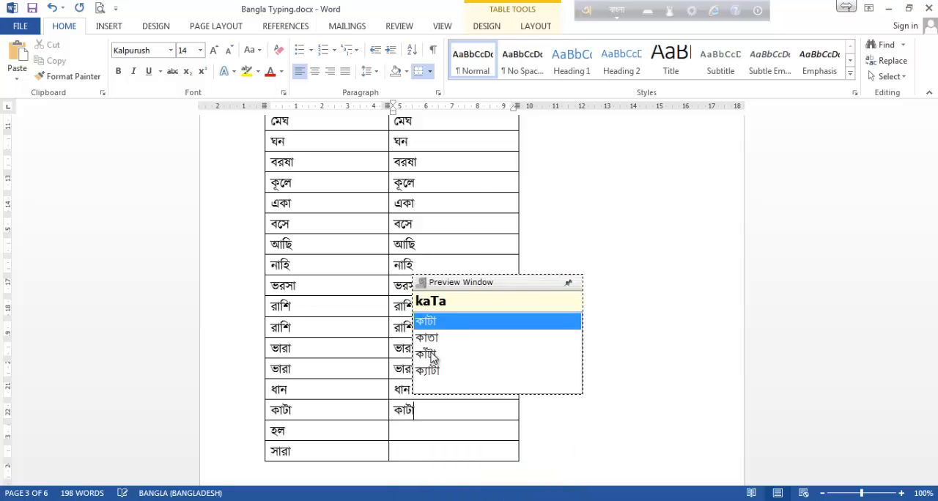
pyautogui.press('Down')
# Enter হল as holo and সারা as sara in their second-column cells.
pyautogui.write('holo')
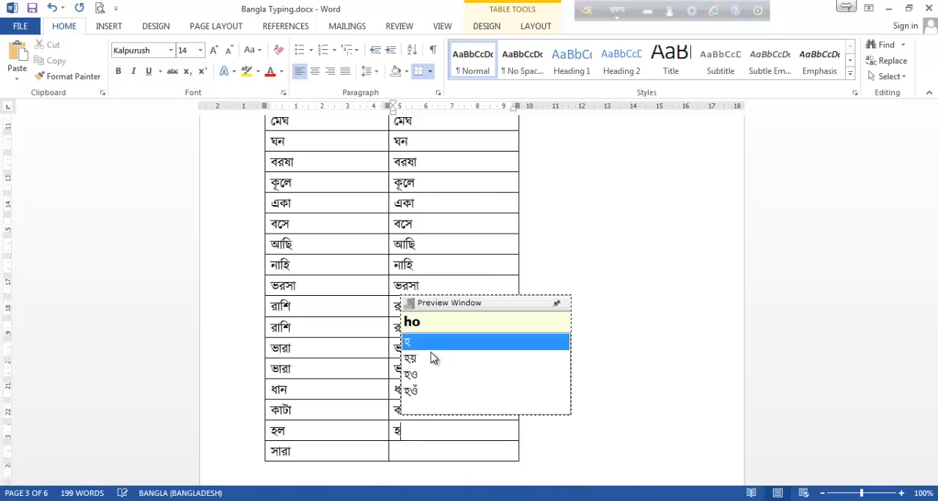
pyautogui.press('Down')
pyautogui.write('sara')
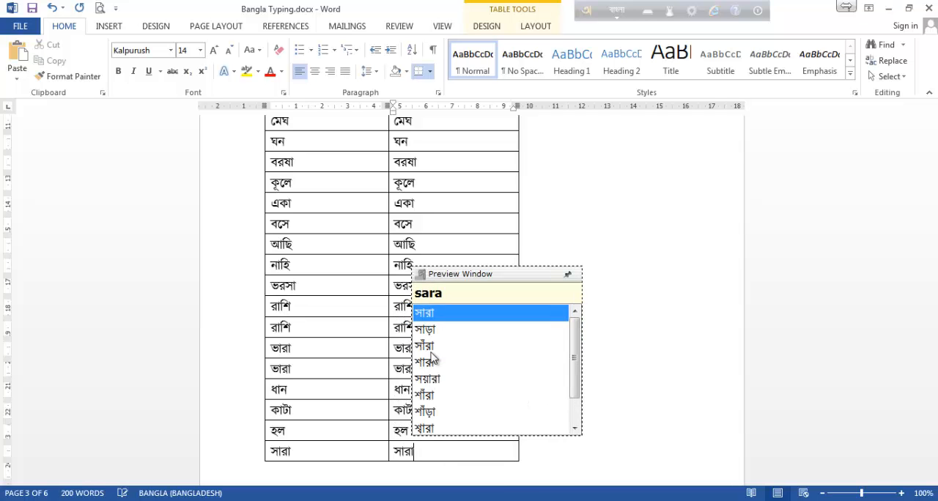
# Enter ভরা as vora in its second-column cell on page 4.
pyautogui.scroll(-6, 433, 357)
pyautogui.click(422, 269)
pyautogui.write('vora')
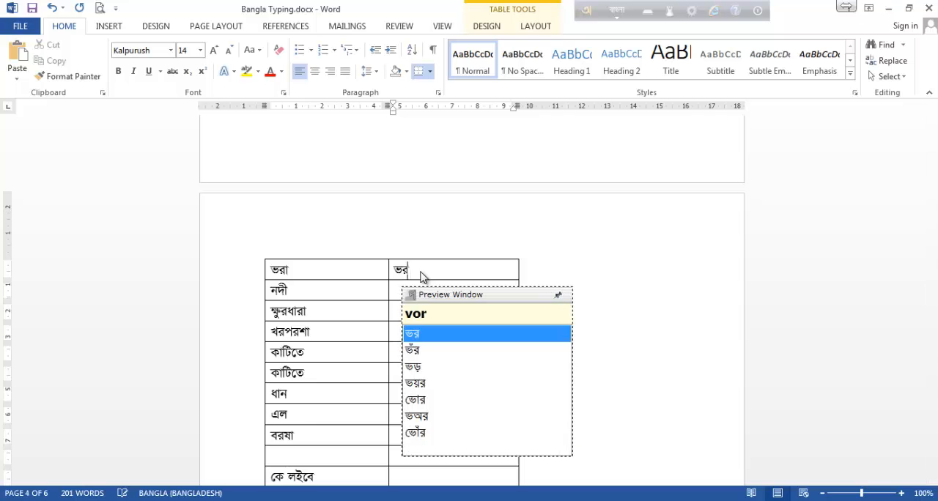
pyautogui.press('Down')
# Enter নদী as nodI in its second-column cell, using a capital I for ঈ-কার.
pyautogui.write('no')
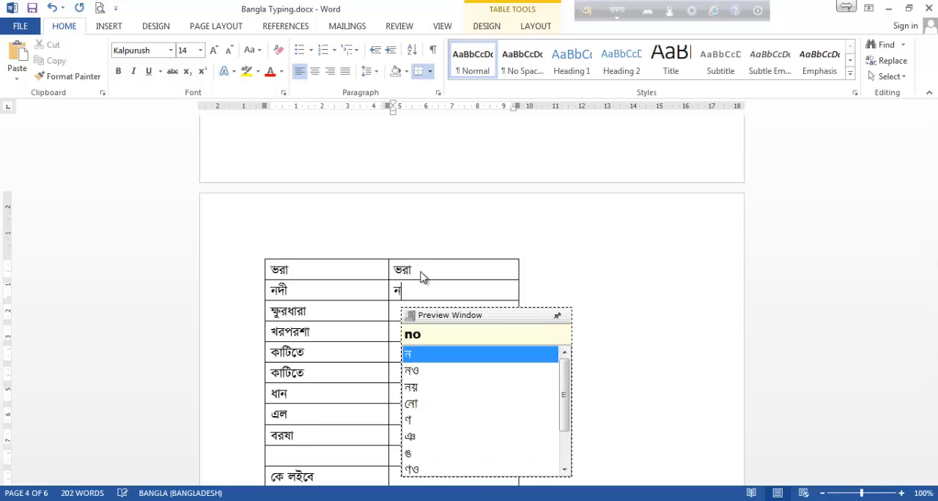
pyautogui.write('d')
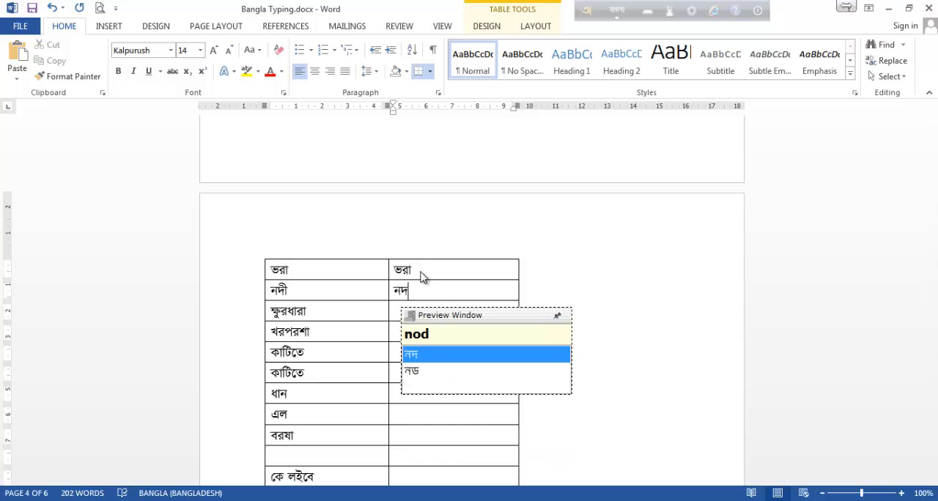
pyautogui.write('E')
pyautogui.press('BackSpace')
pyautogui.write('I')
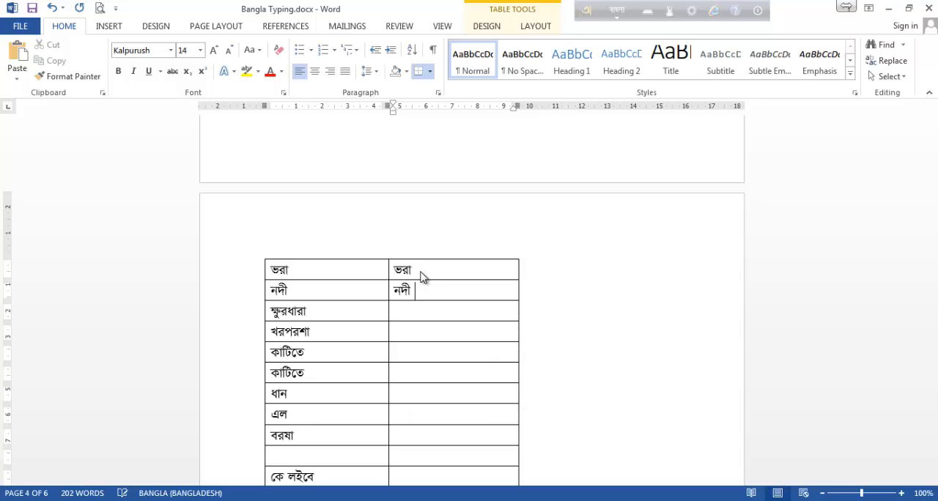
pyautogui.press('Down')
# Check the letter spellings in the Avro Phonetic layout viewer, close it and return to the empty cell beside ক্ষুরধারা.
pyautogui.click(611, 8)
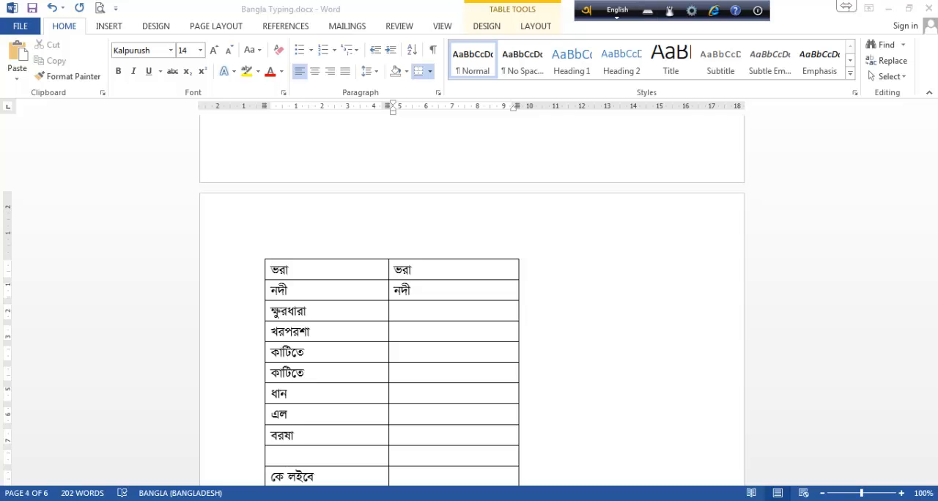
pyautogui.click(359, 500)
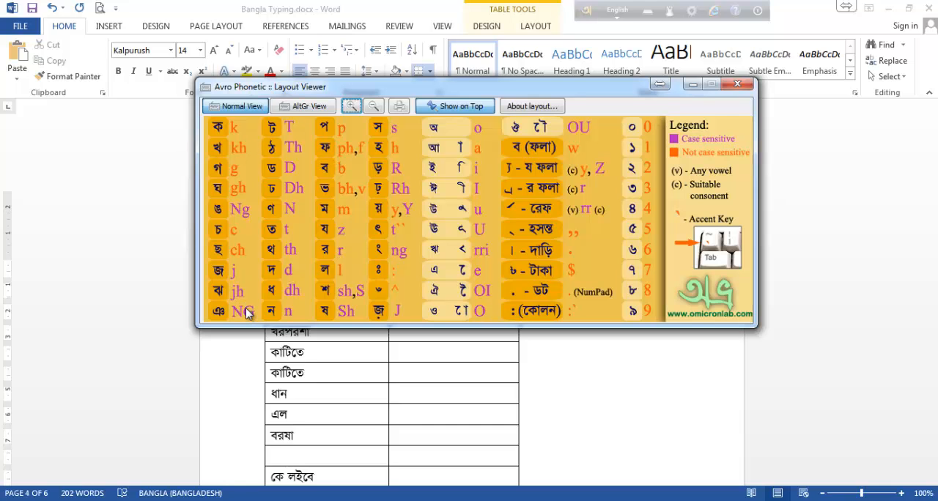
pyautogui.click(735, 86)
pyautogui.click(517, 310)
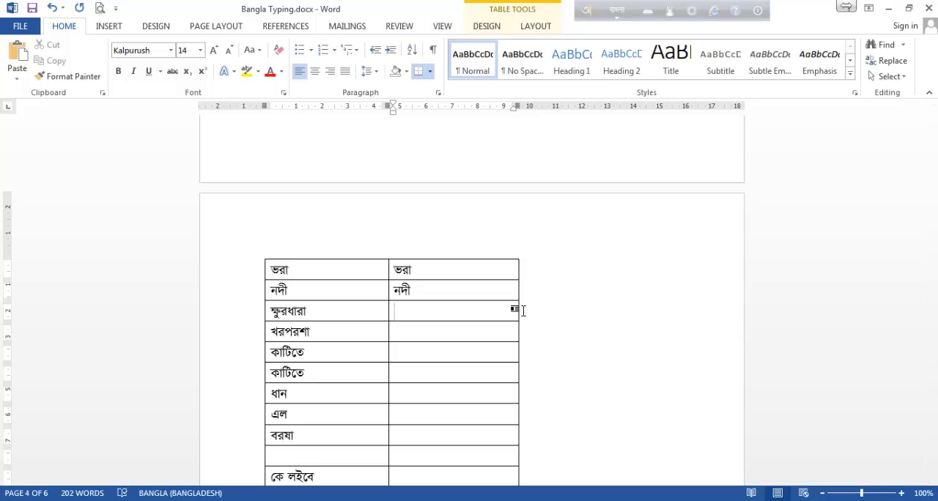
pyautogui.write('khu')
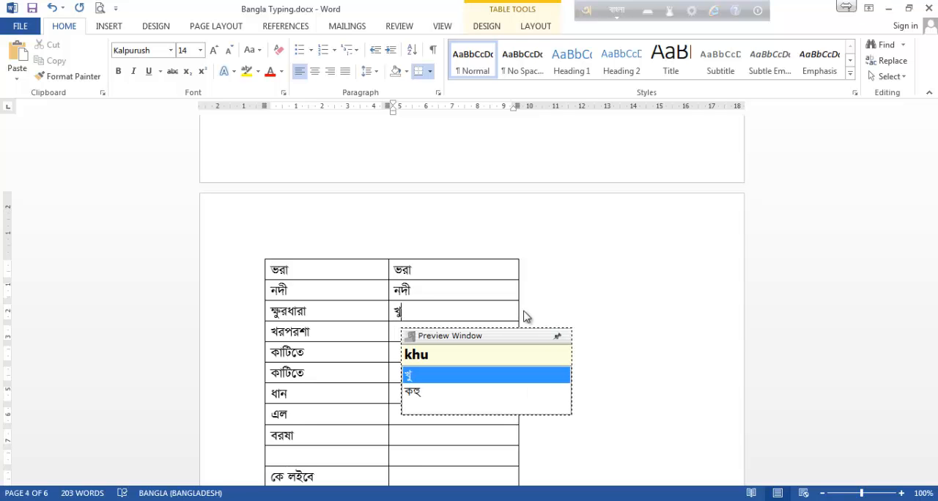
pyautogui.write('r')
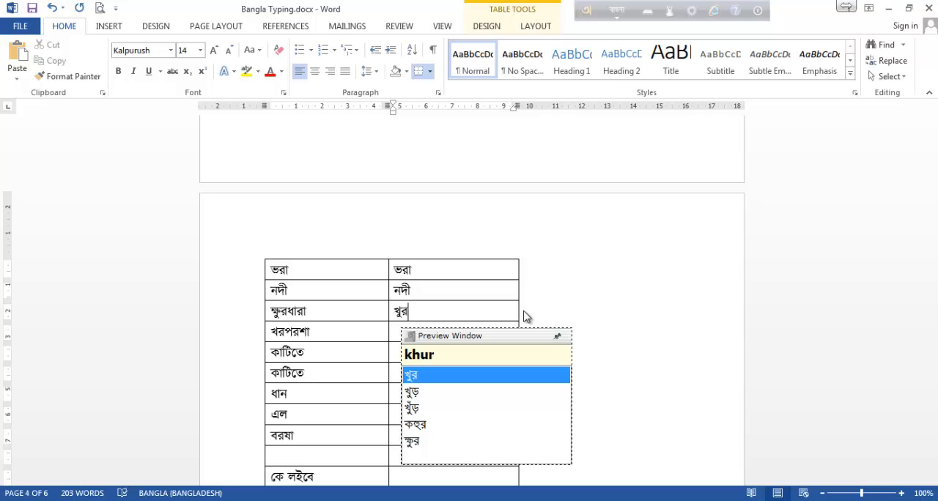
pyautogui.press('BackSpace')
pyautogui.press('BackSpace')
pyautogui.press('BackSpace')
pyautogui.press('BackSpace')
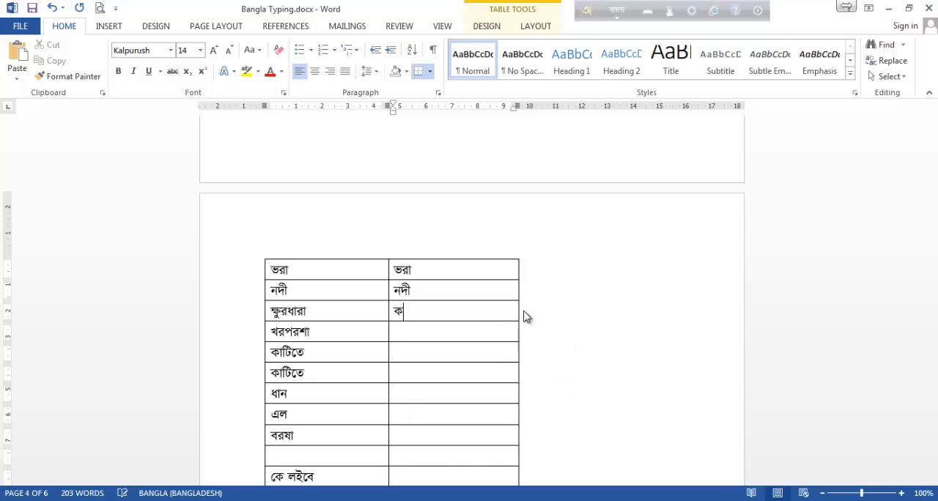
# Enter ক্ষুরধারা as kkhurdhara in its second-column cell, spelling ক্ষ as kkh.
pyautogui.write('k')
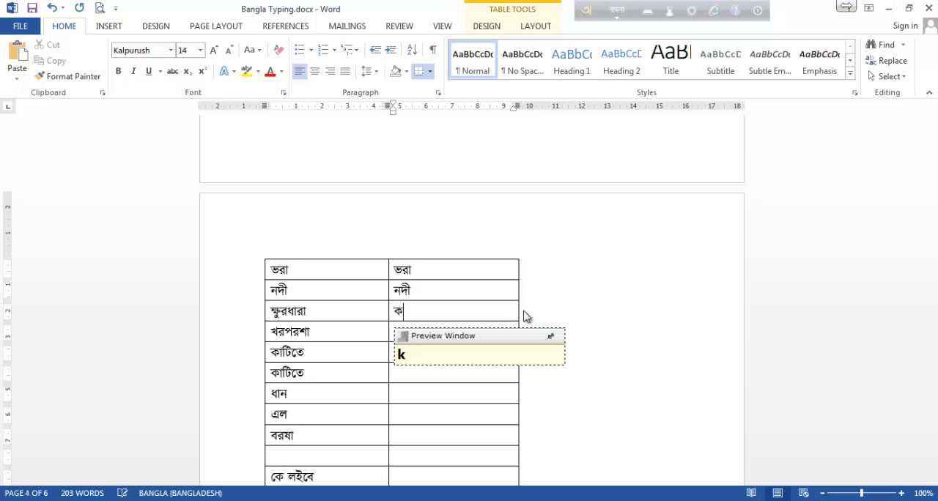
pyautogui.write('khu')
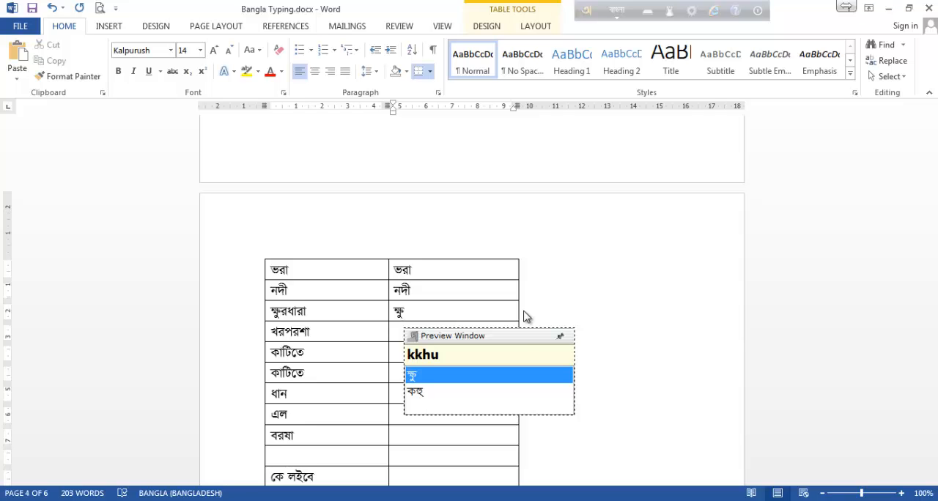
pyautogui.write('r')
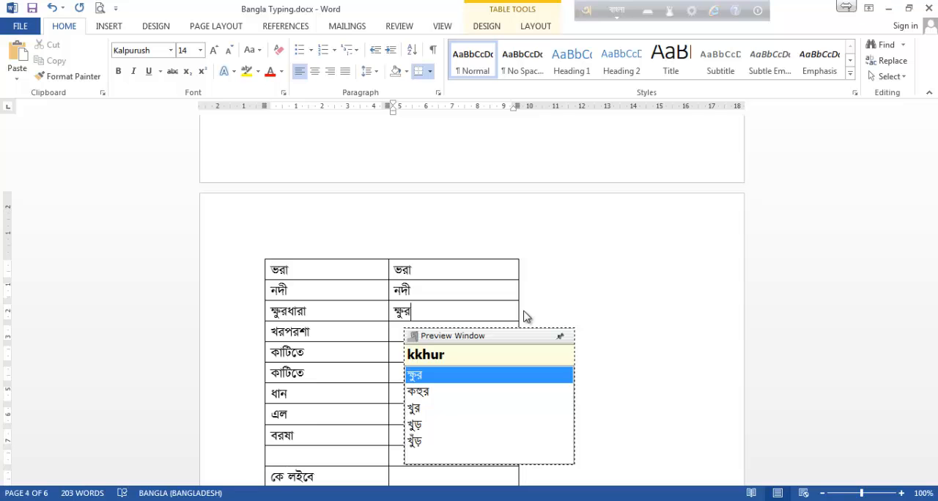
pyautogui.write('dhara')
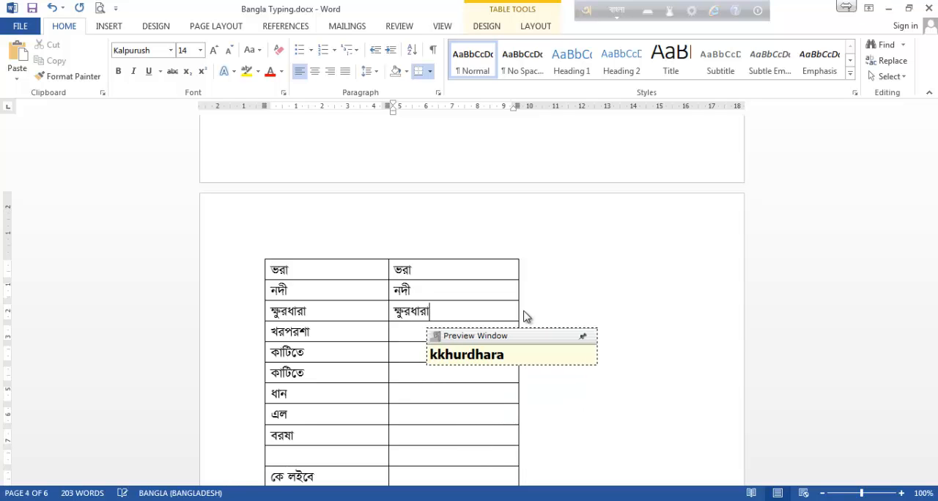
pyautogui.press('Down')
# Enter খরপরশা as khorporsha in its second-column cell.
pyautogui.write('khor')
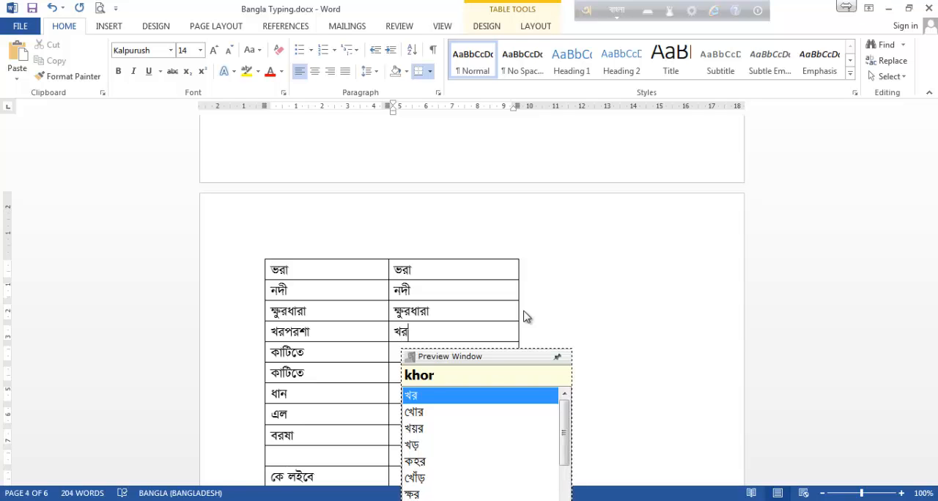
pyautogui.write('por')
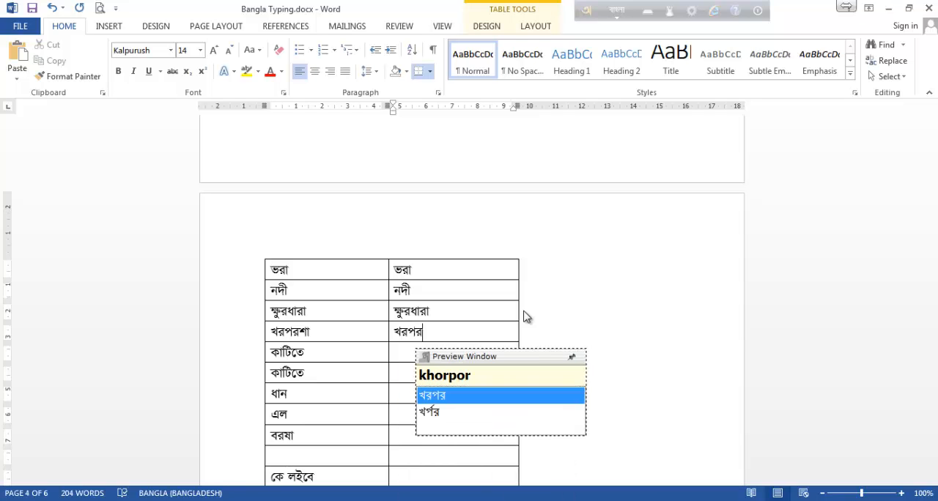
pyautogui.write('sha')
pyautogui.press('Down')
# Enter কাটিতে as kaTite in the first কাটিতে row's second-column cell, keeping only one copy of the word there.
pyautogui.write('kaTite ka')
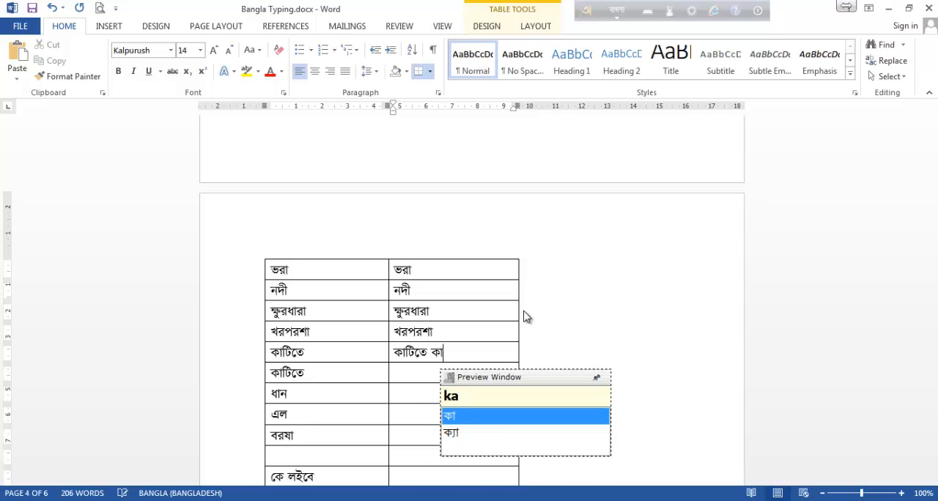
pyautogui.write('Tif')
pyautogui.press('BackSpace')
pyautogui.write('te')
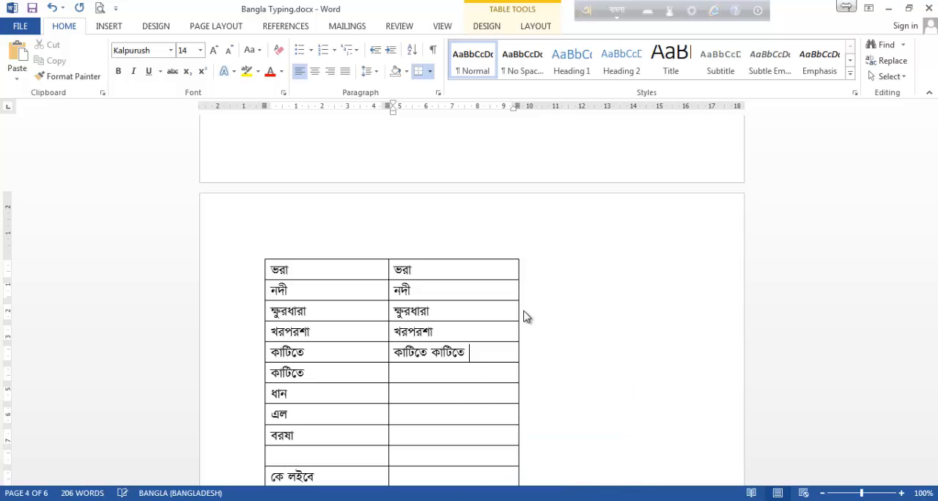
pyautogui.press('BackSpace')
pyautogui.press('BackSpace')
pyautogui.press('BackSpace')
pyautogui.press('BackSpace')
pyautogui.press('BackSpace')
pyautogui.press('BackSpace')
pyautogui.press('BackSpace')
pyautogui.press('BackSpace')
pyautogui.press('Down')
# Enter কাটিতে as kaTite in the second কাটিতে row's second-column cell.
pyautogui.write('kaTif')
pyautogui.press('BackSpace')
pyautogui.write('te')
pyautogui.press('Down')
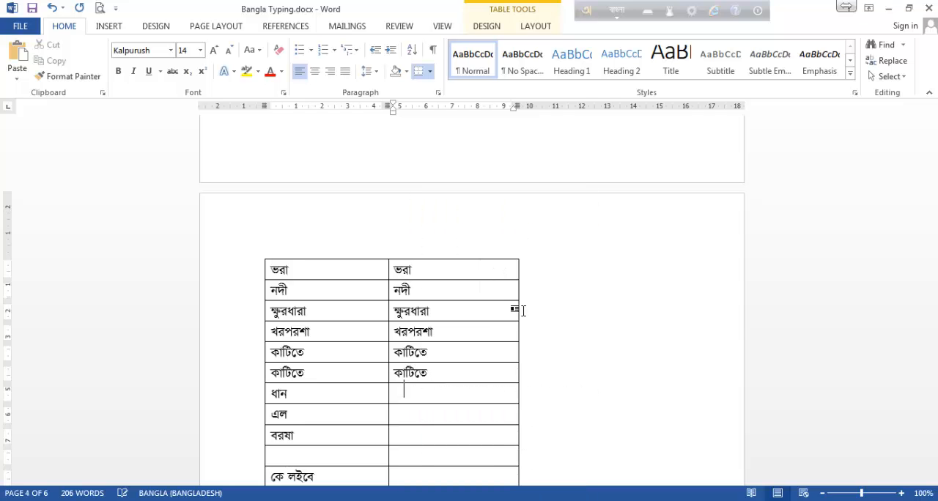
# Enter ধান as dhan and এল as elo in their second-column cells.
pyautogui.write('dhja')
pyautogui.press('BackSpace')
pyautogui.press('BackSpace')
pyautogui.write('an')
pyautogui.press('Down')
pyautogui.write('elo')
pyautogui.press('Down')
# Enter বরষা in its second-column cell, spelling ষ with a capital S.
pyautogui.write('boro')
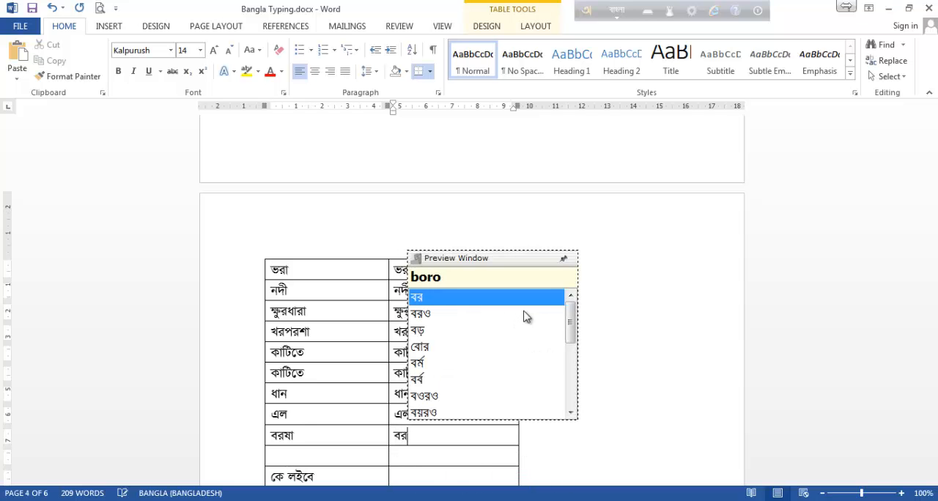
pyautogui.write('SHa')
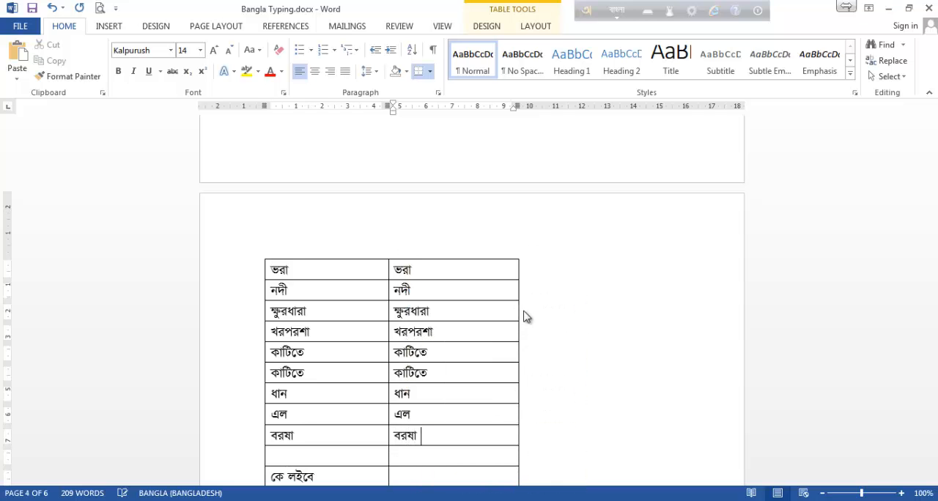
# Enter কে লইবে as ke loibe in its second-column cell.
pyautogui.scroll(-3, 498, 274)
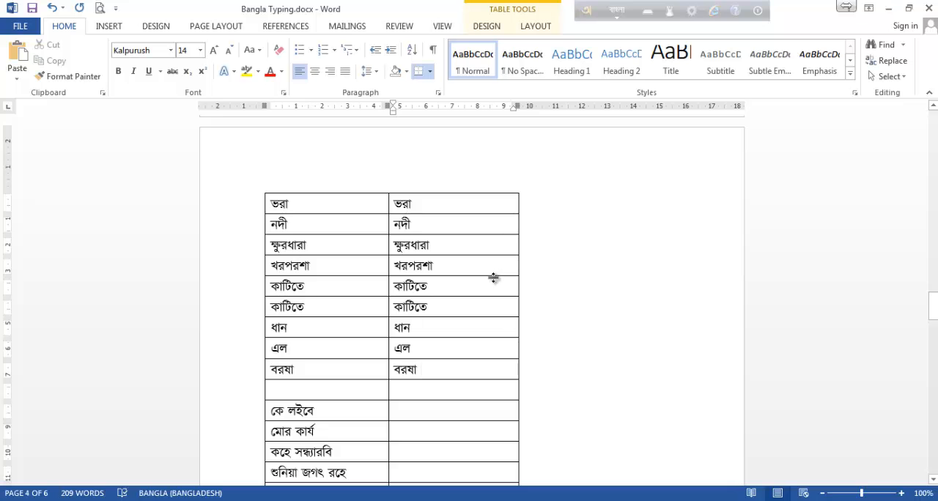
pyautogui.scroll(8, 494, 278)
pyautogui.scroll(-4, 496, 288)
pyautogui.scroll(-10, 495, 288)
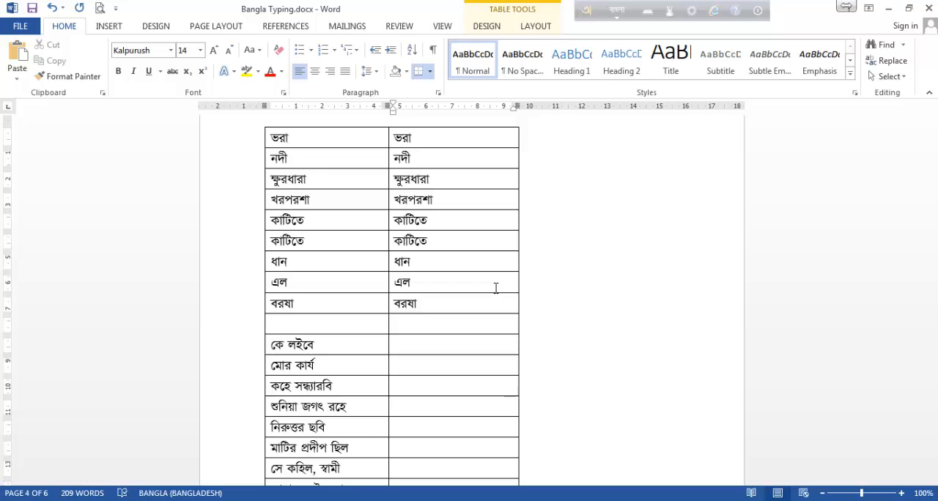
pyautogui.scroll(-3, 496, 288)
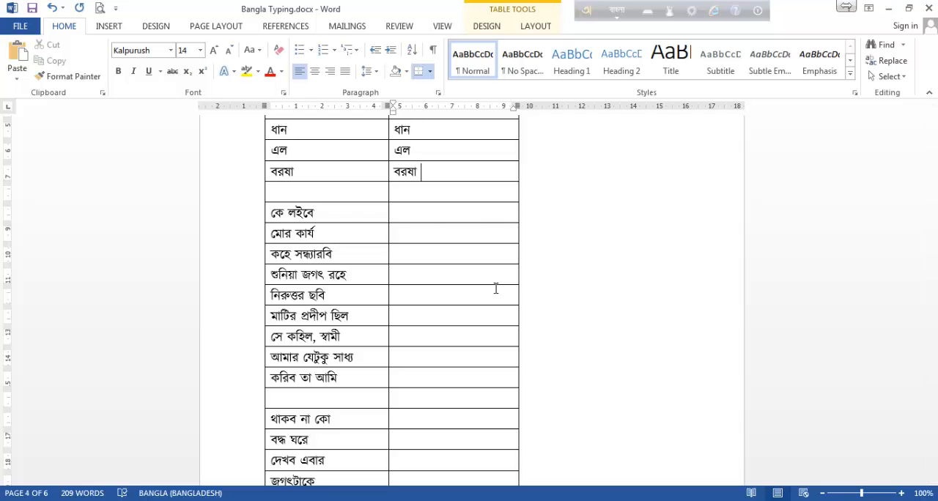
pyautogui.click(478, 217)
pyautogui.write('ke loi')
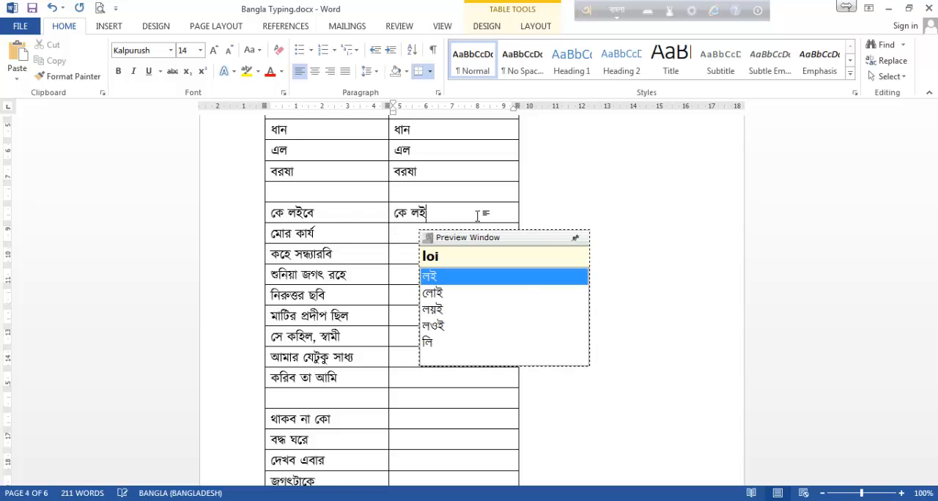
pyautogui.write('be')
pyautogui.press('Down')
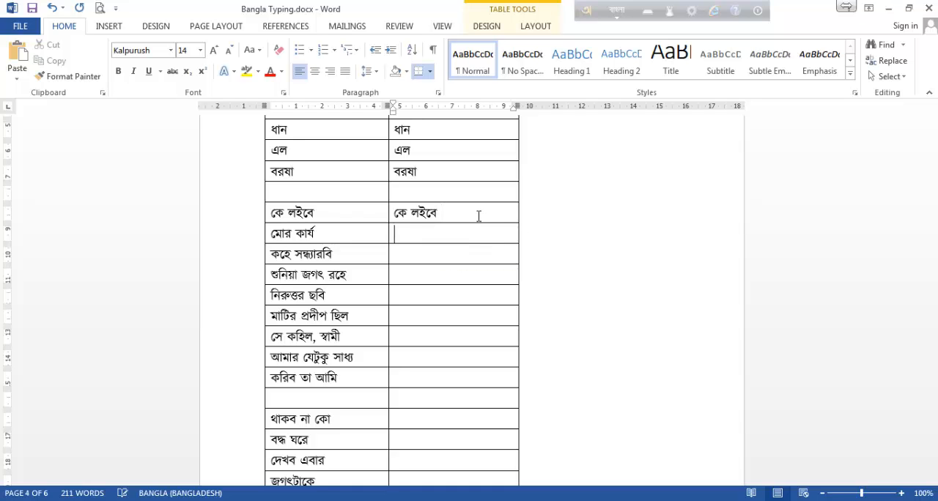
# Enter মোর as mOr with a capital O in the second-column cell beside মোর কার্য.
pyautogui.write('mo')
pyautogui.press('BackSpace')
pyautogui.write('Or karr')
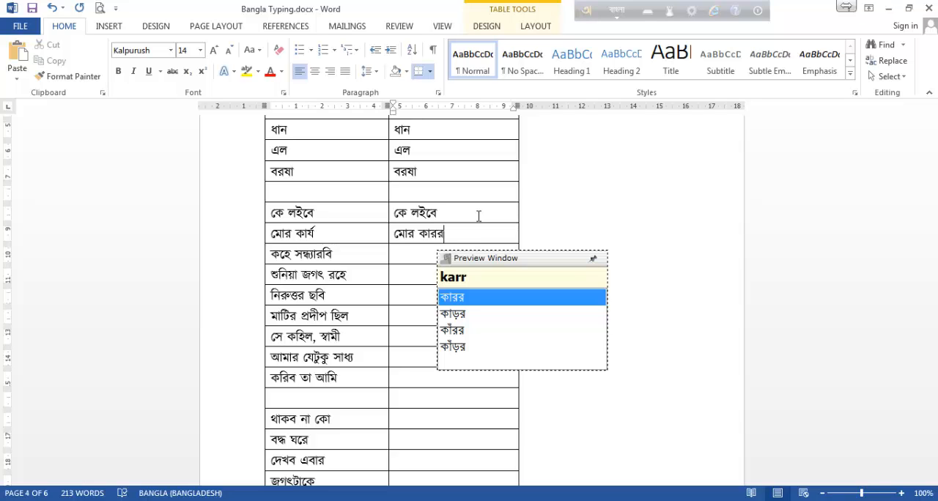
# Try spelling কার্য after মোর as karr and as karz, and open the Avro Phonetic layout viewer to check the রেফ spelling.
pyautogui.press('BackSpace')
pyautogui.press('BackSpace')
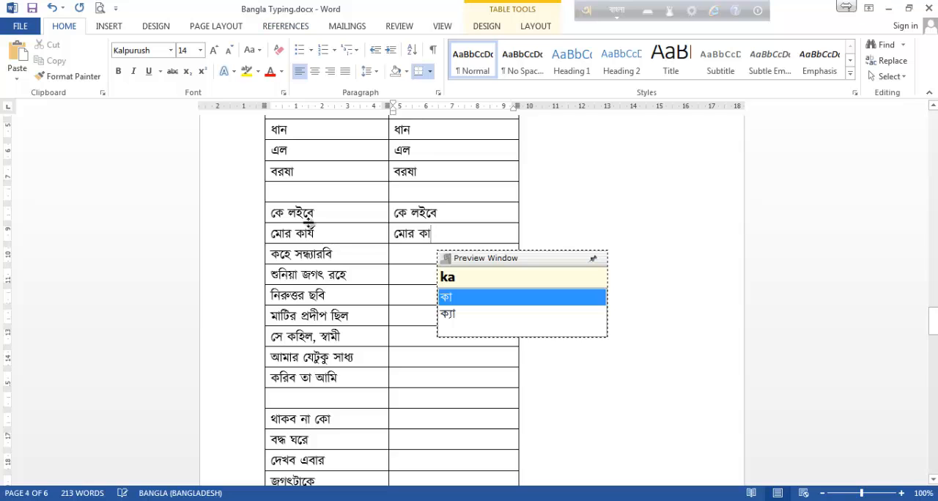
pyautogui.write('rz')
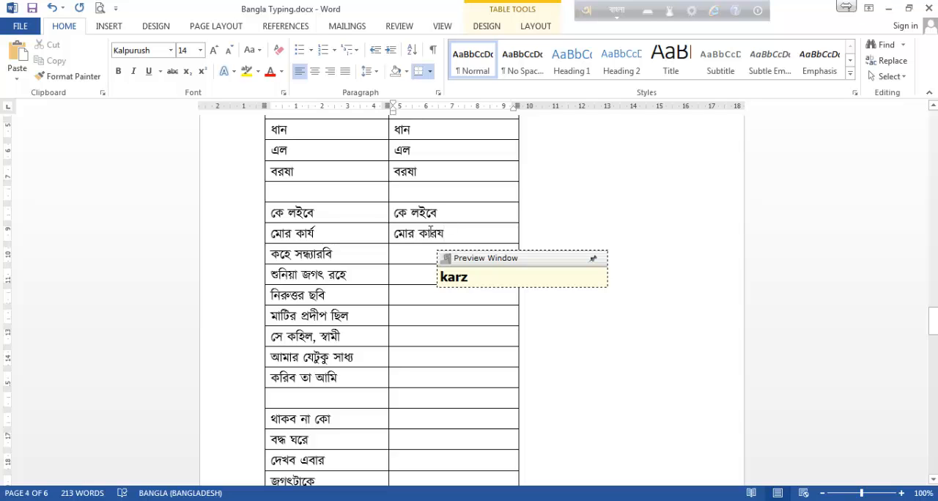
pyautogui.click(652, 16)
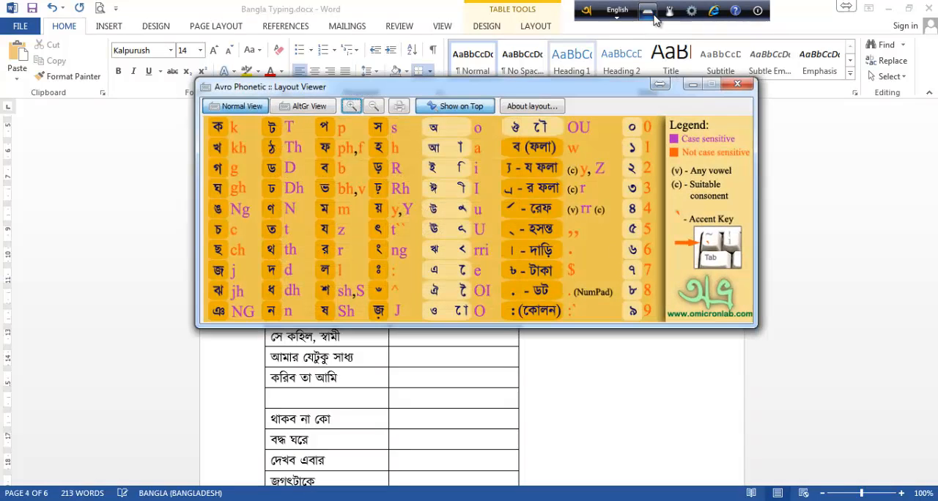
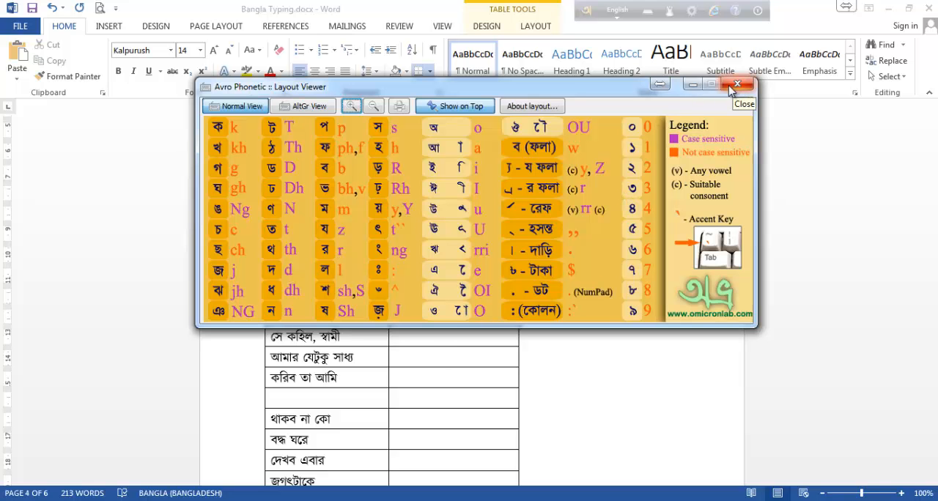
# Close the layout viewer and replace the misspelled word after মোর with কার্য, spelled karrz.
pyautogui.click(737, 86)
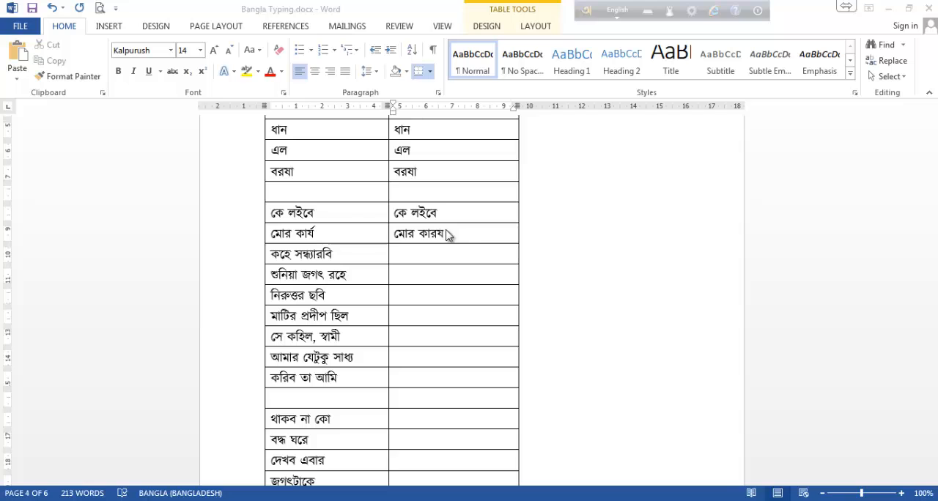
pyautogui.click(449, 233)
pyautogui.press('BackSpace')
pyautogui.press('BackSpace')
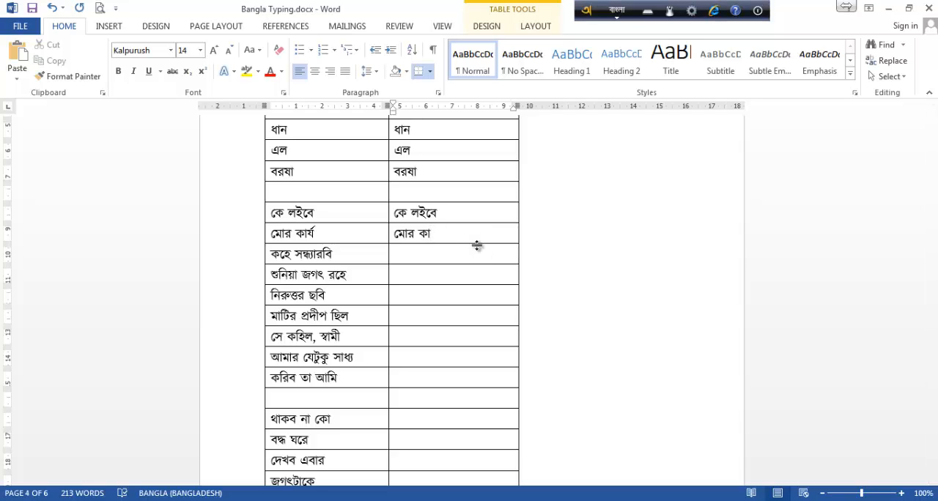
pyautogui.write('rr')
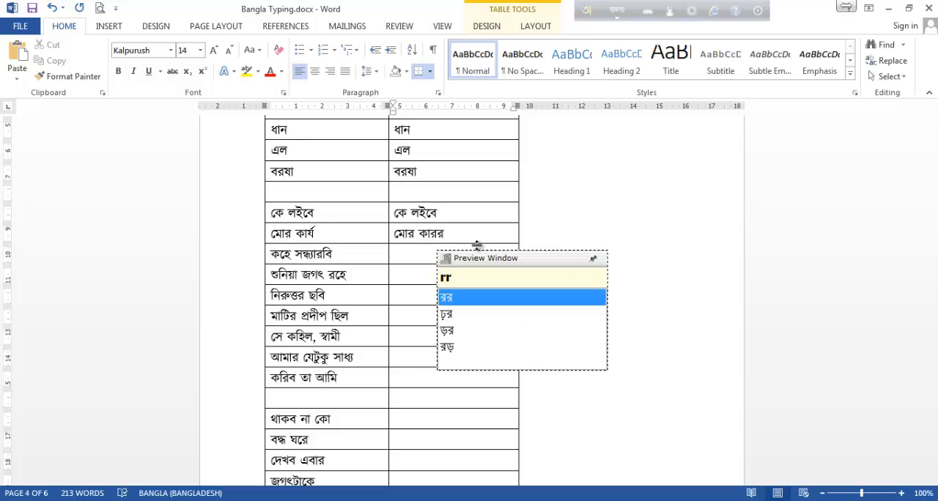
pyautogui.press('BackSpace')
pyautogui.press('BackSpace')
pyautogui.press('BackSpace')
pyautogui.press('BackSpace')
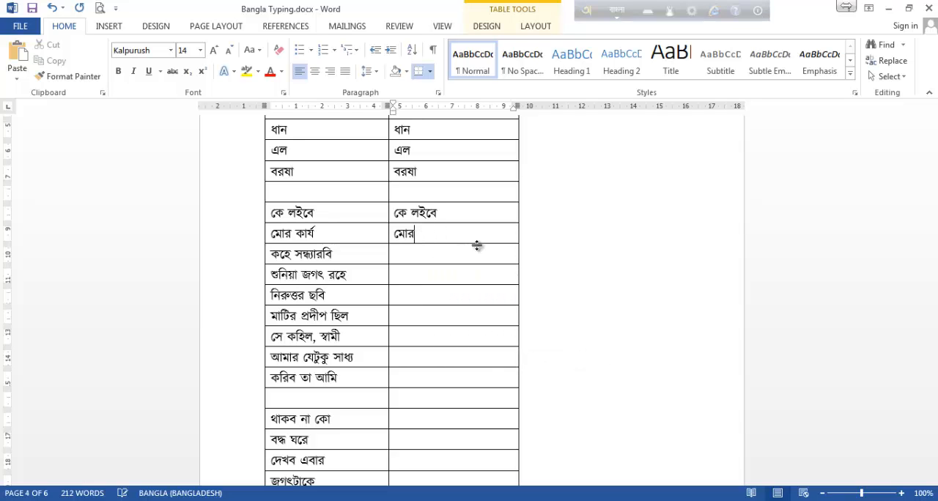
pyautogui.write('k')
pyautogui.write('rr')
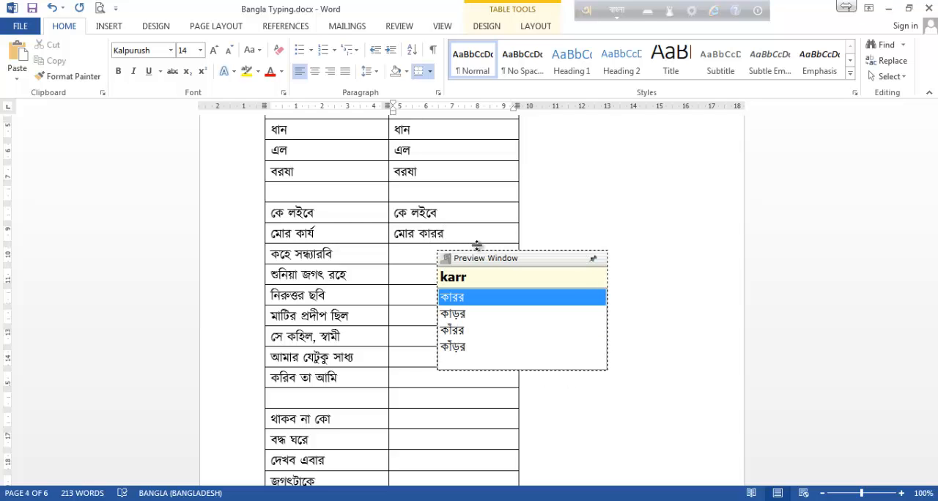
pyautogui.write('z')
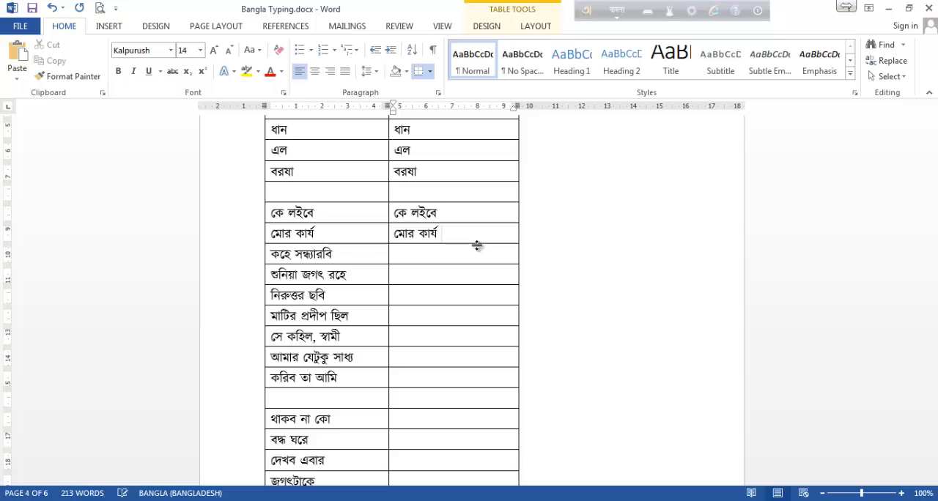
# Enter কহে as kohe in the second-column cell beside কহে সন্ধ্যারবি and try the second word as sondharobi.
pyautogui.press('Down')
pyautogui.write('kohe')
pyautogui.write('son')
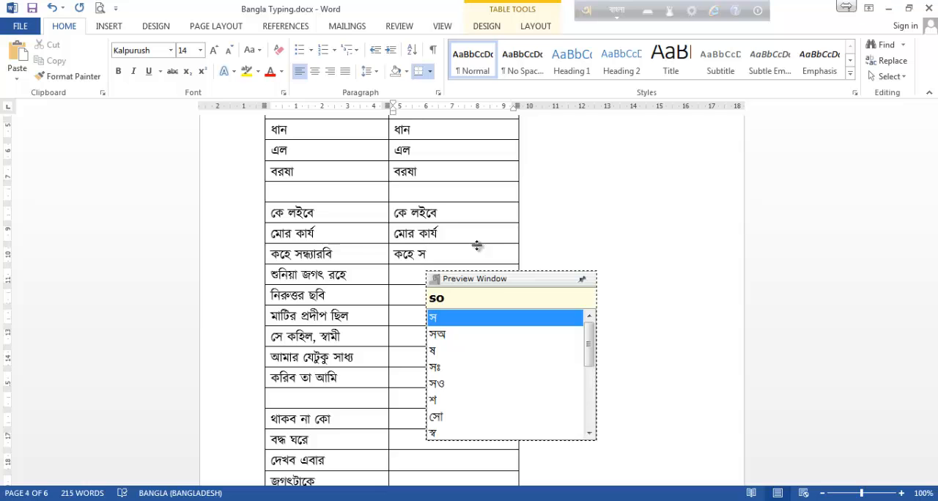
pyautogui.write('dha')
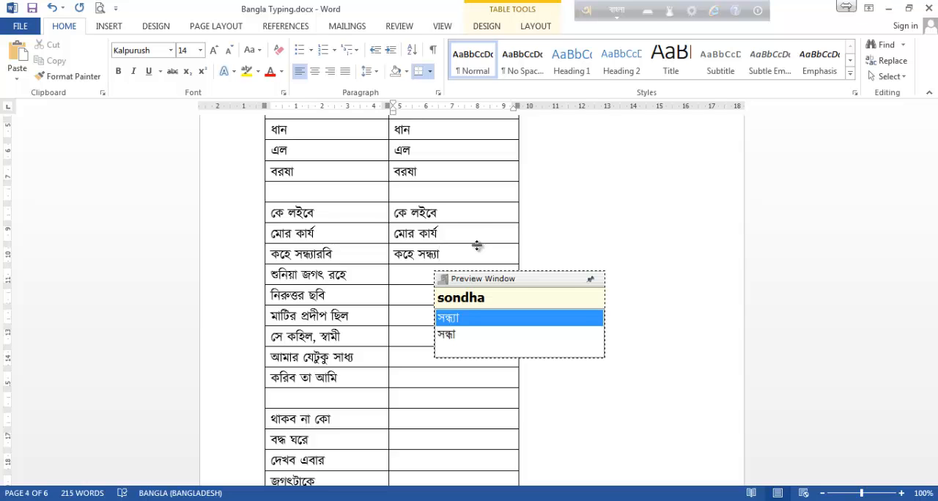
pyautogui.write('ro')
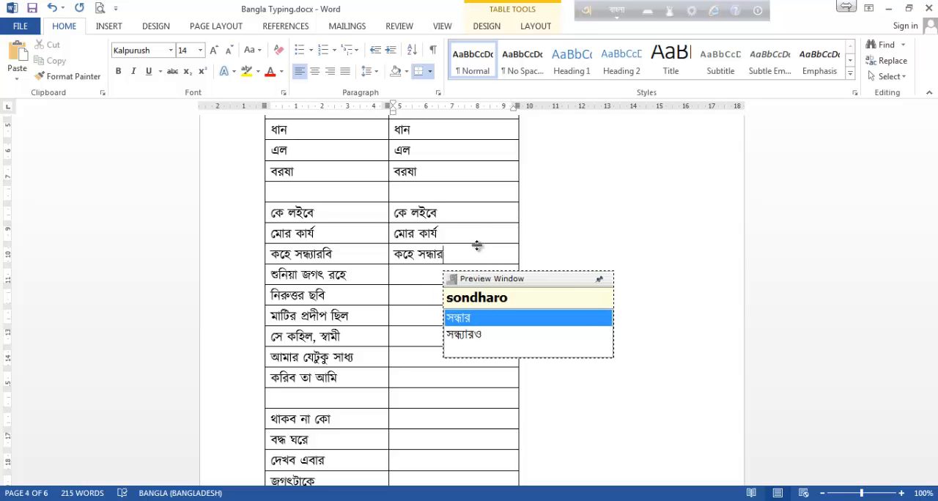
pyautogui.write('bi')
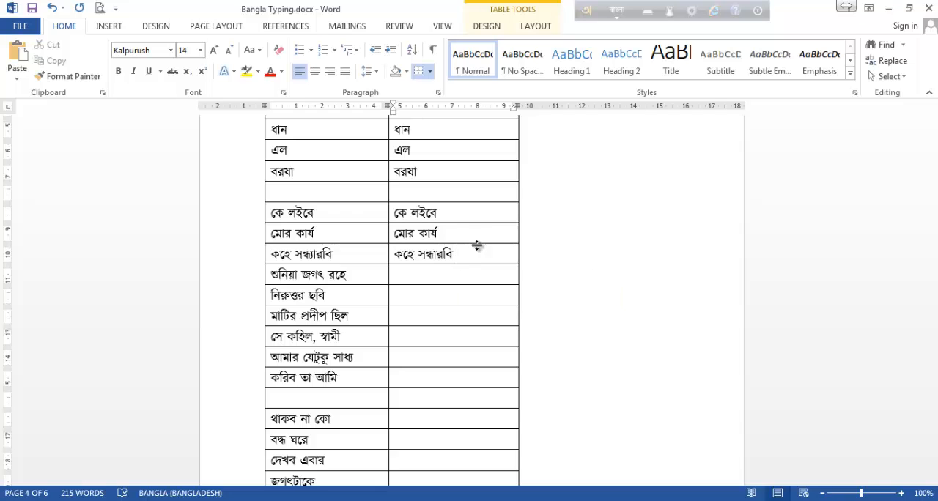
# Erase the misspelled word after কহে, try its beginning as sondha, and check the য ফলা spelling in the Avro Phonetic layout viewer.
pyautogui.press('BackSpace')
pyautogui.press('BackSpace')
pyautogui.press('BackSpace')
pyautogui.press('BackSpace')
pyautogui.press('BackSpace')
pyautogui.press('BackSpace')
pyautogui.press('BackSpace')
pyautogui.press('BackSpace')
pyautogui.press('BackSpace')
pyautogui.write('sond')
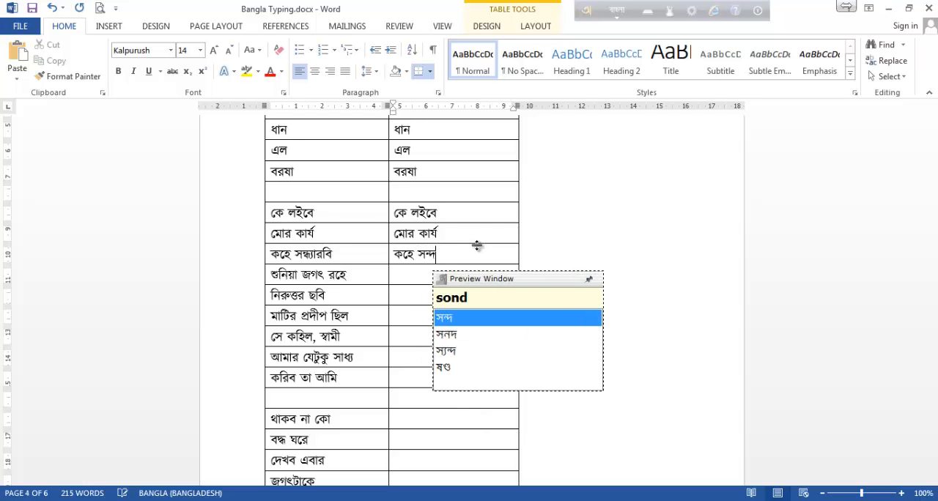
pyautogui.write('ha')
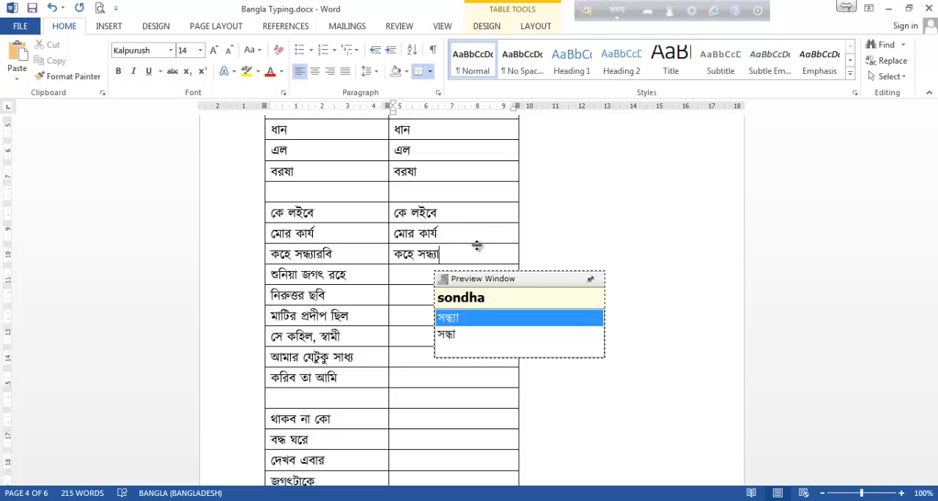
pyautogui.click(649, 10)
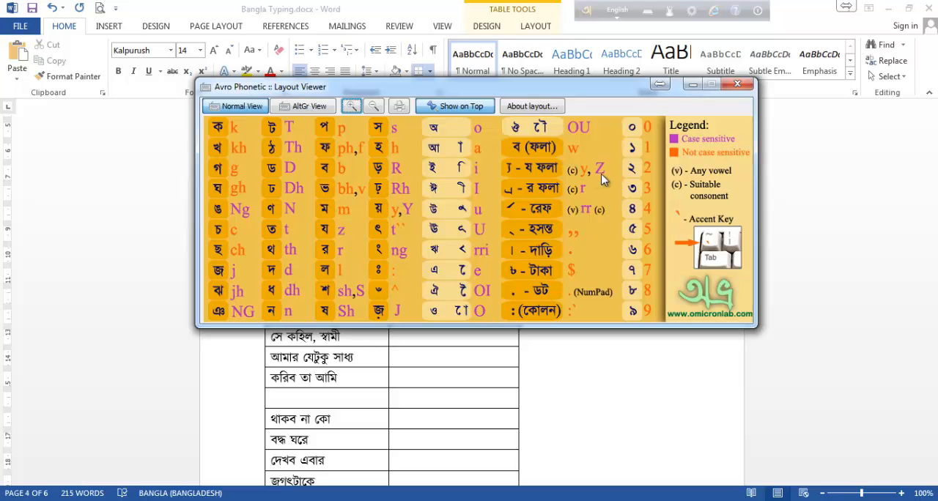
pyautogui.click(737, 85)
pyautogui.click(438, 259)
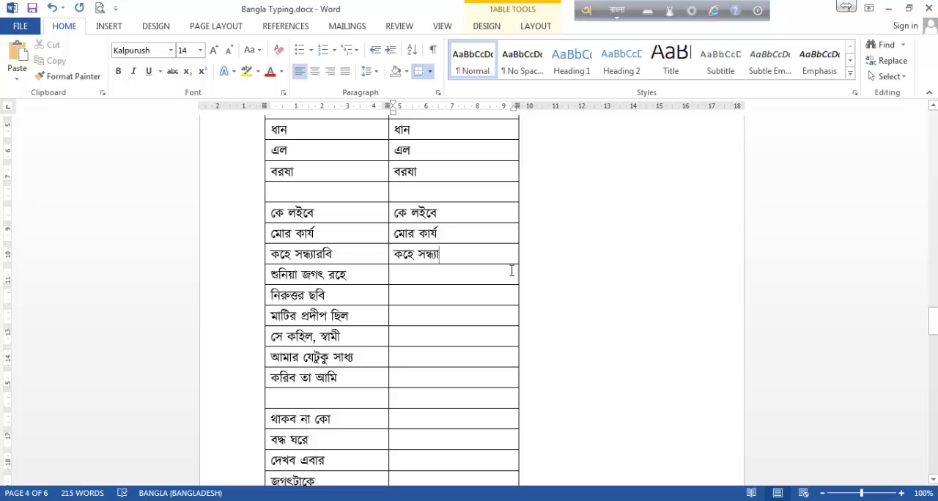
# Replace the partial word after কহে with সন্ধ্যারবি, spelled sondhZarobi with a capital Z.
pyautogui.press('BackSpace')
pyautogui.press('BackSpace')
pyautogui.press('BackSpace')
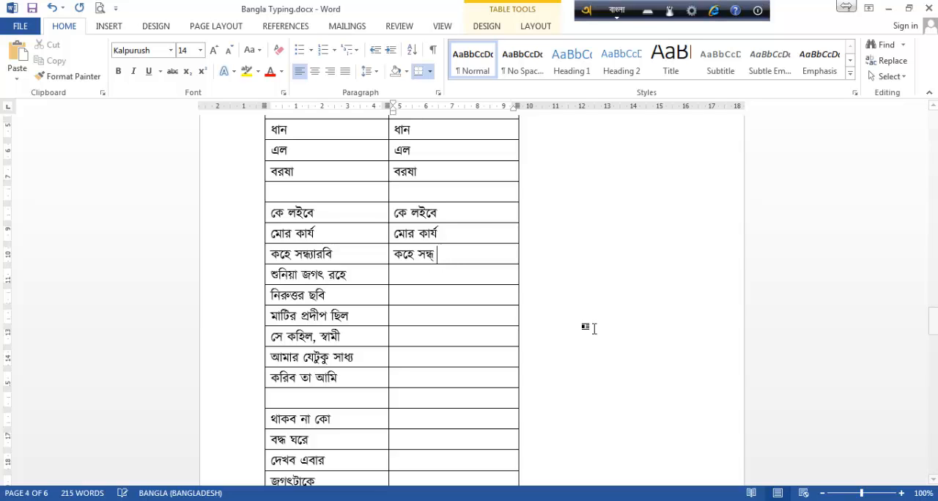
pyautogui.press('BackSpace')
pyautogui.press('BackSpace')
pyautogui.press('BackSpace')
pyautogui.press('BackSpace')
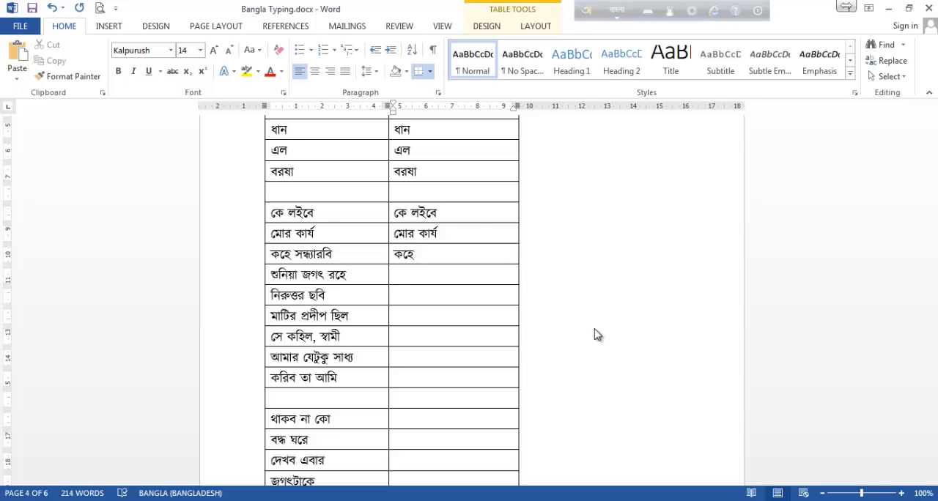
pyautogui.write('son')
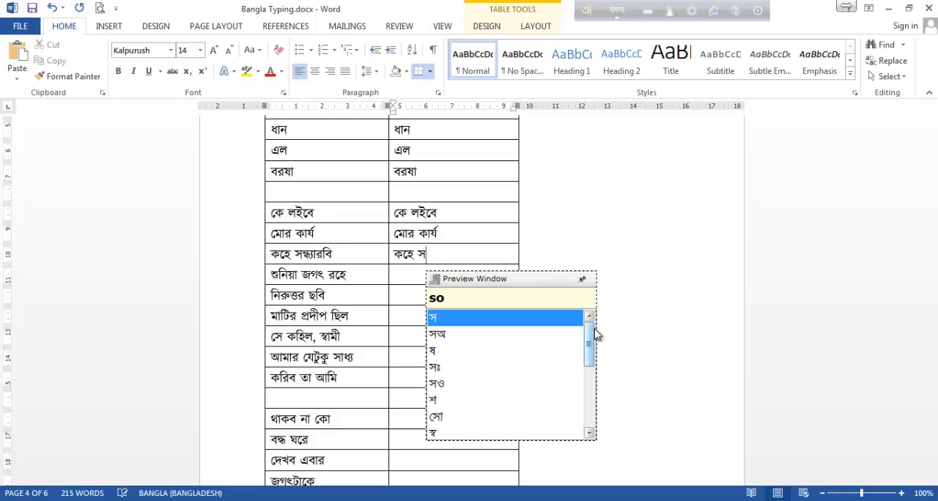
pyautogui.write('dh')
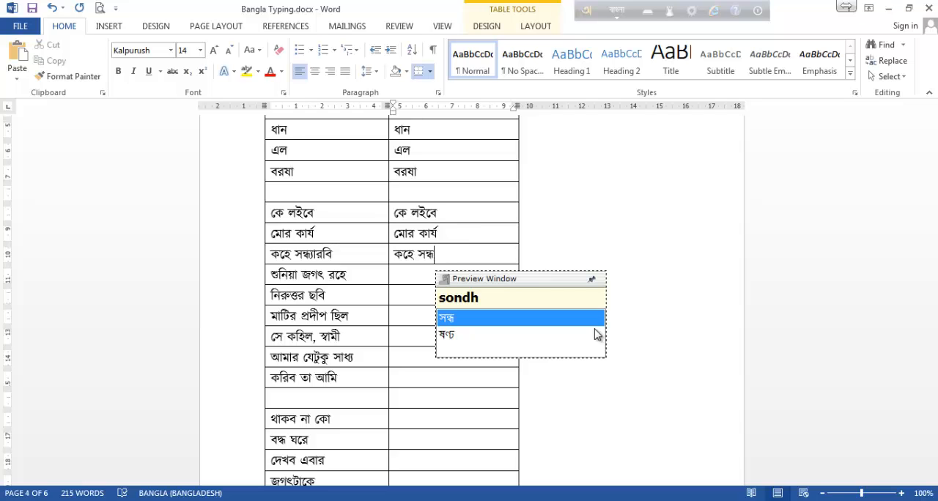
pyautogui.write('Z')
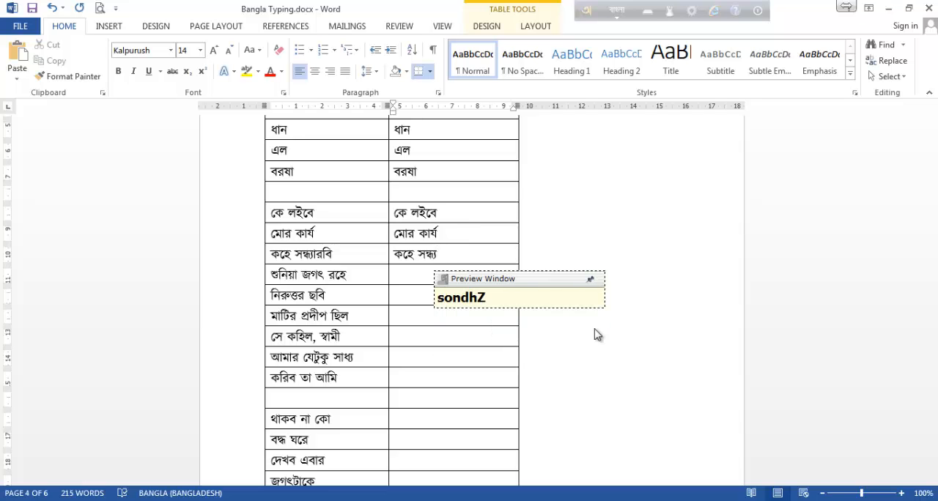
pyautogui.write('arobi')
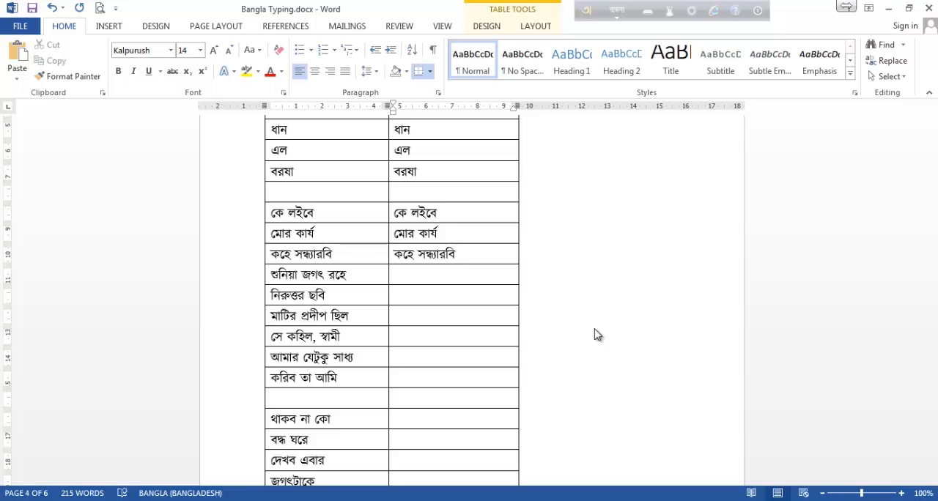
# Enter শুনিয়া as shuniya in the second-column cell beside শুনিয়া জগৎ রহে.
pyautogui.press('Tab')
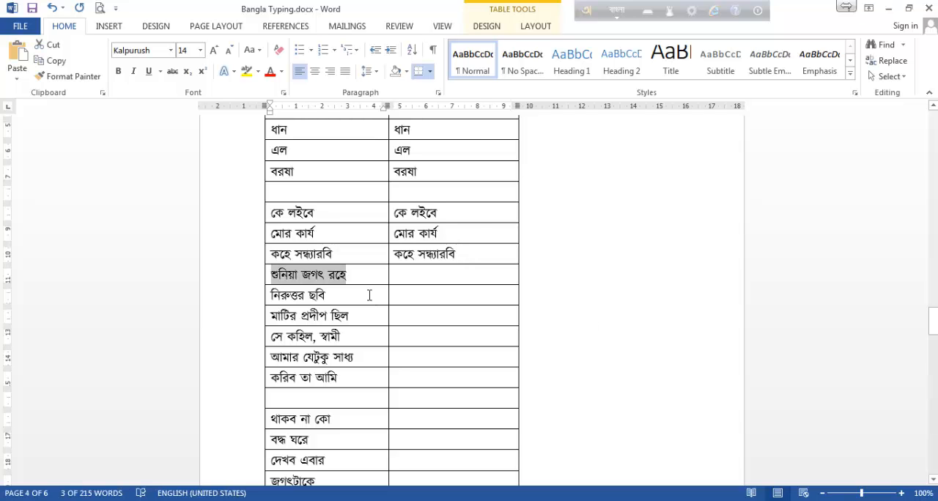
pyautogui.click(424, 273)
pyautogui.write('shuni')
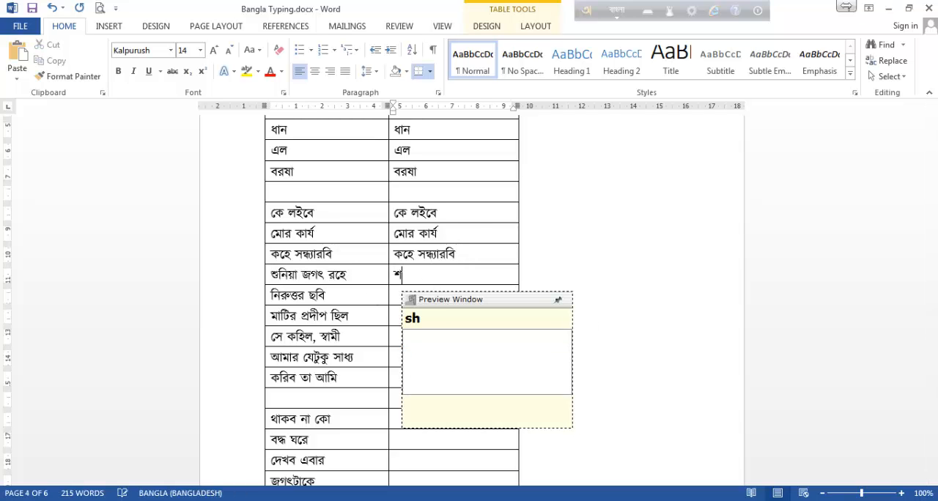
pyautogui.write('ya')
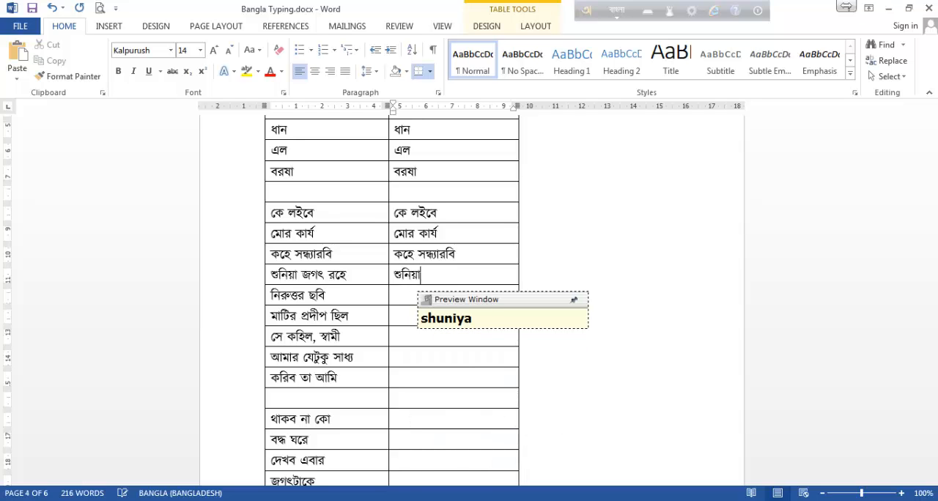
pyautogui.write(' jogo')
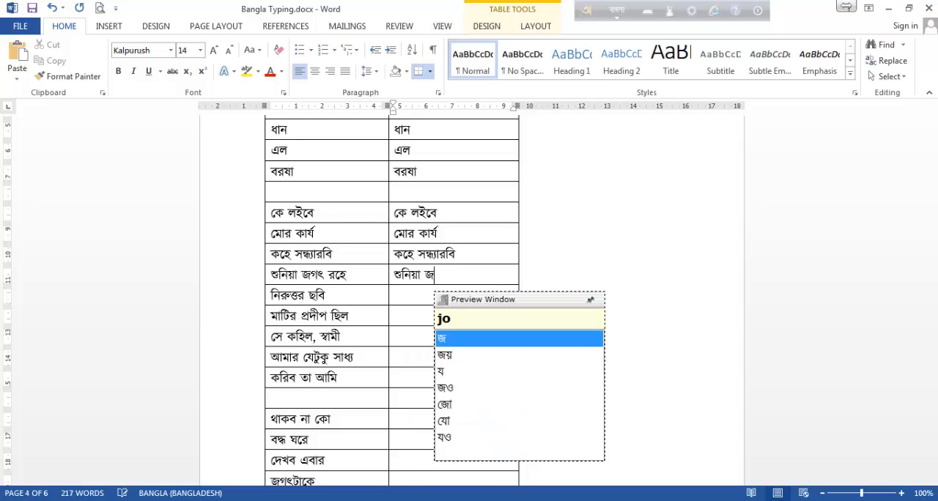
pyautogui.write('t')
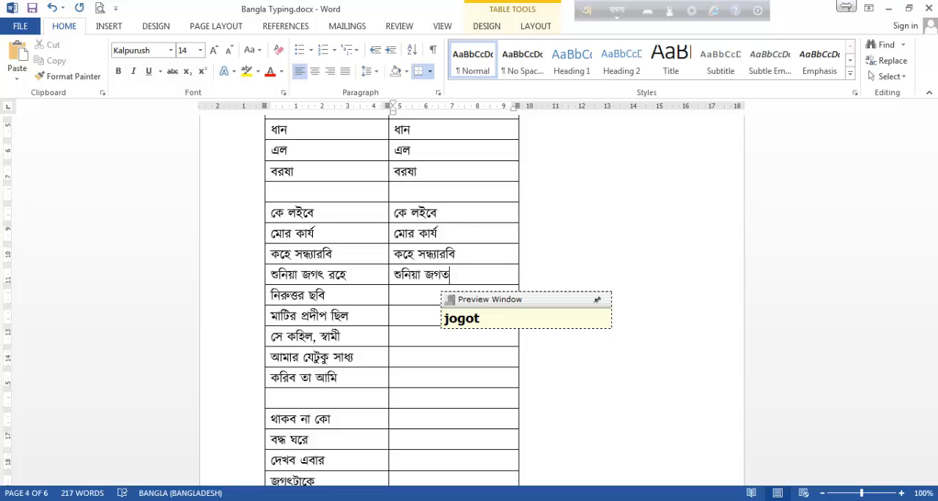
pyautogui.write('t')
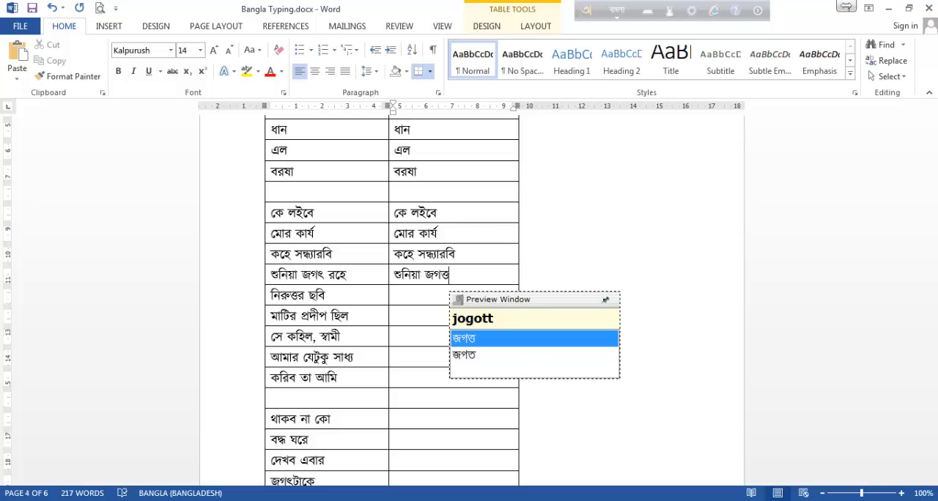
# Try spelling জগৎ after শুনিয়া as jogot and jogott, and check the ৎ spelling in the Avro Phonetic layout viewer.
pyautogui.press('BackSpace')
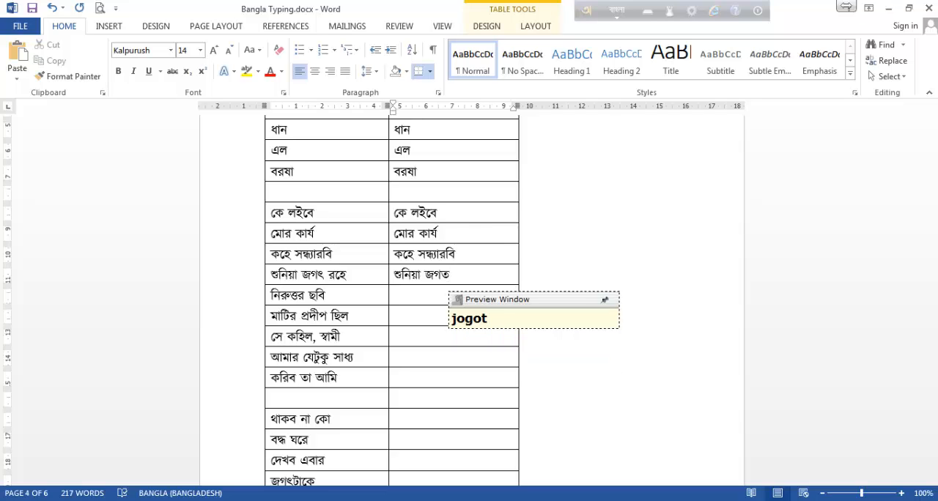
pyautogui.click(646, 12)
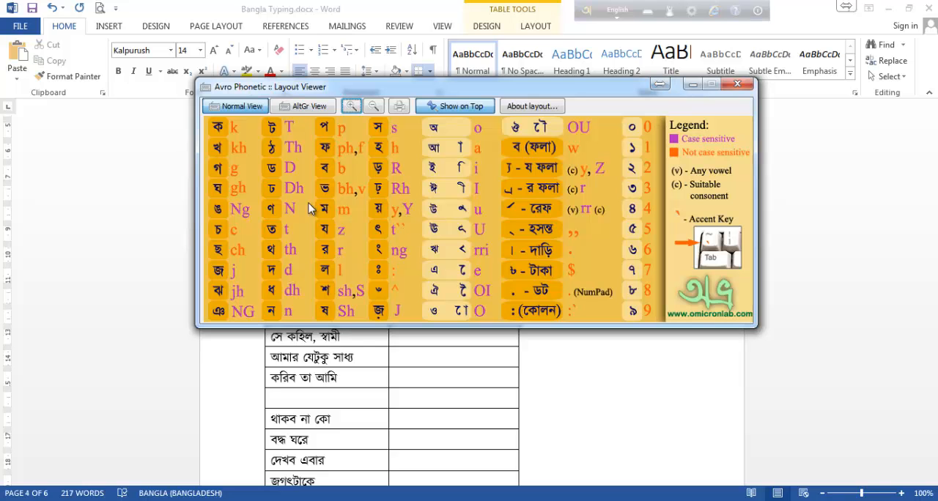
pyautogui.click(744, 84)
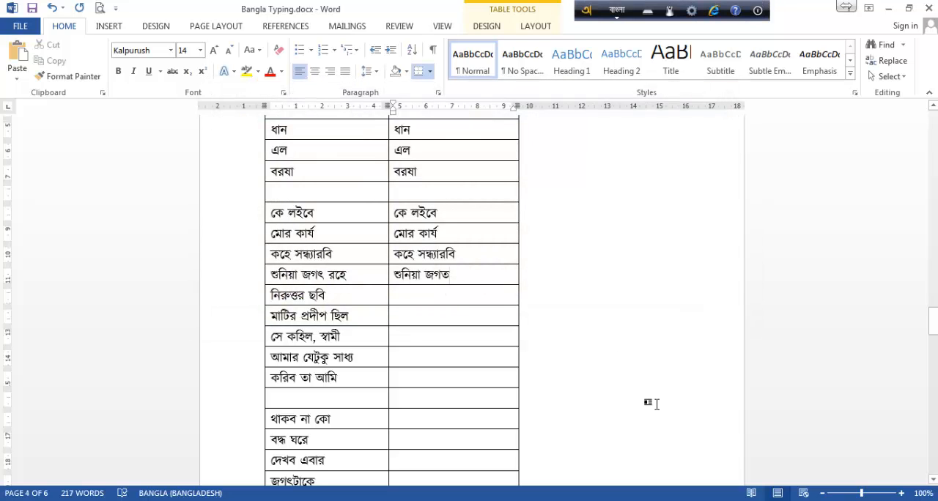
# Replace জগত with জগৎ, spelled jogot`` with two accent characters, and add রহে as rohe.
pyautogui.write('`')
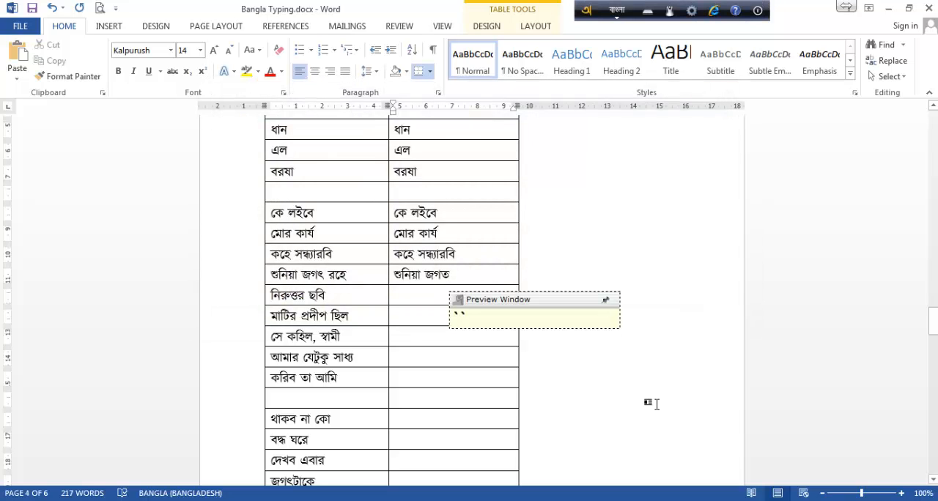
pyautogui.press('BackSpace')
pyautogui.press('BackSpace')
pyautogui.press('BackSpace')
pyautogui.write('jogot``')
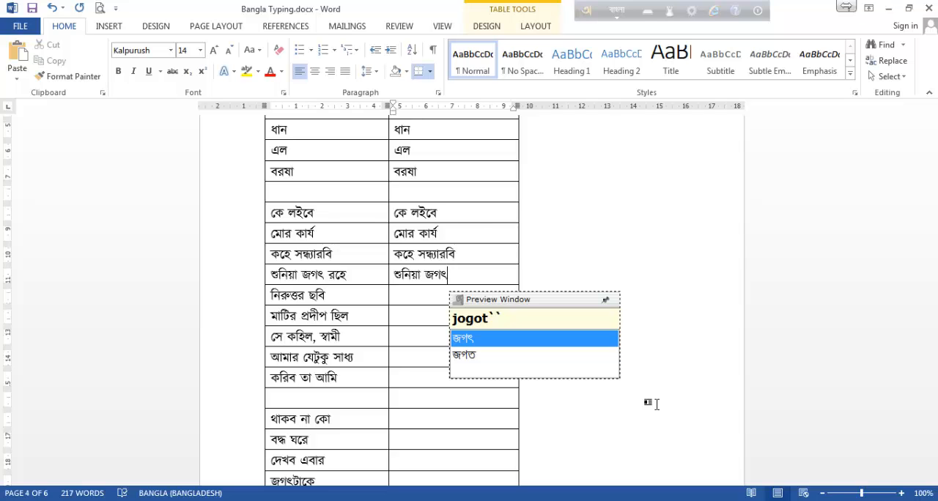
pyautogui.write(' rohe')
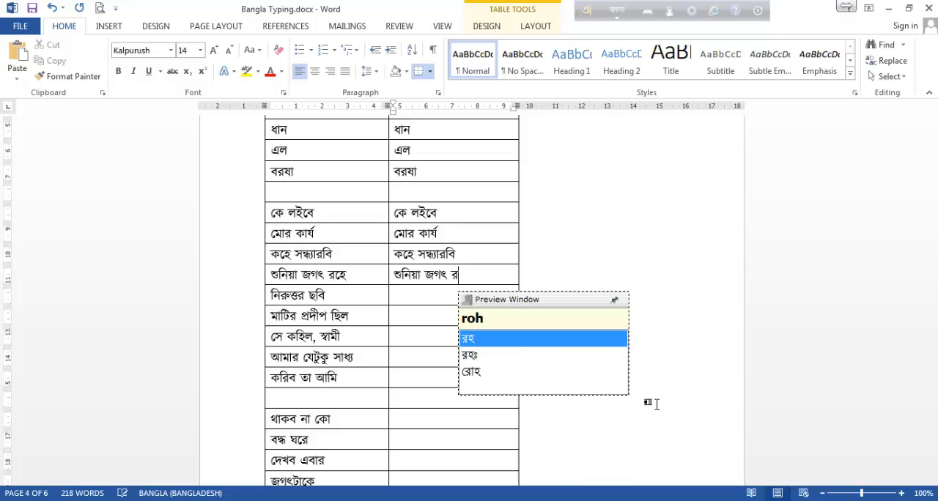
# Enter নিরুত্তর ছবি in the second-column cell beside the same phrase, spelled niruttor chobi.
pyautogui.press('Down')
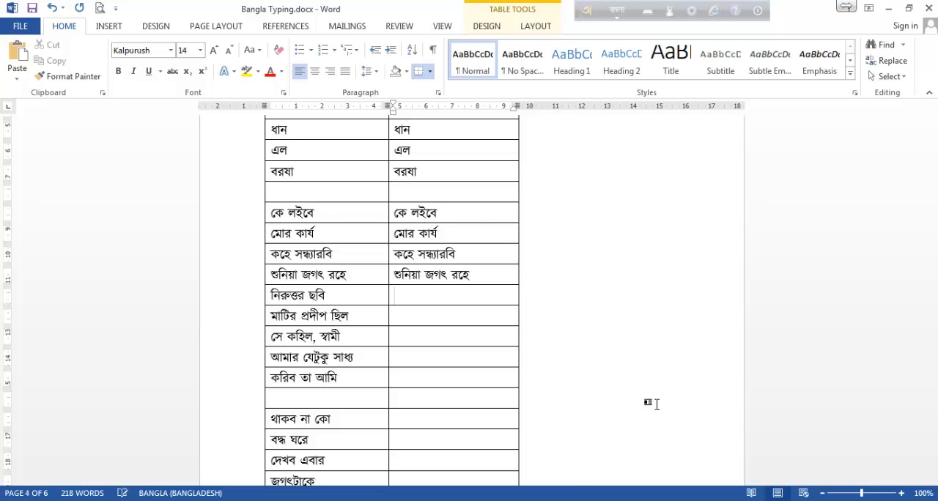
pyautogui.write('niruttor')
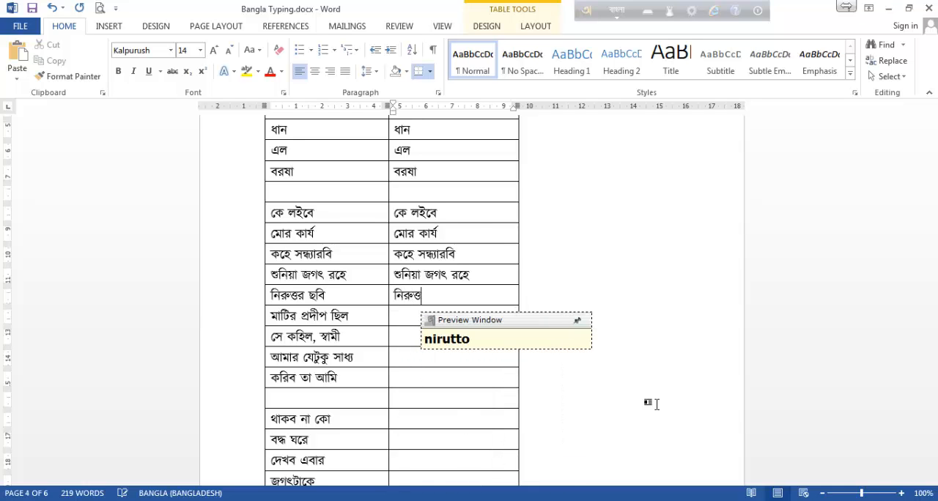
pyautogui.write(' chi')
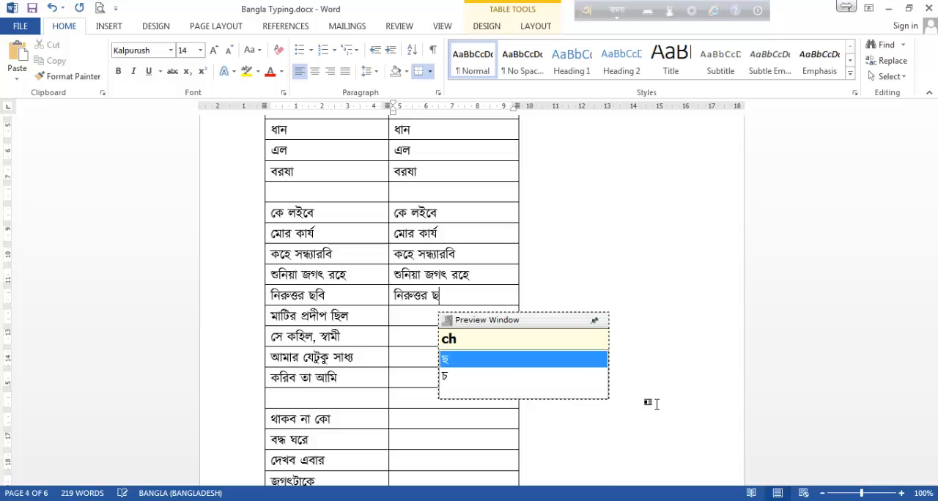
pyautogui.press('BackSpace')
pyautogui.write('obi')
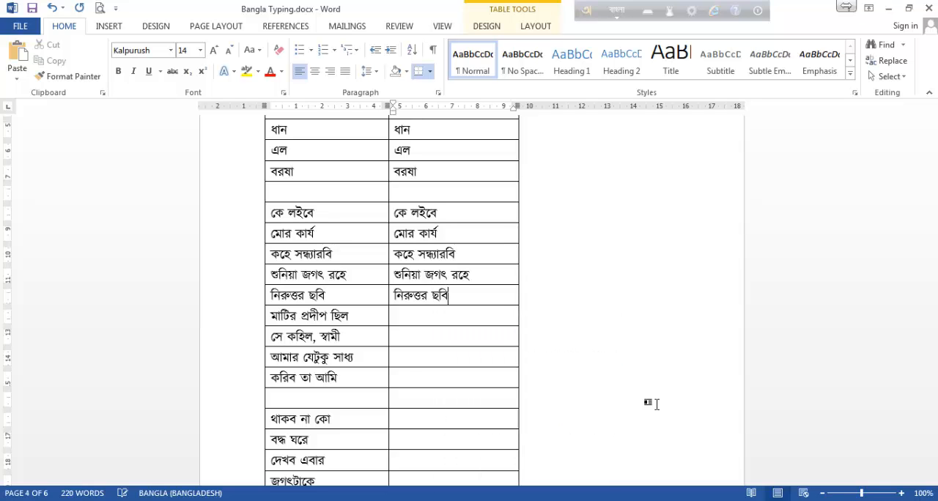
# Enter মাটির প্রদীপ ছিল in the second-column cell beside it, spelling প্রদীপ as prdIp with a capital I.
pyautogui.press('Down')
pyautogui.write('maTi')
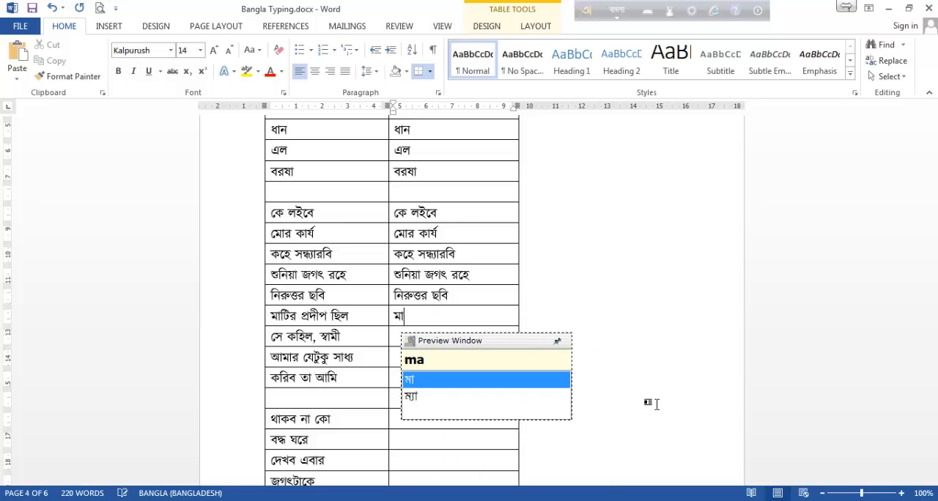
pyautogui.write('r p')
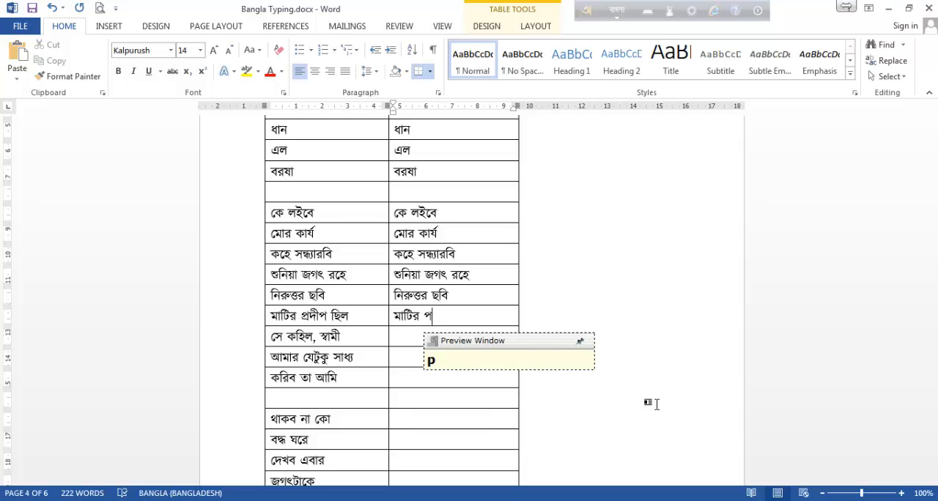
pyautogui.write('r')
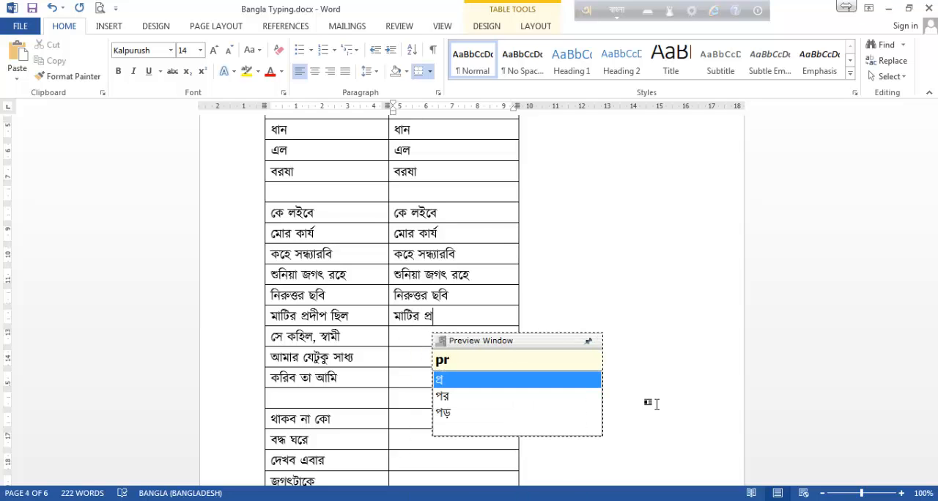
pyautogui.write('dI')
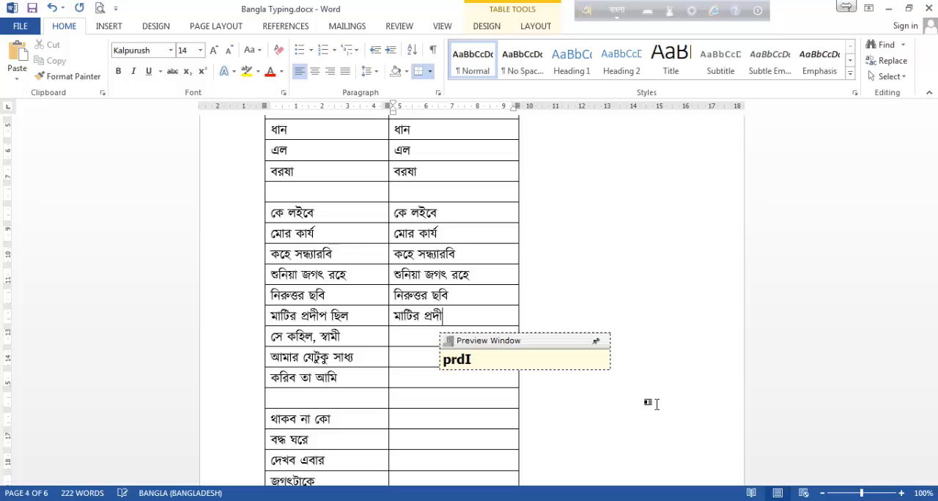
pyautogui.write('p chil')
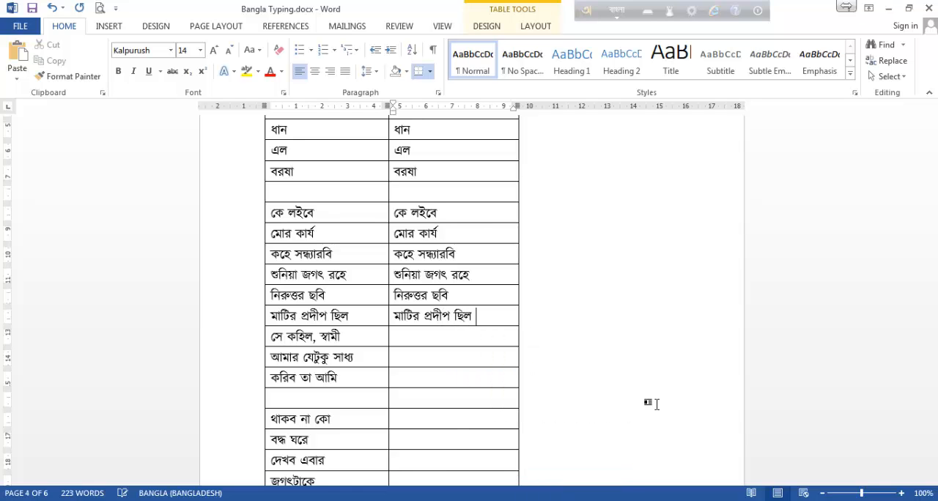
# Enter সে কহিল followed by a comma, spelled se kohil, in the second-column cell beside সে কহিল, স্বামী.
pyautogui.press('Down')
pyautogui.write('se kohil')
pyautogui.press('BackSpace')
pyautogui.write(', ')
pyautogui.write('s')
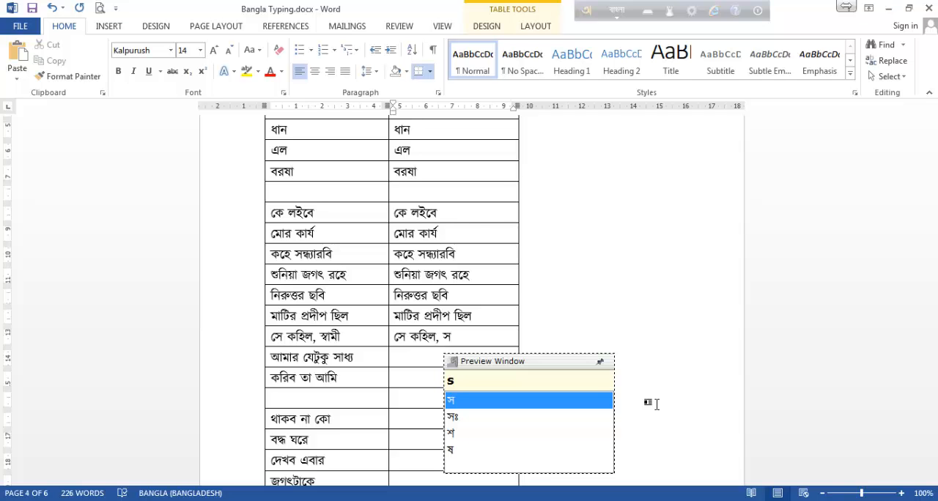
# Check the ব-ফলা spelling in the Avro Phonetic layout viewer and add স্বামী after the comma, spelled swamI.
pyautogui.click(645, 11)
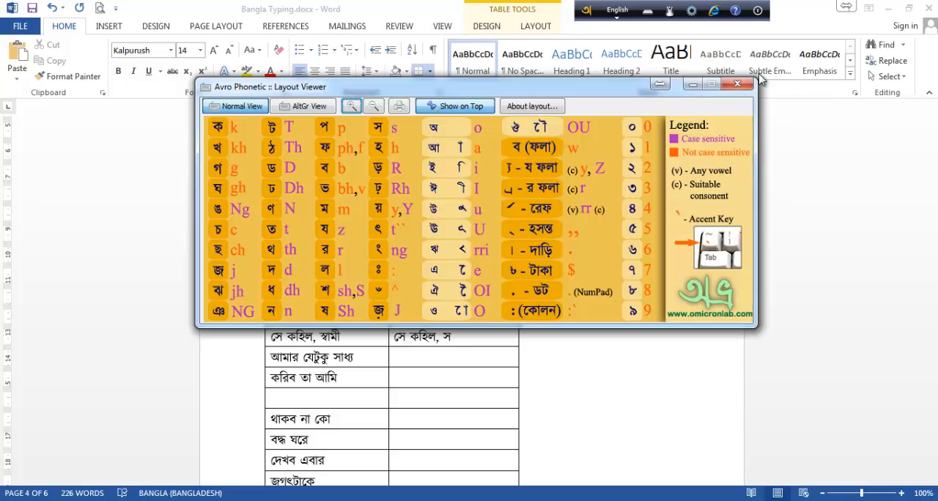
pyautogui.click(737, 83)
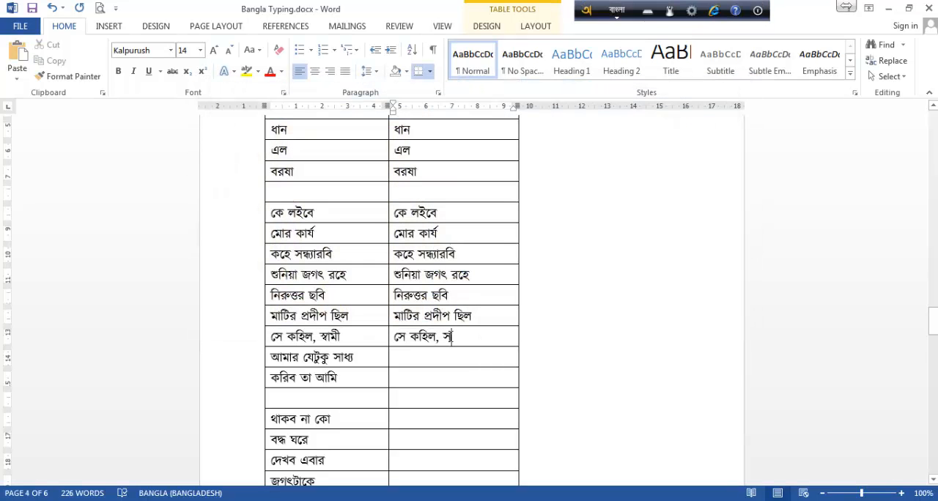
pyautogui.press('BackSpace')
pyautogui.write('s')
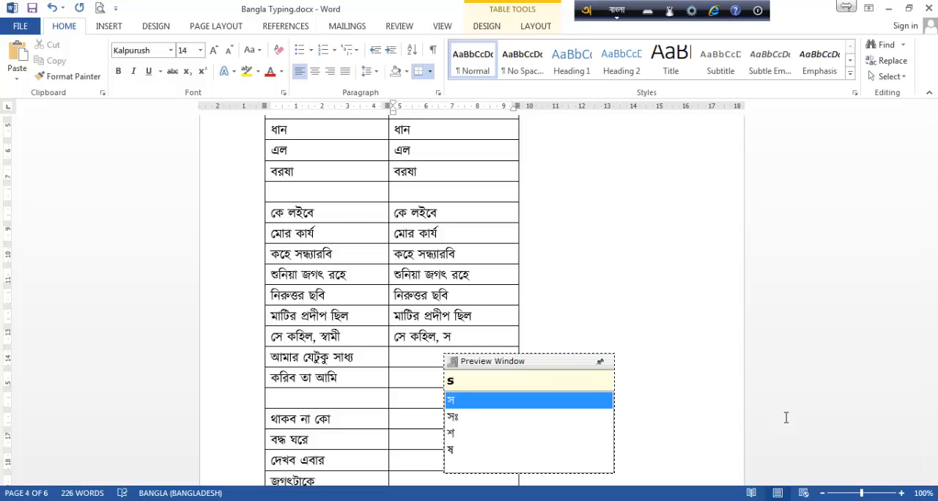
pyautogui.write('w')
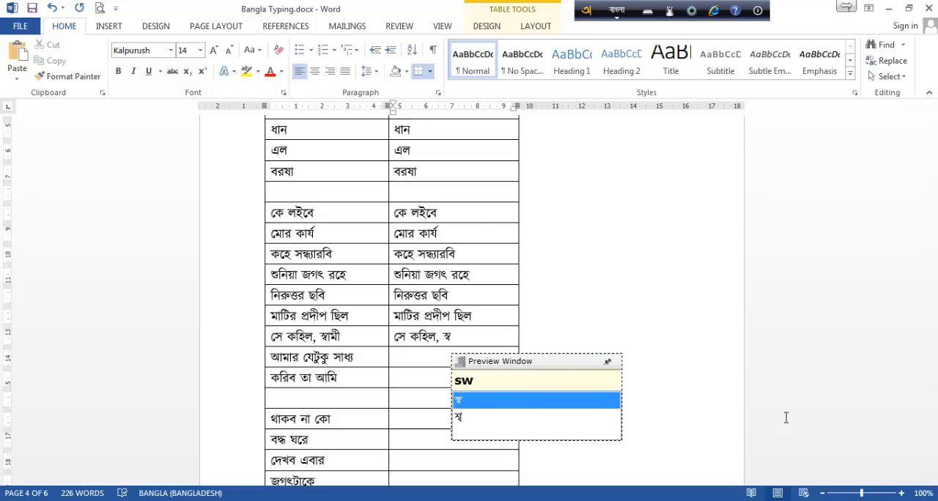
pyautogui.write('amI')
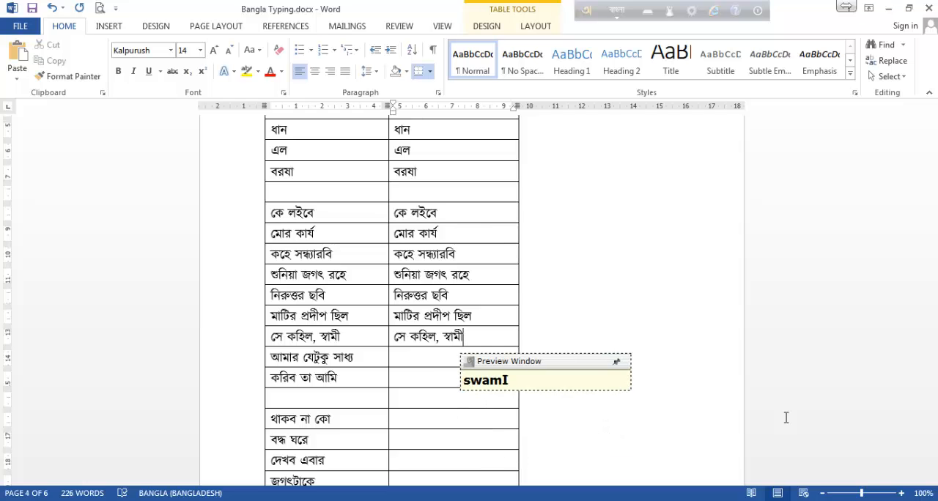
# Enter আমার যেটুকু সাধ্য in the second-column cell beside it, spelled amar zeTuku sadhZ with a capital T and Z.
pyautogui.press('Down')
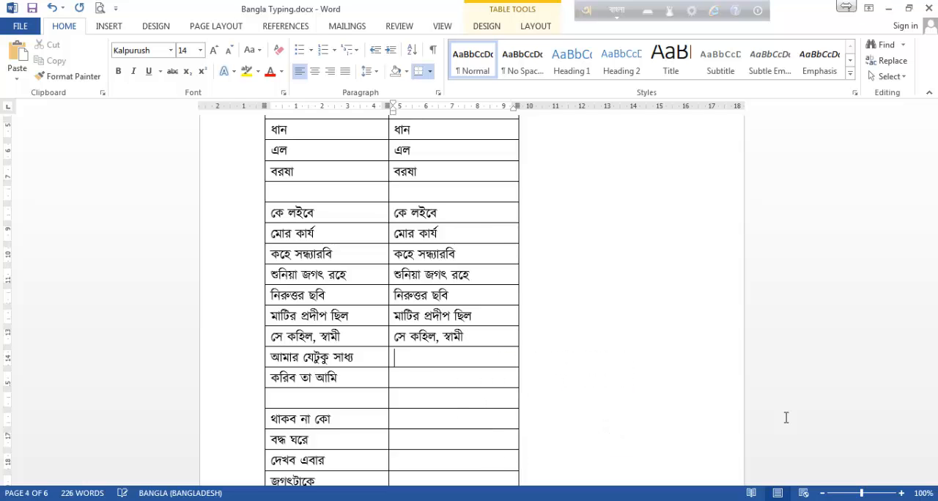
pyautogui.write('amar')
pyautogui.press('BackSpace')
pyautogui.press('BackSpace')
pyautogui.write('r z')
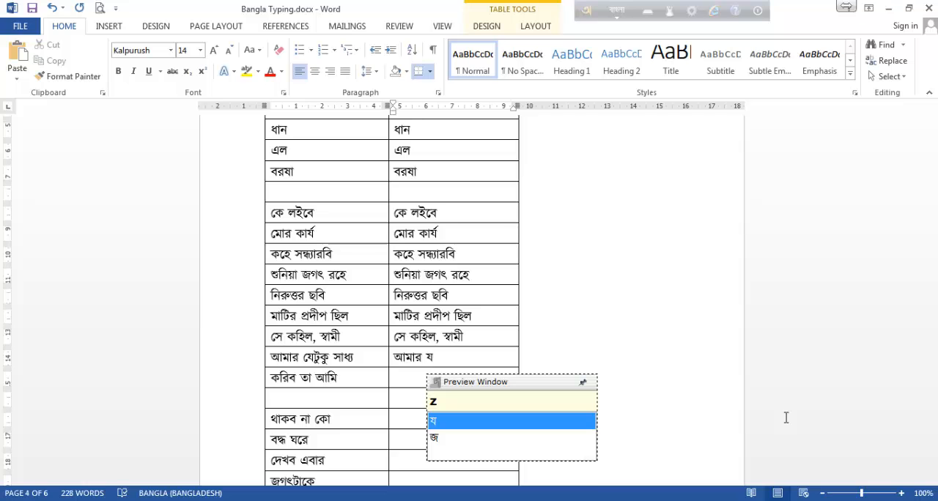
pyautogui.write('eTuku ')
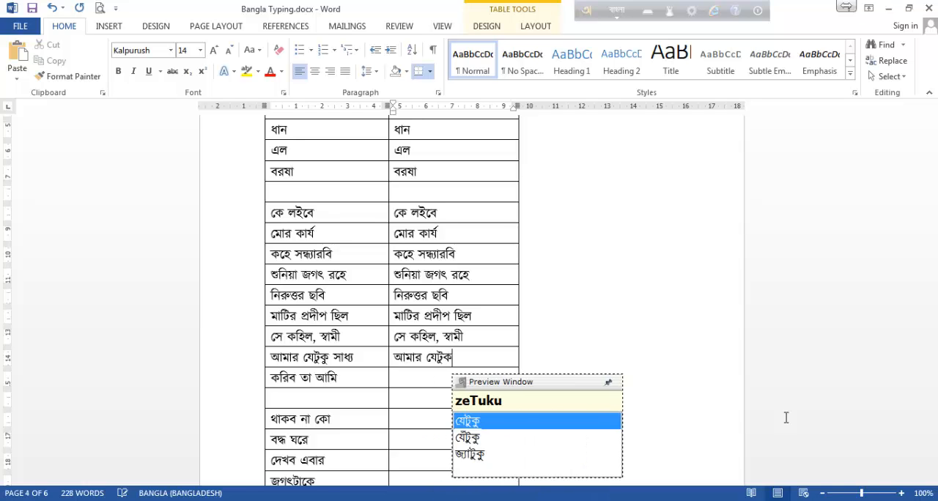
pyautogui.write('sadh')
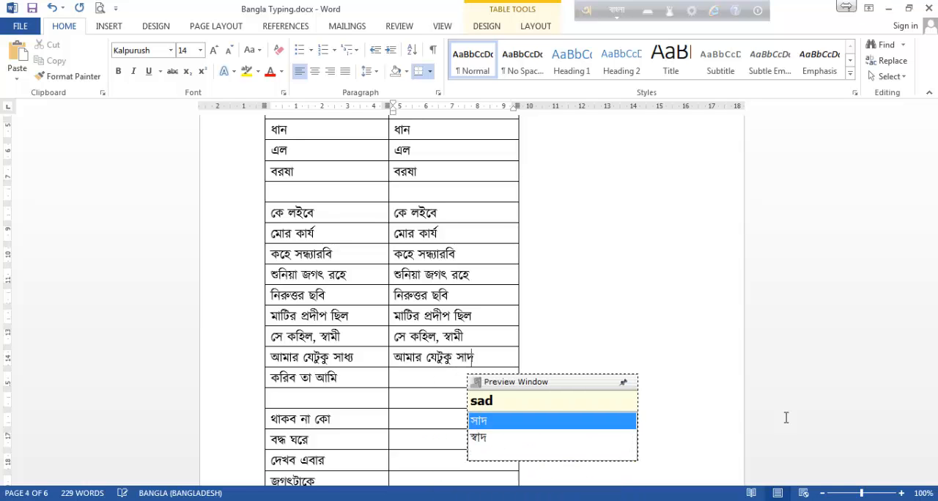
pyautogui.write('Z')
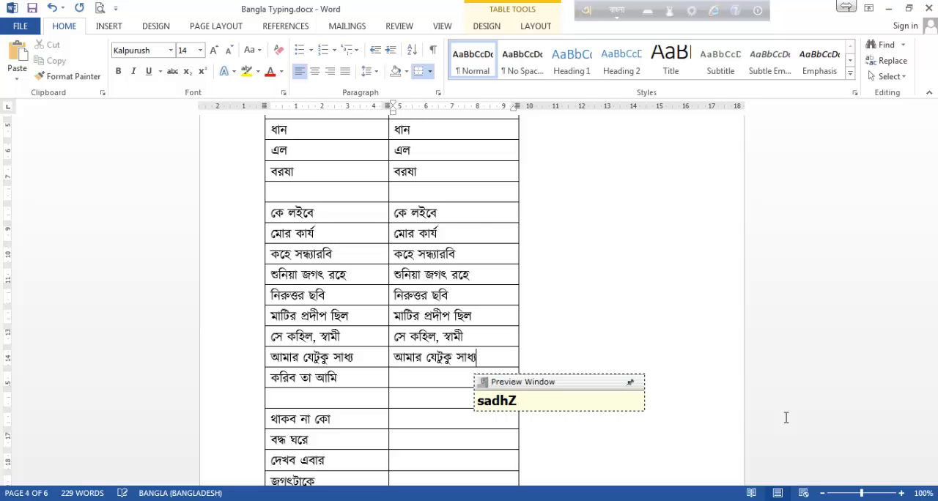
# Enter করিব তা আমি in the second-column cell beside the same phrase, spelled korib ta ami.
pyautogui.press('Down')
pyautogui.write('k')
pyautogui.write('b t')
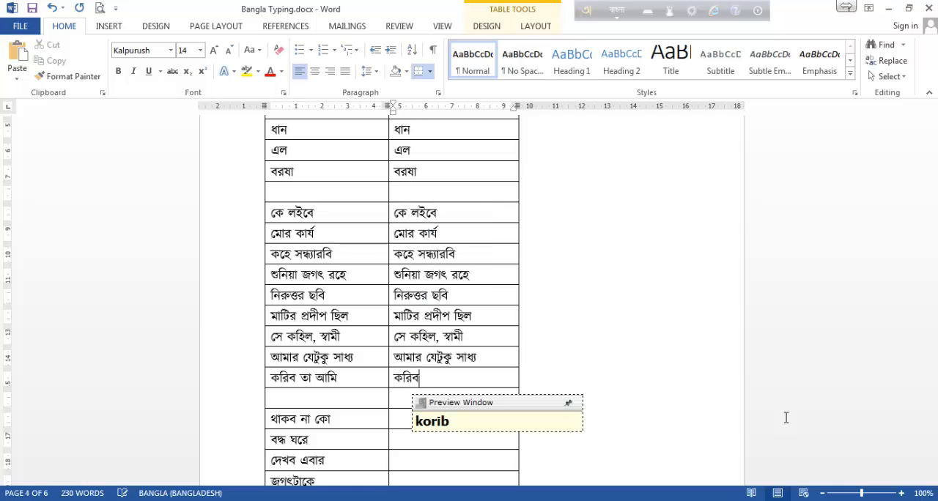
pyautogui.write('a ')
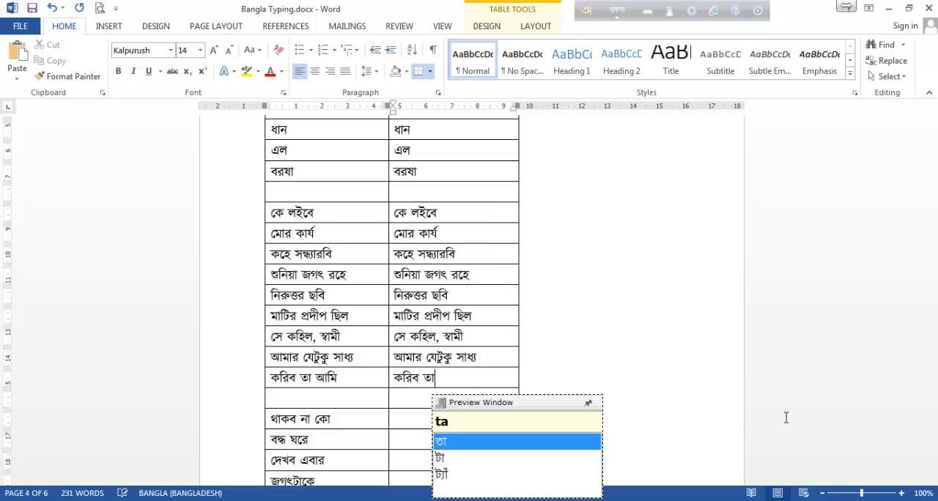
pyautogui.write('a')
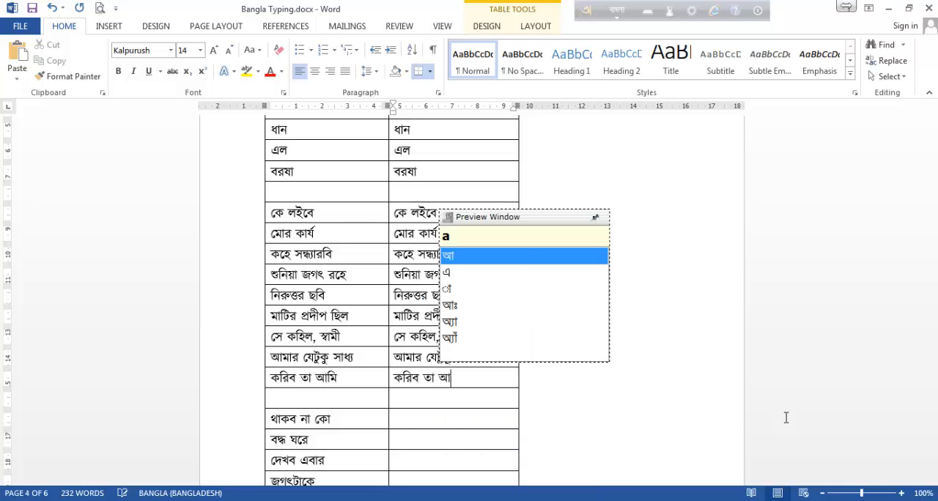
pyautogui.write('mi')
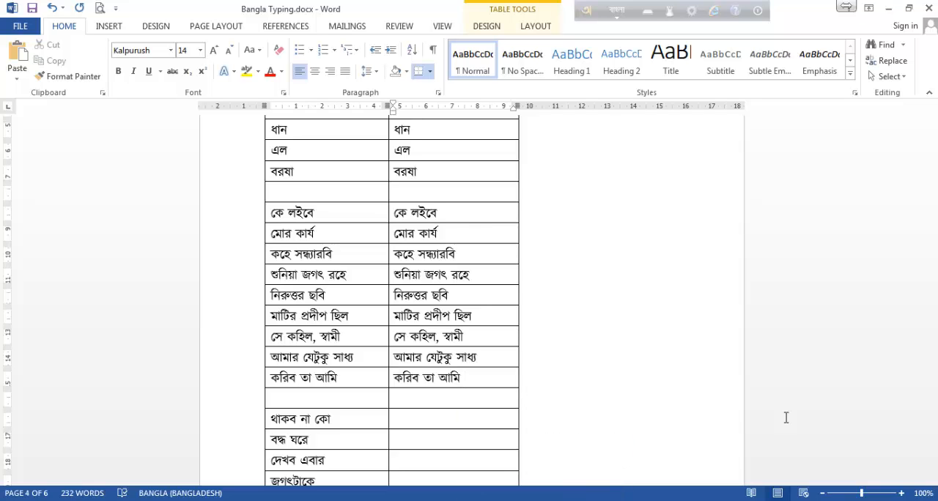
# Enter থাকব না কো in the second-column cell beside the first phrase of the next group, spelling কো as kO with a capital O.
pyautogui.scroll(-3, 450, 345)
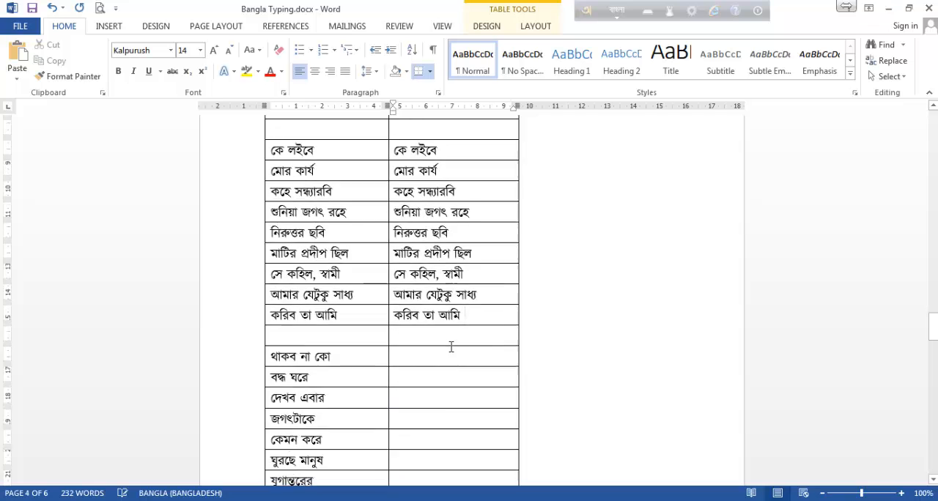
pyautogui.scroll(-2, 451, 346)
pyautogui.click(445, 224)
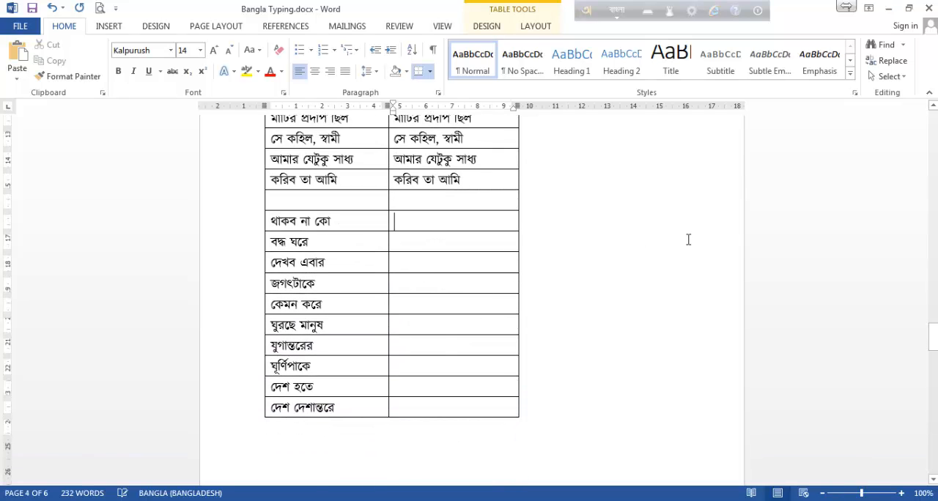
pyautogui.scroll(3, 540, 237)
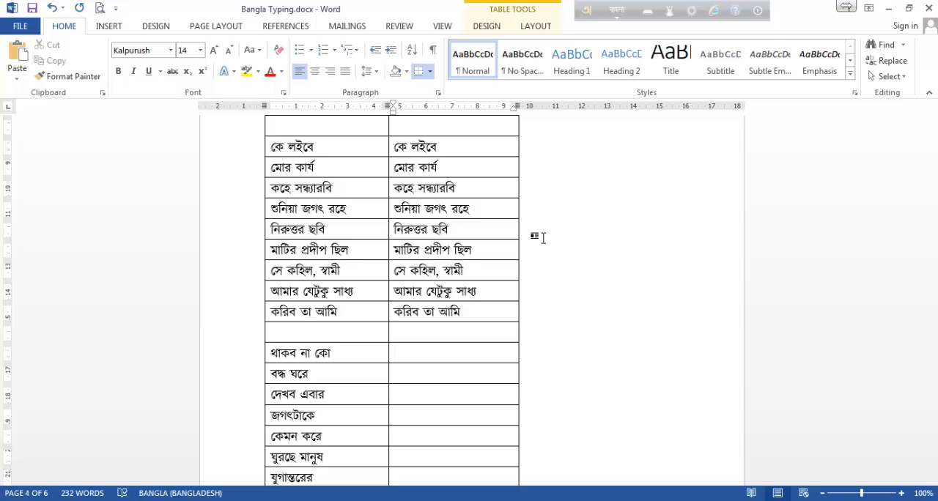
pyautogui.scroll(-4, 542, 238)
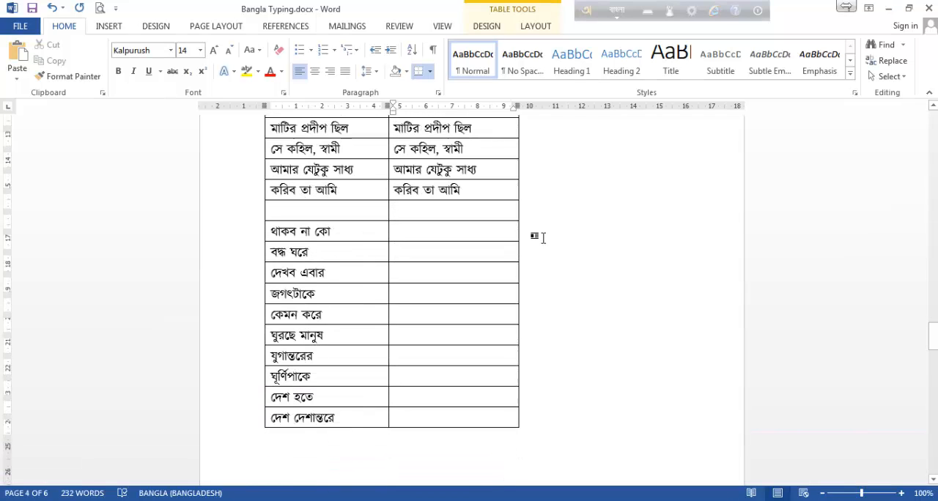
pyautogui.scroll(-8, 549, 233)
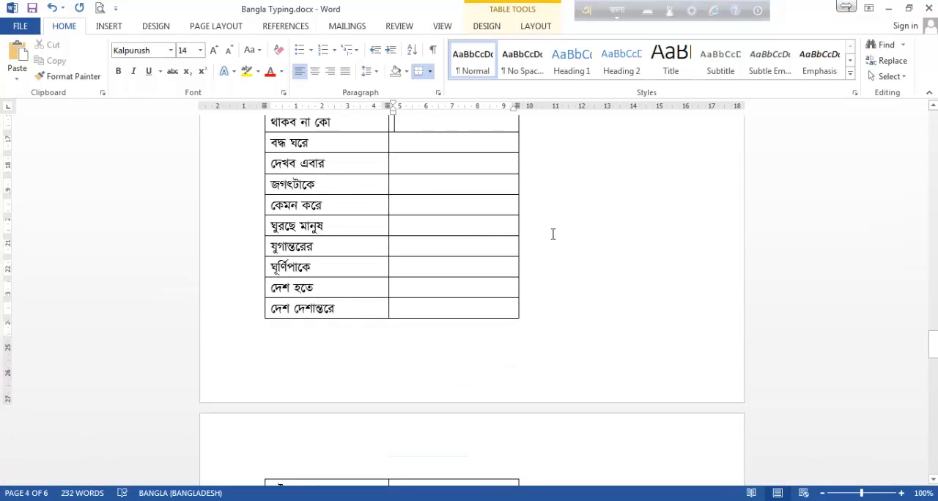
pyautogui.scroll(-4, 551, 233)
pyautogui.scroll(9, 551, 234)
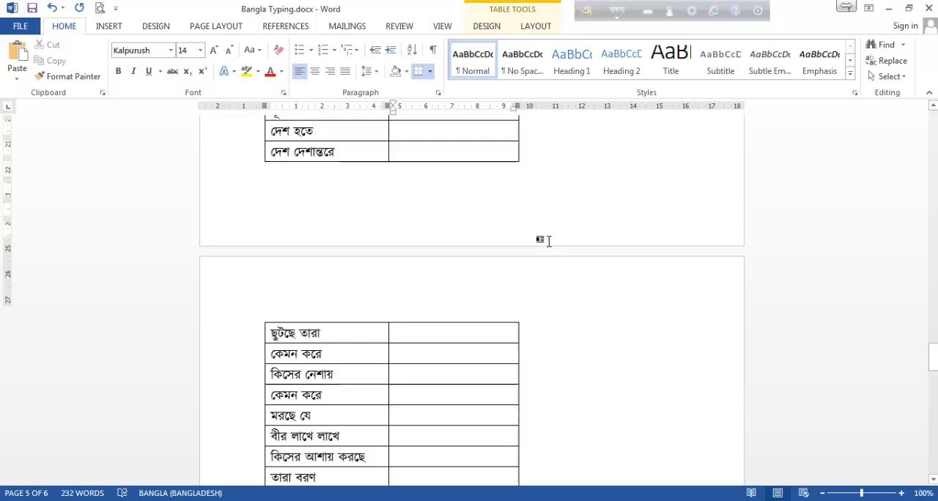
pyautogui.scroll(3, 548, 240)
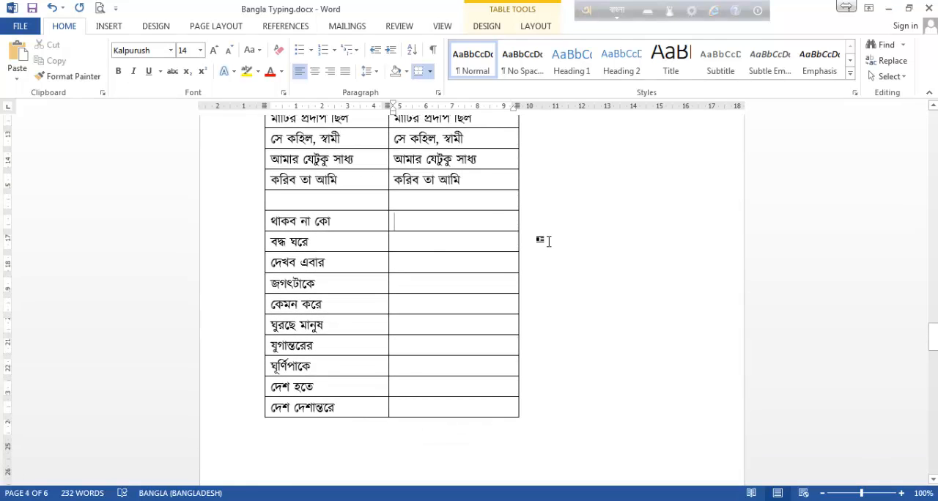
pyautogui.scroll(-1, 547, 240)
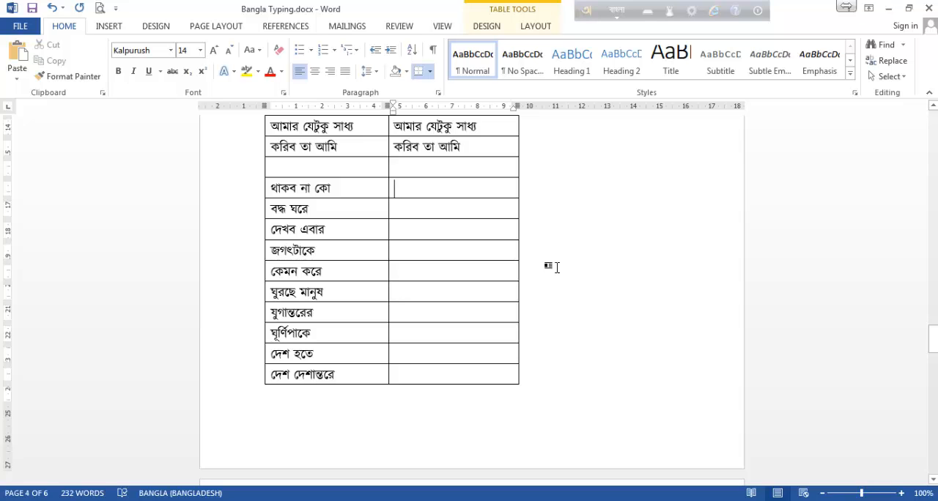
pyautogui.write('th')
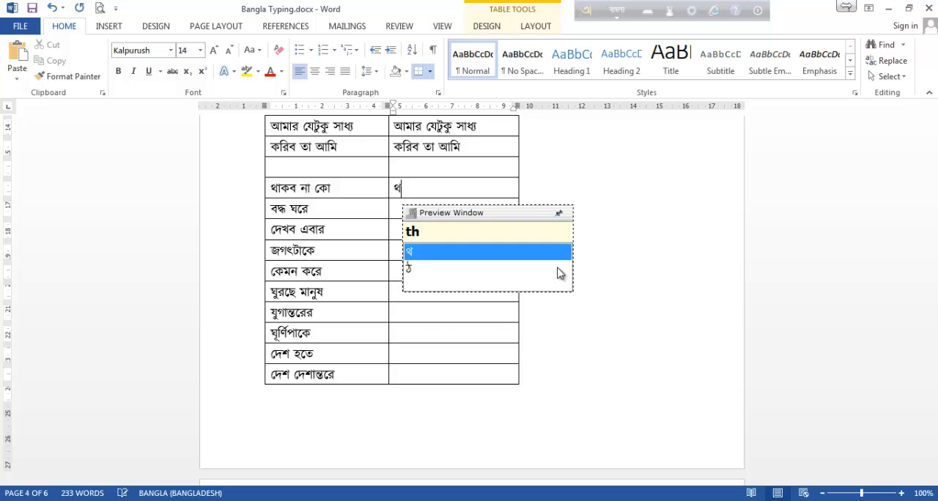
pyautogui.write('akb na')
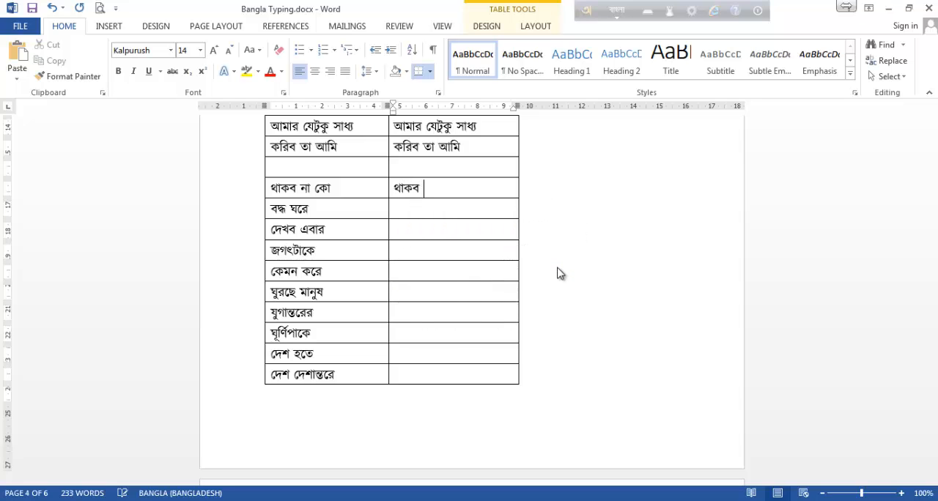
pyautogui.write(' ko')
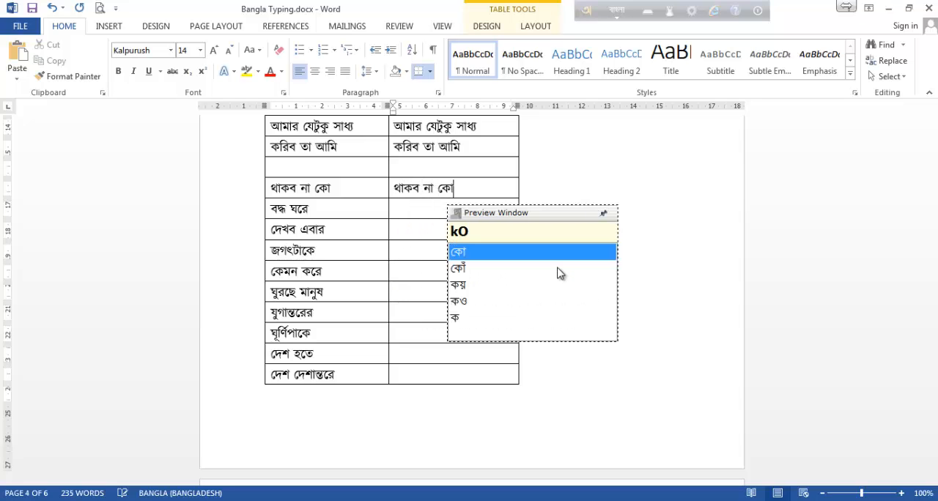
# Enter বদ্ধ ঘরে in the second-column cell beside the same phrase, spelling the conjunct দ্ধ as ddh.
pyautogui.press('Down')
pyautogui.write('bo')
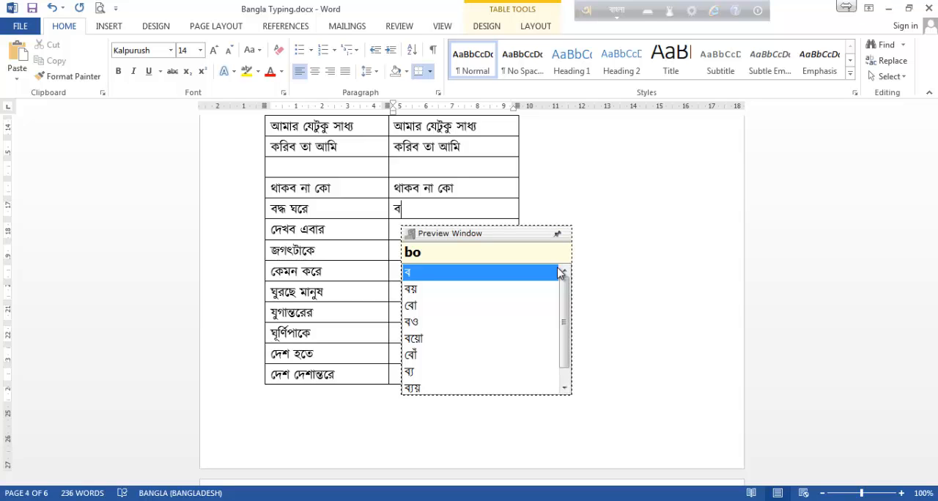
pyautogui.write('ddh')
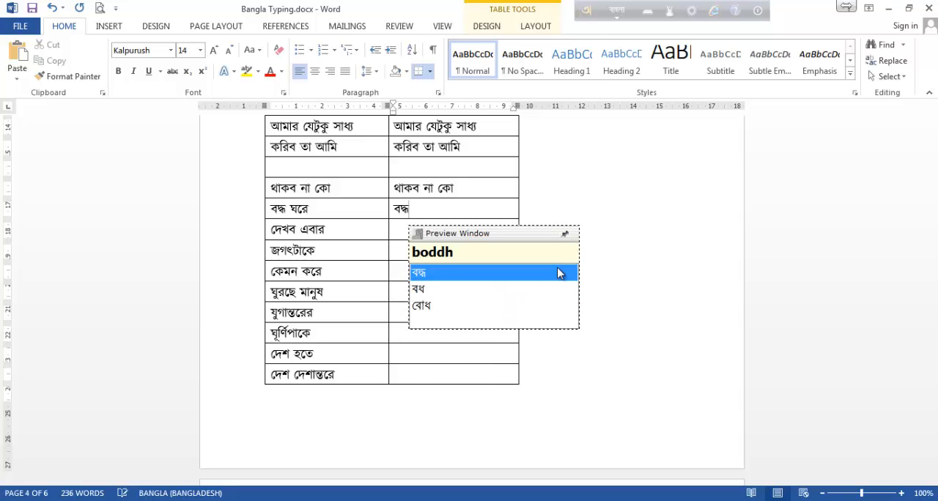
pyautogui.write('o')
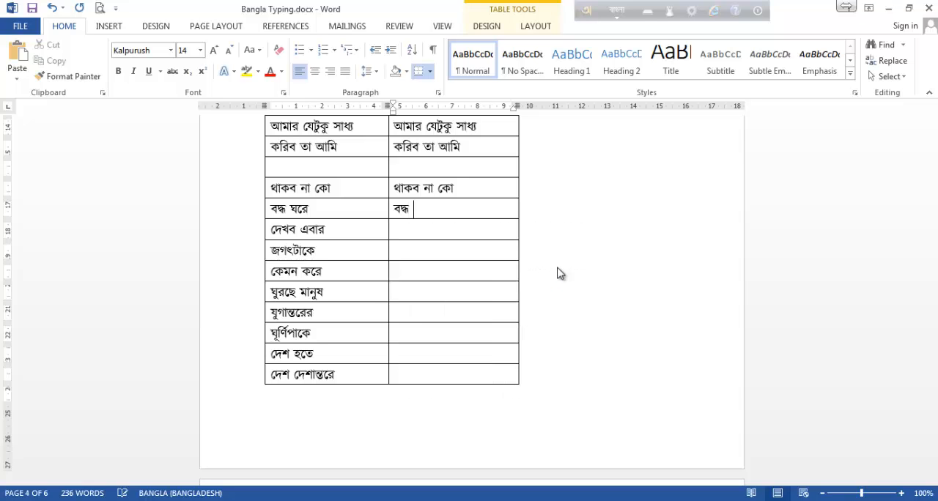
pyautogui.write(' ghor')
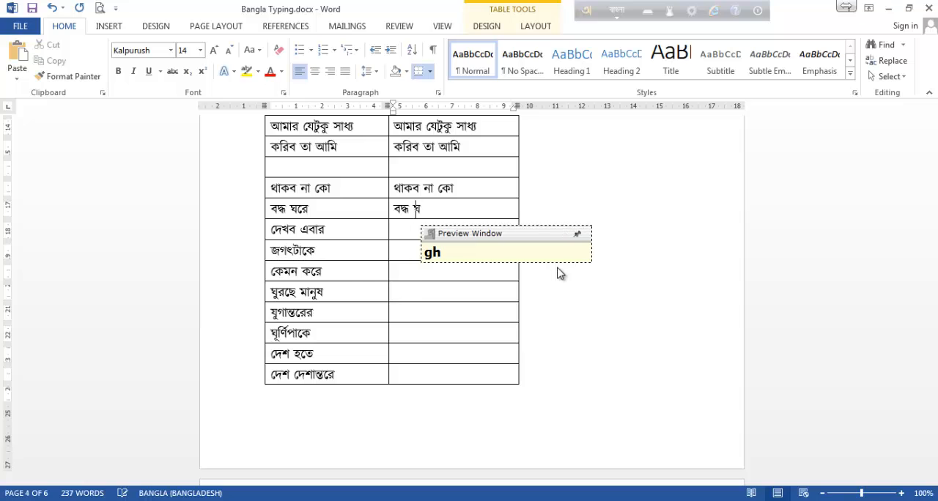
pyautogui.write('e')
# Enter দেখব এবার in the second-column cell beside the same phrase.
pyautogui.press('Down')
pyautogui.write('dekhb')
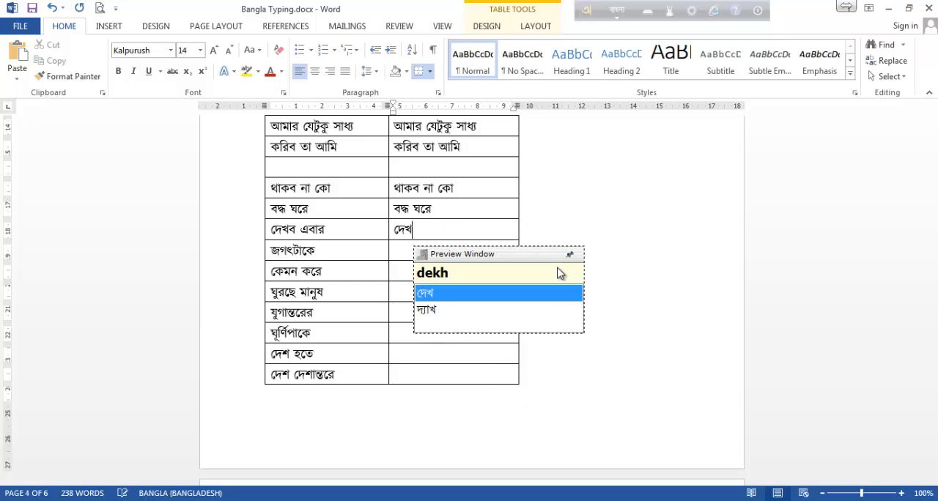
pyautogui.write(' ebar')
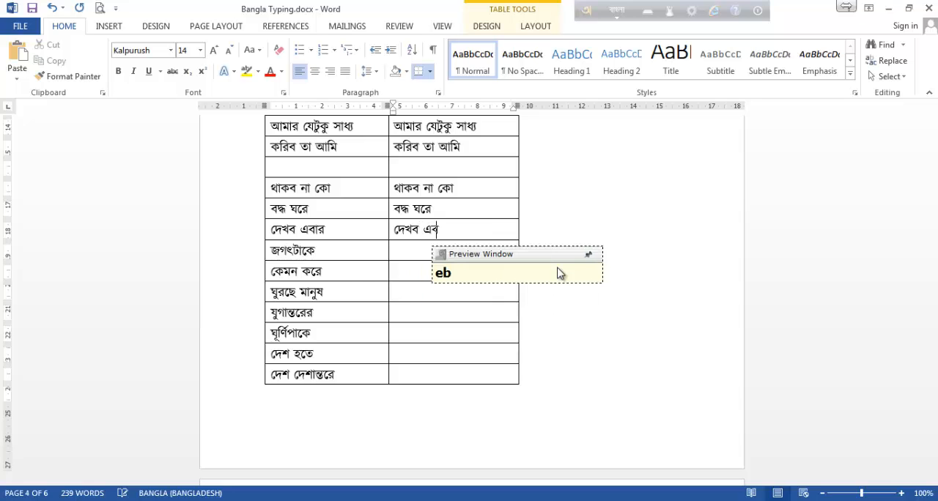
# Enter জগৎটাকে in the second-column cell beside it, spelled jogot``Take with two backticks for ৎ and a capital T.
pyautogui.press('Down')
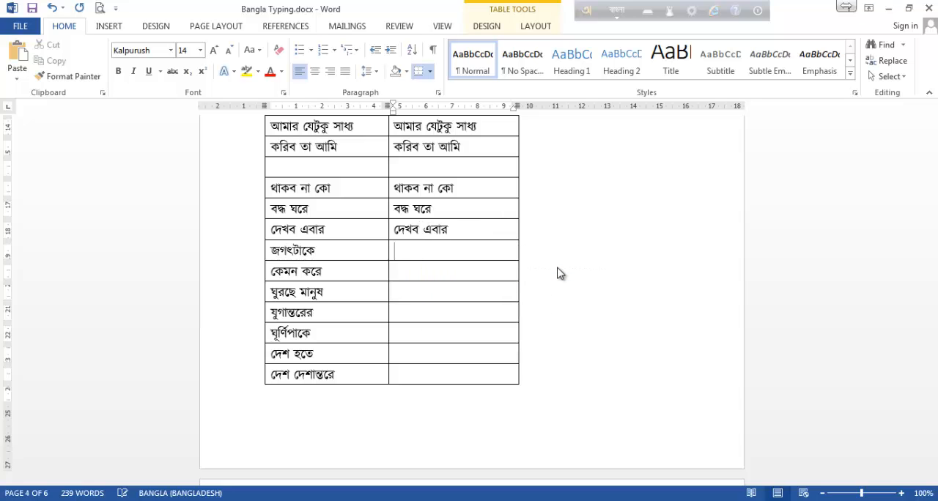
pyautogui.write('jogot')
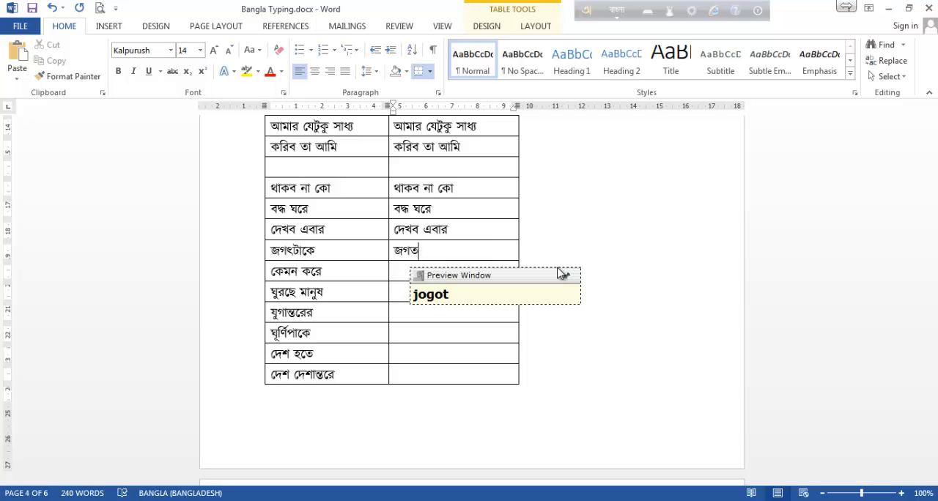
pyautogui.write('``')
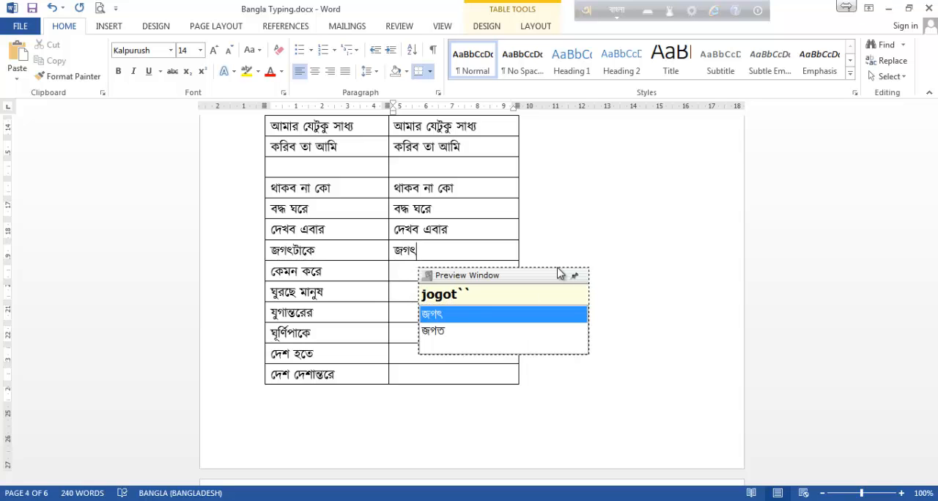
pyautogui.write('Take')
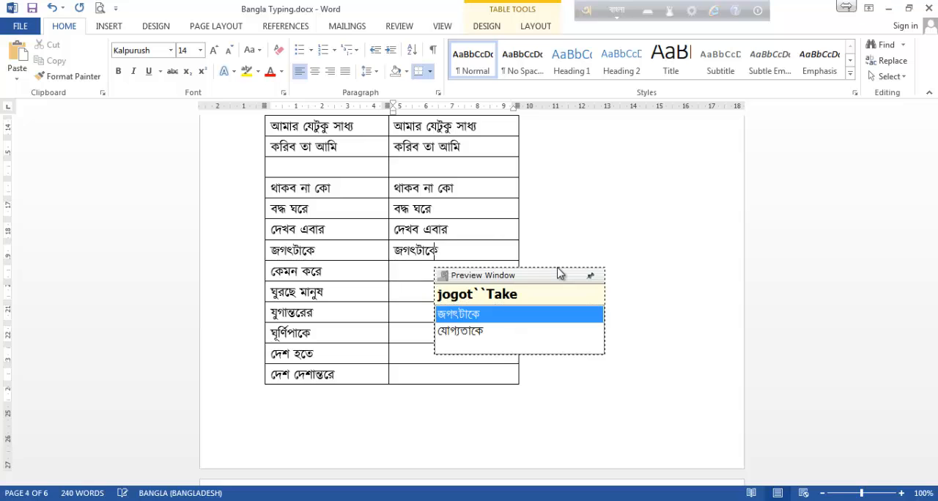
# Enter কেমন করে in the second-column cell beside the same phrase, spelled kemon kore.
pyautogui.press('Down')
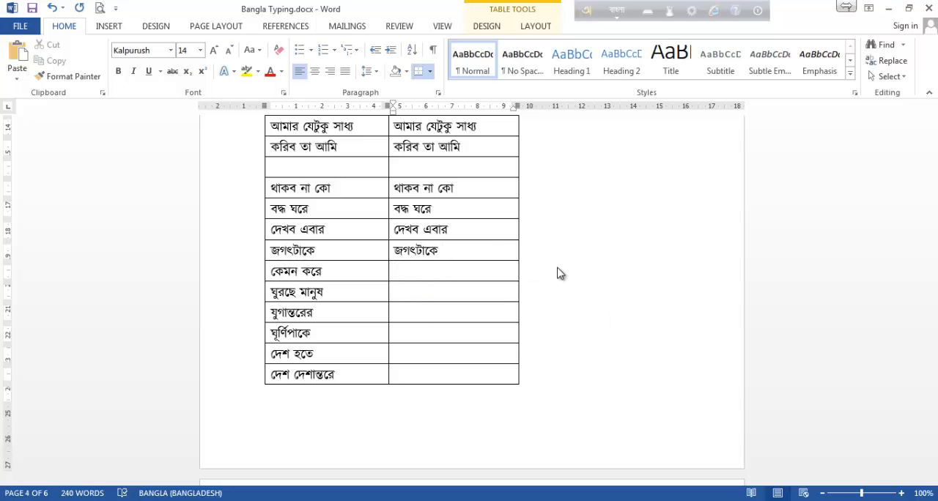
pyautogui.write('kemon ')
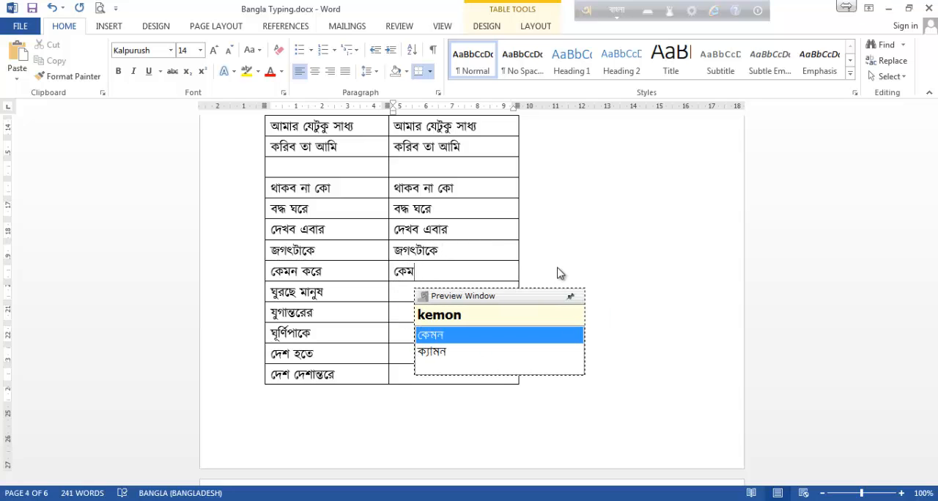
pyautogui.write('kore')
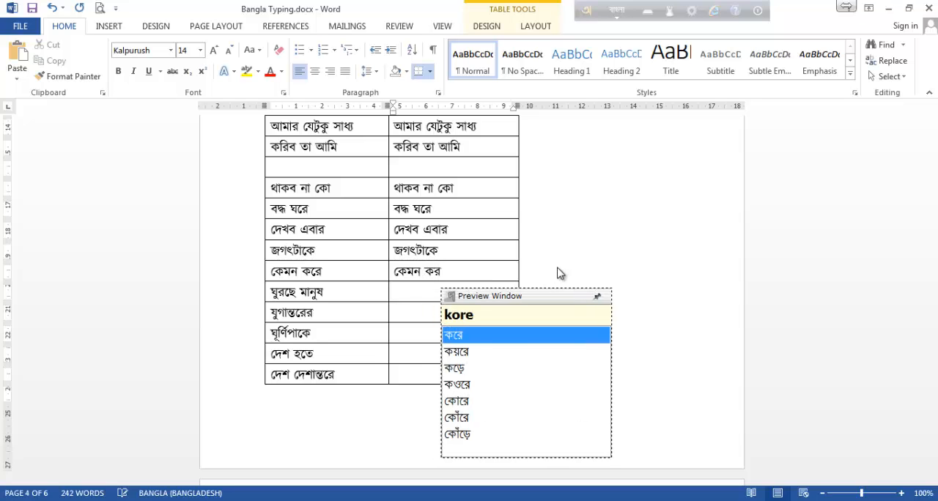
# Enter ঘুরছে মানুষ in the second-column cell beside it, spelled ghurche manuSh with a capital S for ষ.
pyautogui.press('Down')
pyautogui.write('gh')
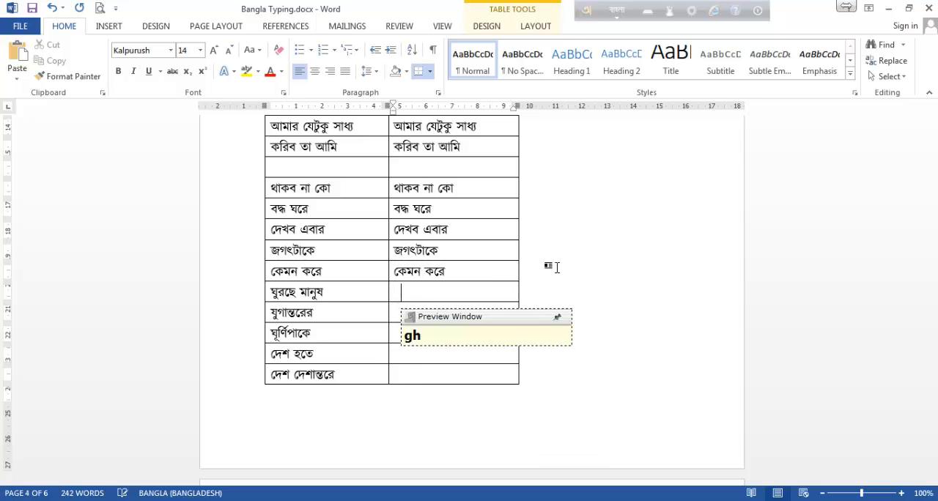
pyautogui.write('urche m')
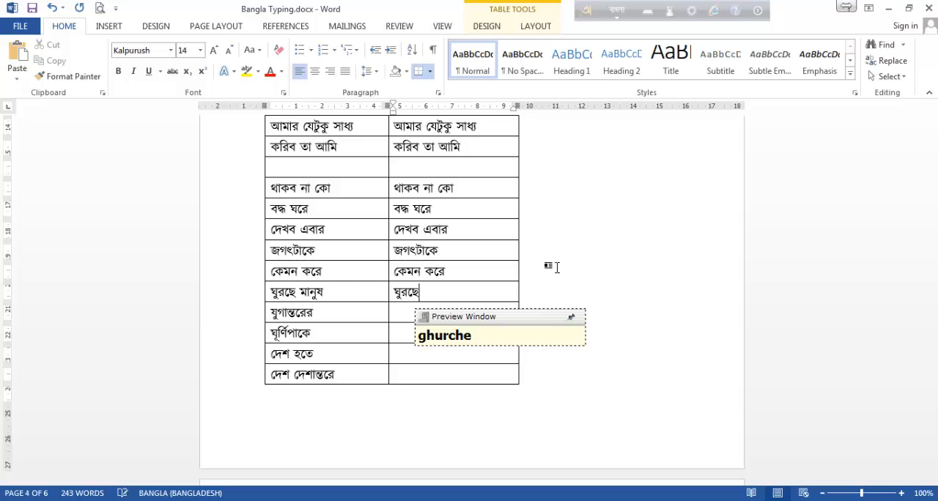
pyautogui.write('nuSH')
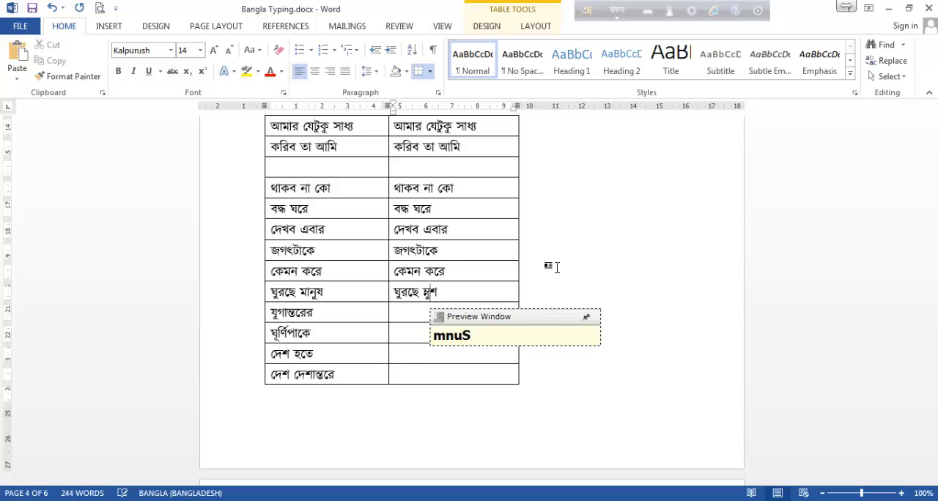
pyautogui.press('BackSpace')
pyautogui.press('BackSpace')
pyautogui.press('BackSpace')
pyautogui.press('BackSpace')
pyautogui.press('BackSpace')
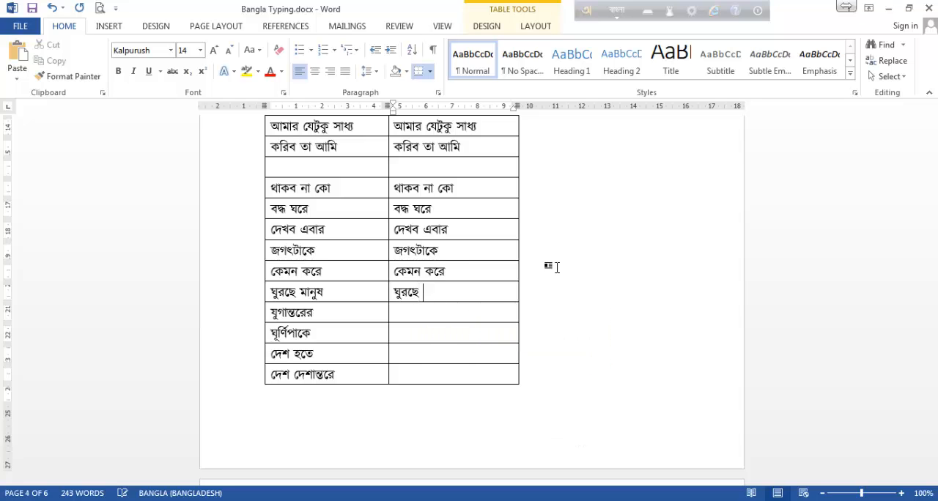
pyautogui.write('manuS')
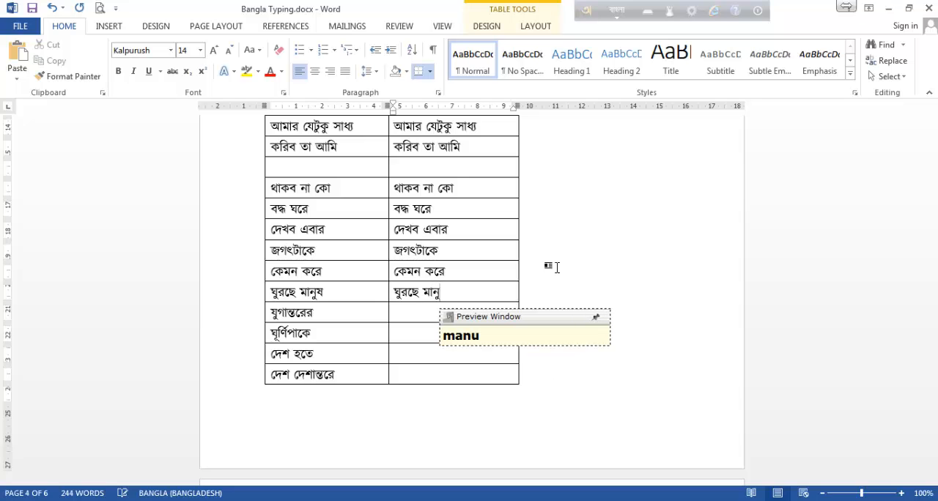
pyautogui.write('h')
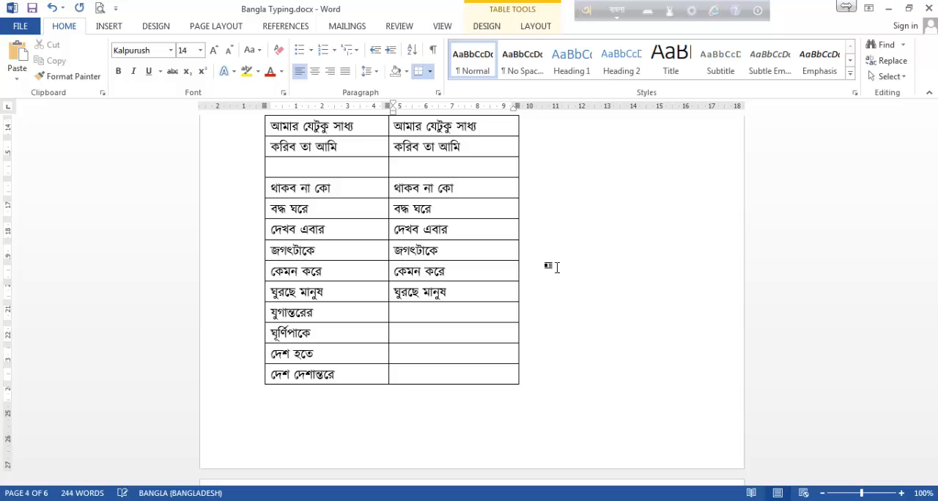
# Enter যুগান্তরের in the second-column cell beside it, spelled zugant`rer with a backtick separating ন্ত from র.
pyautogui.press('Down')
pyautogui.write('zuga')
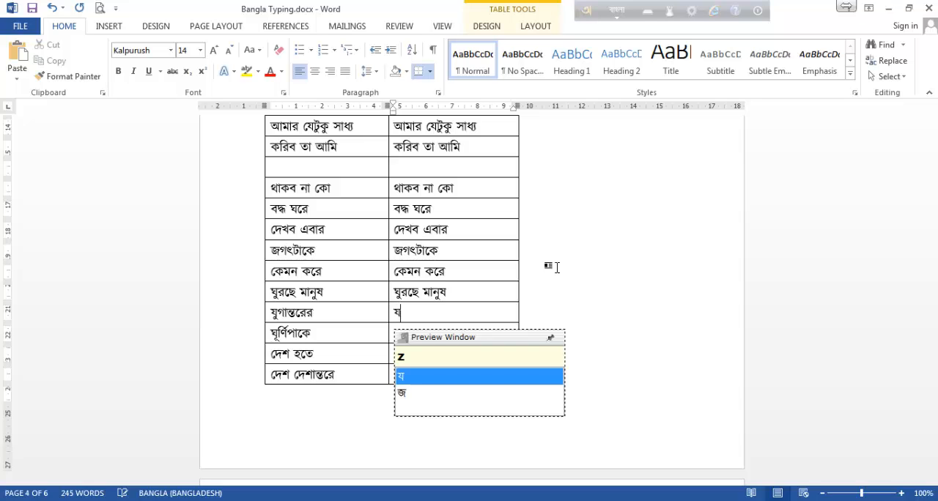
pyautogui.write('nf')
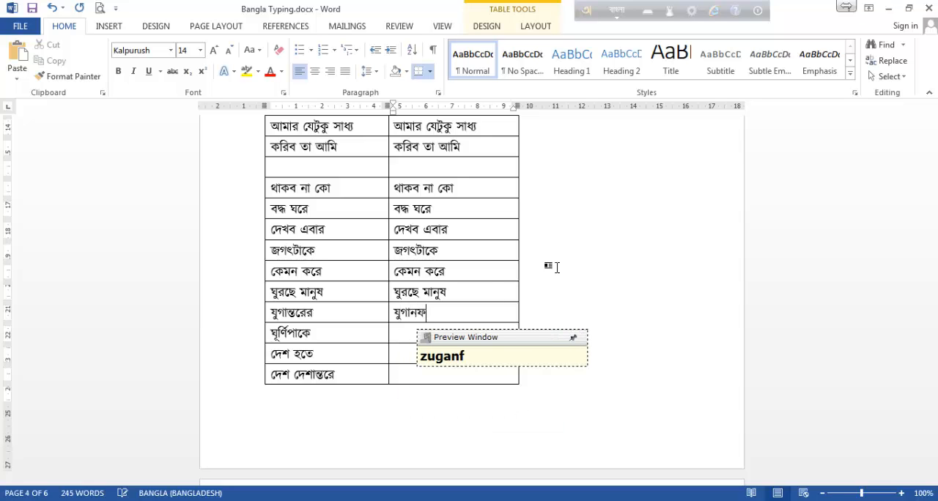
pyautogui.press('BackSpace')
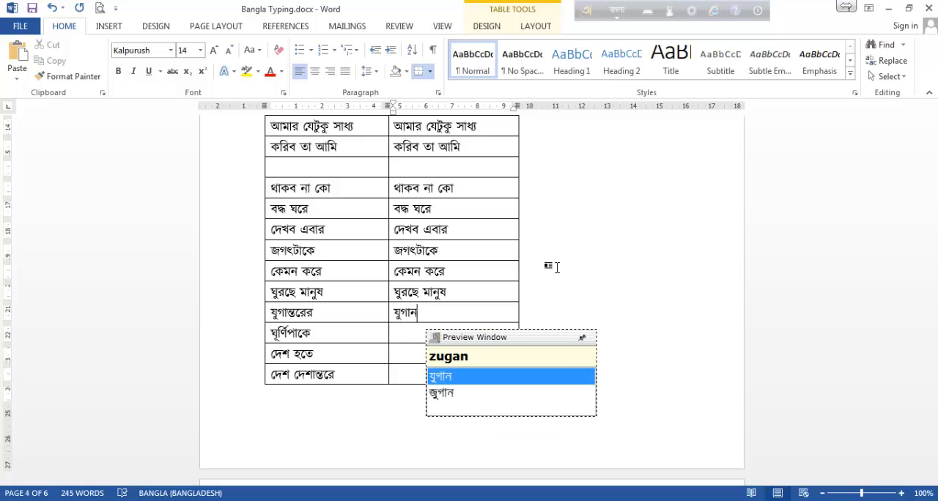
pyautogui.write('t')
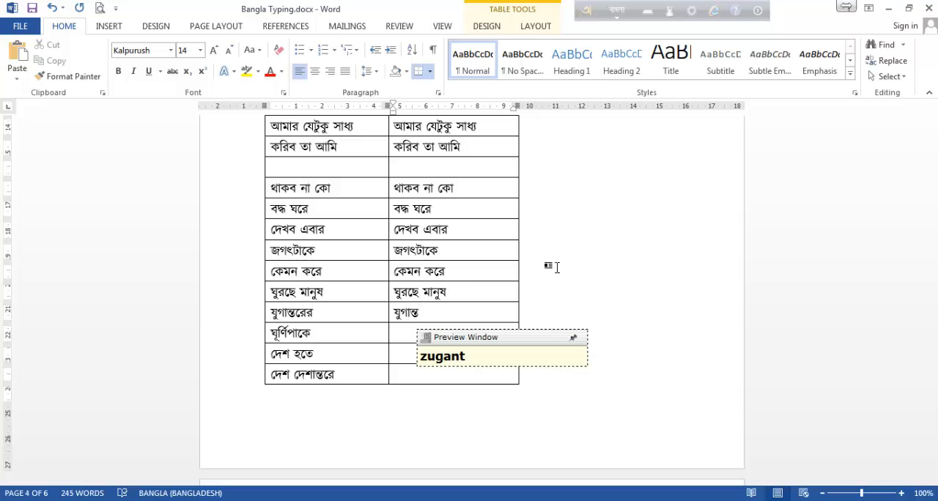
pyautogui.write('r')
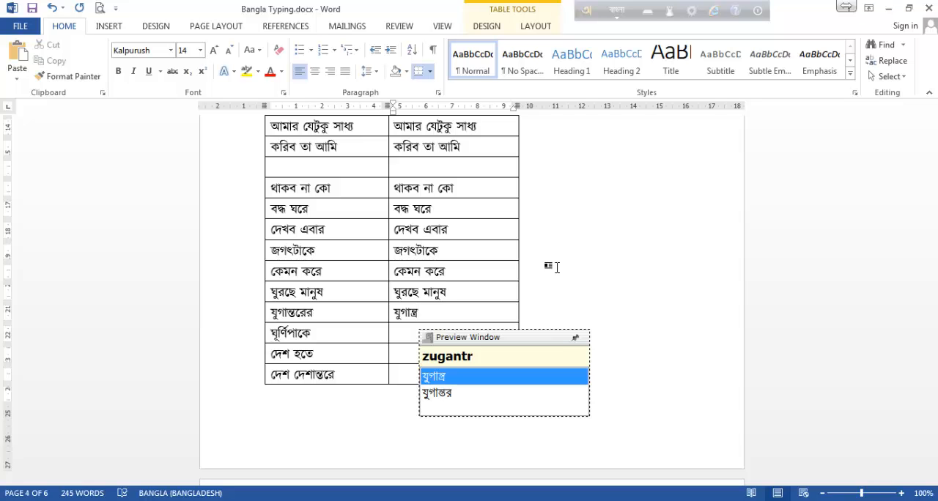
pyautogui.press('BackSpace')
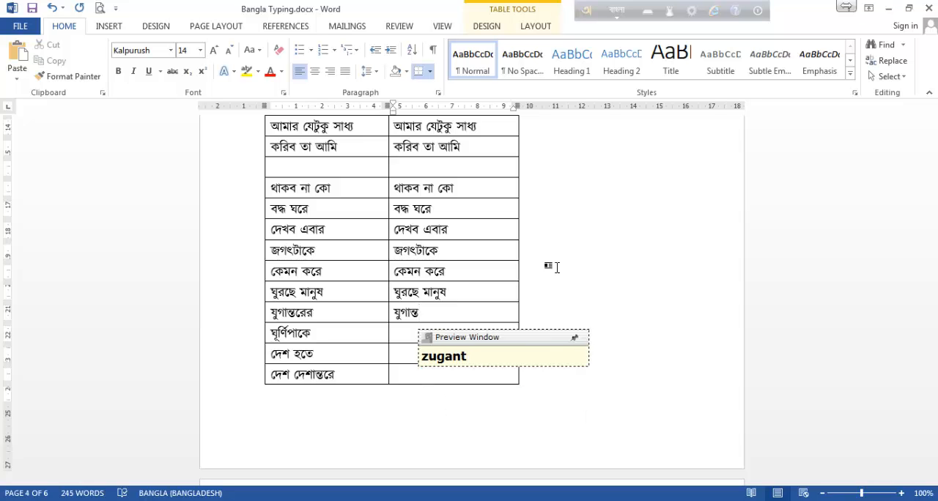
pyautogui.write('`')
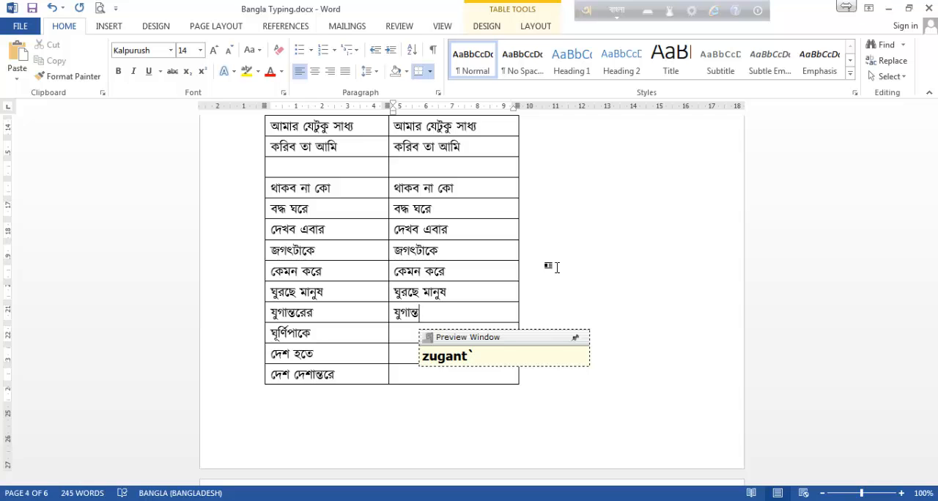
pyautogui.write('rer')
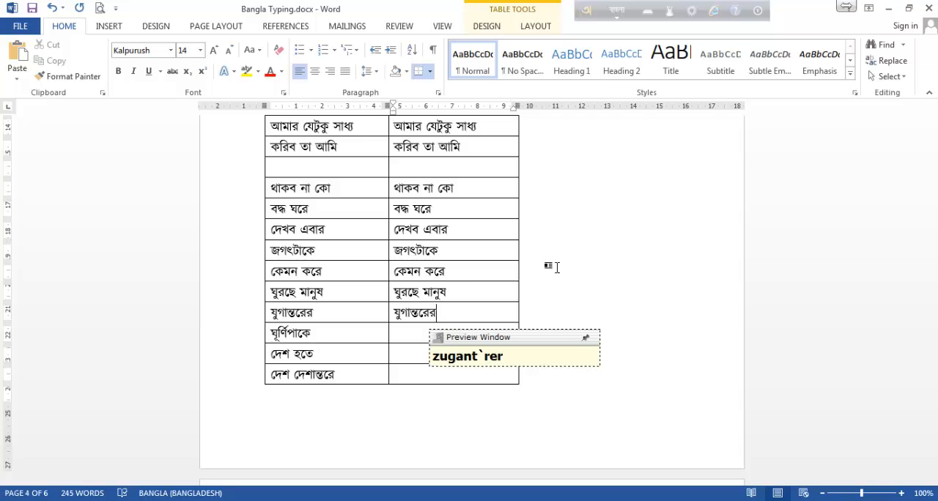
# Enter ঘূর্ণিপাকে in the second-column cell beside it, spelled ghUrrNipake with rr for the reph and a capital N for ণ.
pyautogui.press('Down')
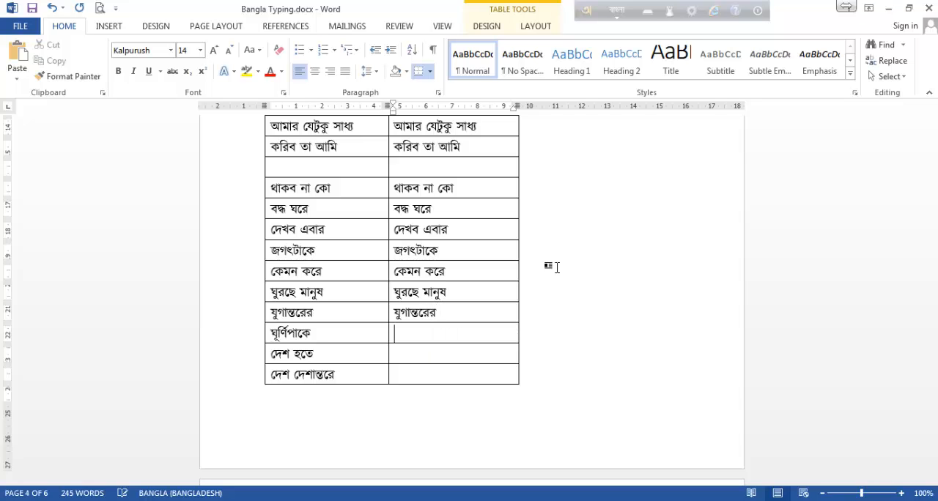
pyautogui.write('gh')
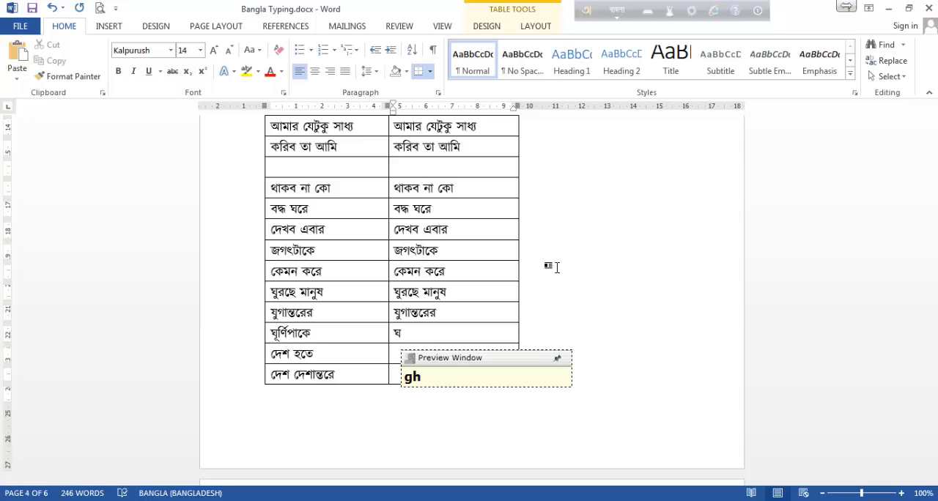
pyautogui.write('UN')
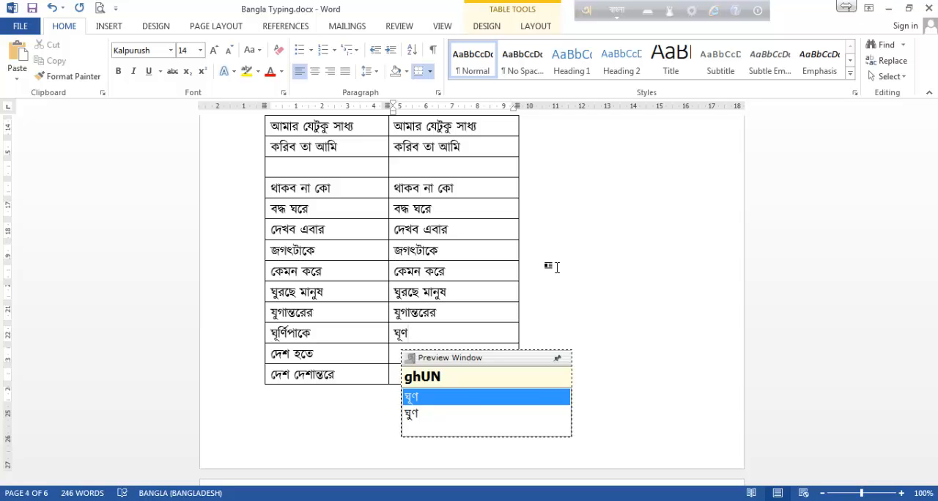
pyautogui.write('i')
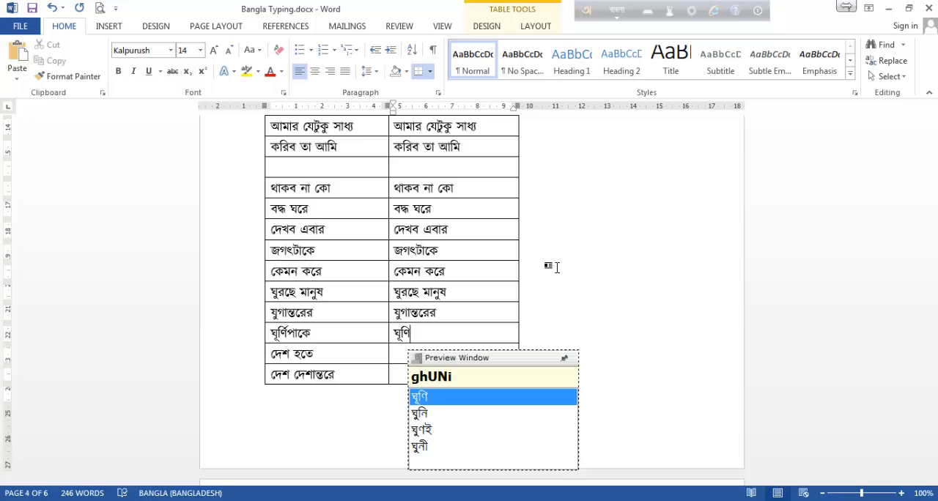
pyautogui.press('BackSpace')
pyautogui.press('BackSpace')
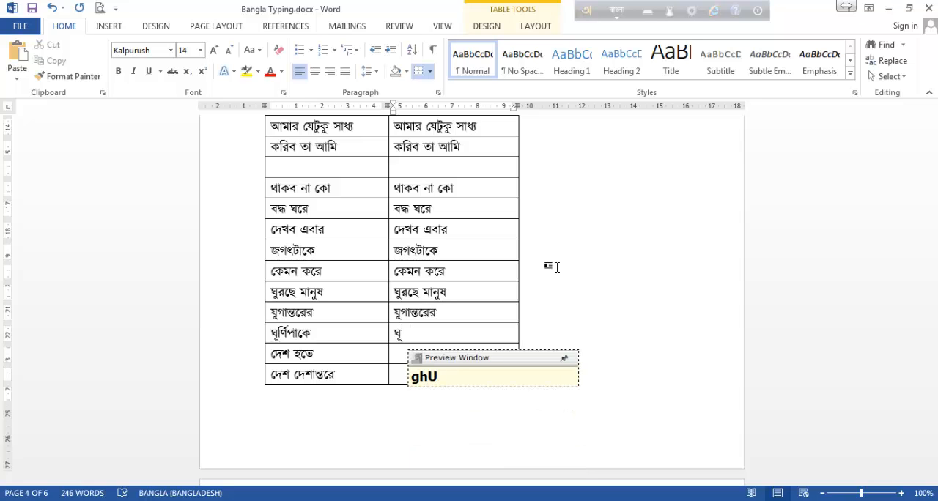
pyautogui.write('r')
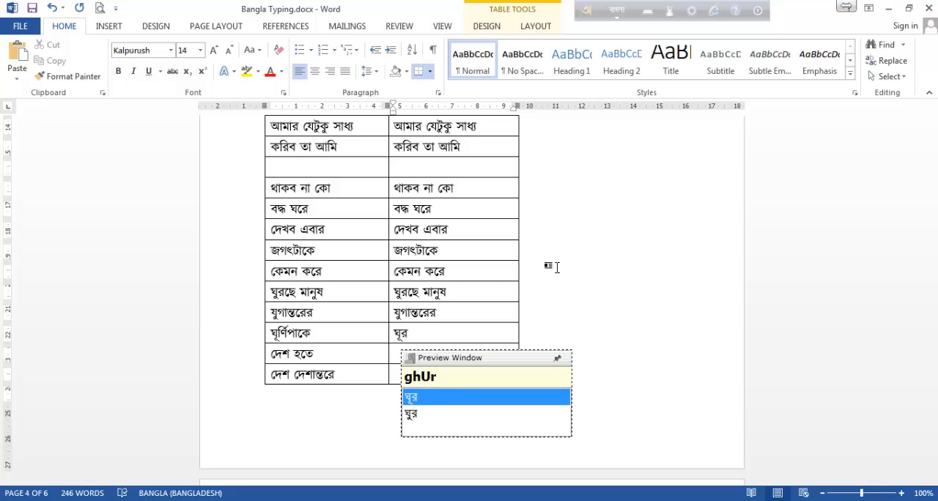
pyautogui.write('r')
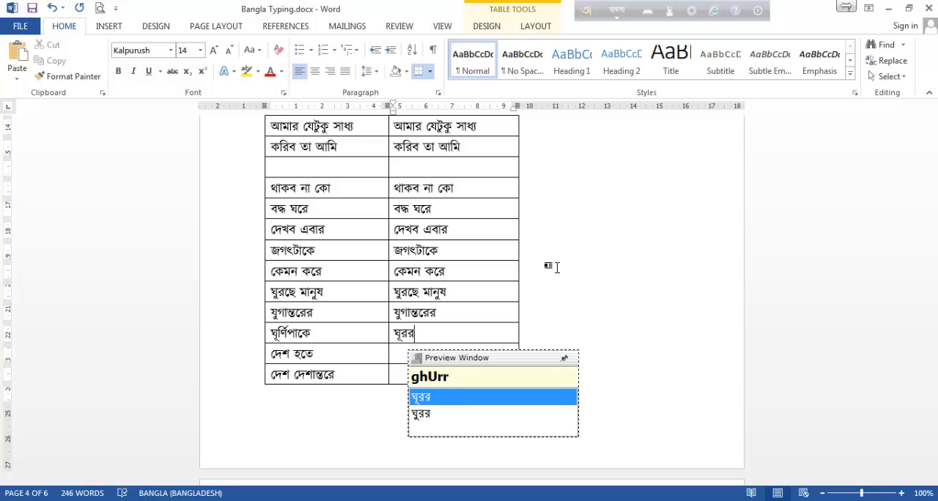
pyautogui.write('N')
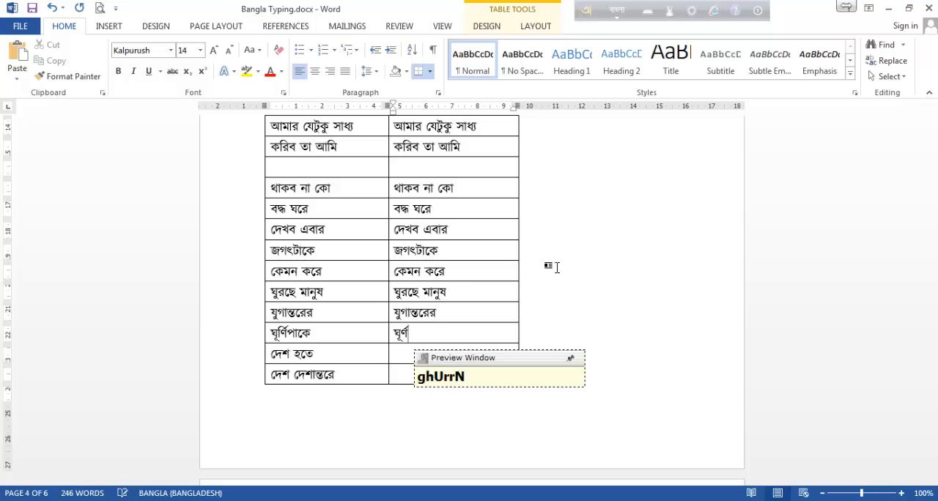
pyautogui.write('ipa')
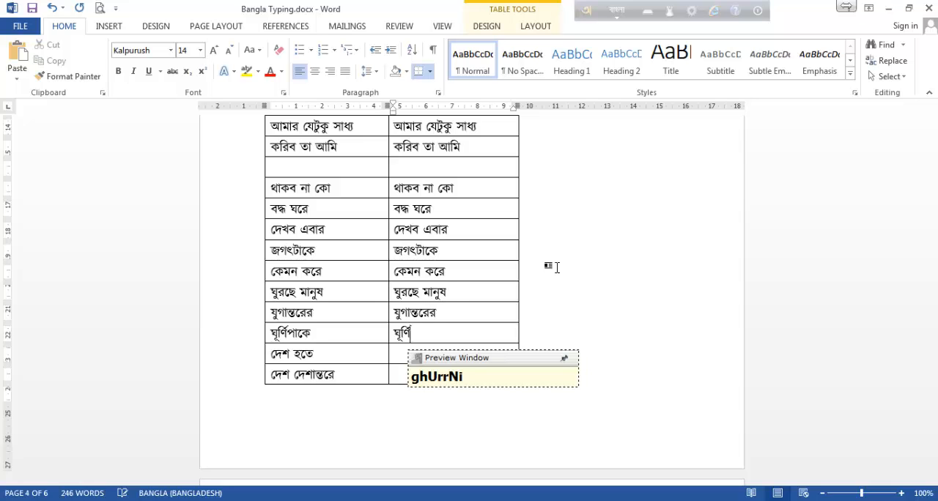
pyautogui.write('ke')
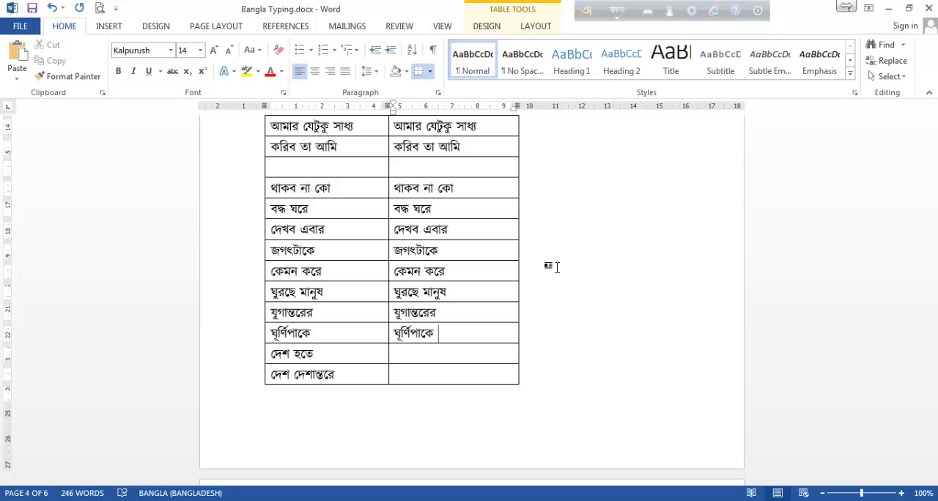
# Enter দেশ হতে in the second-column cell beside the same phrase, spelled desh hote.
pyautogui.press('Down')
pyautogui.write('desh ho')
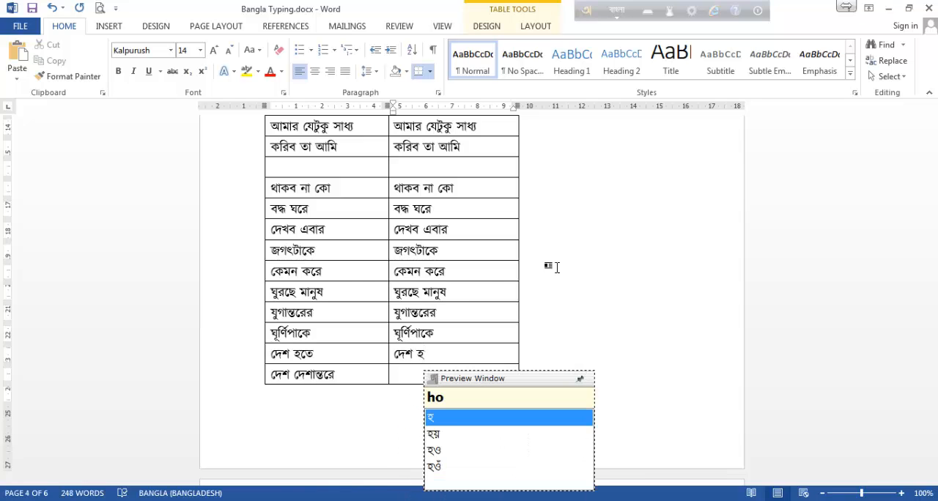
pyautogui.write('te')
# Enter দেশ দেশান্তরে in the second-column cell beside it, spelled desh deshant`re with a backtick separating ন্ত from র.
pyautogui.press('Down')
pyautogui.write('desh deshan')
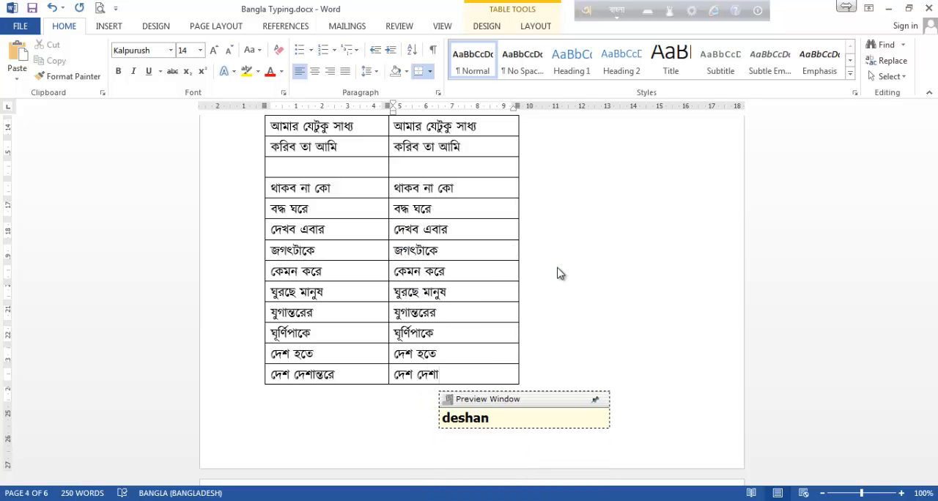
pyautogui.write('tre')
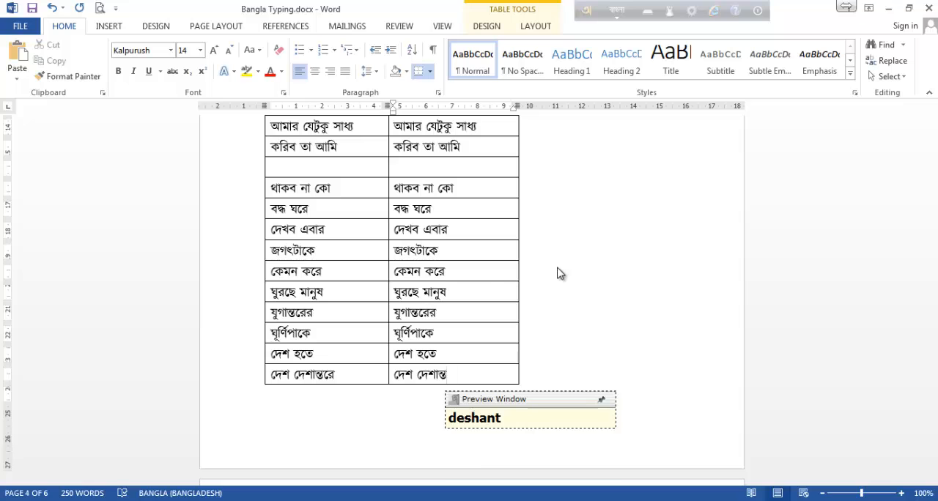
pyautogui.press('BackSpace')
pyautogui.press('BackSpace')
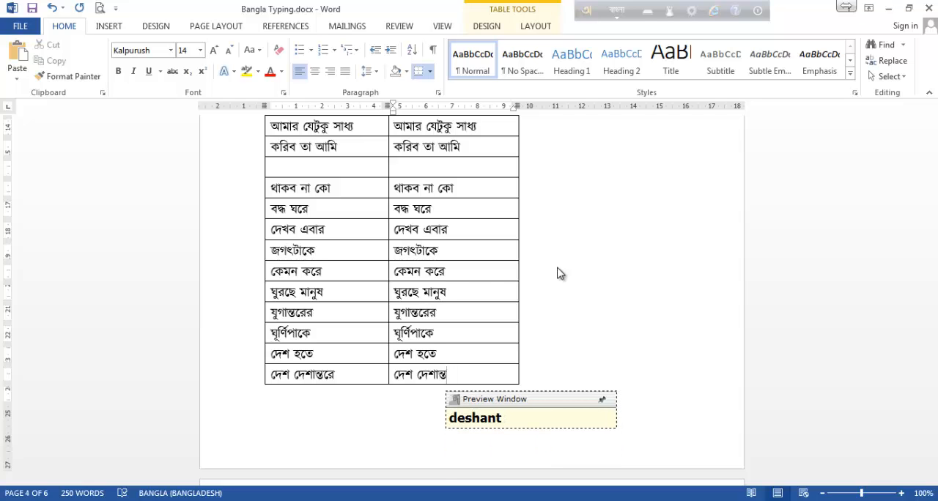
pyautogui.write('`')
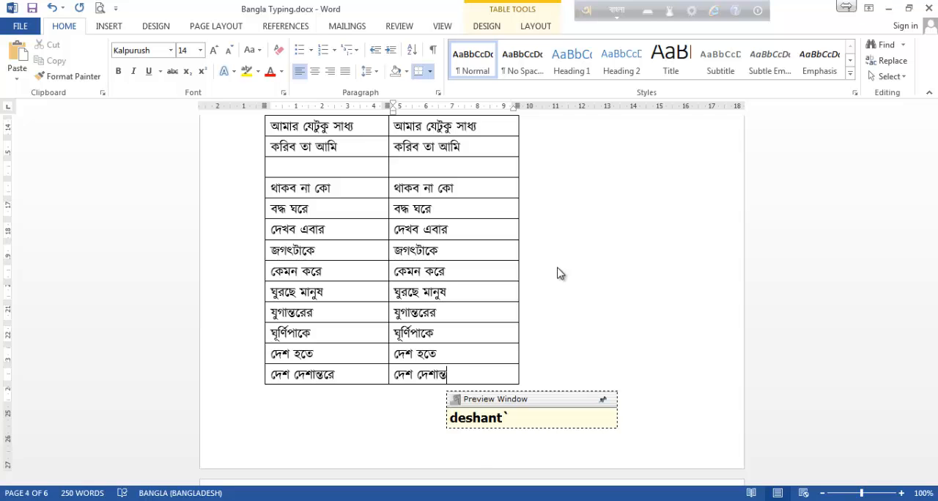
pyautogui.write('re')
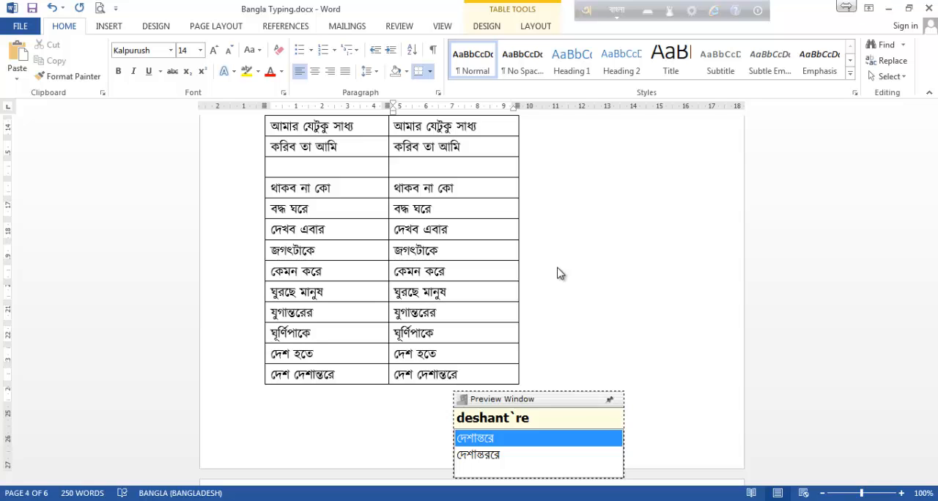
# Erase দেশান্তরে from the second-column cell and re-enter it with the alternative spelling deshantore, using o instead of the backtick.
pyautogui.press('BackSpace')
pyautogui.press('BackSpace')
pyautogui.press('BackSpace')
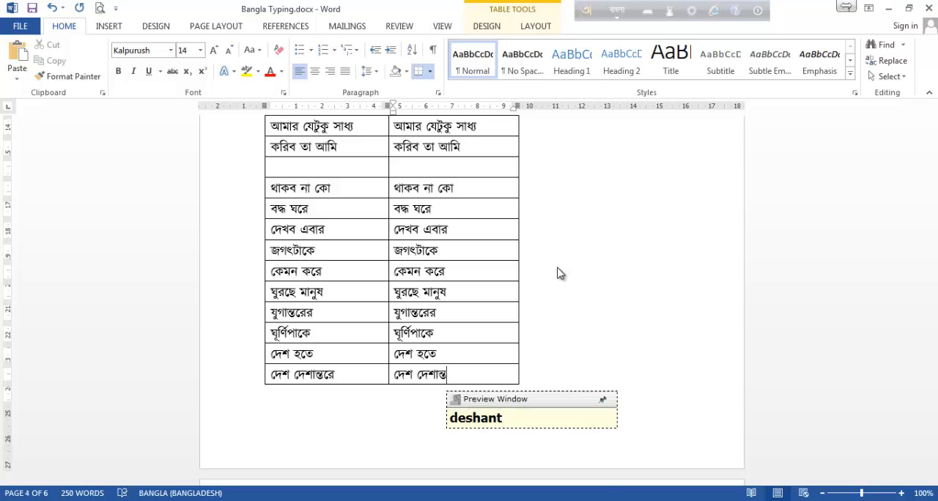
pyautogui.press('BackSpace')
pyautogui.press('BackSpace')
pyautogui.press('BackSpace')
pyautogui.press('BackSpace')
pyautogui.press('BackSpace')
pyautogui.press('BackSpace')
pyautogui.write('d')
pyautogui.press('BackSpace')
pyautogui.press('BackSpace')
pyautogui.write('de')
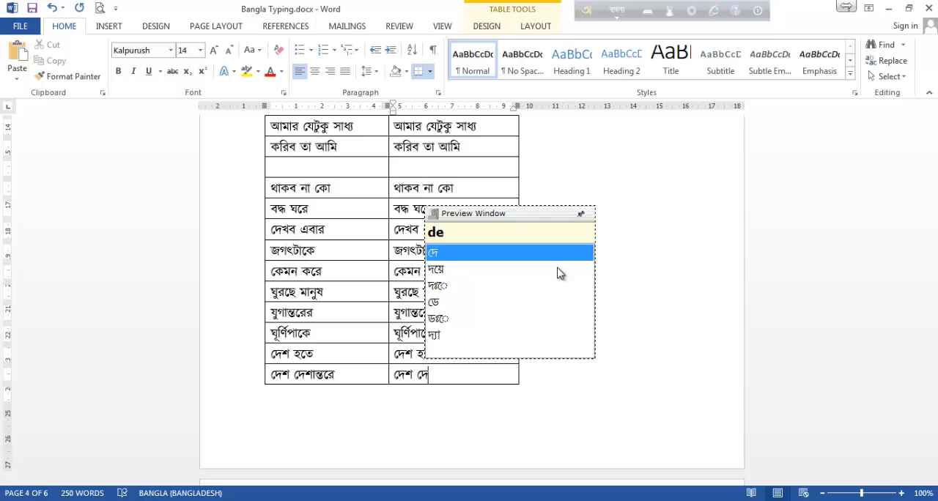
pyautogui.write('shan')
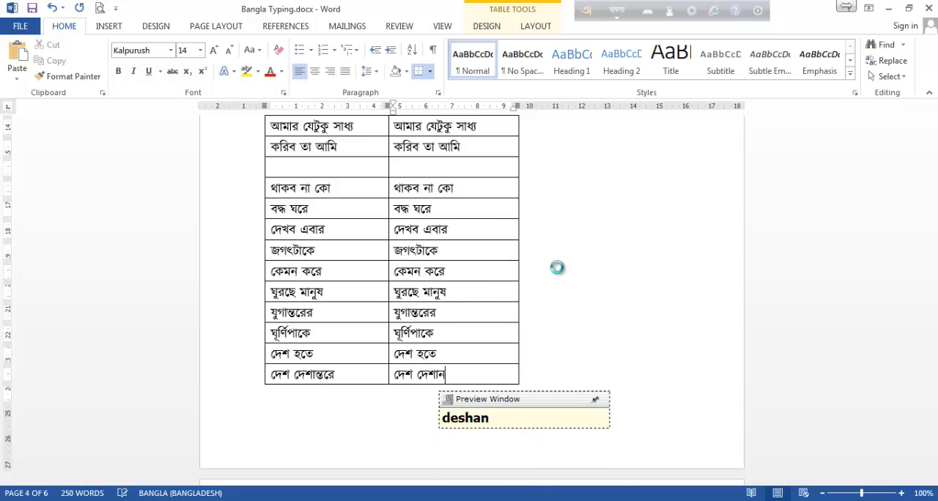
pyautogui.write('t')
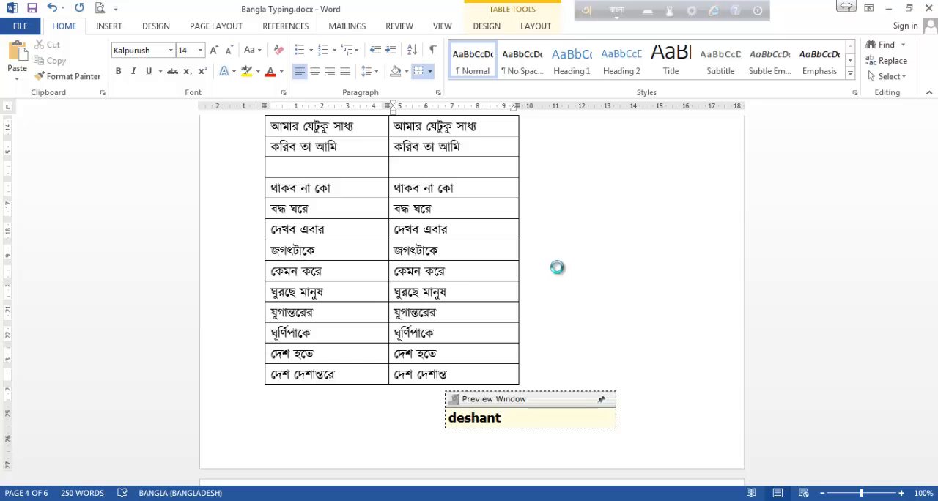
pyautogui.write('o')
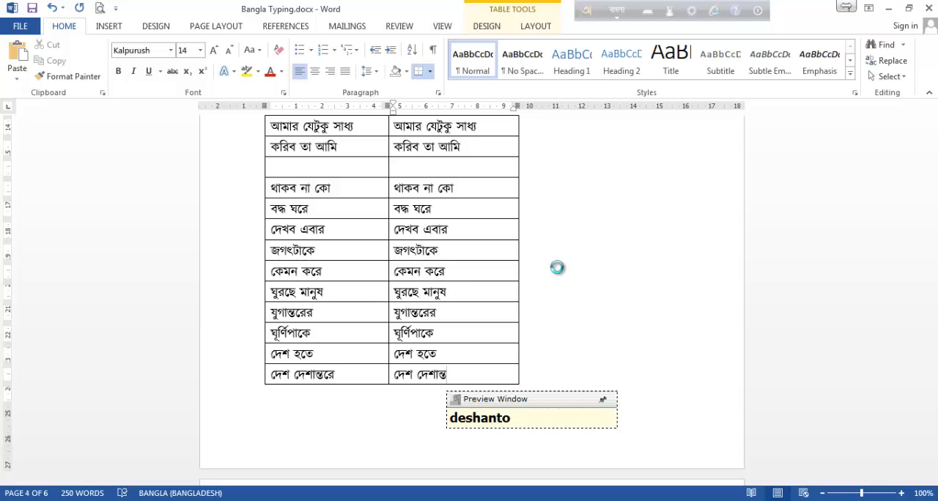
pyautogui.write('re')
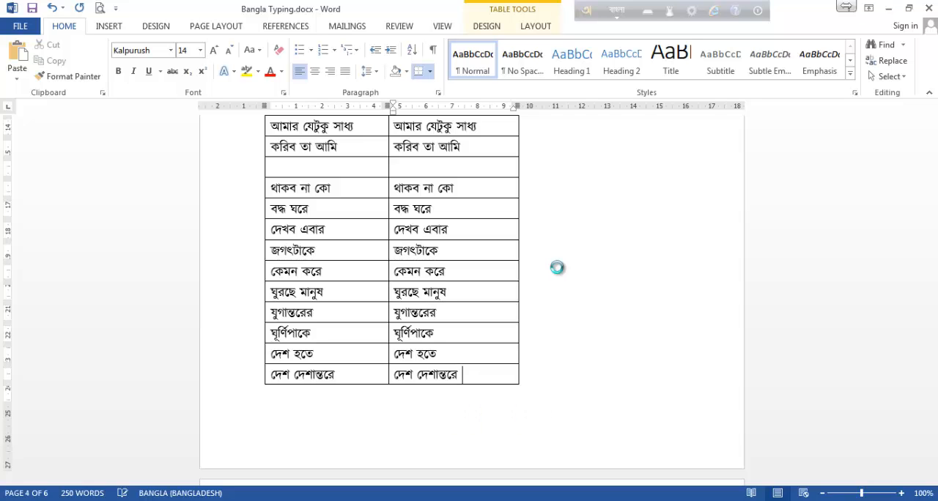
# Enter ছুটছে তারা in the second-column cell of the next page's first row, spelled chuTche tara with a capital T for ট.
pyautogui.scroll(-6, 483, 152)
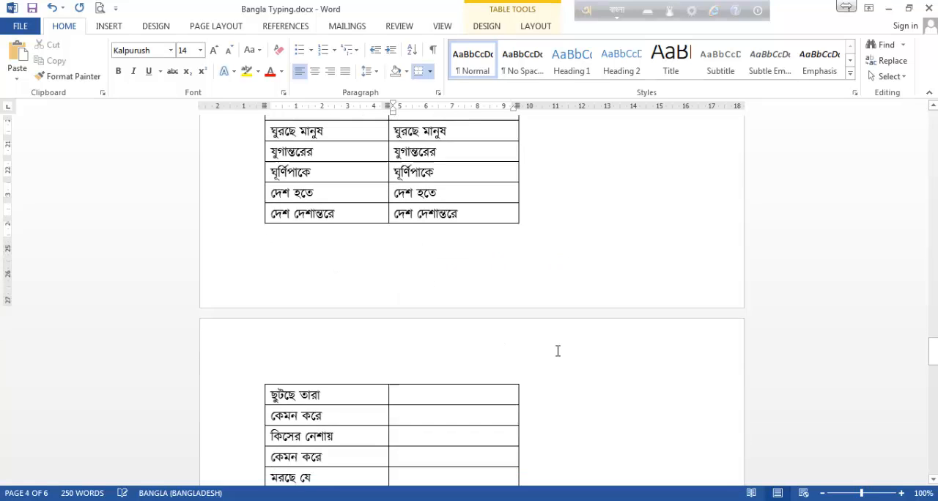
pyautogui.click(423, 292)
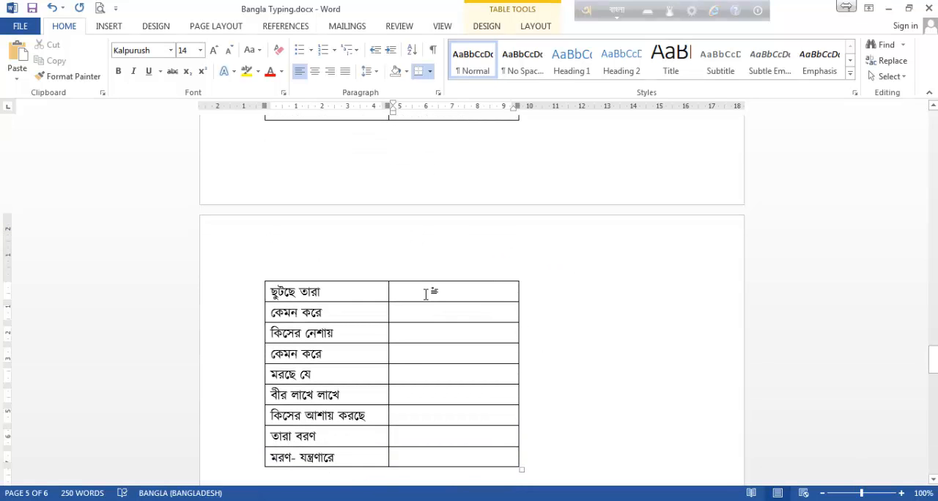
pyautogui.write('chuT')
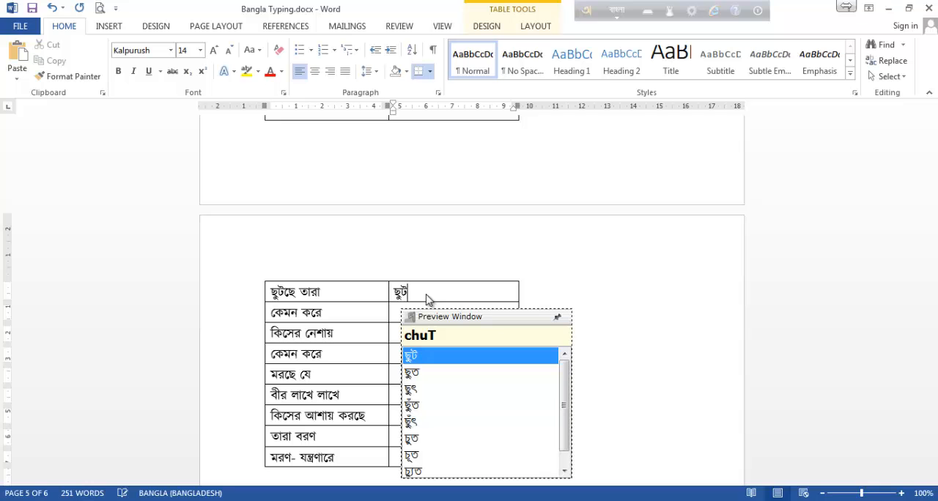
pyautogui.write('che t')
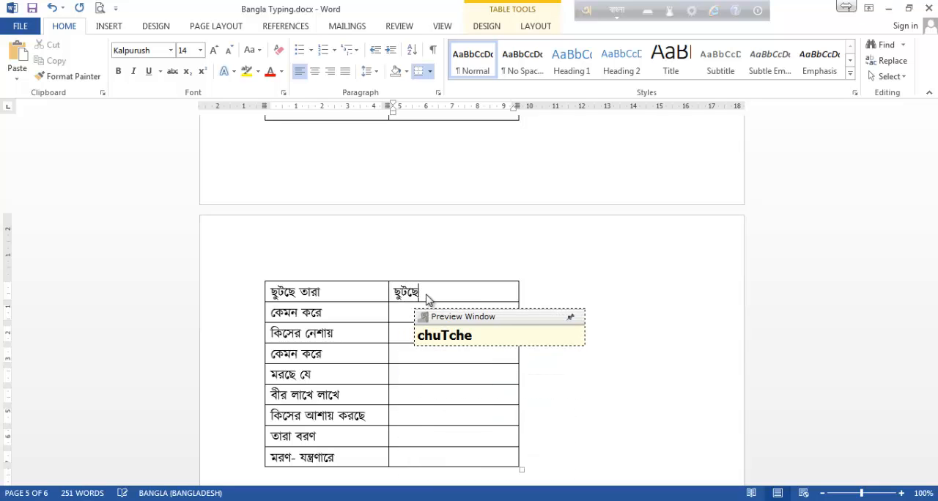
pyautogui.write('ara')
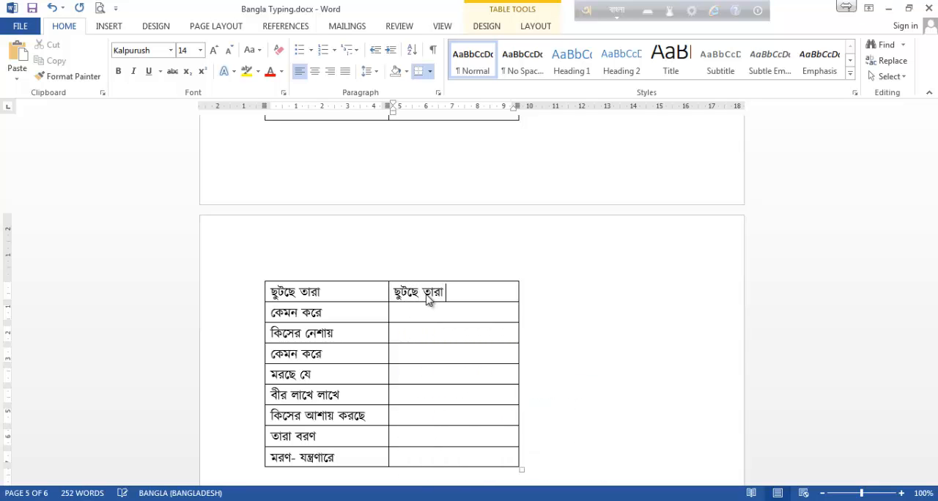
# Enter কেমন করে in the second-column cell below ছুটছে তারা, spelled kemon kore.
pyautogui.press('Down')
pyautogui.write('kemon k')
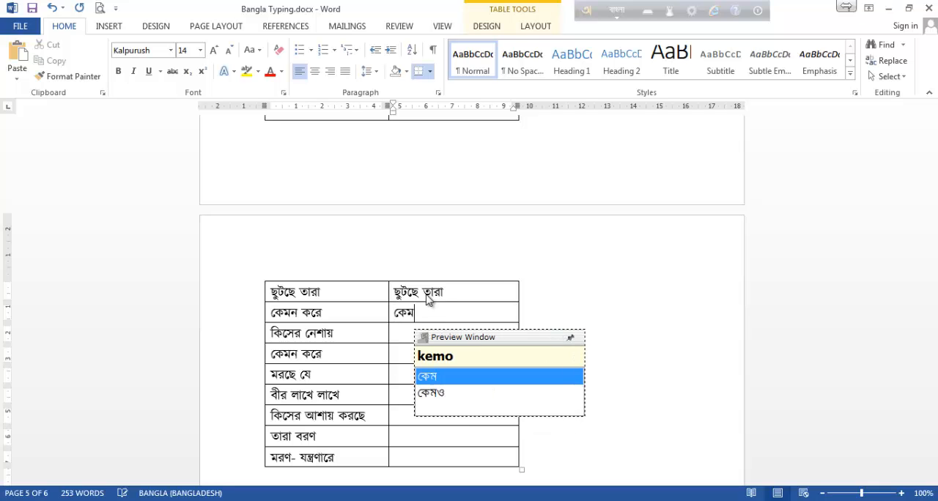
pyautogui.write('ore')
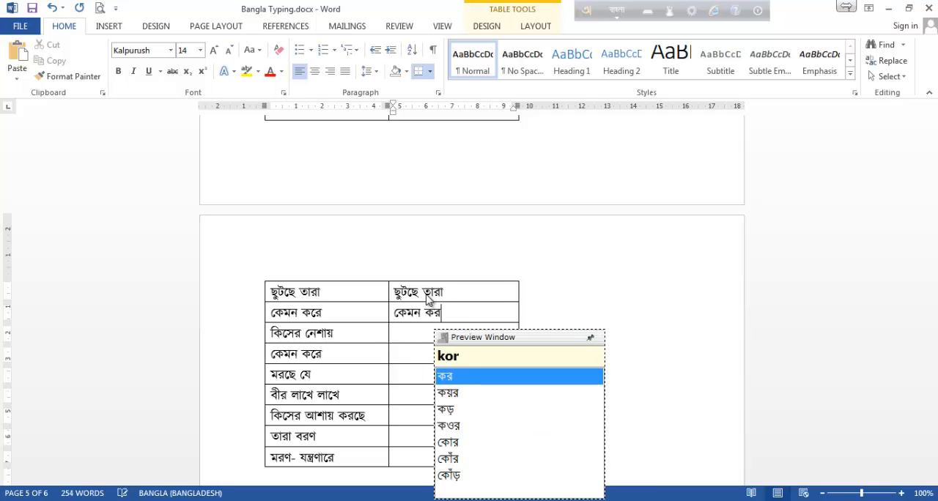
# Enter কিসের নেশায় in the second-column cell beside the same phrase, spelled kiser neshay.
pyautogui.press('Down')
pyautogui.write('kiser')
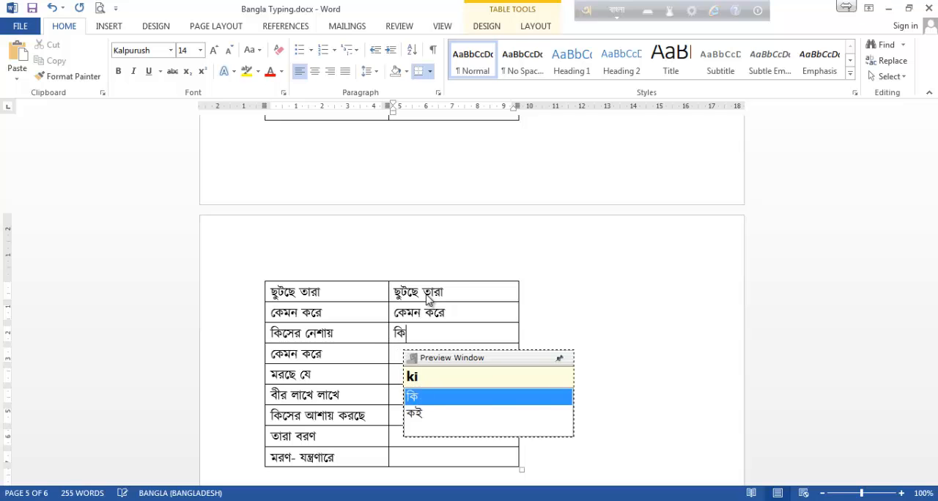
pyautogui.write(' ne')
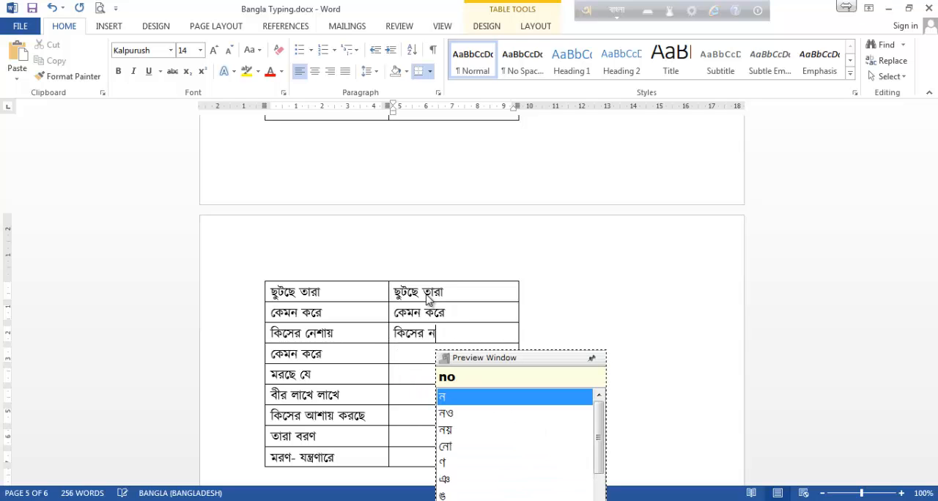
pyautogui.write('s')
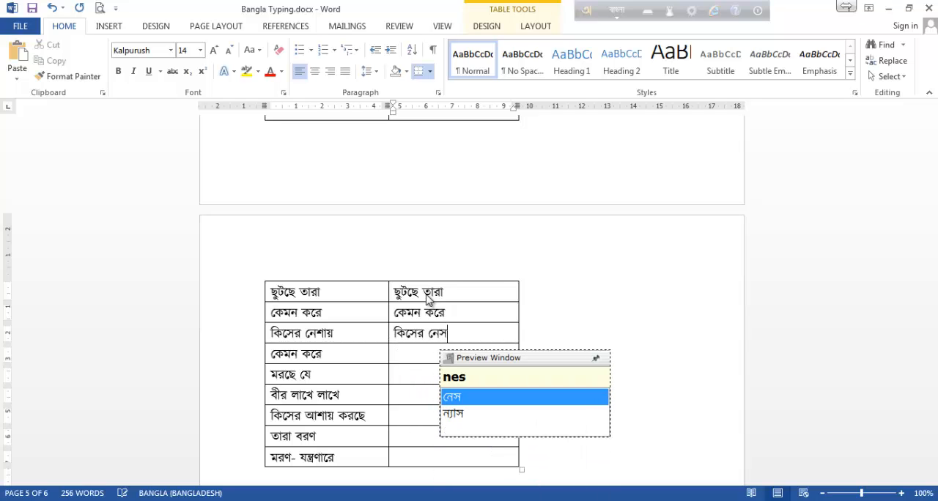
pyautogui.write('hay')
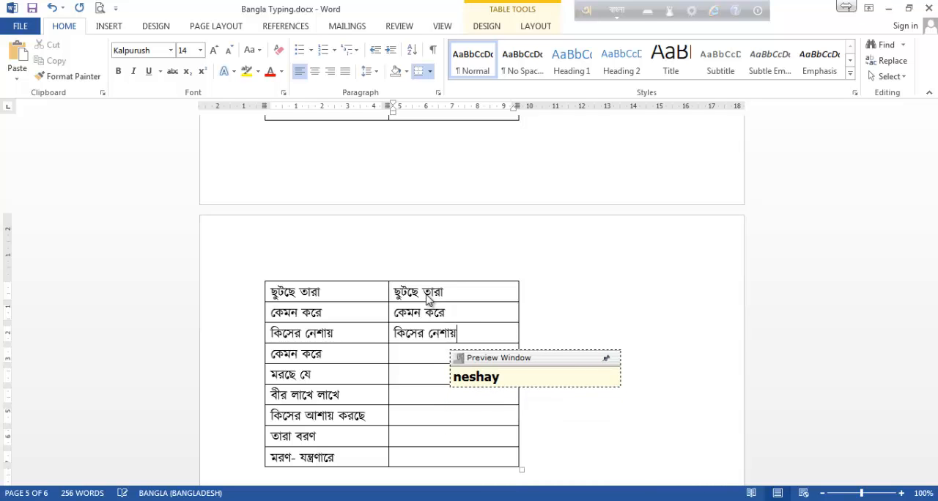
# Enter কেমন করে in the second-column cell below কিসের নেশায়, spelled kemon kore, and go to the cell beside মরছে যে.
pyautogui.press('Down')
pyautogui.write('kemon ko')
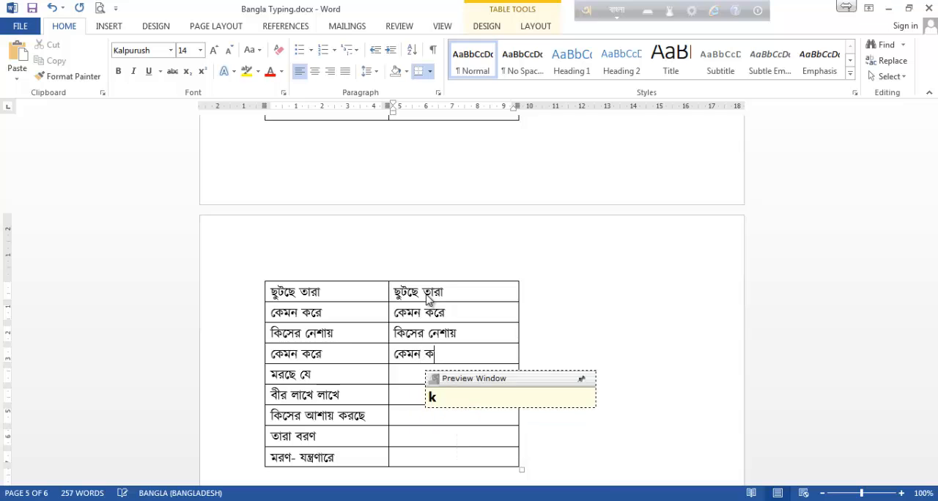
pyautogui.write('re')
pyautogui.press('Down')
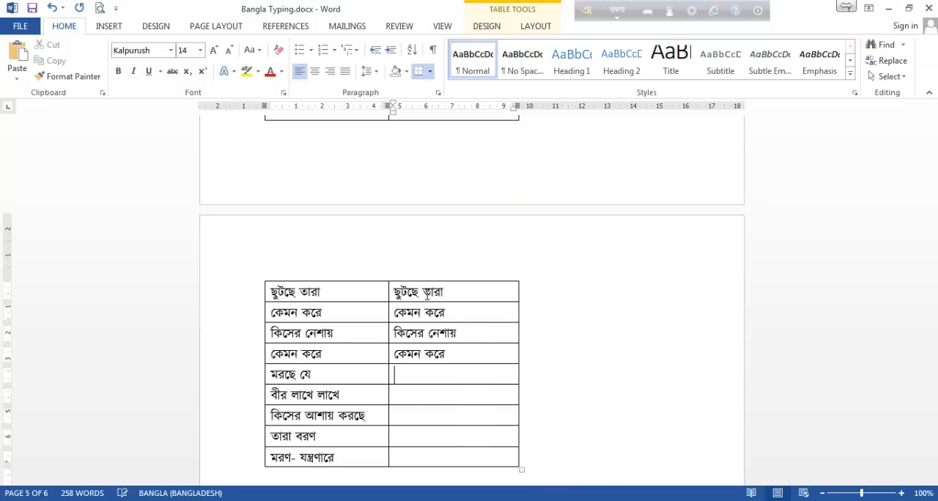
# Enter মরছে যে in the second-column cell beside the same phrase, spelled morche ze.
pyautogui.write('morch')
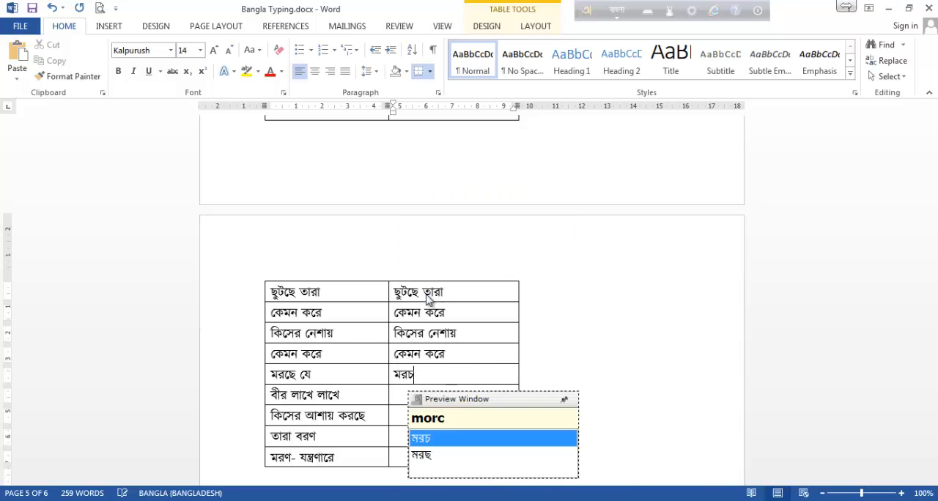
pyautogui.write('e')
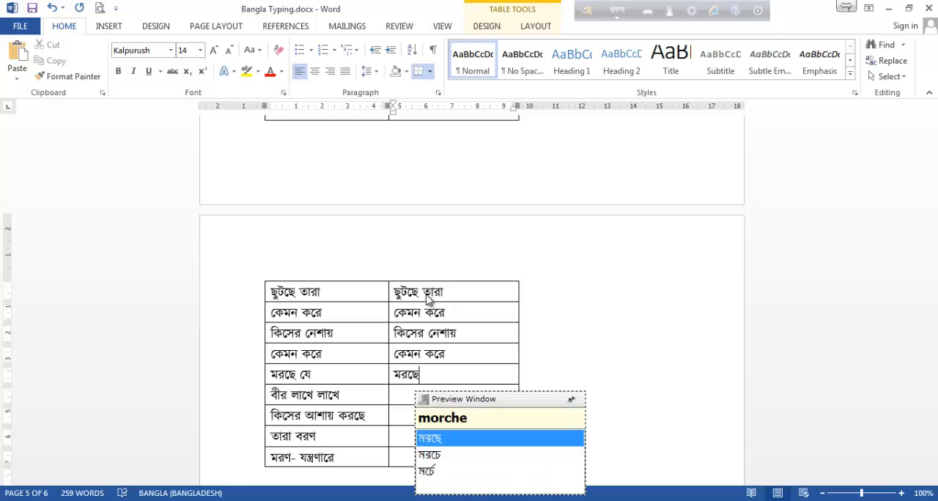
pyautogui.write(' ze')
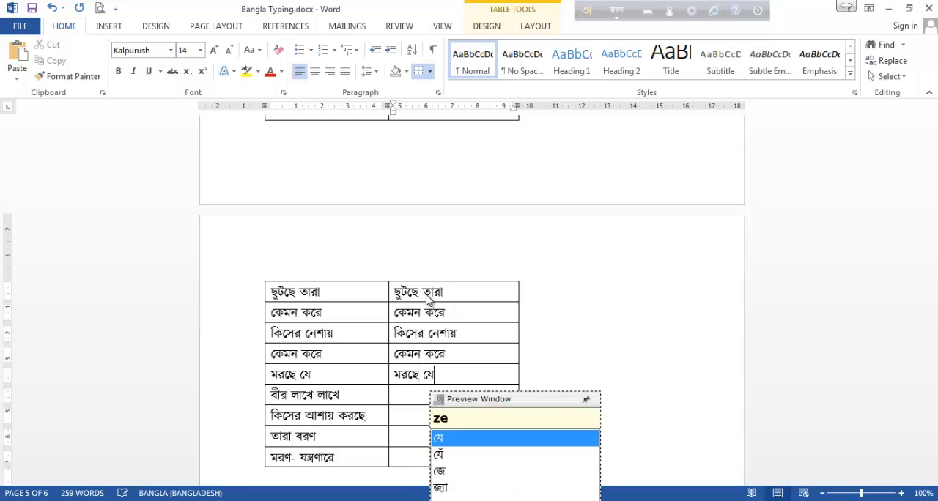
pyautogui.press('Down')
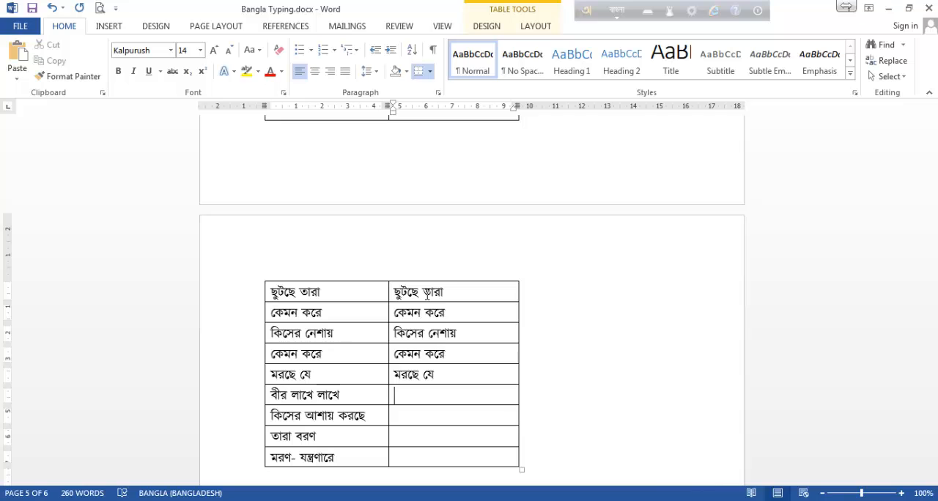
# Enter বীর লাখে লাখে in the second-column cell below মরছে যে, spelled bir lakhe lakhe.
pyautogui.write('b')
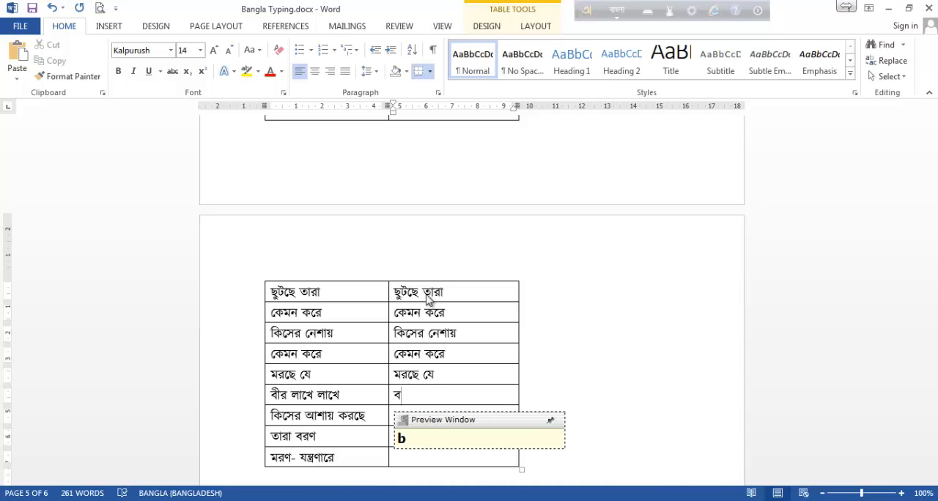
pyautogui.write('ir l')
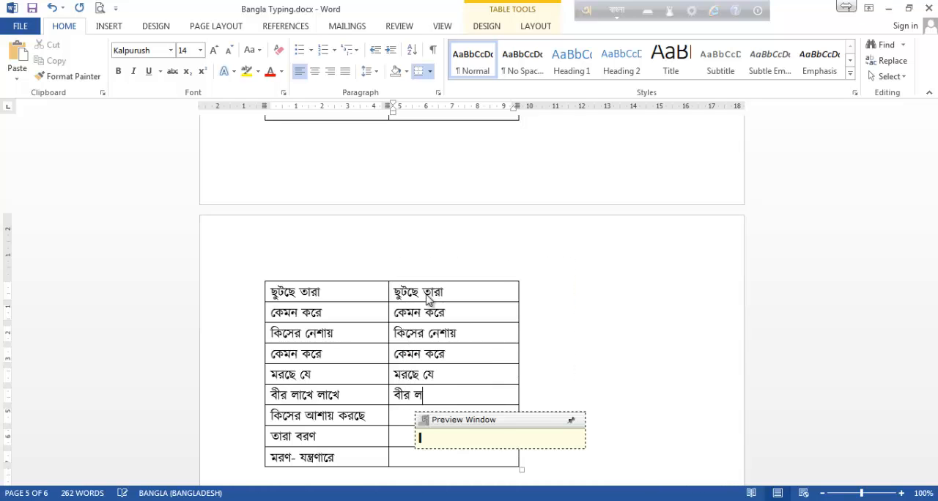
pyautogui.write('akhe lakhe')
pyautogui.press('Down')
# Enter কিসের আশায় করছে in the second-column cell beside the same phrase, spelled kiser ashay korche.
pyautogui.write('kiser asha')
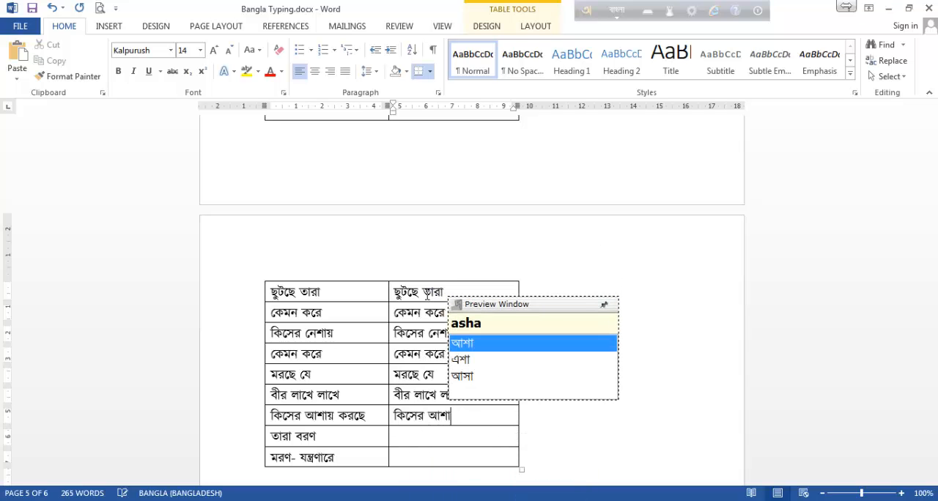
pyautogui.write('y korche')
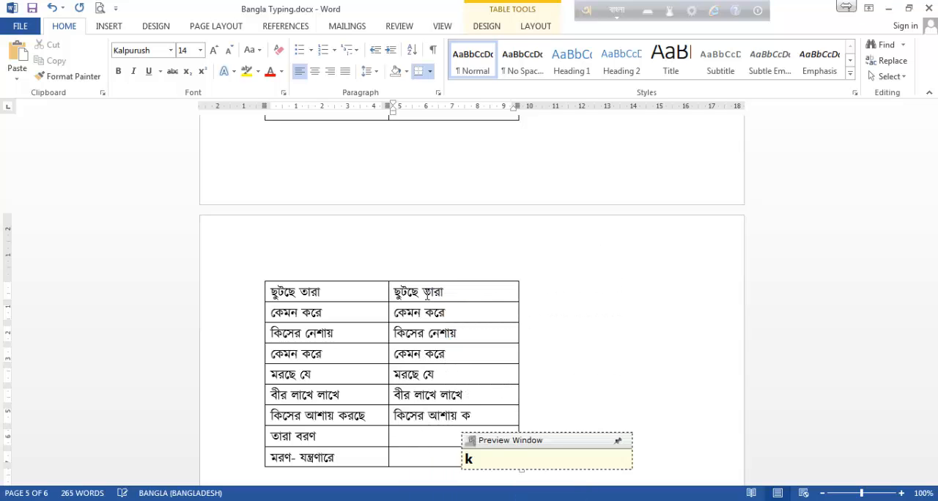
pyautogui.press('space')
pyautogui.press('Down')
# Enter তারা বরণ in the second-column cell below কিসের আশায় করছে, spelled tara boroN with a capital N for ণ.
pyautogui.write('tara ')
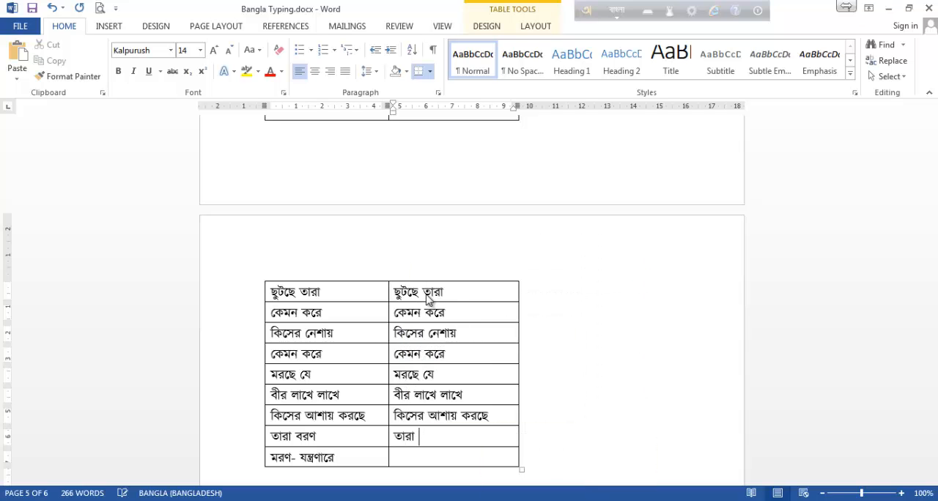
pyautogui.write('br')
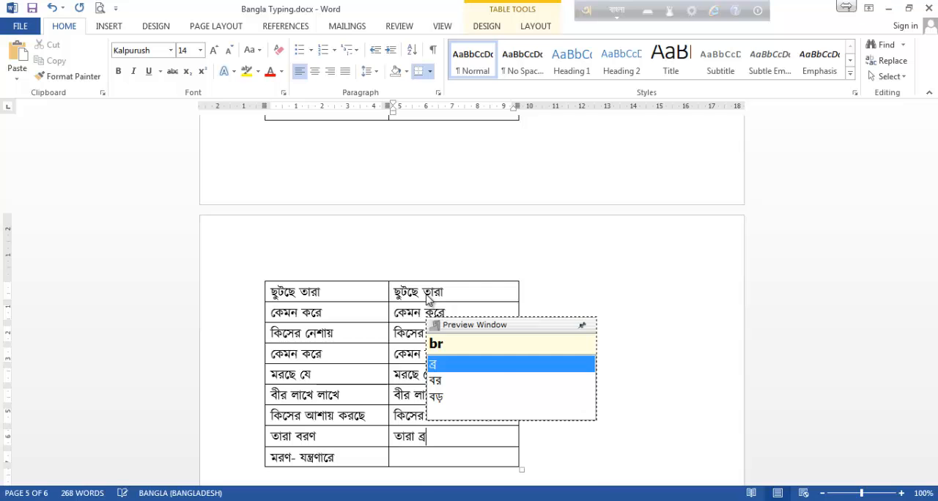
pyautogui.press('BackSpace')
pyautogui.write('o')
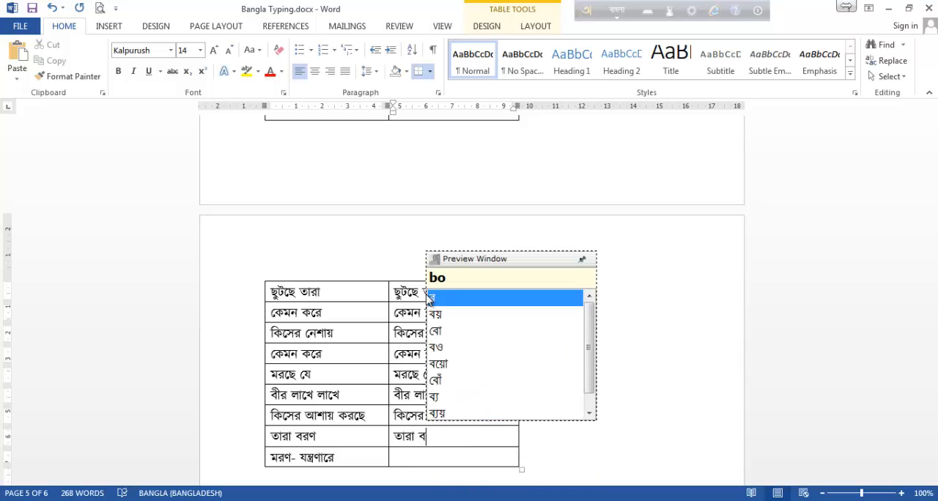
pyautogui.write('rN')
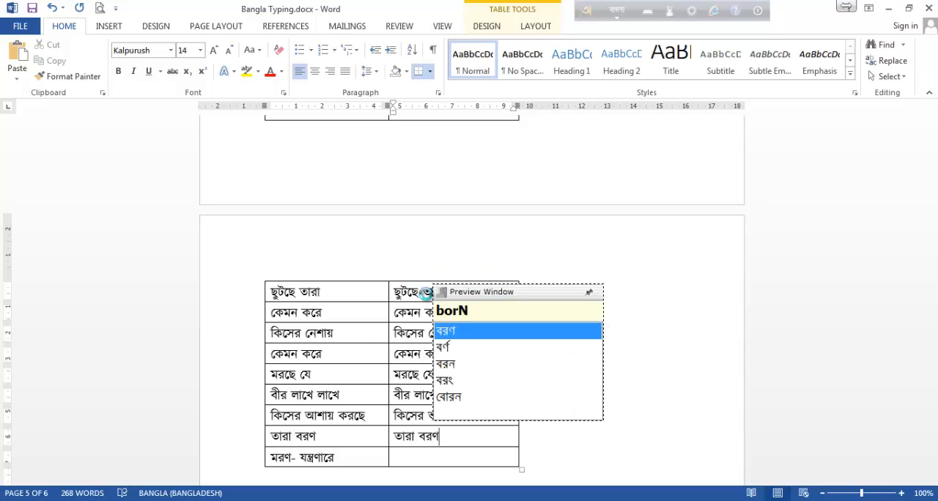
pyautogui.press('BackSpace')
pyautogui.write('oN')
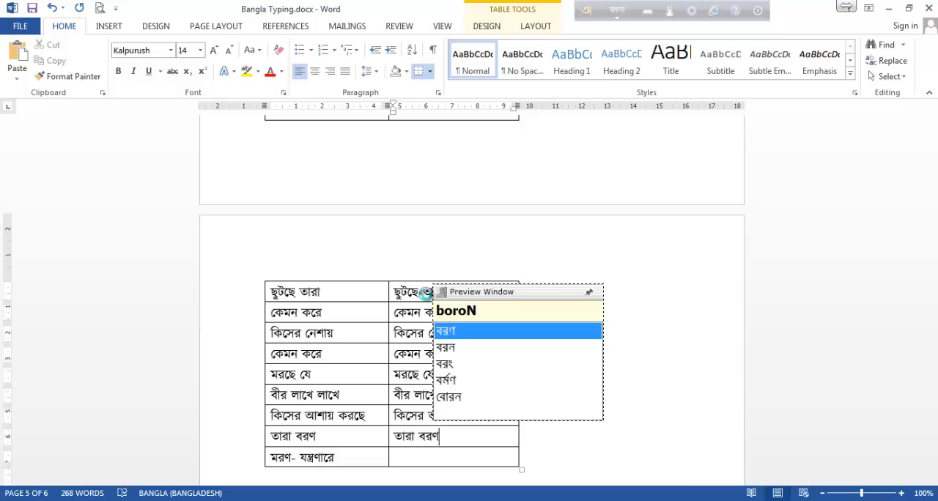
pyautogui.press('space')
pyautogui.press('Down')
# Enter মরণ- যন্ত্রণারে in the second-column cell of the table's last row, spelled moroN- zontrNare with capital N for ণ.
pyautogui.write('moroN')
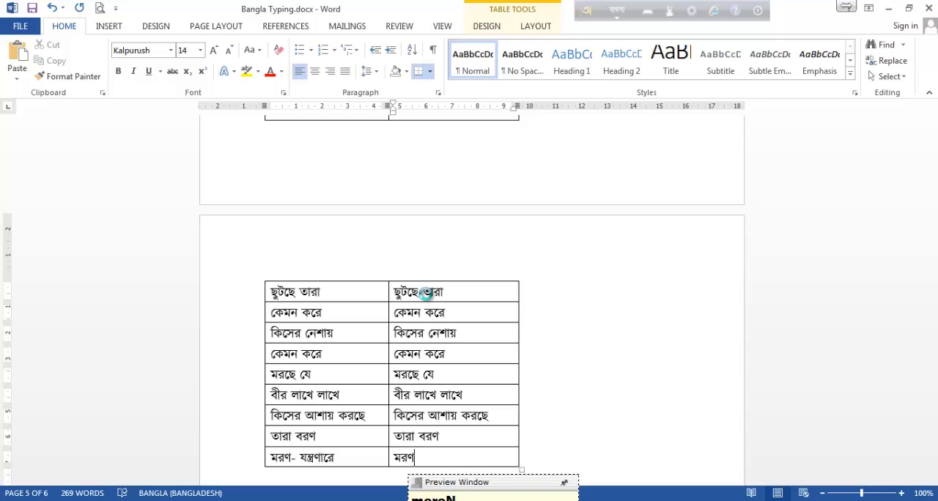
pyautogui.write('- ')
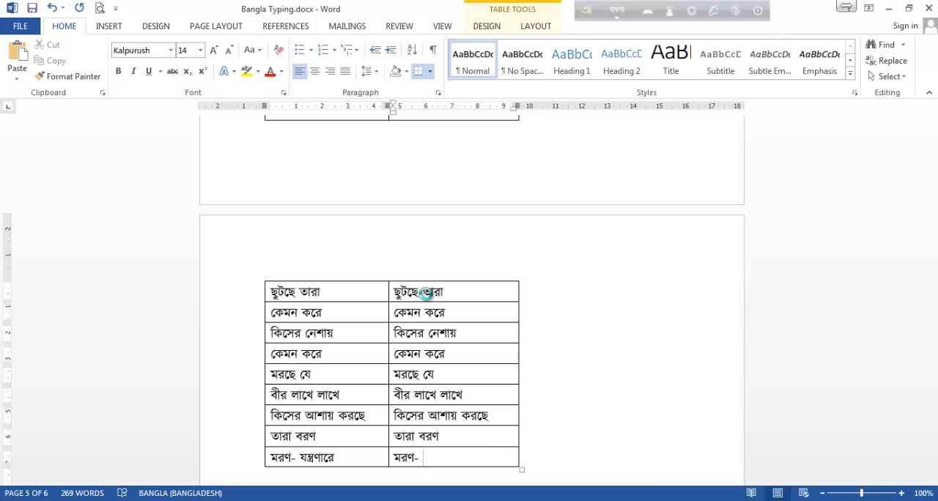
pyautogui.write('zon')
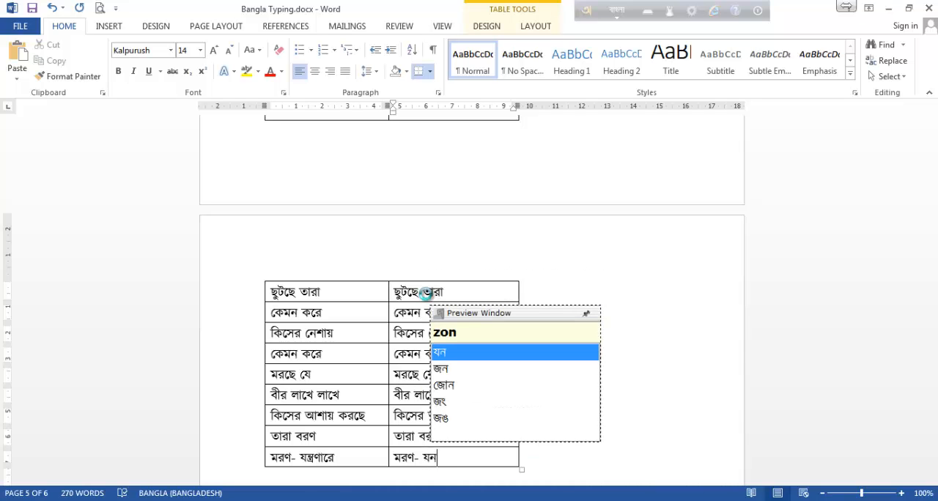
pyautogui.write('trNa')
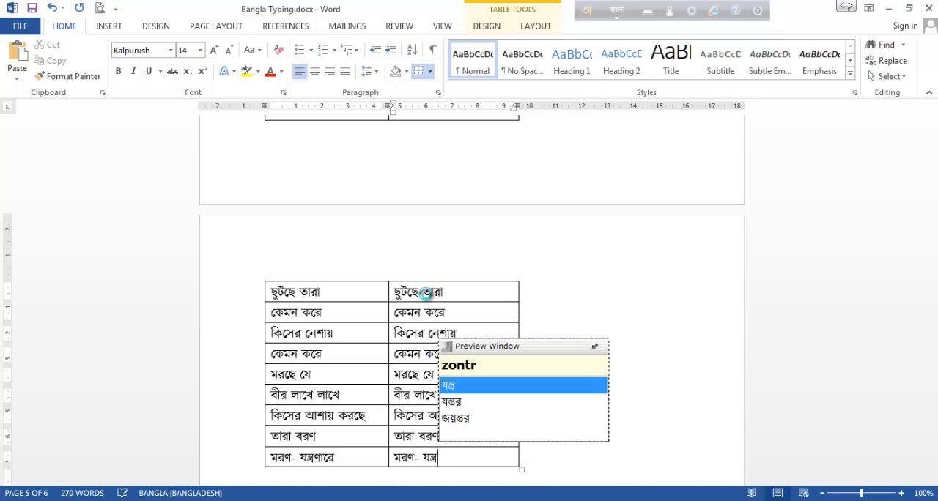
pyautogui.write('re')
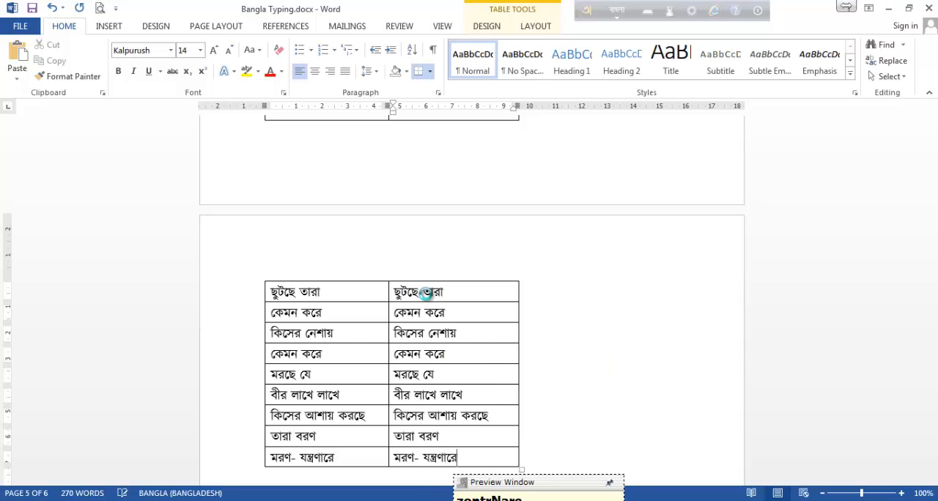
# Review the second-column entries against the first column, from the থাকব না কো rows through the end of the table.
pyautogui.scroll(8, 492, 224)
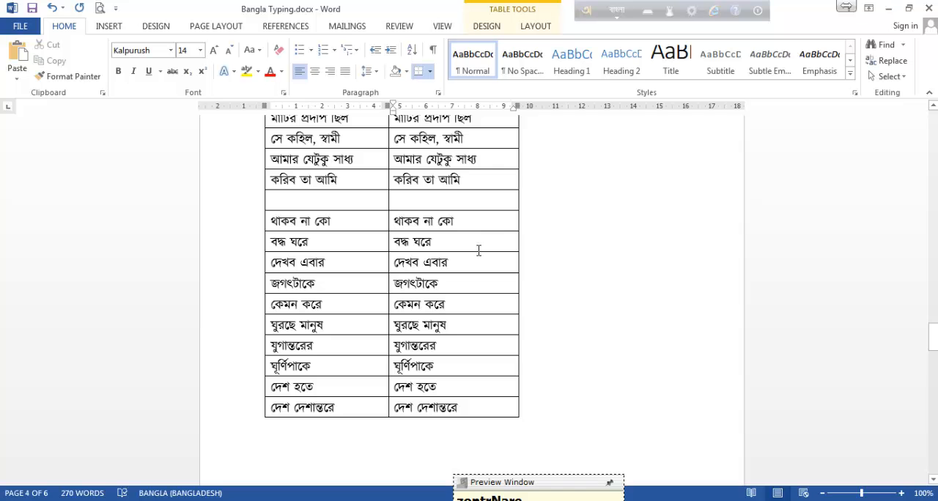
pyautogui.scroll(-6, 476, 257)
pyautogui.scroll(4, 477, 258)
pyautogui.scroll(2, 477, 258)
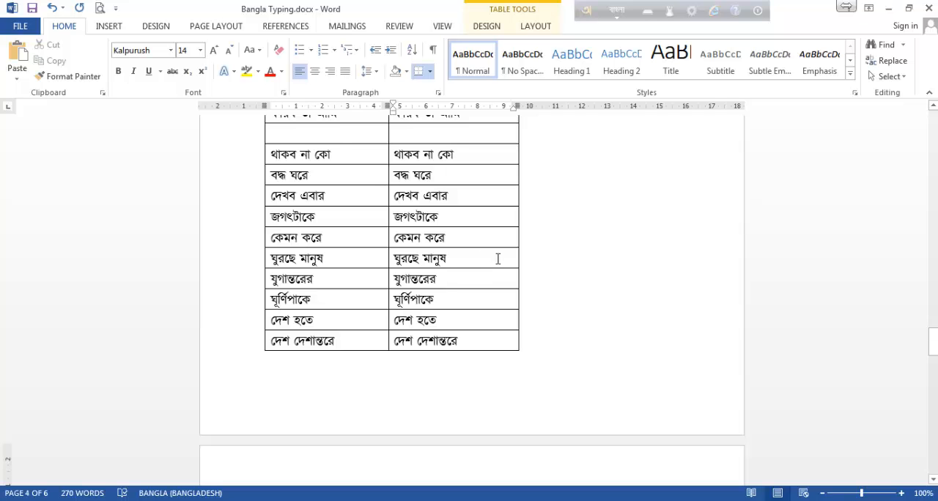
pyautogui.scroll(-2, 497, 259)
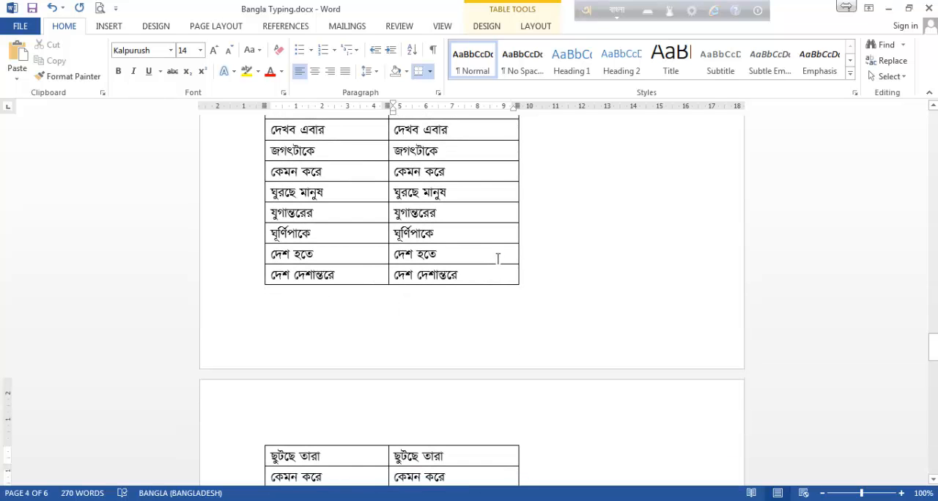
pyautogui.scroll(-5, 515, 258)
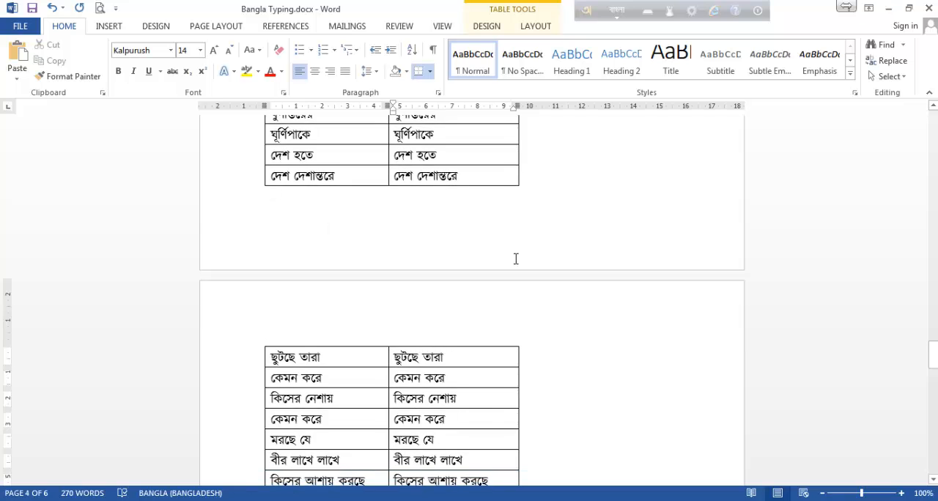
pyautogui.scroll(-2, 515, 258)
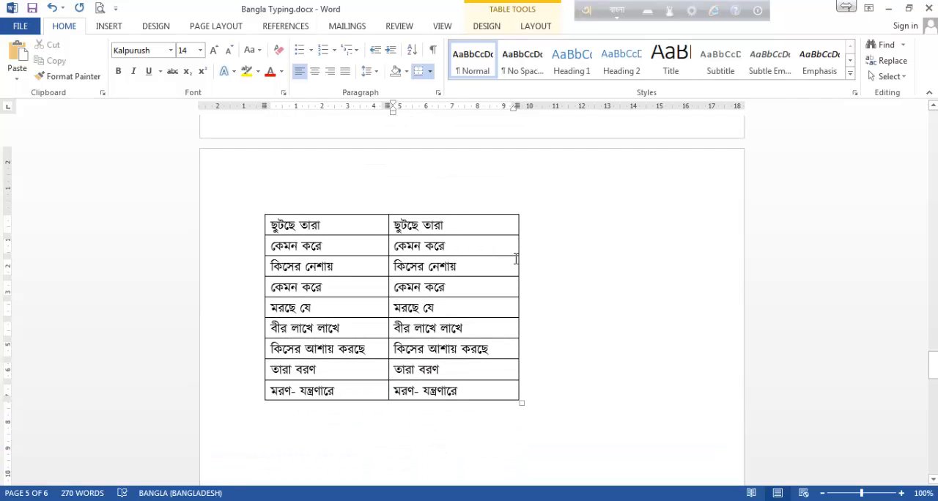
pyautogui.scroll(-1, 515, 258)
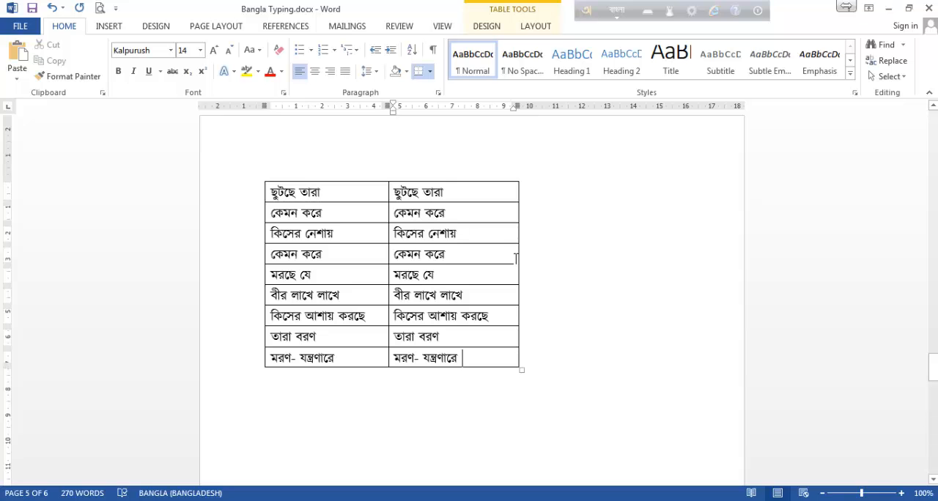
pyautogui.scroll(-3, 515, 258)
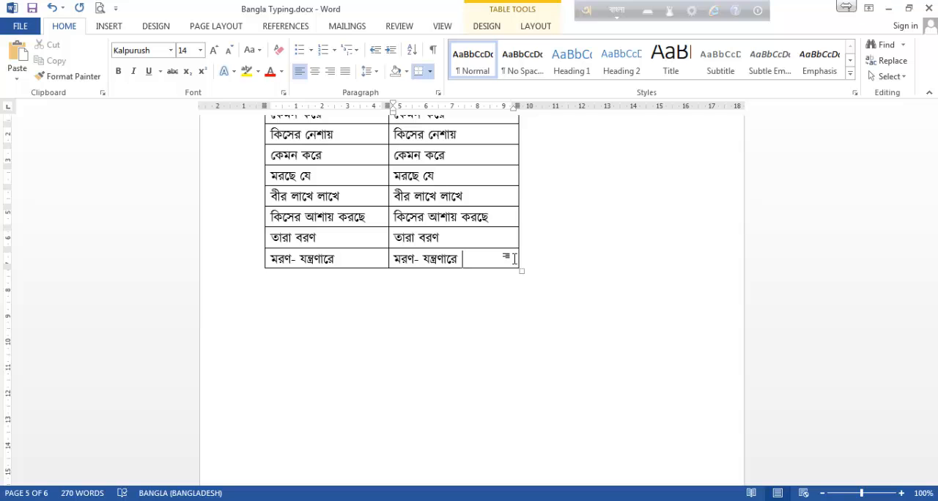
pyautogui.scroll(-10, 515, 259)
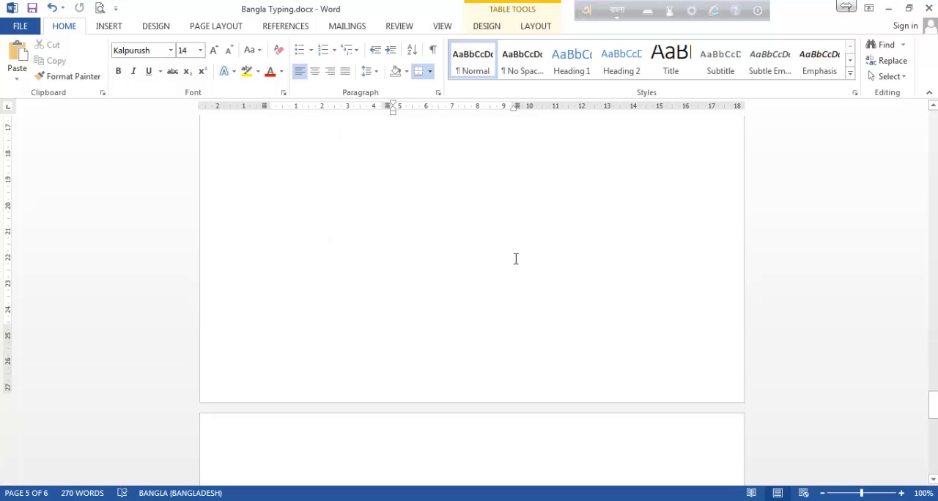